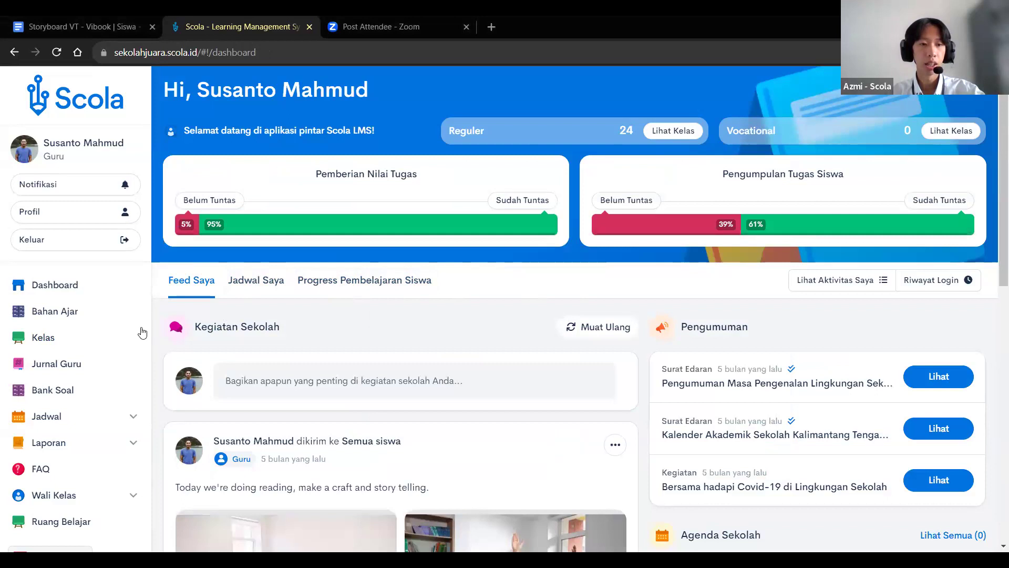
Open the SMA 10A - Bahasa Indonesia class from the full list of classes.
{"action": "left_click", "coordinate": [116, 337]}
{"action": "scroll", "coordinate": [632, 200], "scroll_direction": "down", "scroll_amount": 4}
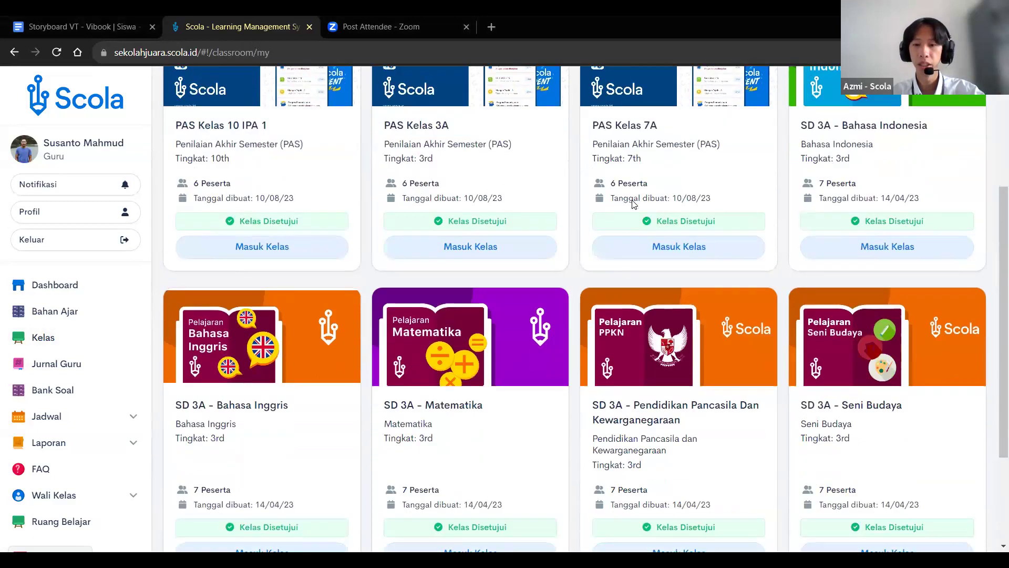
{"action": "scroll", "coordinate": [633, 202], "scroll_direction": "down", "scroll_amount": 3}
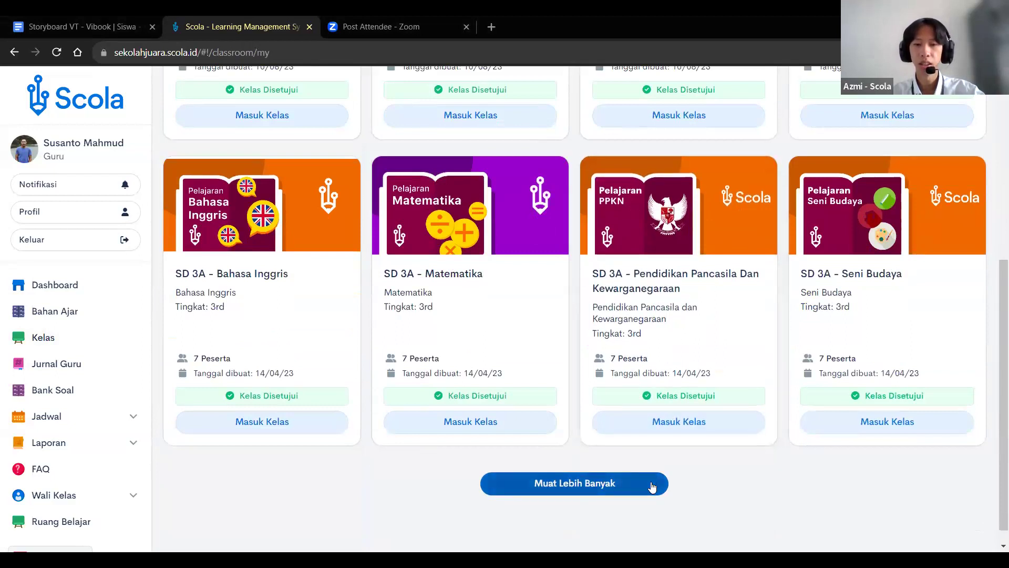
{"action": "left_click", "coordinate": [651, 481]}
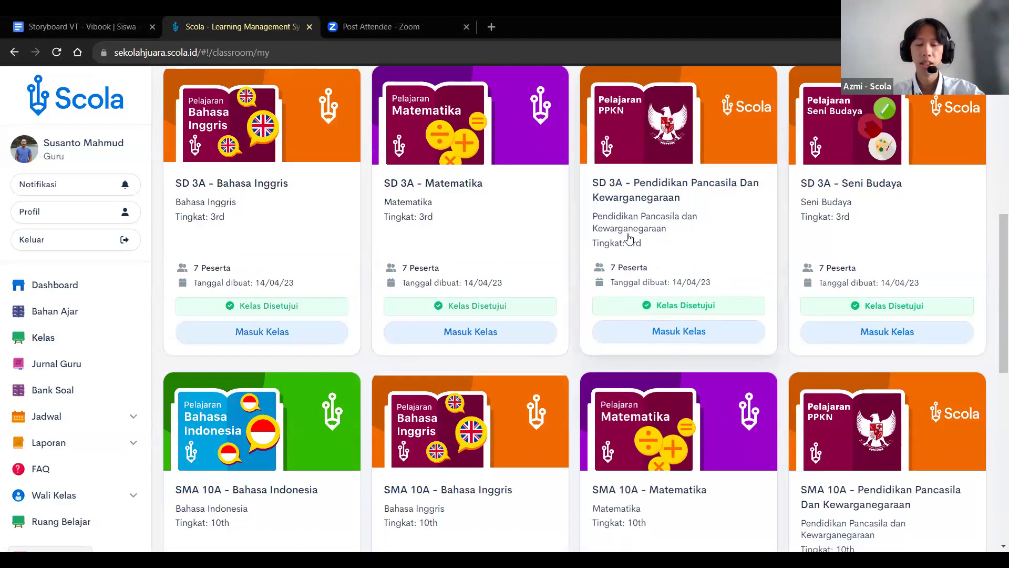
{"action": "scroll", "coordinate": [620, 236], "scroll_direction": "down", "scroll_amount": 3}
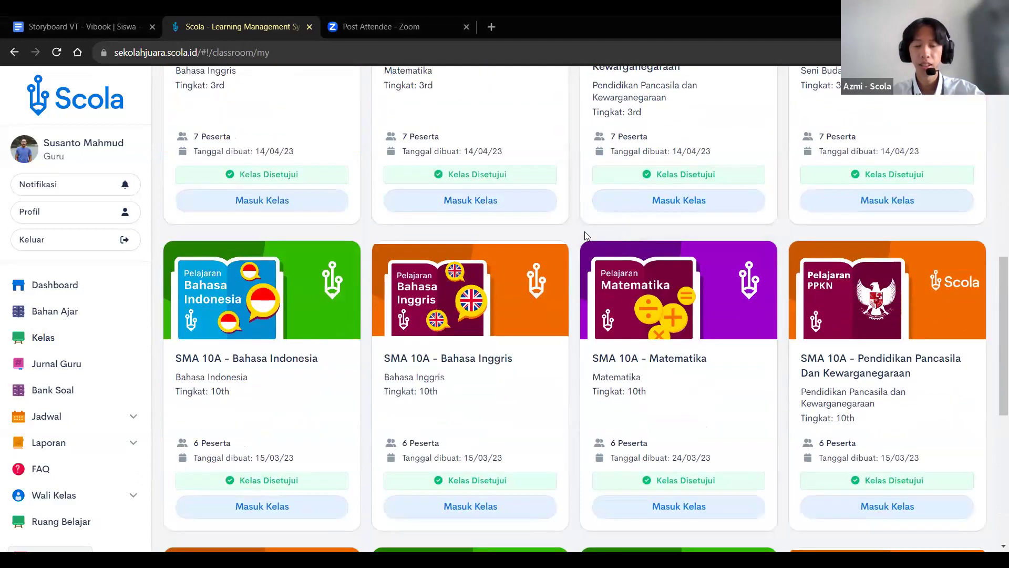
{"action": "scroll", "coordinate": [581, 229], "scroll_direction": "down", "scroll_amount": 3}
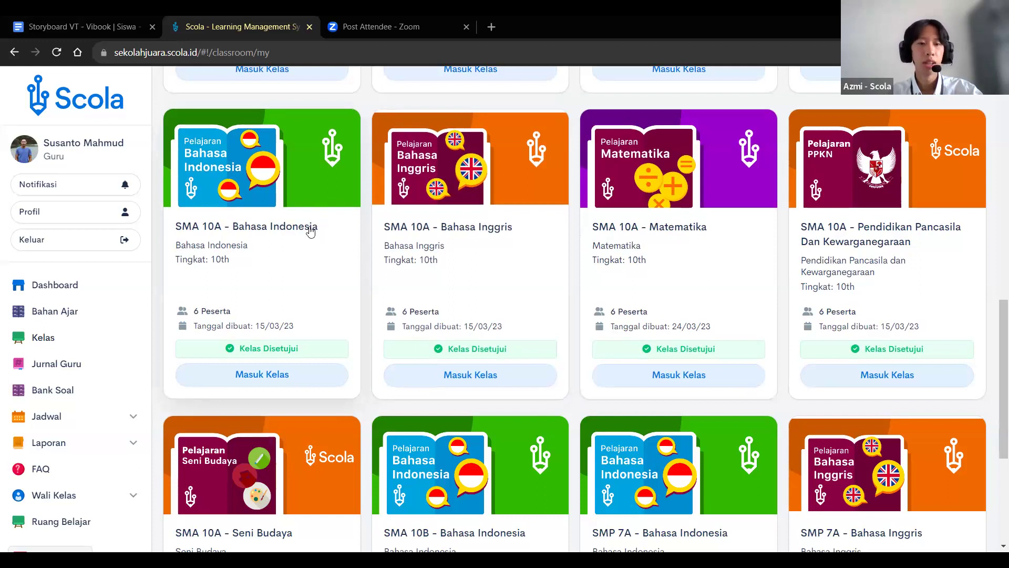
{"action": "left_click", "coordinate": [304, 185]}
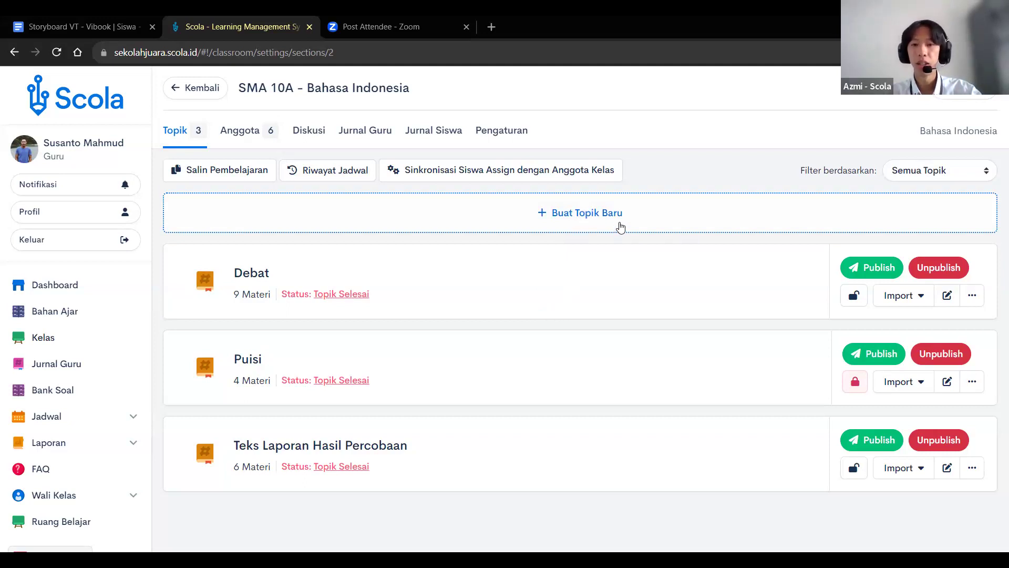
Create a new topic titled UTS in the class.
{"action": "left_click", "coordinate": [622, 223]}
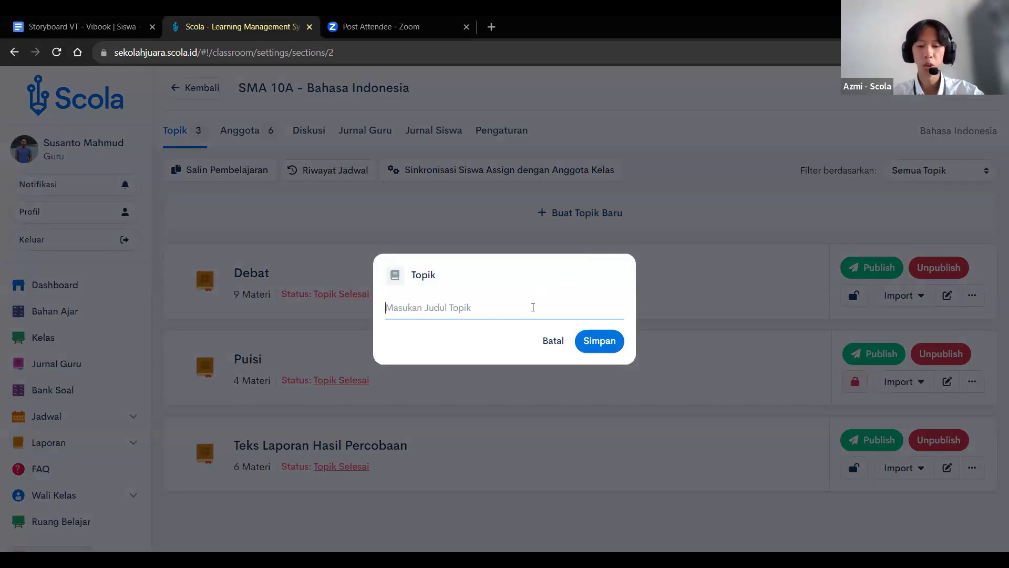
{"action": "type", "text": "UTS"}
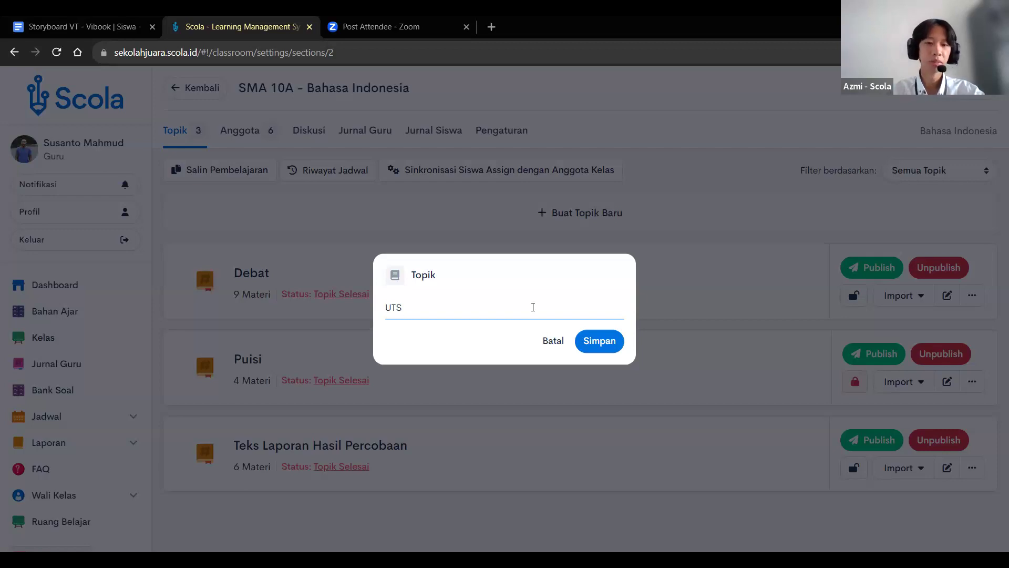
{"action": "left_click", "coordinate": [609, 348]}
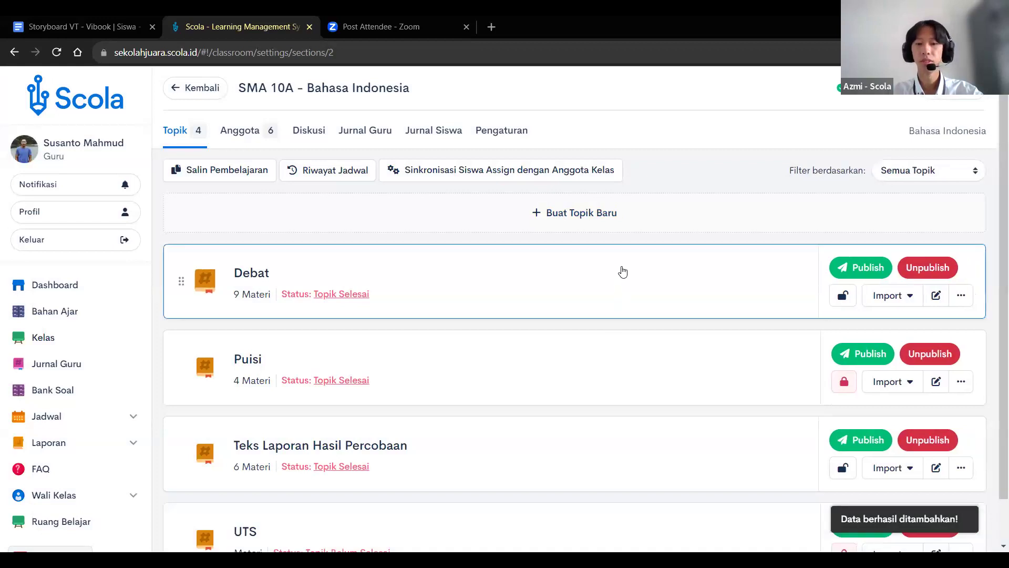
Expand the UTS topic and start adding a new lesson to it.
{"action": "scroll", "coordinate": [621, 278], "scroll_direction": "down", "scroll_amount": 1}
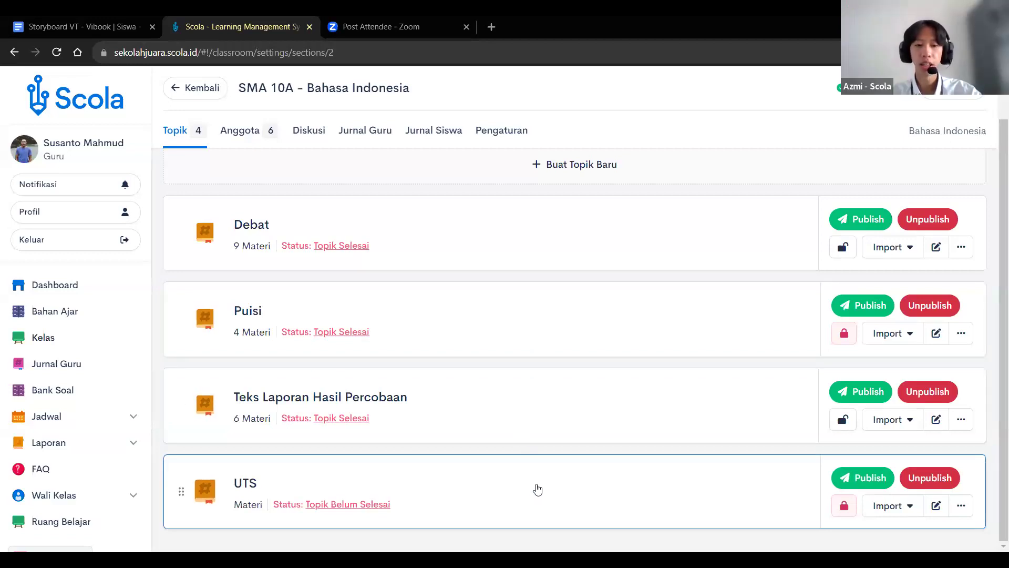
{"action": "left_click", "coordinate": [537, 489]}
{"action": "scroll", "coordinate": [556, 405], "scroll_direction": "down", "scroll_amount": 4}
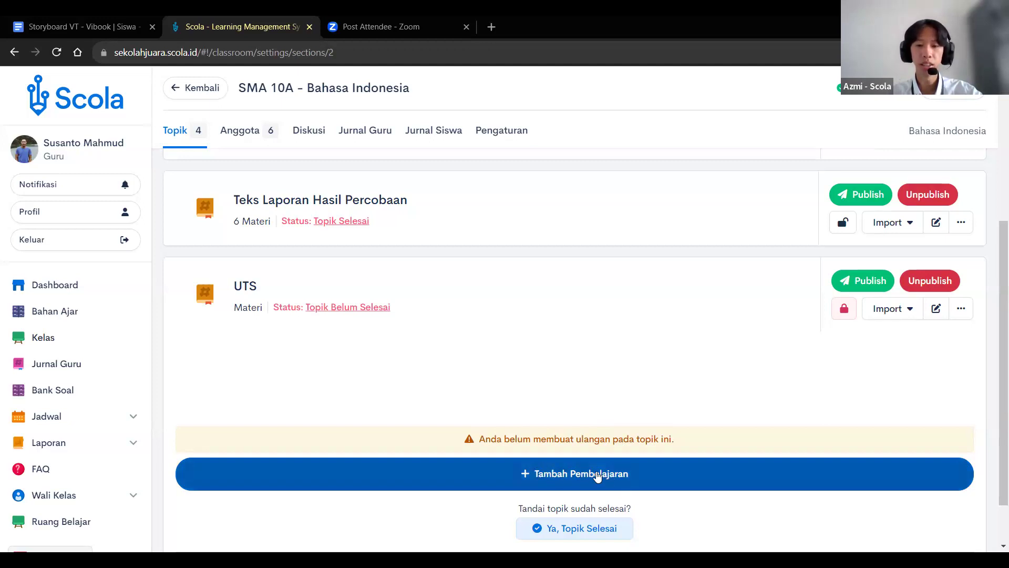
{"action": "left_click", "coordinate": [597, 475]}
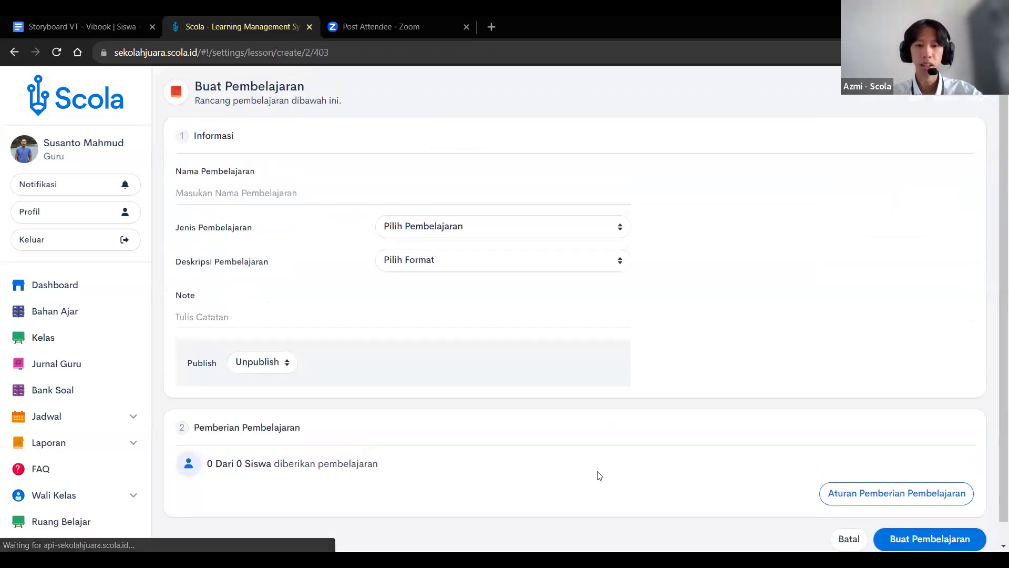
Name the lesson "UTS - Bahasa Indonesia" and set its type to Ulangan Topik.
{"action": "left_click", "coordinate": [312, 194]}
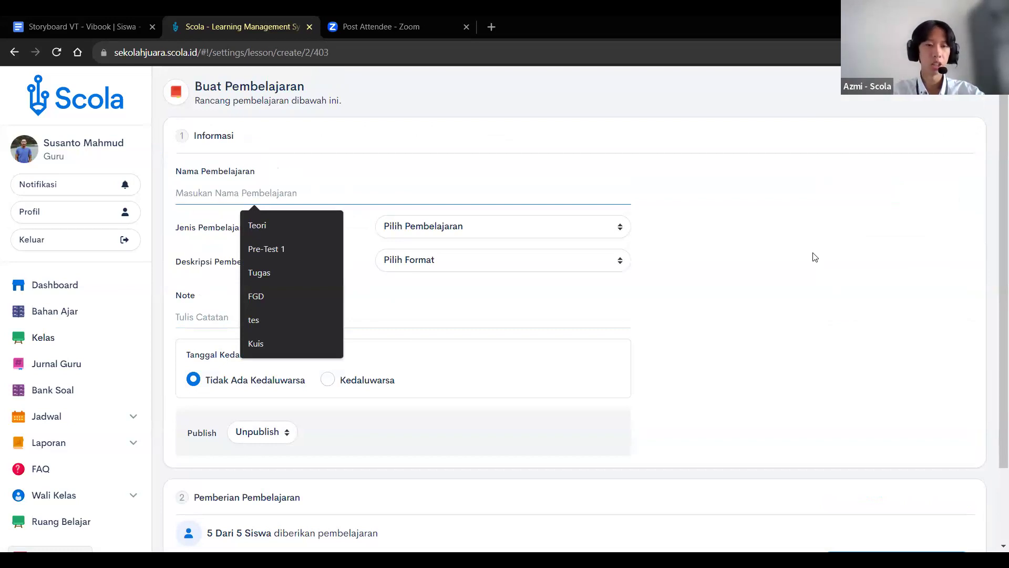
{"action": "type", "text": "U"}
{"action": "key", "text": "BackSpace"}
{"action": "type", "text": "UTS"}
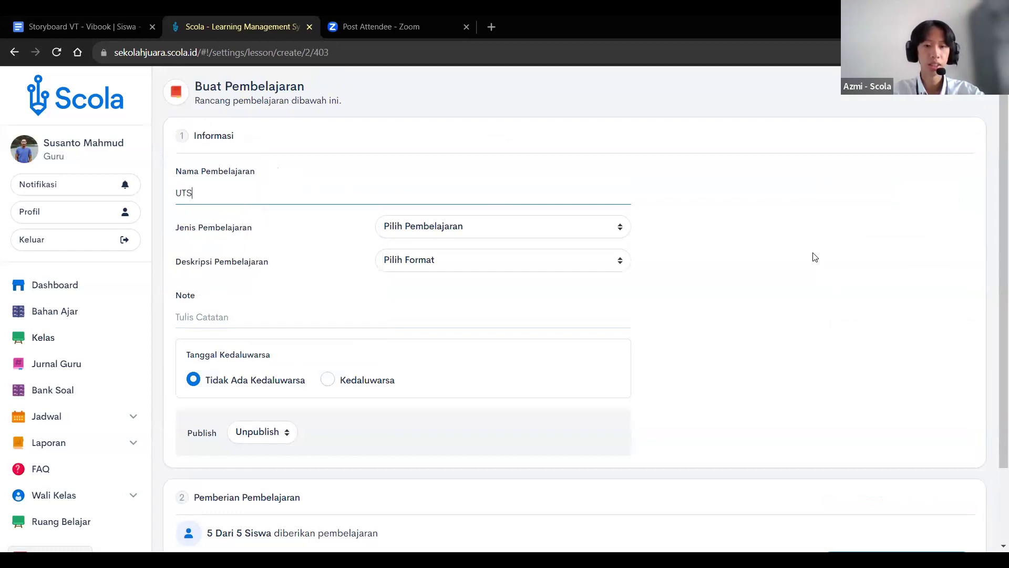
{"action": "type", "text": " - Bahasa Id"}
{"action": "key", "text": "BackSpace"}
{"action": "type", "text": "ndonesia"}
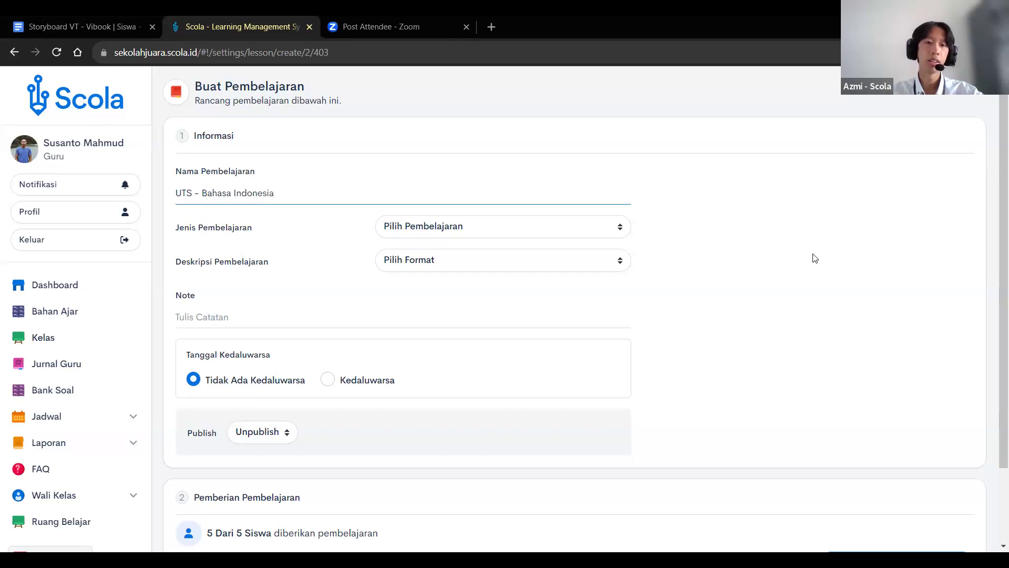
{"action": "left_click", "coordinate": [564, 233]}
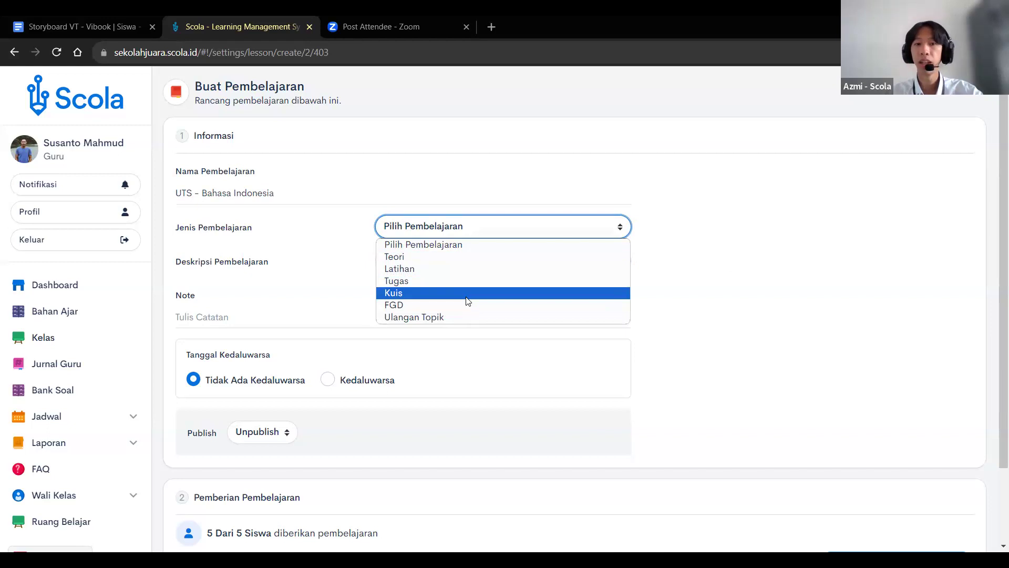
{"action": "left_click", "coordinate": [466, 316]}
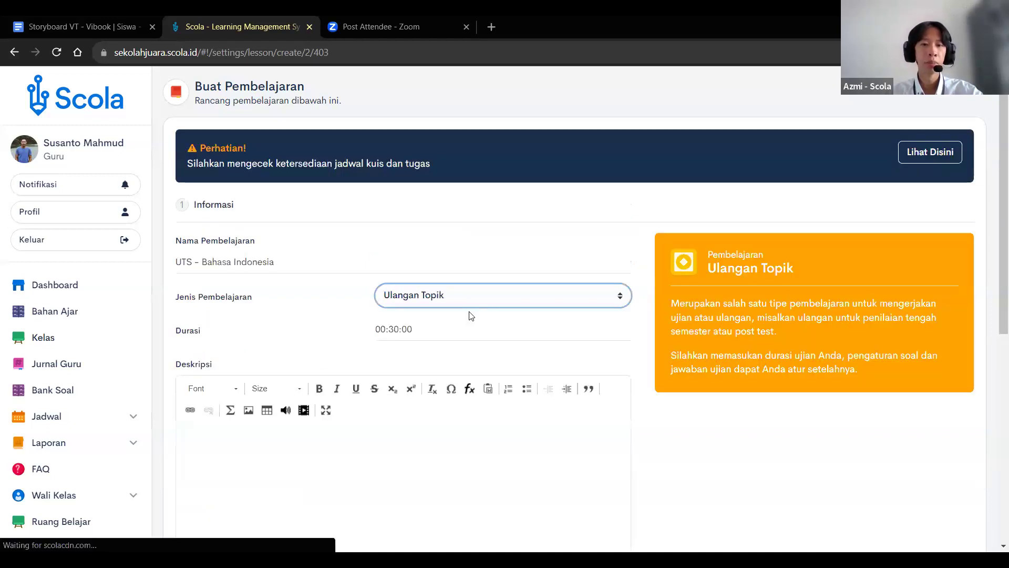
Set the exam duration to 01:00:00.
{"action": "scroll", "coordinate": [657, 289], "scroll_direction": "down", "scroll_amount": 2}
{"action": "left_click", "coordinate": [485, 264]}
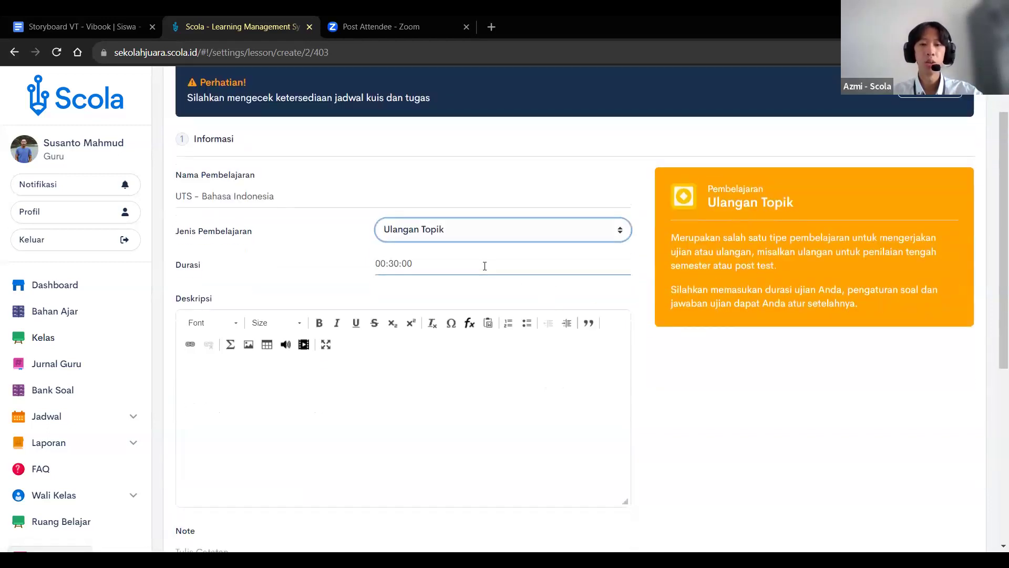
{"action": "left_click", "coordinate": [608, 32]}
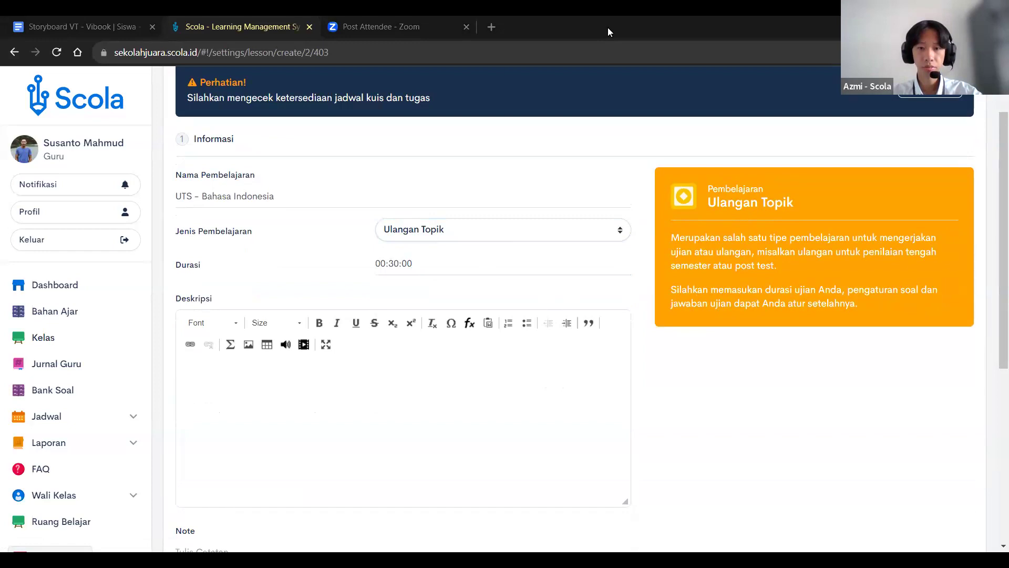
{"action": "left_click", "coordinate": [485, 264]}
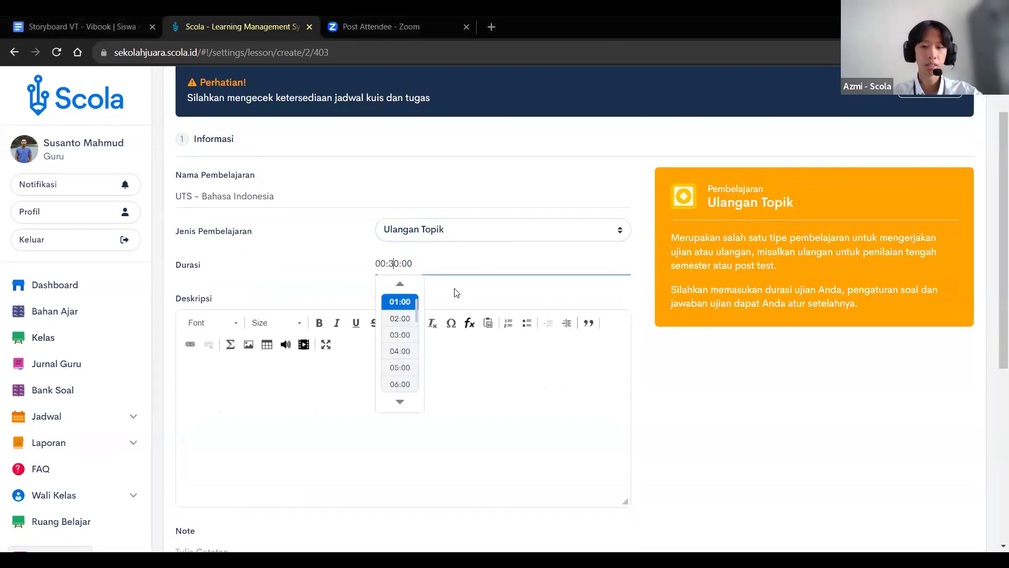
{"action": "type", "text": "6"}
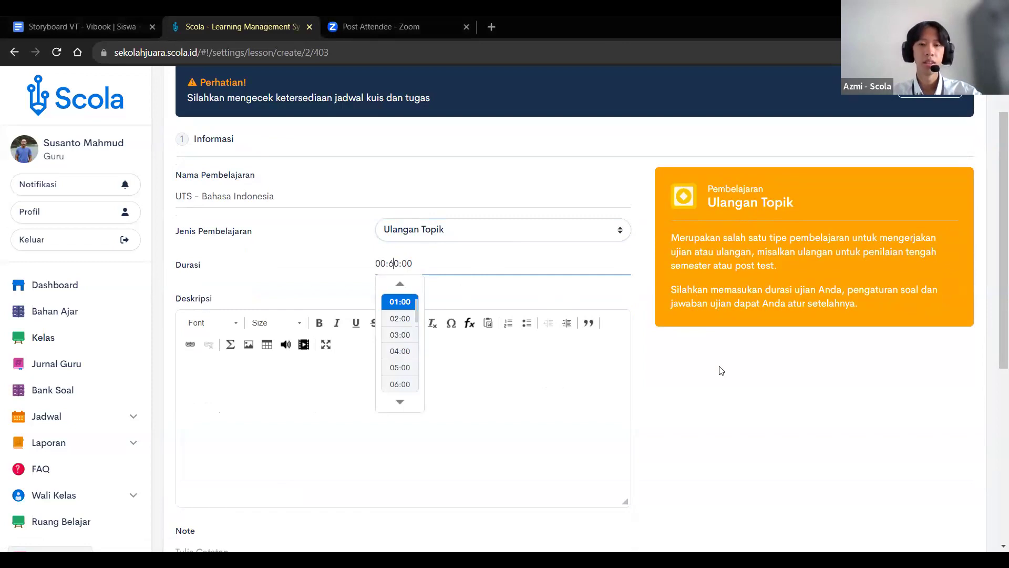
{"action": "left_click", "coordinate": [721, 370]}
{"action": "left_click", "coordinate": [397, 264]}
{"action": "left_click", "coordinate": [402, 300]}
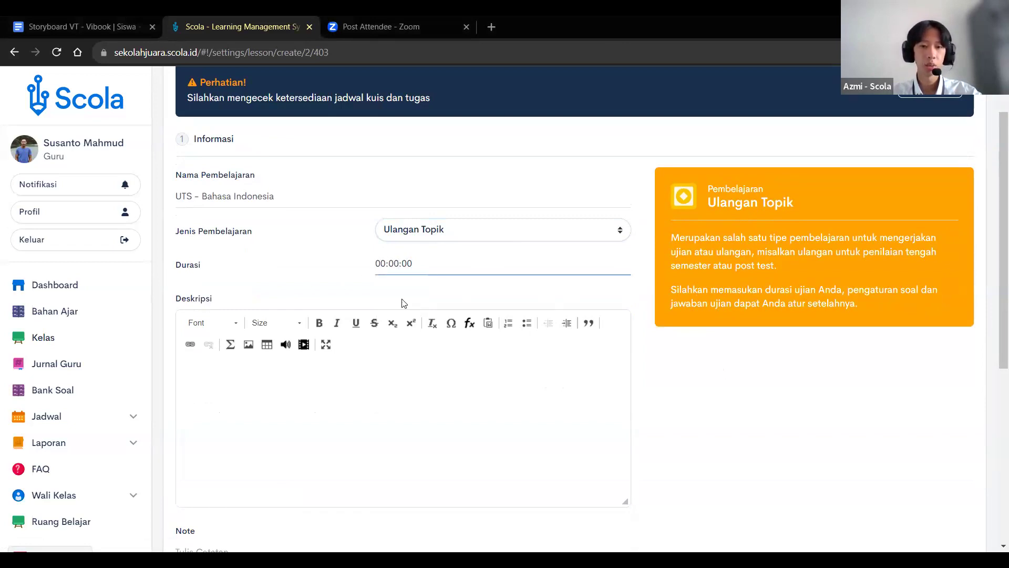
{"action": "left_click", "coordinate": [405, 263]}
{"action": "left_click", "coordinate": [402, 316]}
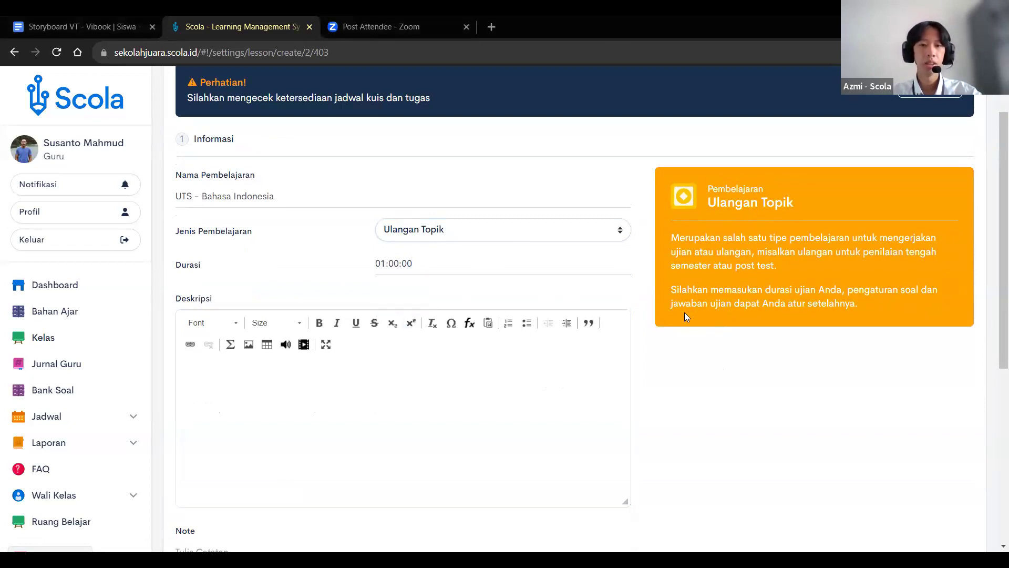
Make the lesson expire (Kedaluwarsa) and set its start to 2023-09-07 at 07:00.
{"action": "scroll", "coordinate": [584, 252], "scroll_direction": "down", "scroll_amount": 3}
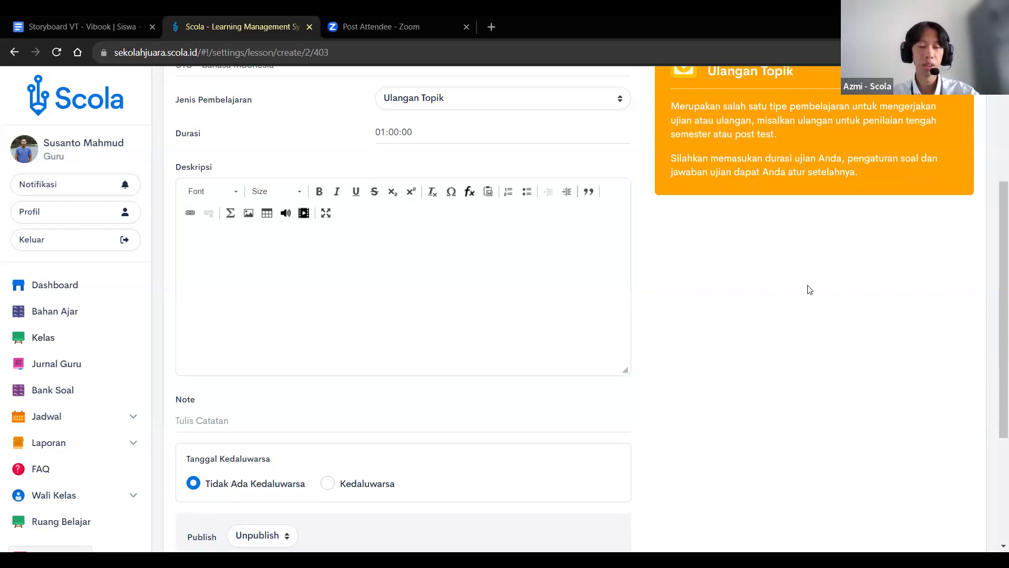
{"action": "scroll", "coordinate": [723, 336], "scroll_direction": "down", "scroll_amount": 4}
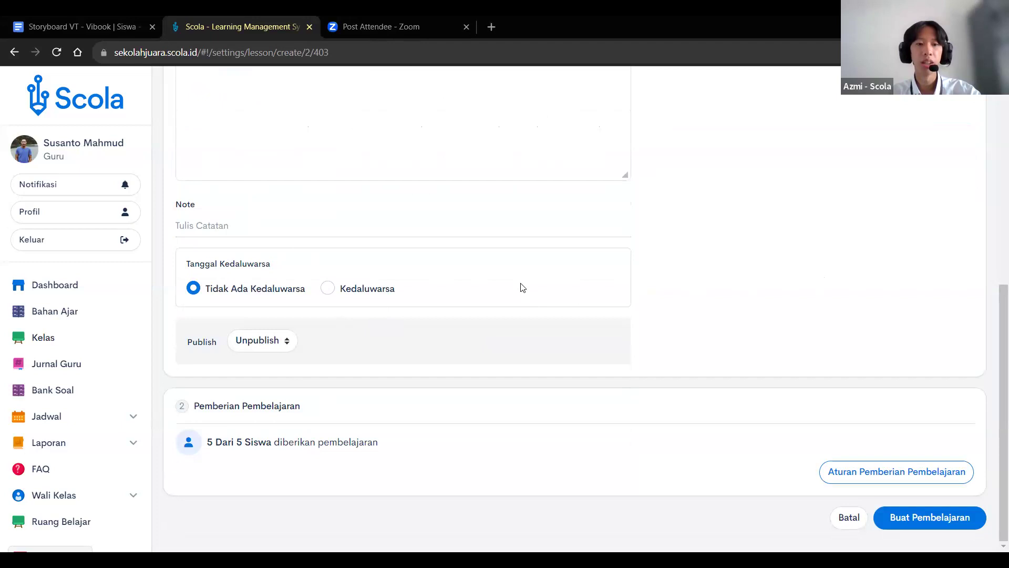
{"action": "left_click", "coordinate": [328, 288]}
{"action": "left_click", "coordinate": [271, 345]}
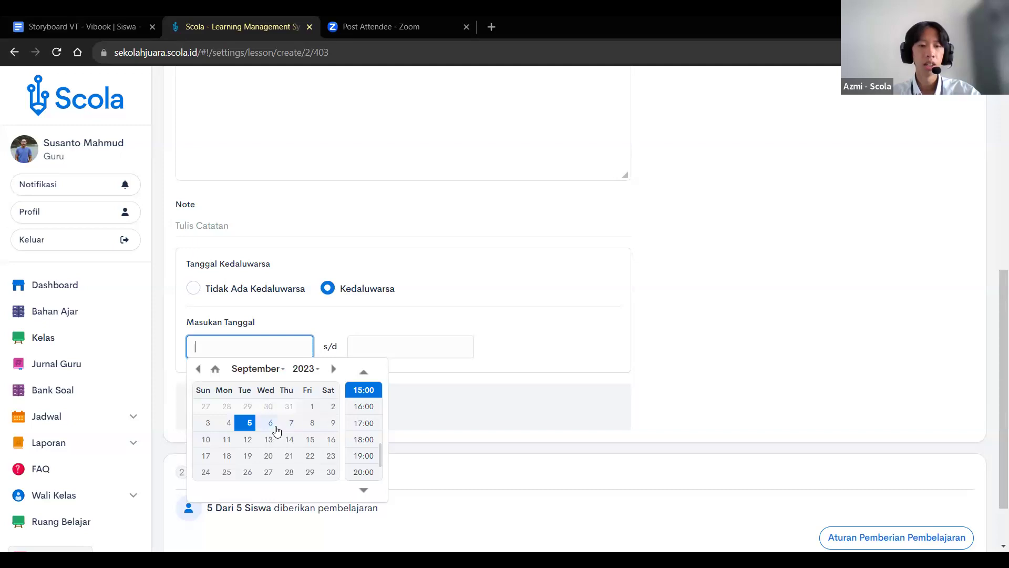
{"action": "left_click", "coordinate": [291, 422]}
{"action": "left_click", "coordinate": [364, 371]}
{"action": "left_click", "coordinate": [364, 372]}
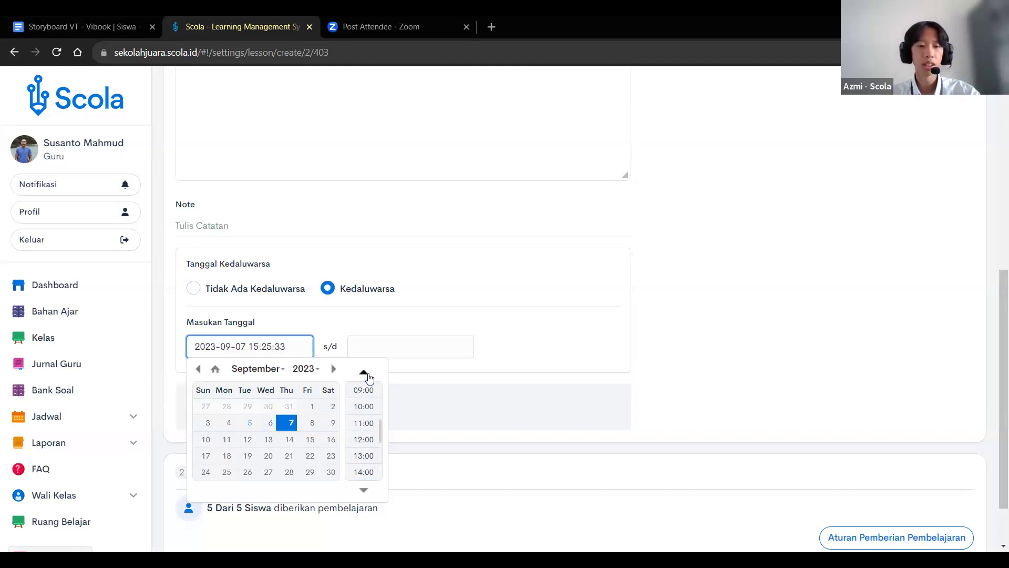
{"action": "left_click", "coordinate": [364, 389]}
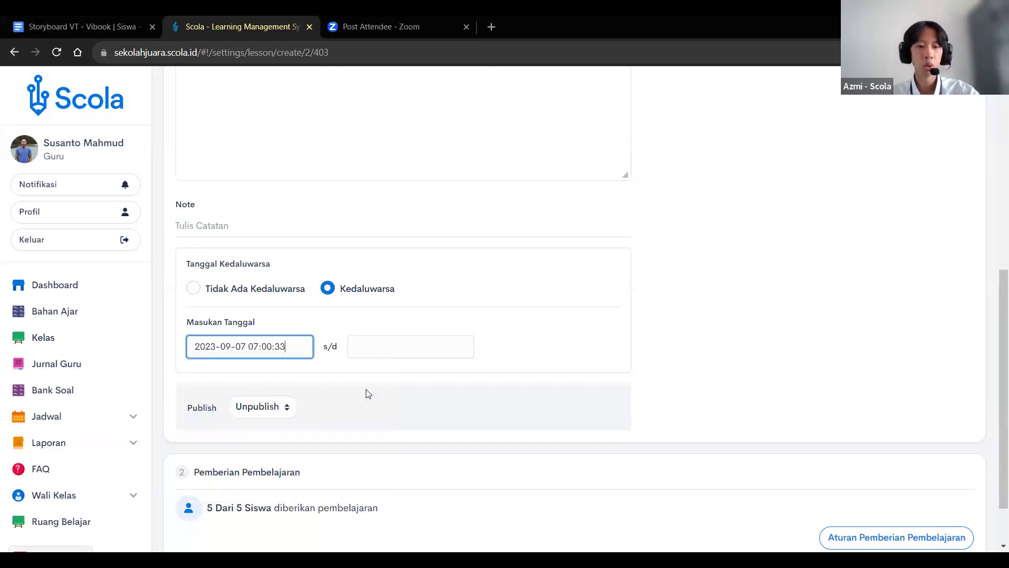
Set the end of the lesson's availability period to 2023-09-07 at 08:00.
{"action": "left_click", "coordinate": [396, 348]}
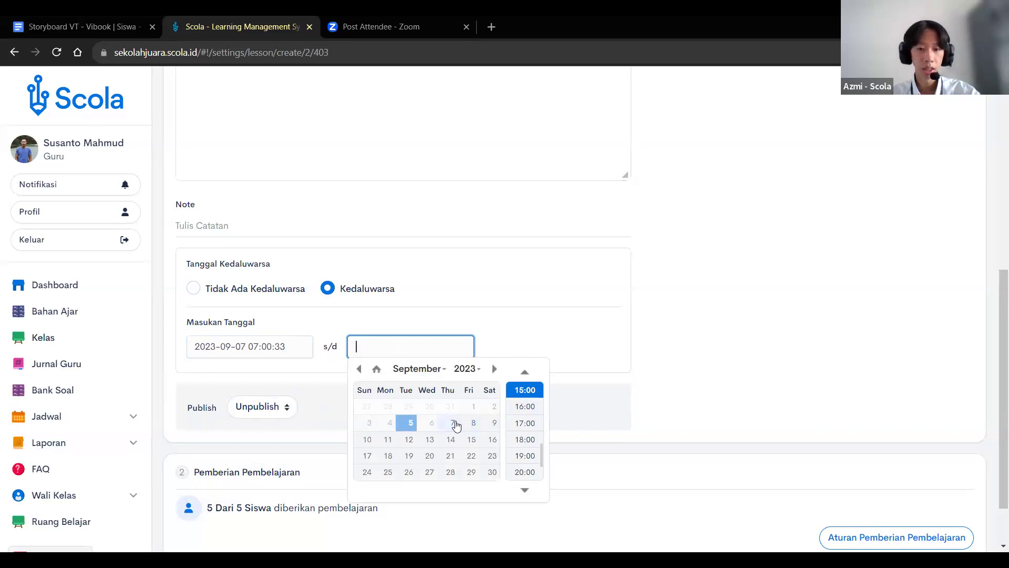
{"action": "left_click", "coordinate": [455, 424]}
{"action": "left_click", "coordinate": [525, 372]}
{"action": "left_click", "coordinate": [525, 372]}
{"action": "left_click", "coordinate": [525, 373]}
{"action": "left_click", "coordinate": [524, 372]}
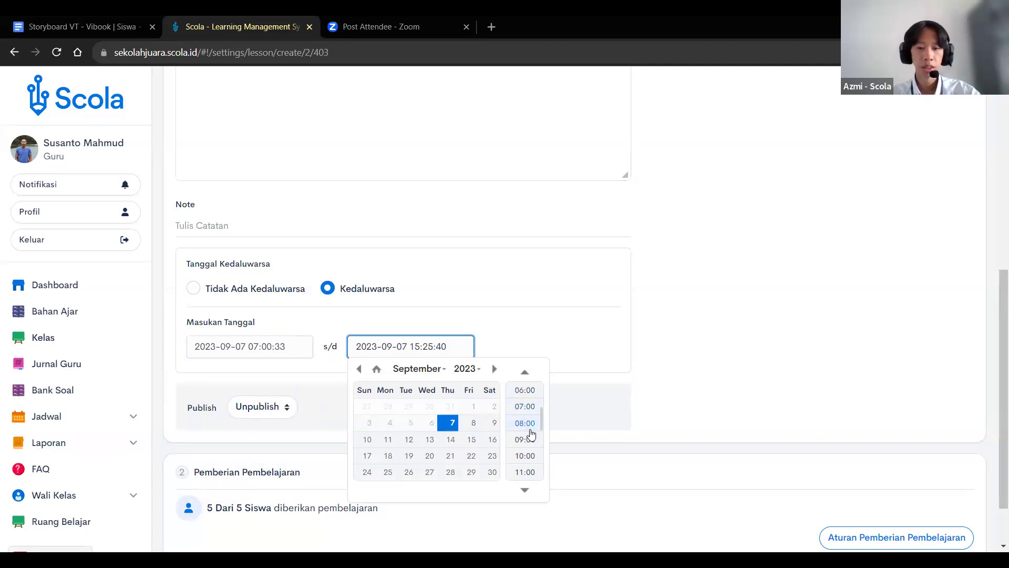
{"action": "left_click", "coordinate": [530, 424]}
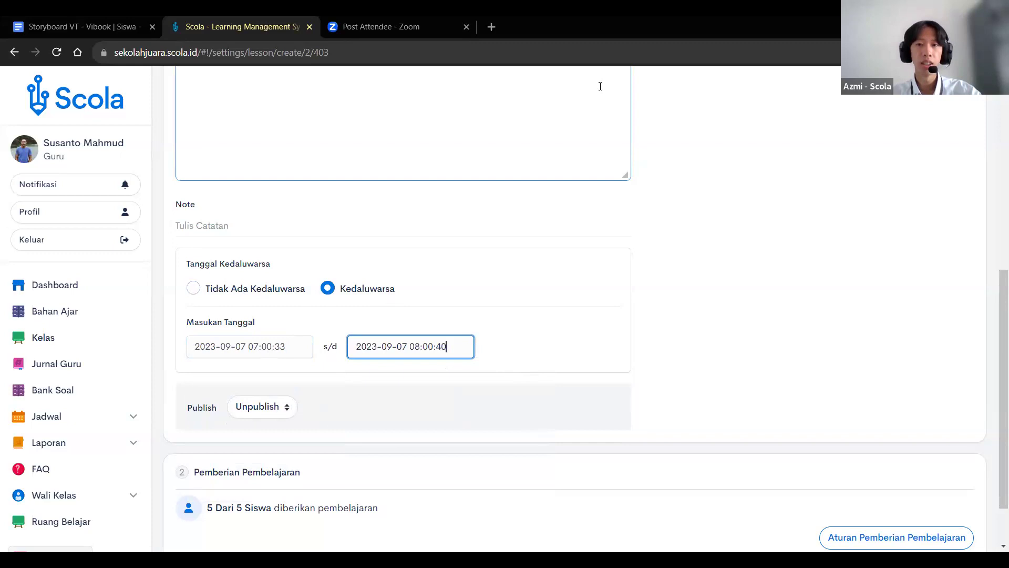
Change the availability period's end time to 08:30 on the same date.
{"action": "key", "text": "alt+Tab"}
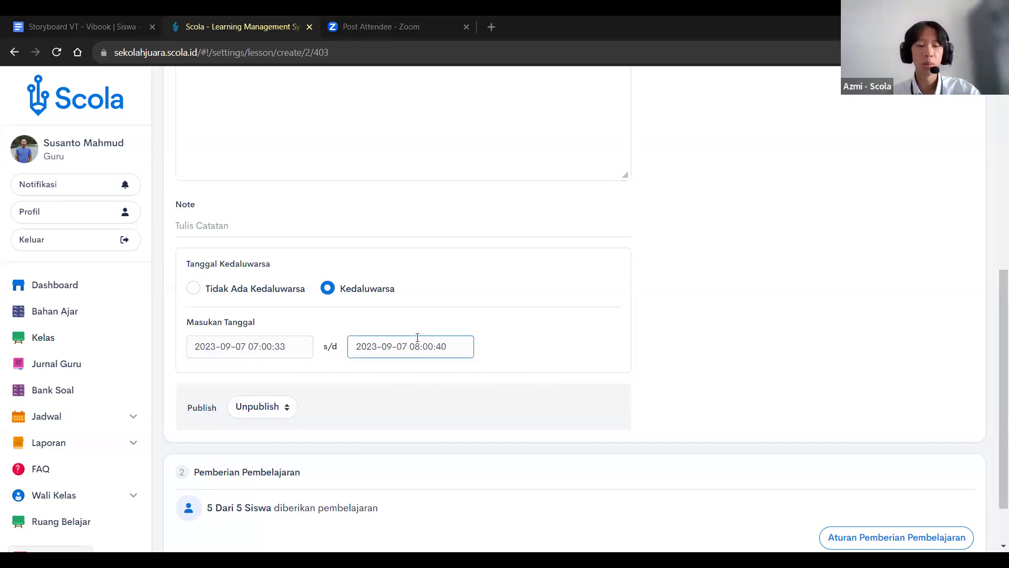
{"action": "left_click", "coordinate": [459, 347]}
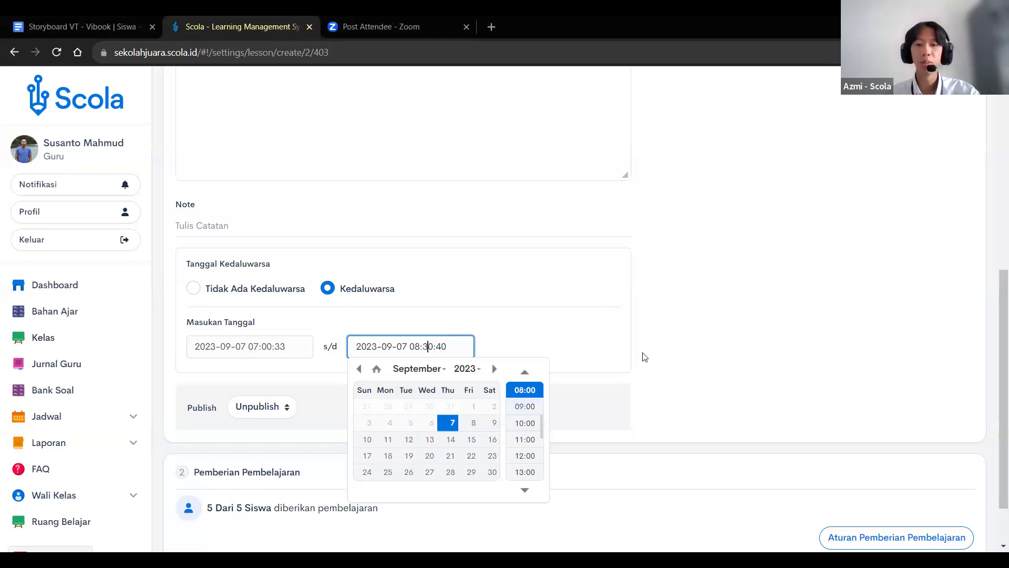
{"action": "left_click", "coordinate": [703, 339]}
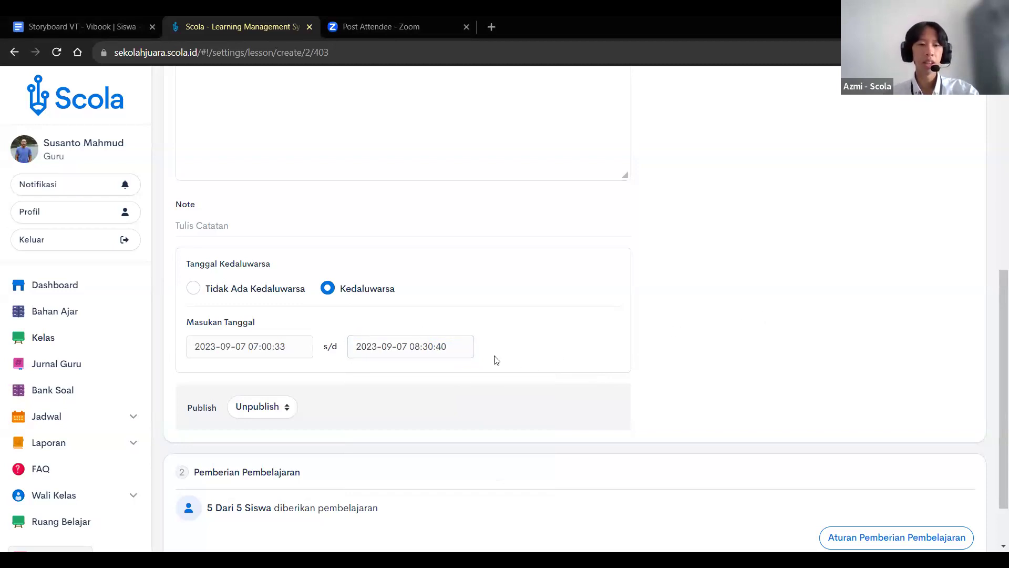
{"action": "scroll", "coordinate": [331, 374], "scroll_direction": "down", "scroll_amount": 1}
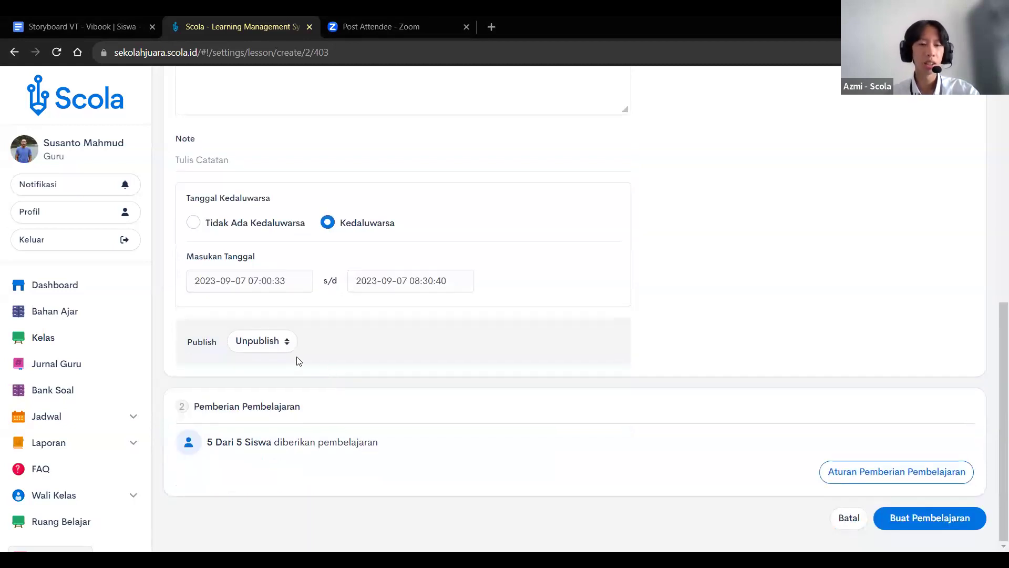
Keep the lesson's publish status as Unpublish and create the lesson.
{"action": "left_click", "coordinate": [279, 343]}
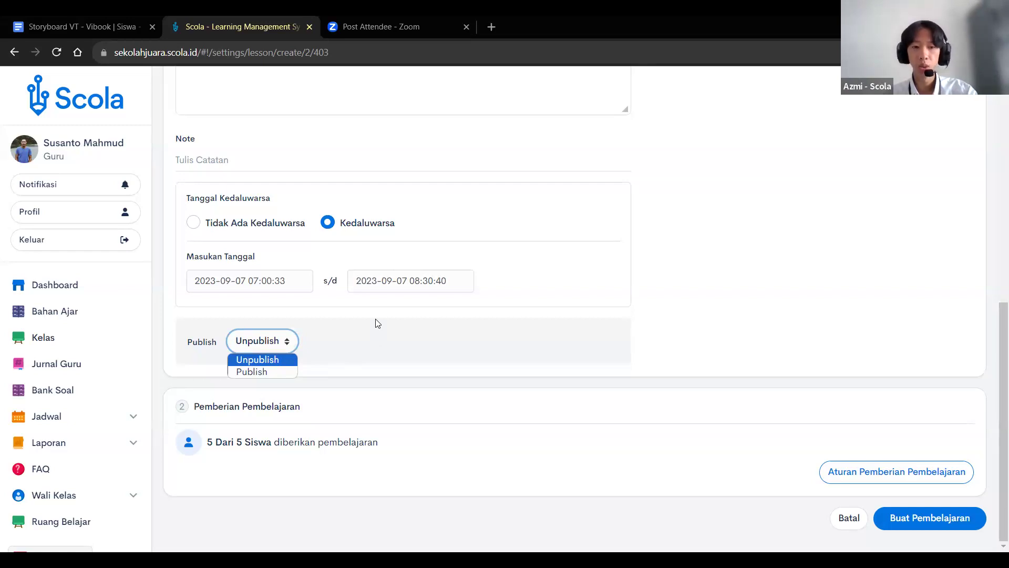
{"action": "left_click", "coordinate": [288, 361]}
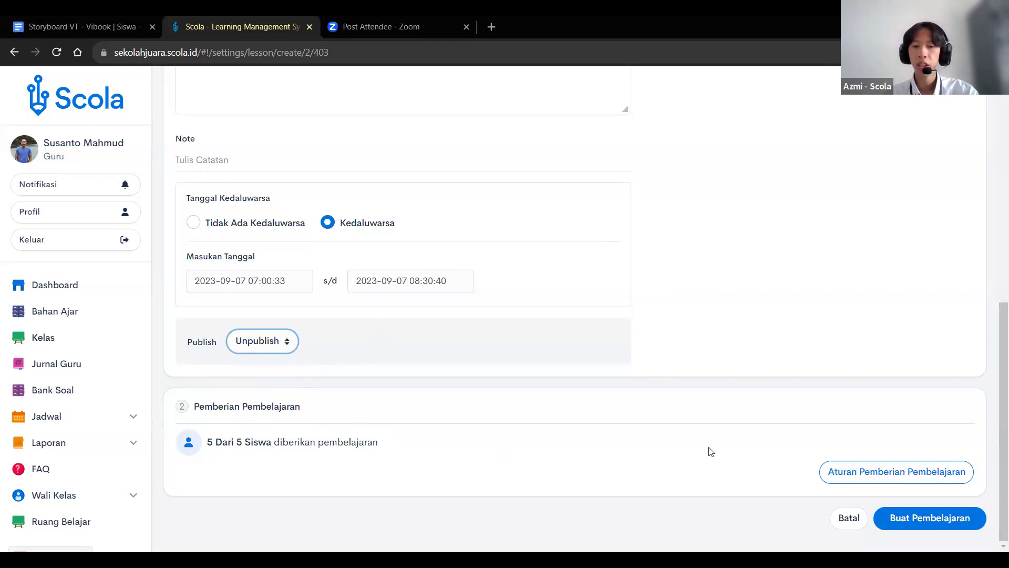
{"action": "left_click", "coordinate": [922, 524]}
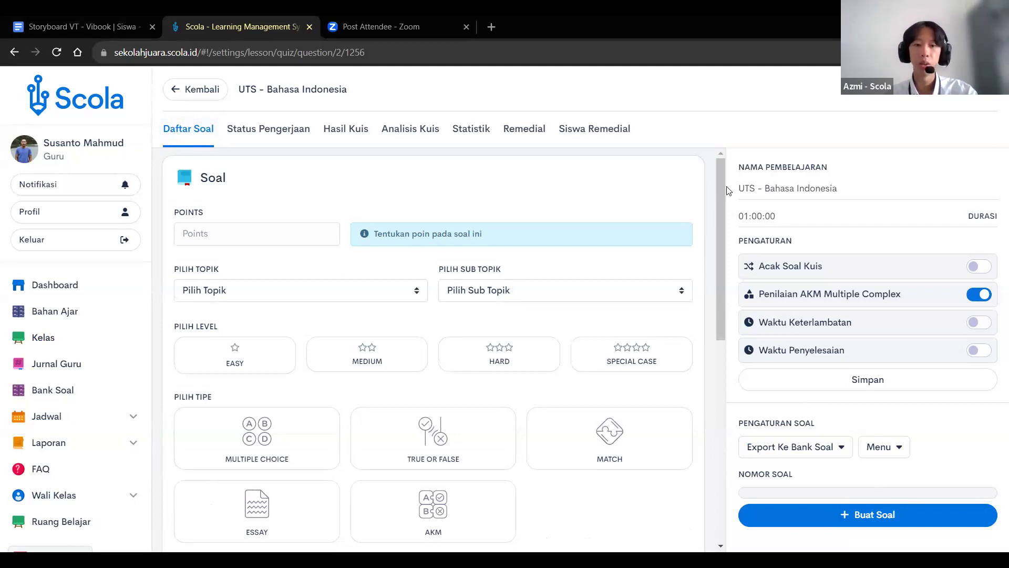
Give the first exam question 1 point and the Easy level, leaving its topic unselected.
{"action": "mouse_move", "coordinate": [720, 190]}
{"action": "left_mouse_down"}
{"action": "mouse_move", "coordinate": [724, 208]}
{"action": "mouse_move", "coordinate": [725, 187]}
{"action": "left_mouse_up"}
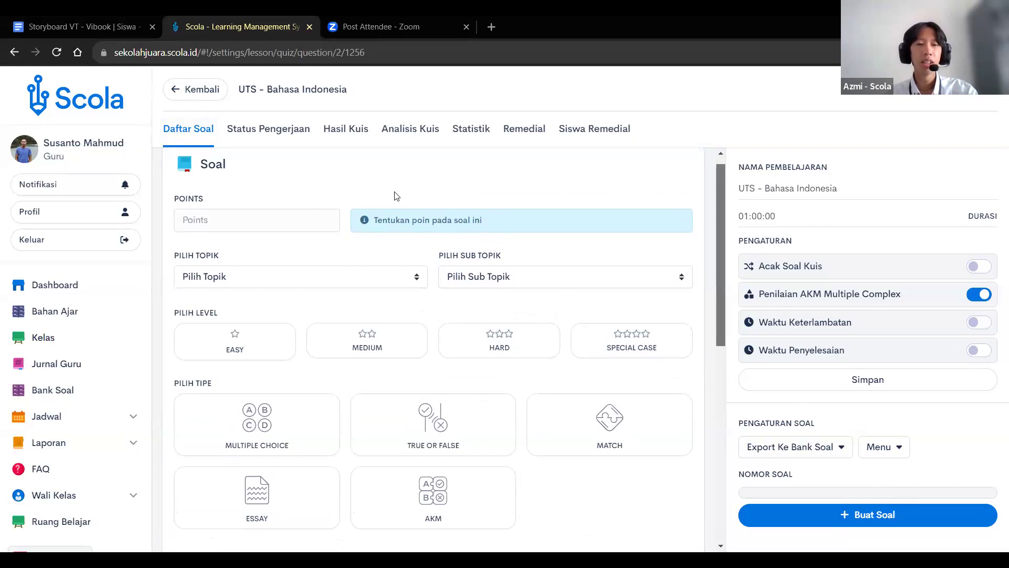
{"action": "left_click", "coordinate": [294, 217]}
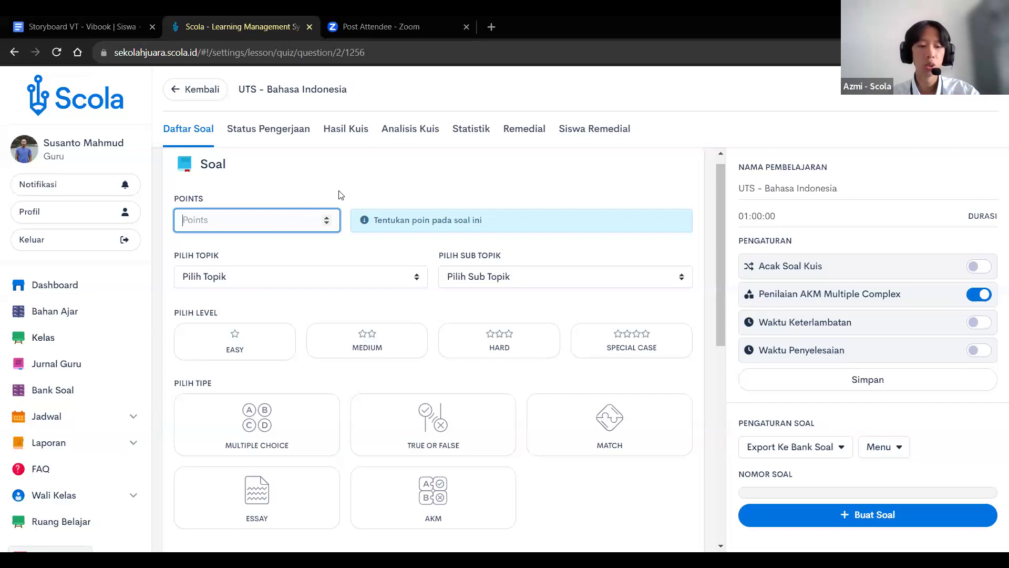
{"action": "type", "text": "1"}
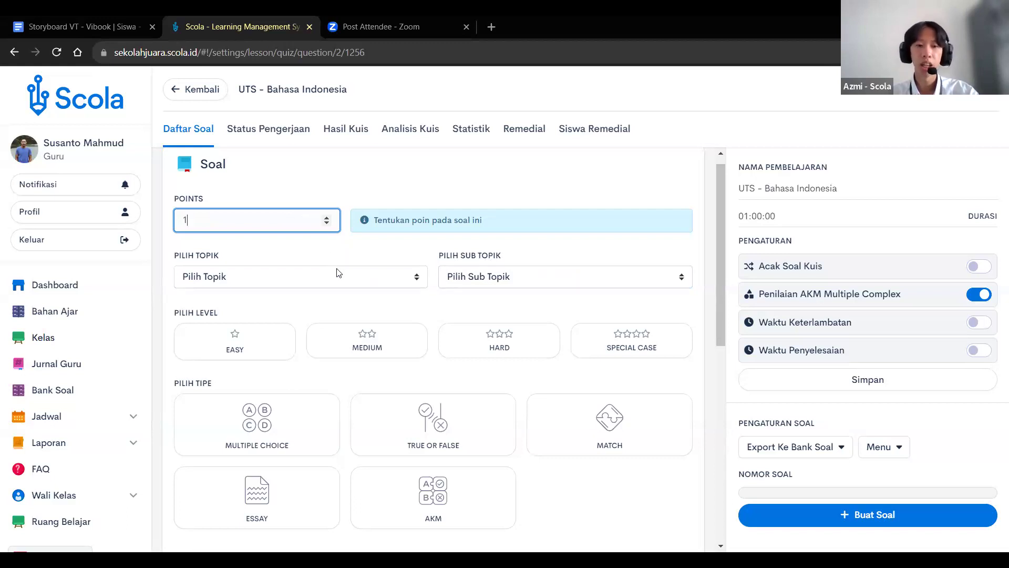
{"action": "left_click", "coordinate": [345, 278]}
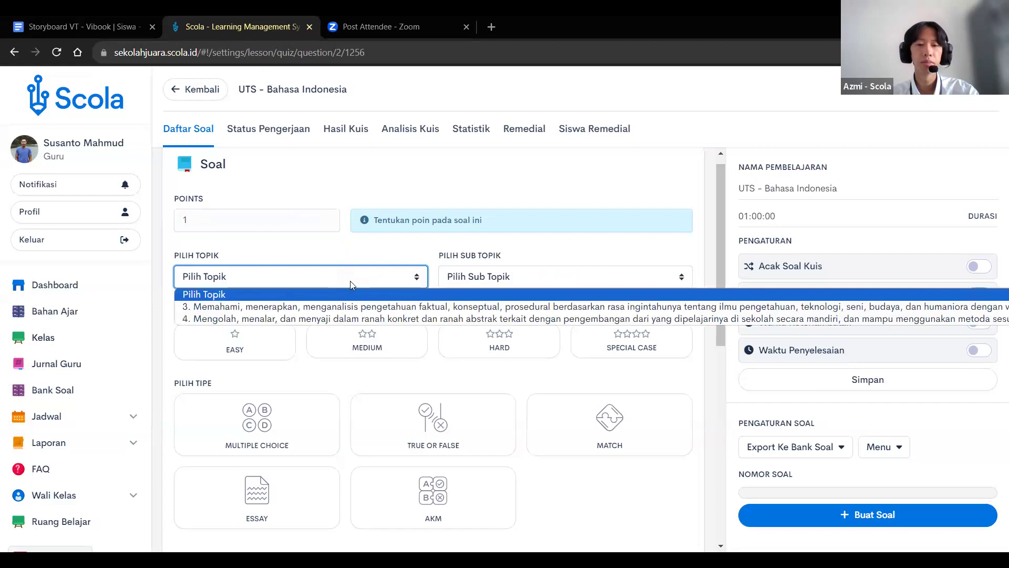
{"action": "scroll", "coordinate": [297, 255], "scroll_direction": "down", "scroll_amount": 3}
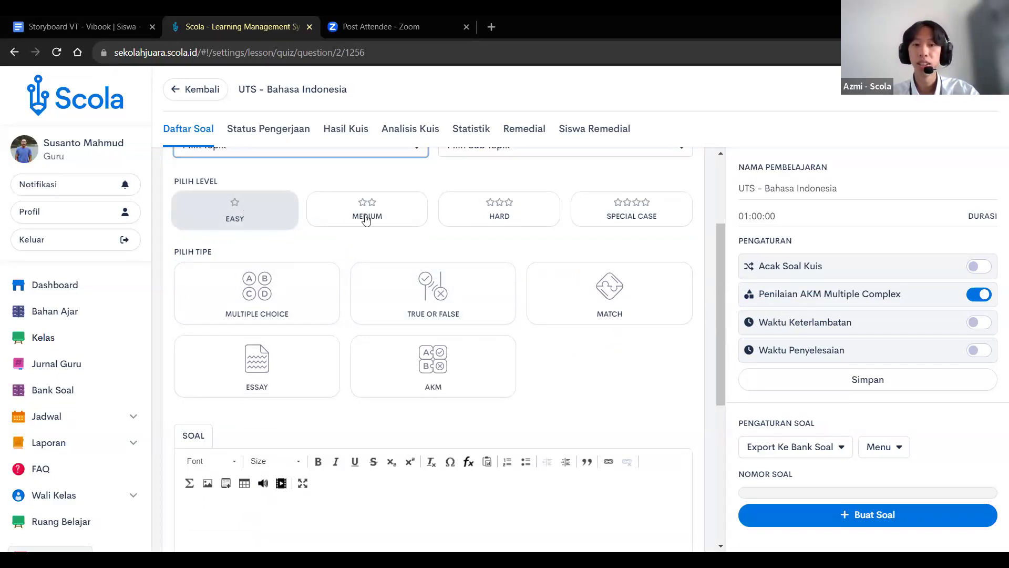
{"action": "left_click", "coordinate": [249, 216]}
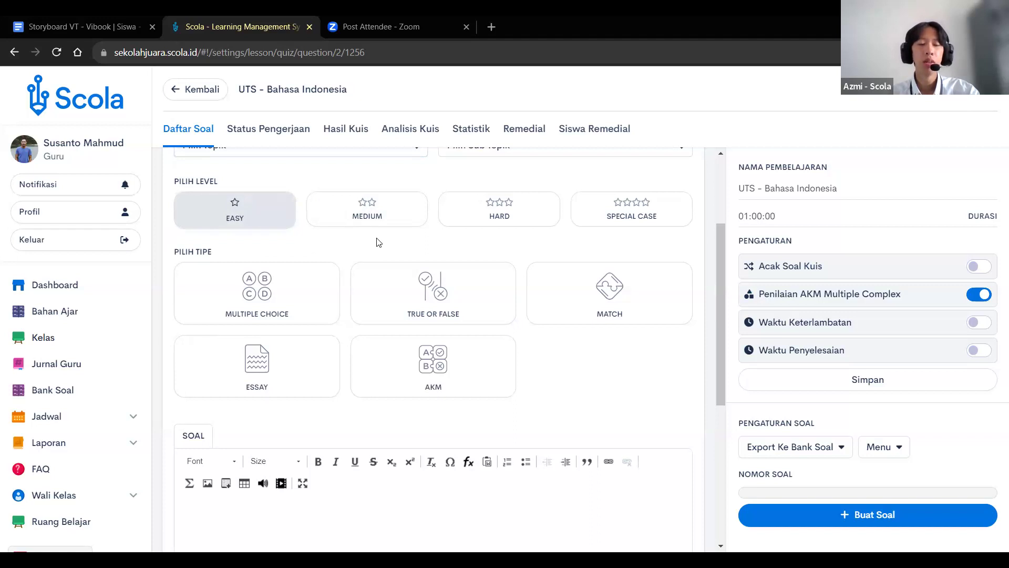
Choose Multiple Choice as the question type.
{"action": "scroll", "coordinate": [378, 242], "scroll_direction": "down", "scroll_amount": 1}
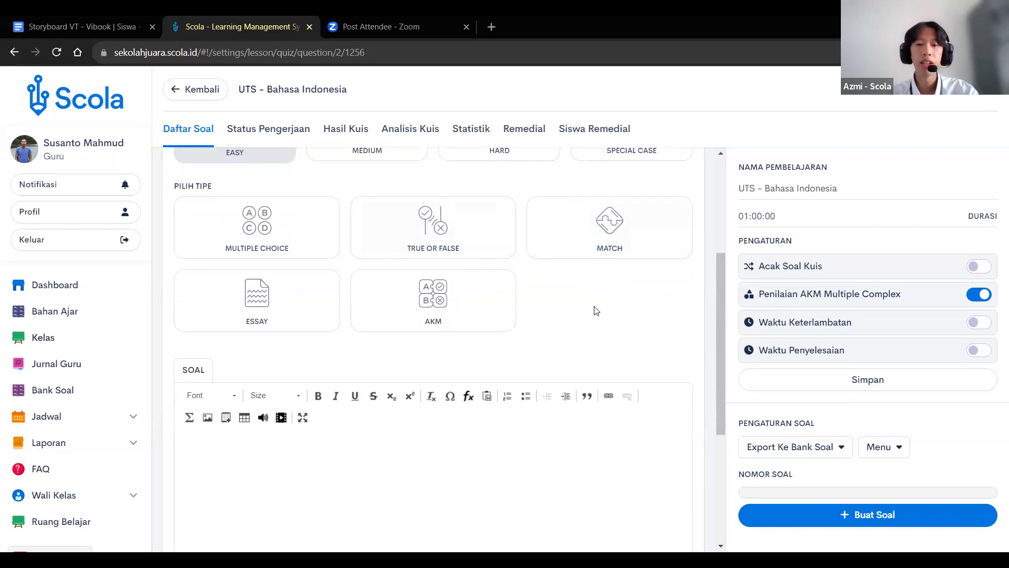
{"action": "left_click", "coordinate": [484, 308]}
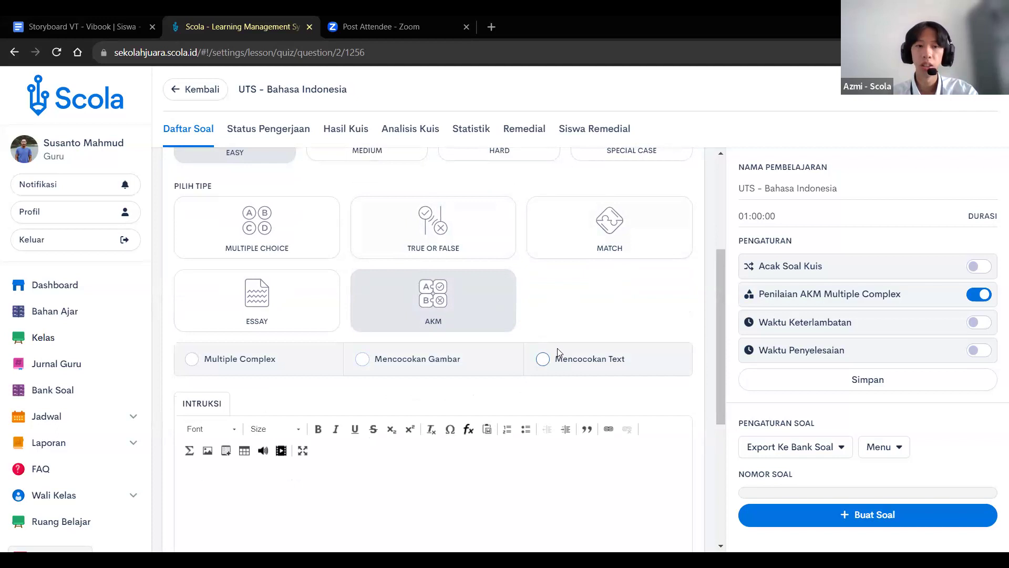
{"action": "left_click", "coordinate": [313, 240]}
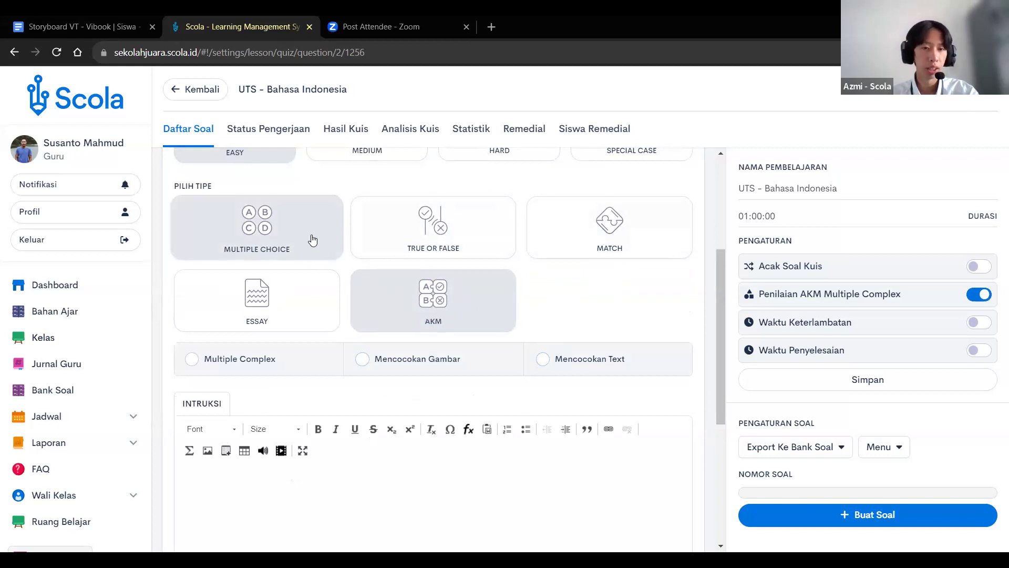
{"action": "left_click", "coordinate": [313, 240]}
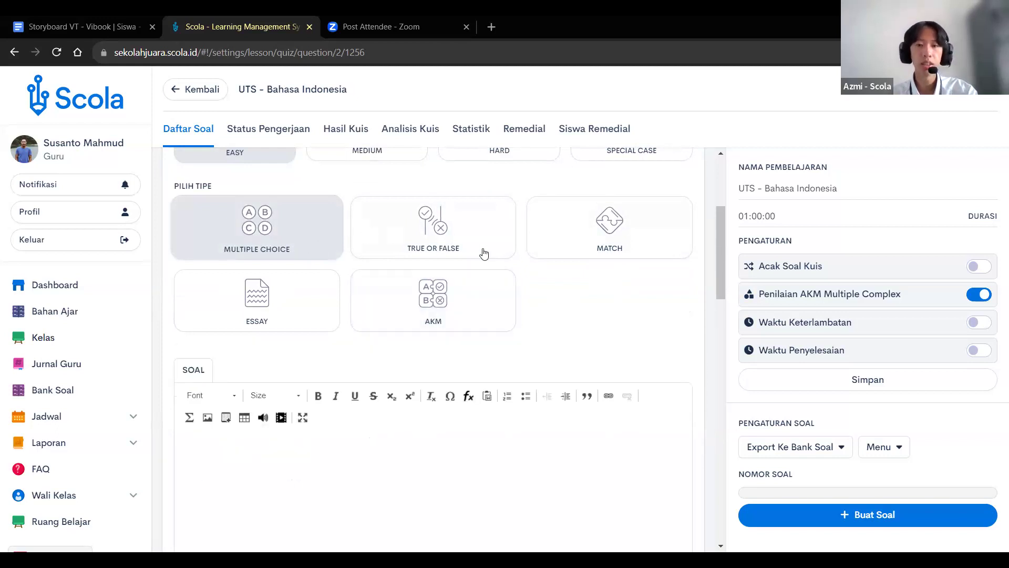
Write "Apa warna langit ?" as the question text.
{"action": "scroll", "coordinate": [578, 275], "scroll_direction": "up", "scroll_amount": 2}
{"action": "scroll", "coordinate": [606, 281], "scroll_direction": "down", "scroll_amount": 5}
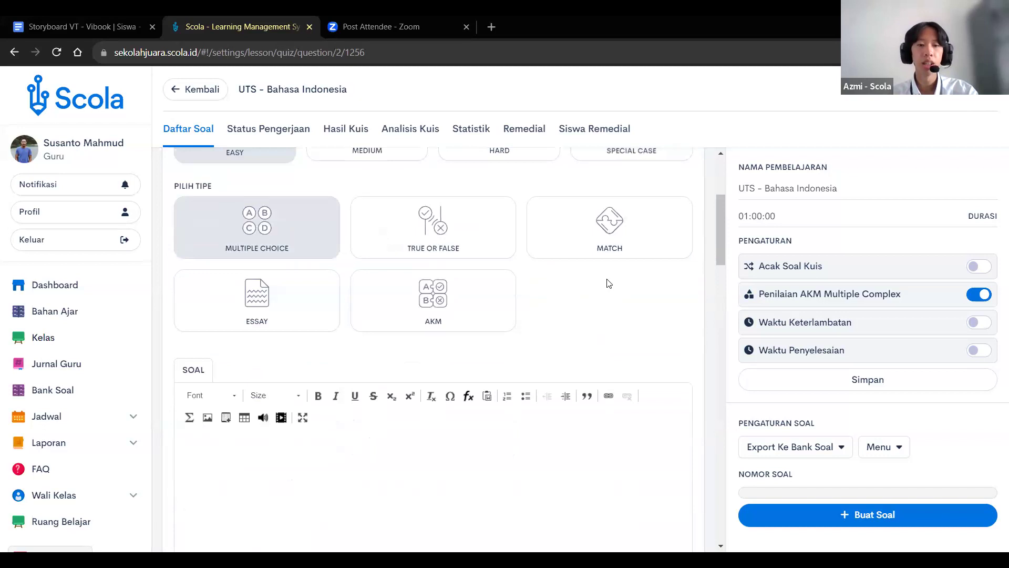
{"action": "scroll", "coordinate": [608, 283], "scroll_direction": "down", "scroll_amount": 1}
{"action": "left_click", "coordinate": [480, 284]}
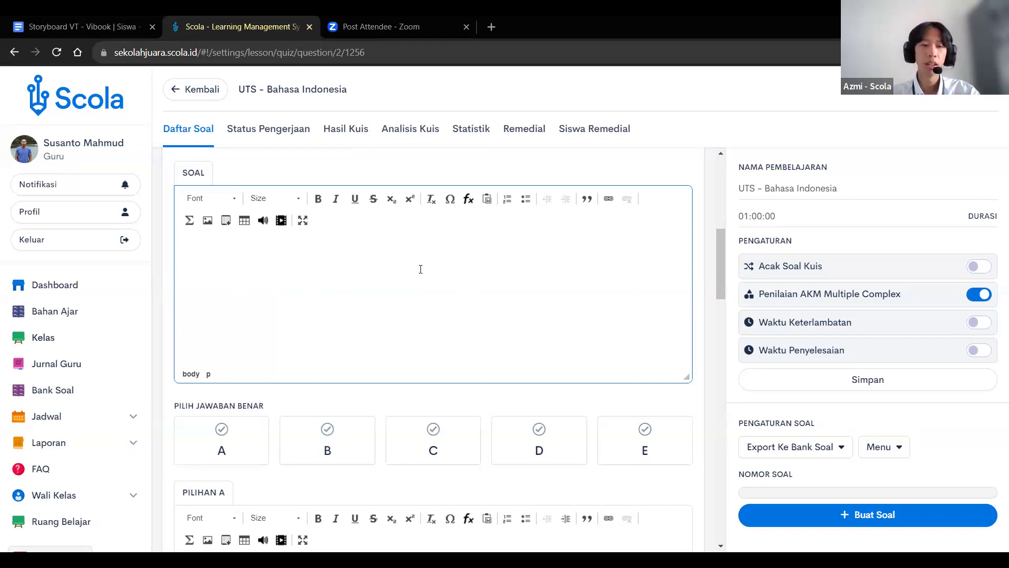
{"action": "type", "text": "1"}
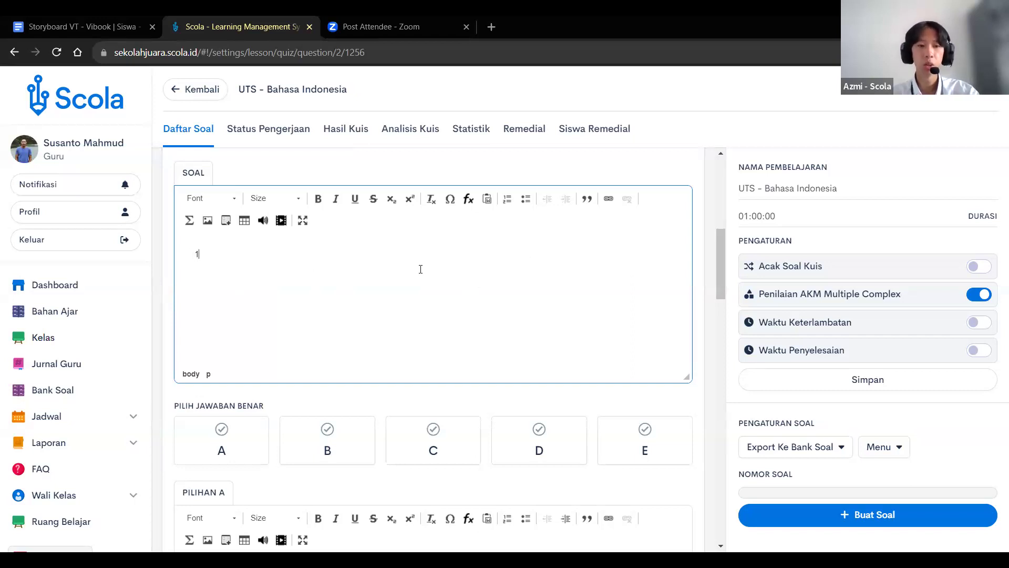
{"action": "key", "text": "BackSpace"}
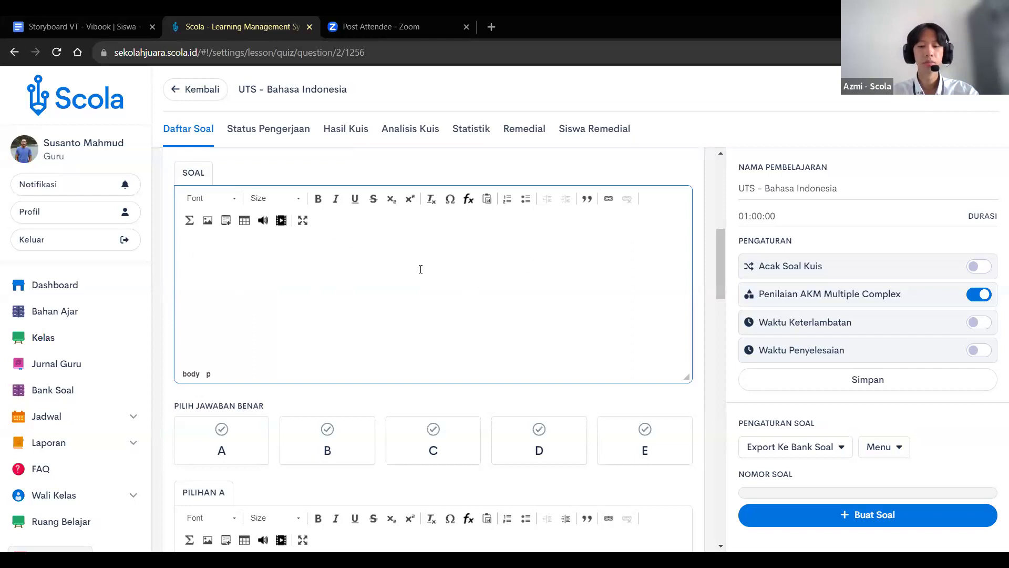
{"action": "type", "text": "Apa warna "}
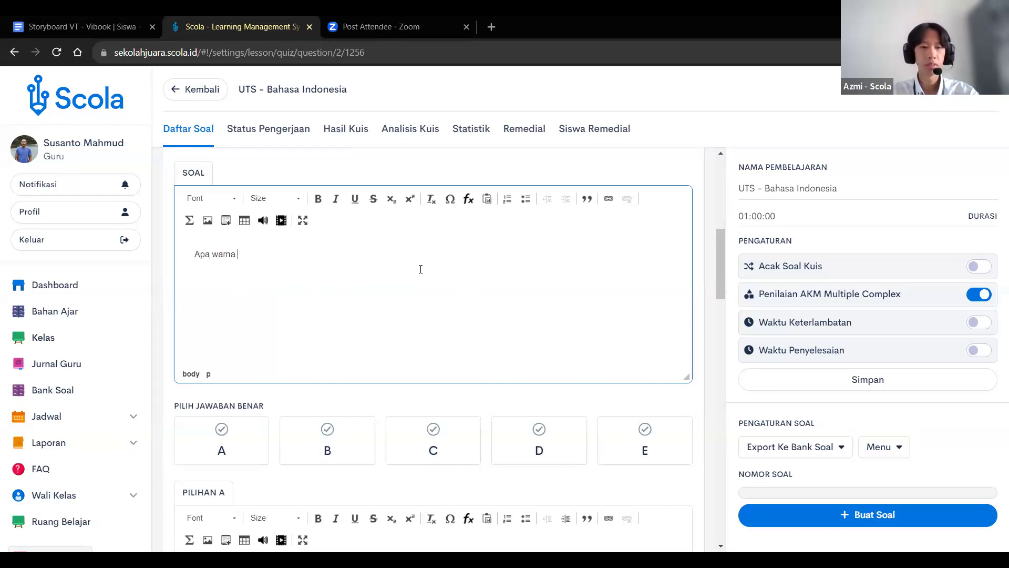
{"action": "type", "text": "langit ?"}
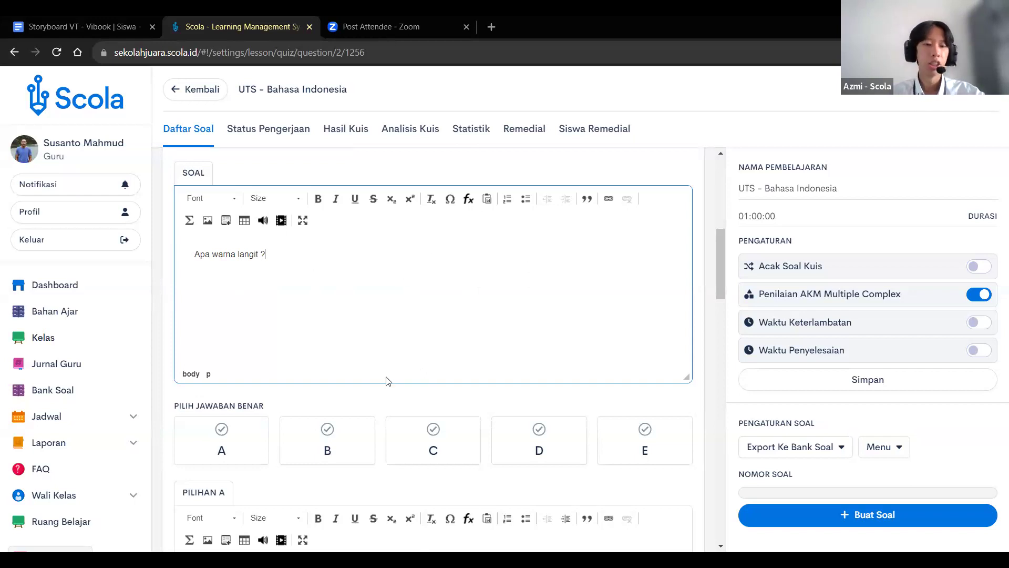
Mark A as the correct answer and enter "Biru" as the text of option A.
{"action": "scroll", "coordinate": [388, 383], "scroll_direction": "down", "scroll_amount": 1}
{"action": "left_click", "coordinate": [191, 383]}
{"action": "scroll", "coordinate": [409, 308], "scroll_direction": "down", "scroll_amount": 3}
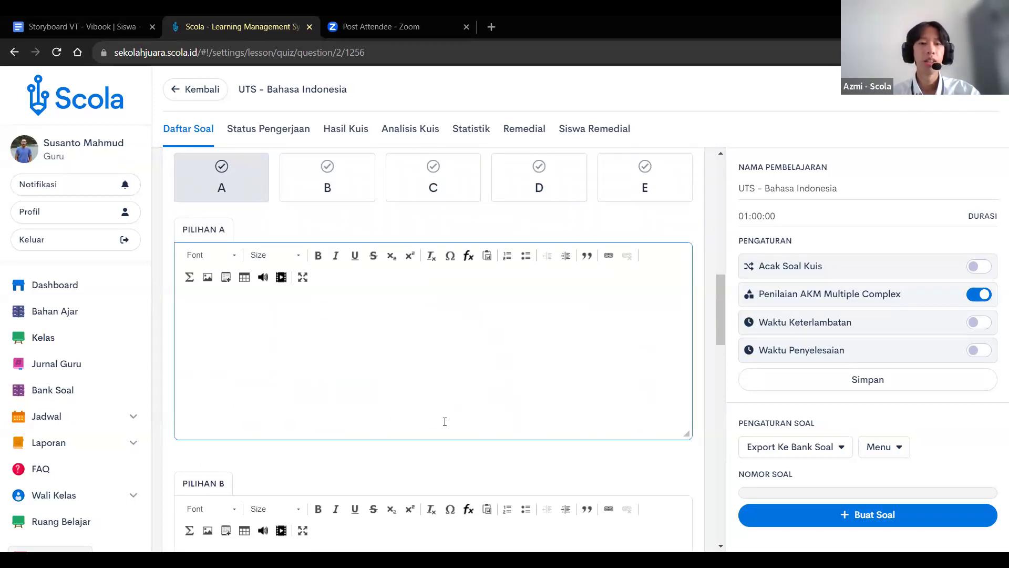
{"action": "left_click", "coordinate": [356, 323]}
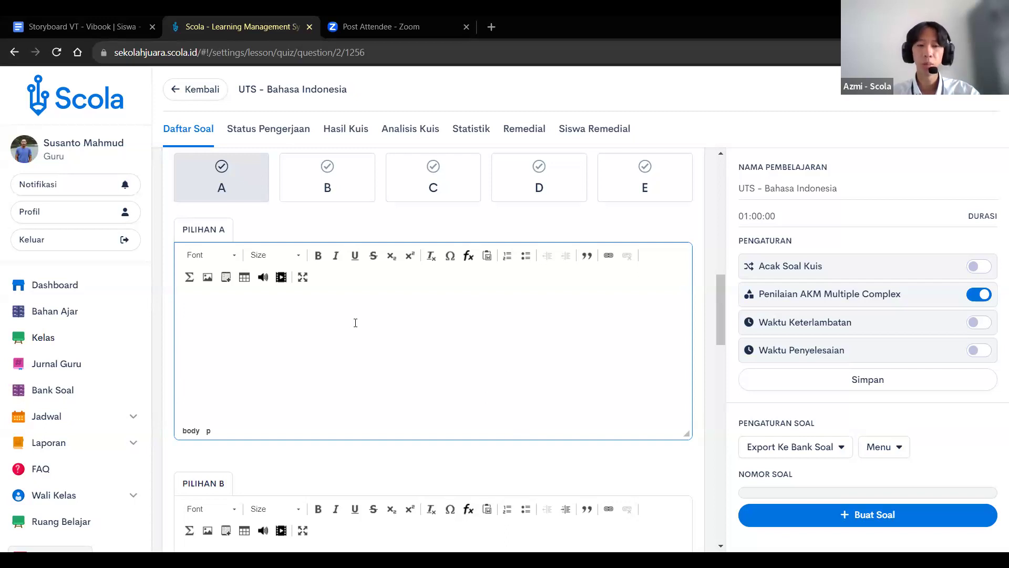
{"action": "type", "text": "Biru"}
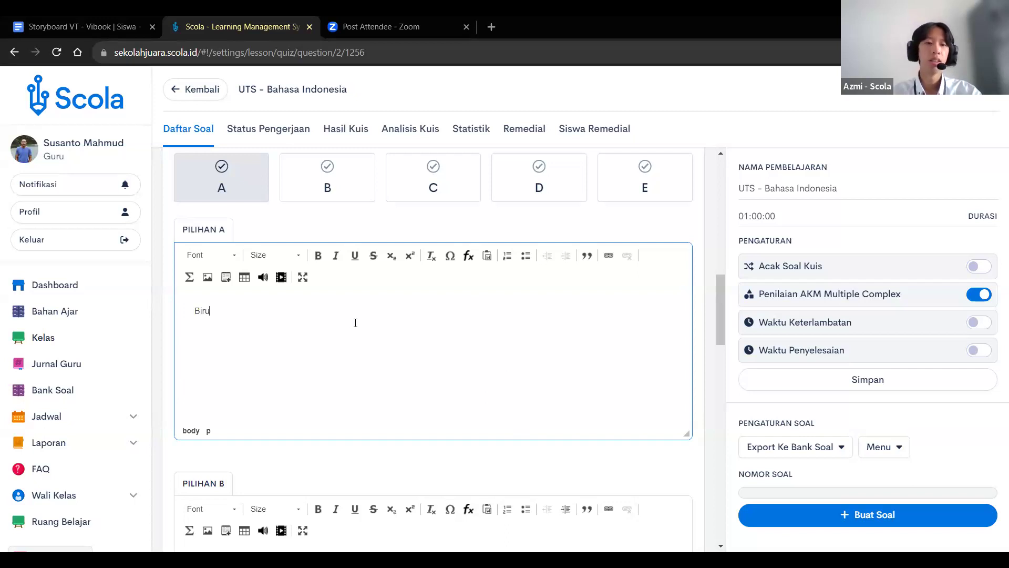
Enter "Merah" as answer option B and "Kuning" as option C.
{"action": "scroll", "coordinate": [355, 323], "scroll_direction": "down", "scroll_amount": 5}
{"action": "left_click", "coordinate": [387, 331]}
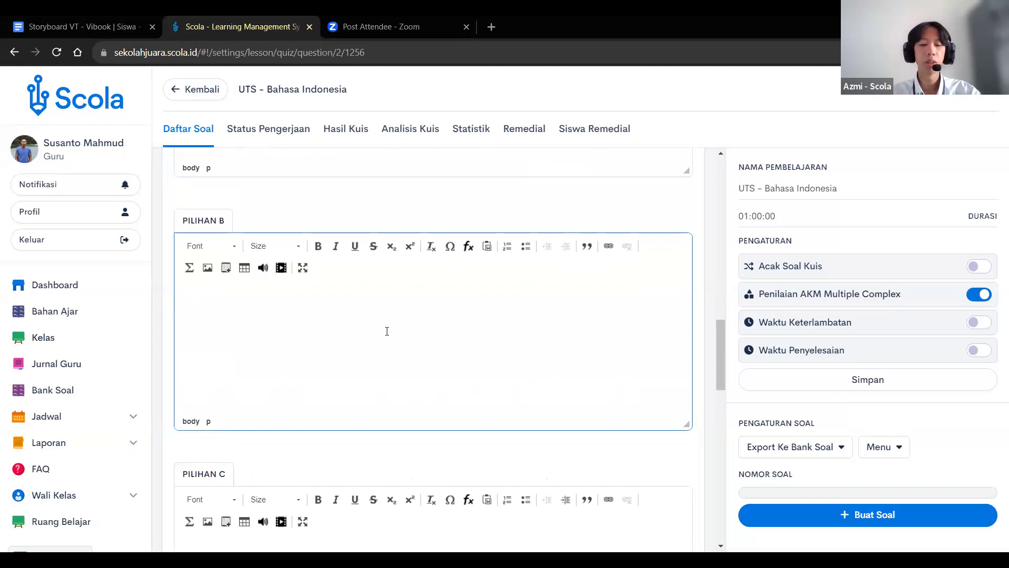
{"action": "type", "text": "Merah"}
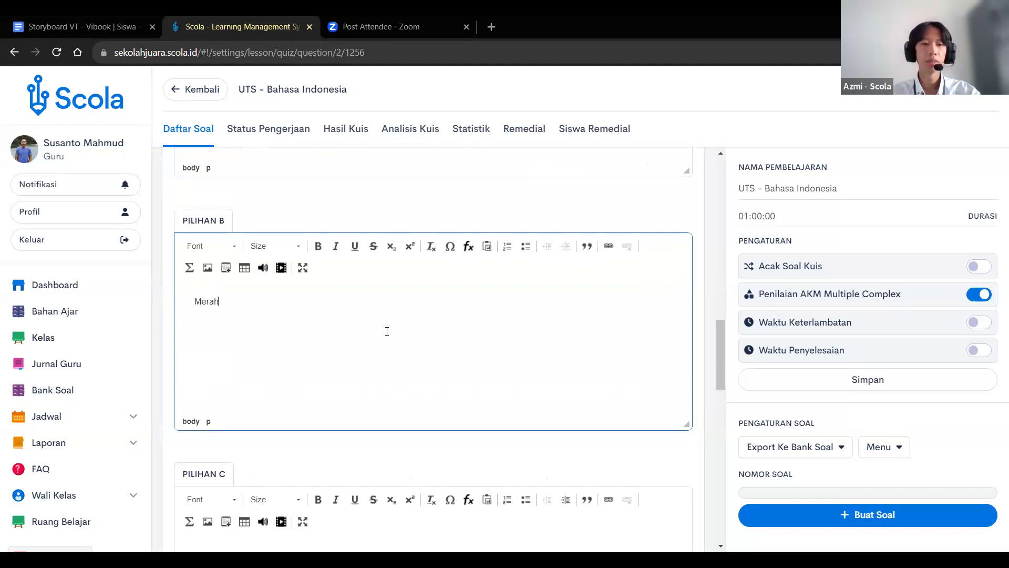
{"action": "scroll", "coordinate": [387, 331], "scroll_direction": "down", "scroll_amount": 6}
{"action": "left_click", "coordinate": [387, 255]}
{"action": "type", "text": "K"}
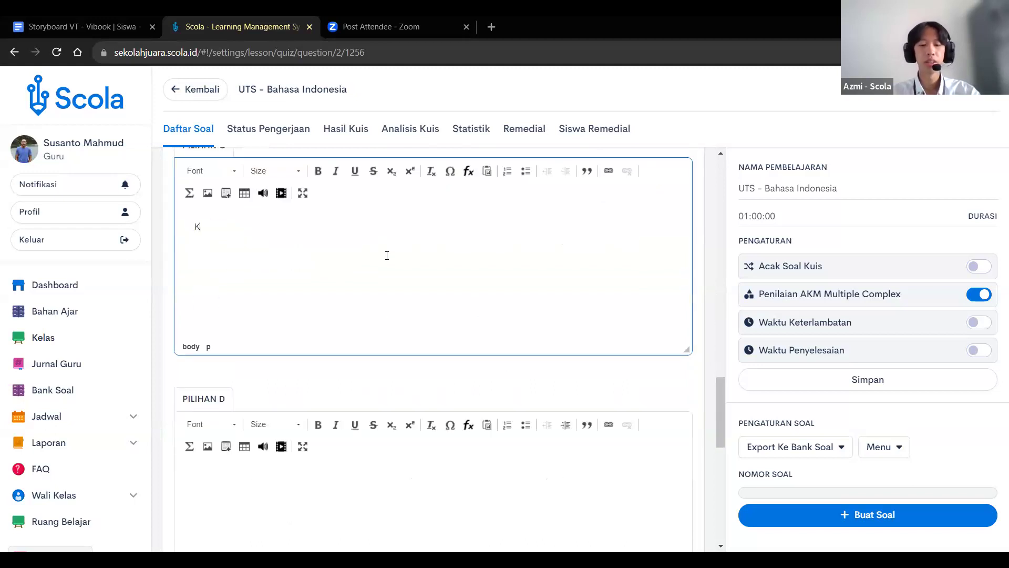
{"action": "type", "text": "uning"}
Enter "Hijau" as answer option D and "abu-abu" as option E.
{"action": "scroll", "coordinate": [387, 255], "scroll_direction": "down", "scroll_amount": 4}
{"action": "left_click", "coordinate": [337, 330]}
{"action": "type", "text": "Hijau"}
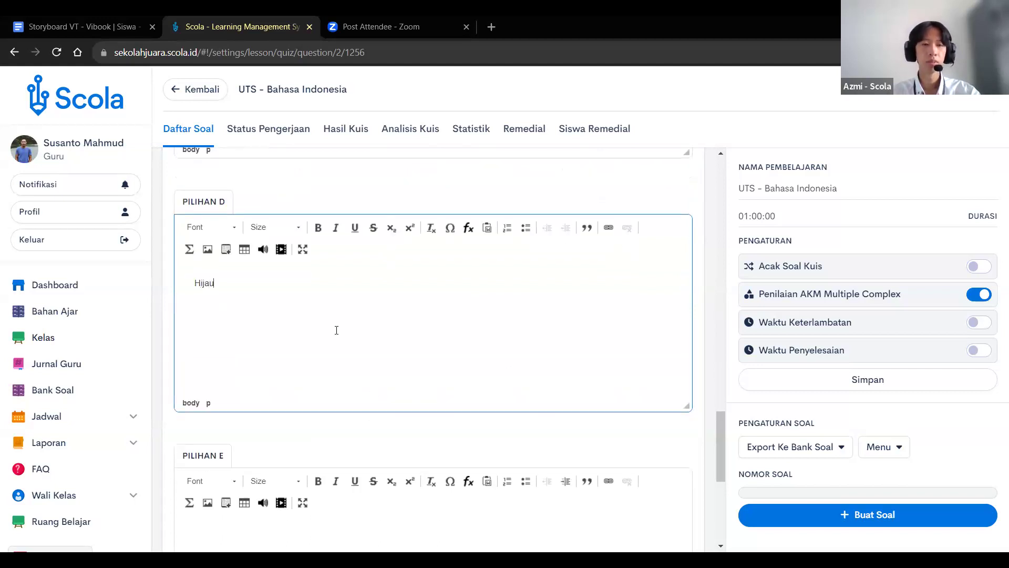
{"action": "scroll", "coordinate": [337, 329], "scroll_direction": "down", "scroll_amount": 6}
{"action": "left_click", "coordinate": [379, 267]}
{"action": "type", "text": "abu-abu"}
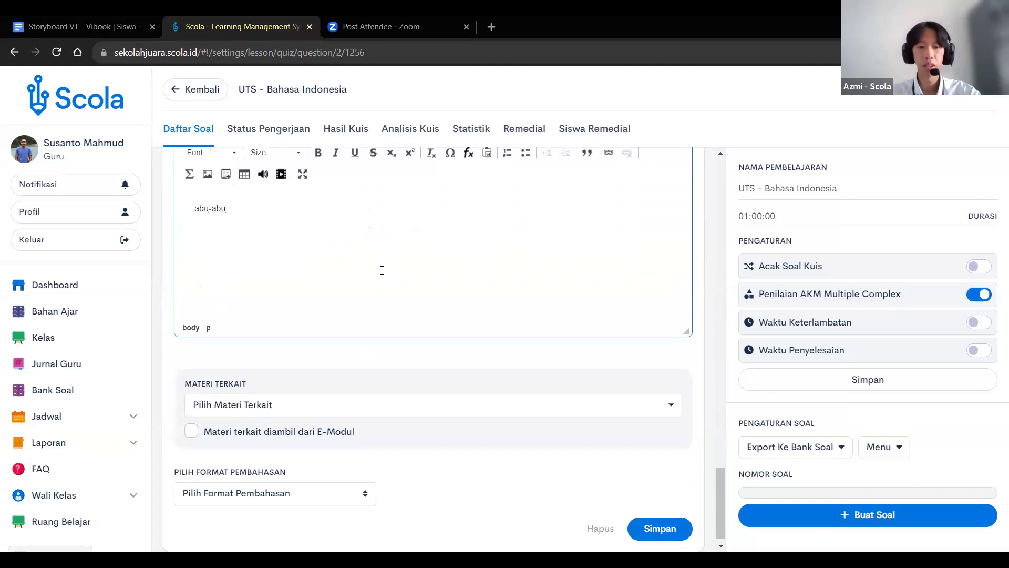
Save the multiple-choice question without selecting a related material or discussion format.
{"action": "scroll", "coordinate": [382, 258], "scroll_direction": "down", "scroll_amount": 1}
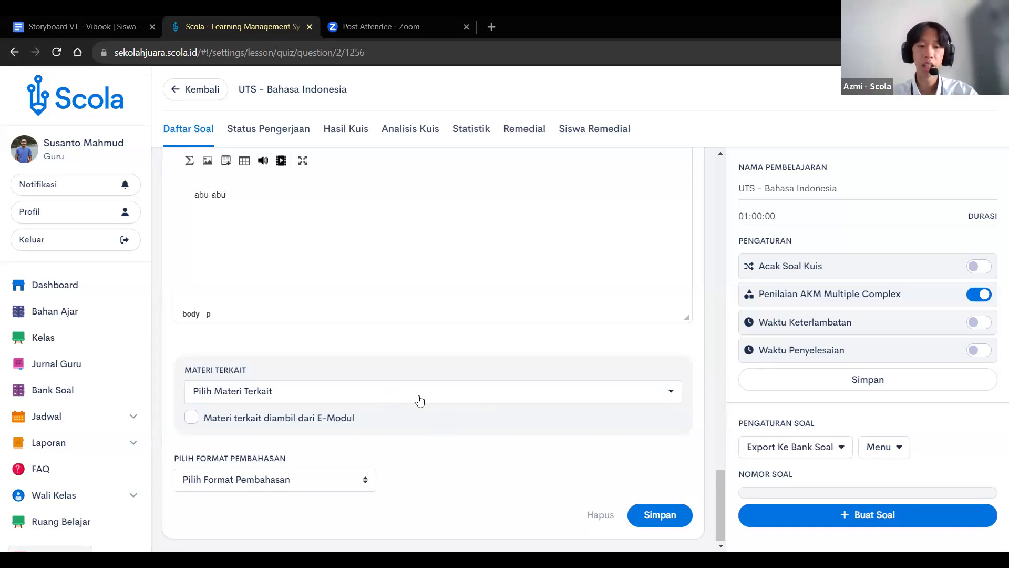
{"action": "left_click", "coordinate": [361, 491]}
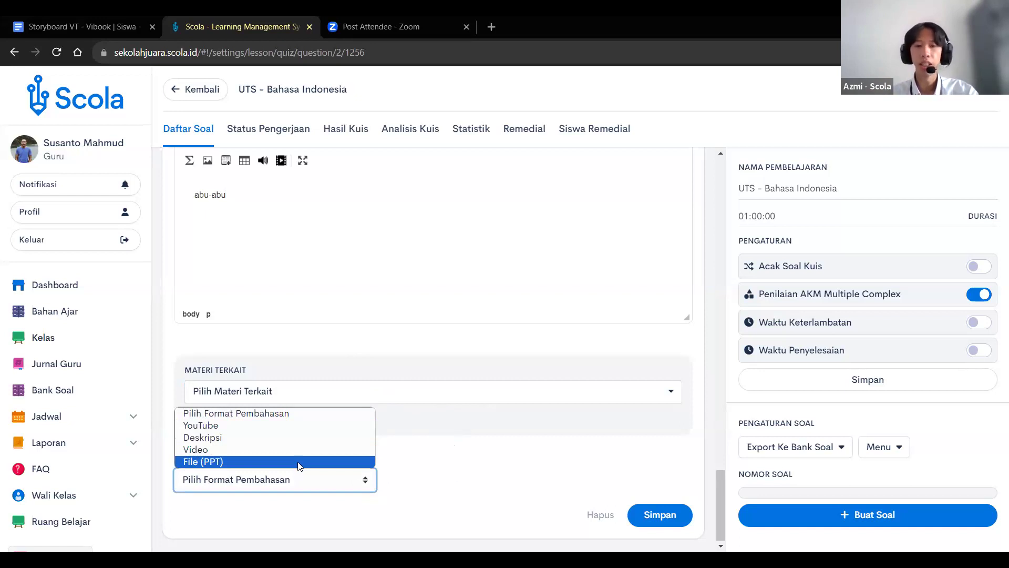
{"action": "left_click", "coordinate": [477, 467]}
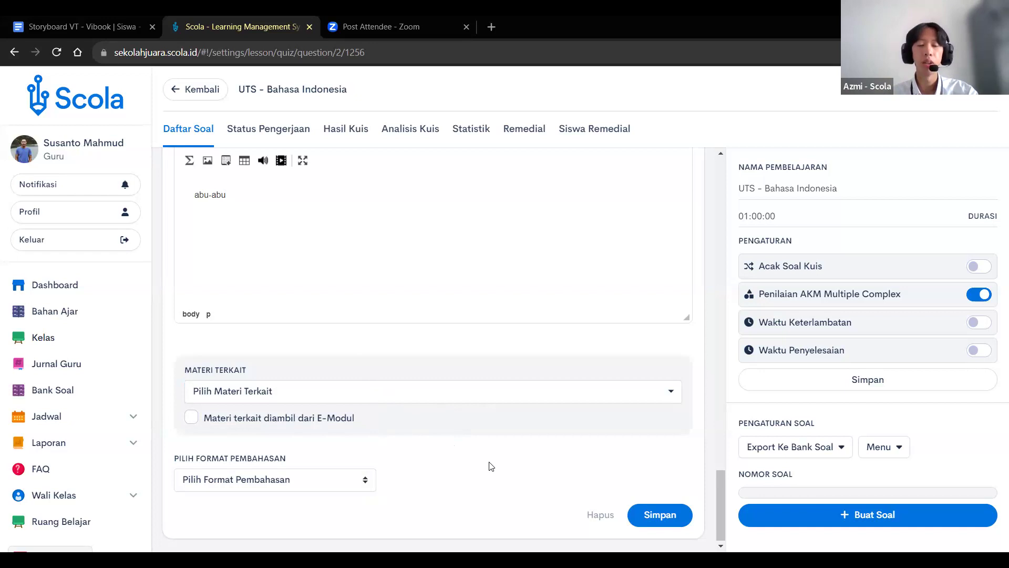
{"action": "left_click", "coordinate": [663, 515]}
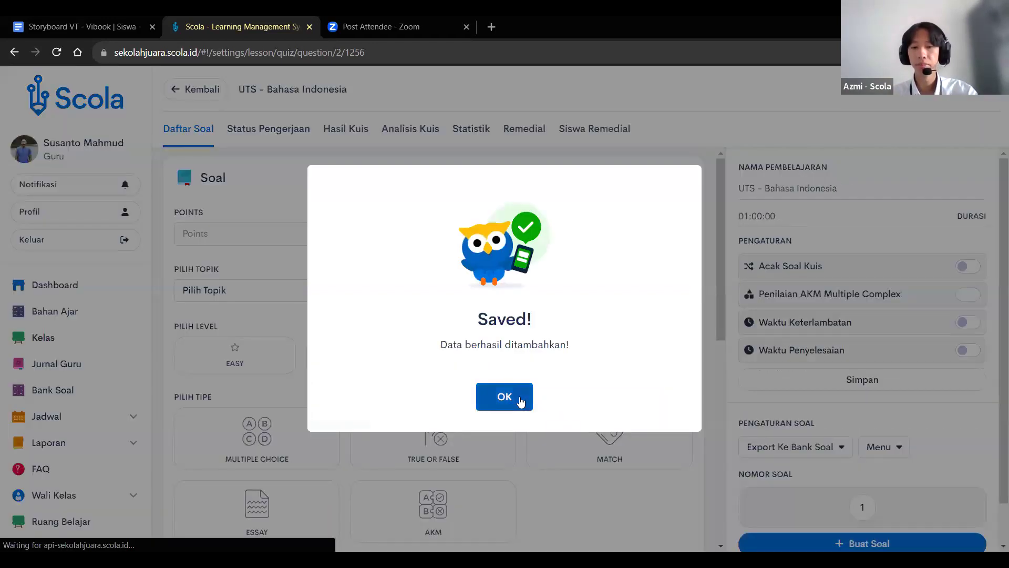
{"action": "left_click", "coordinate": [511, 402]}
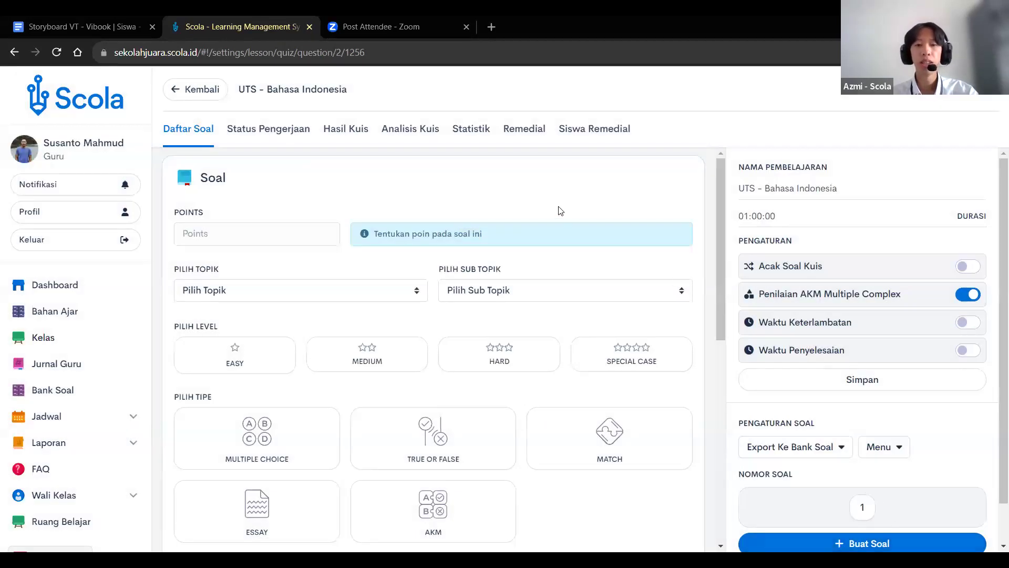
Give the new question 3 points and set its level to Hard and its type to Essay.
{"action": "scroll", "coordinate": [561, 211], "scroll_direction": "down", "scroll_amount": 3}
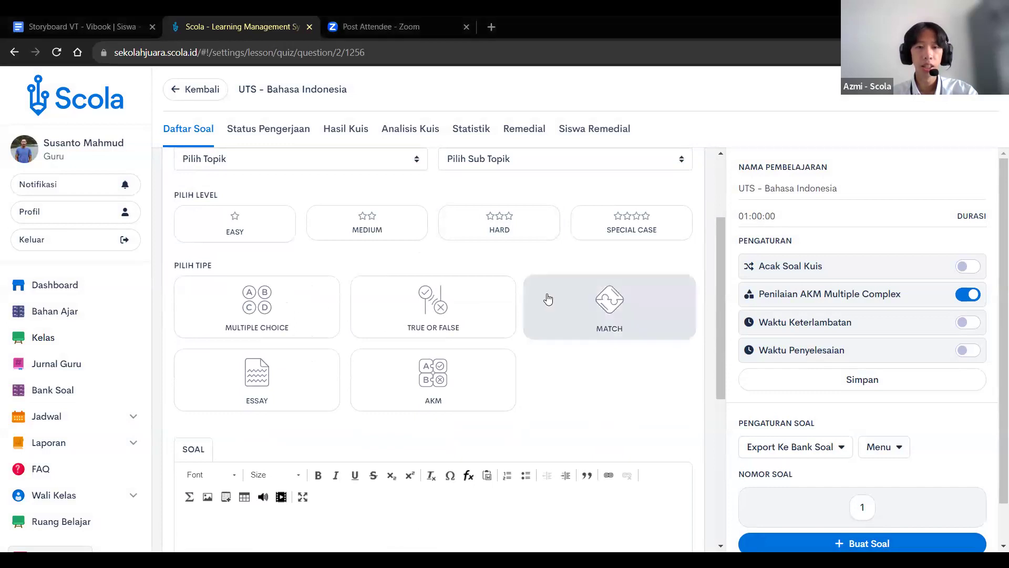
{"action": "scroll", "coordinate": [545, 295], "scroll_direction": "up", "scroll_amount": 1}
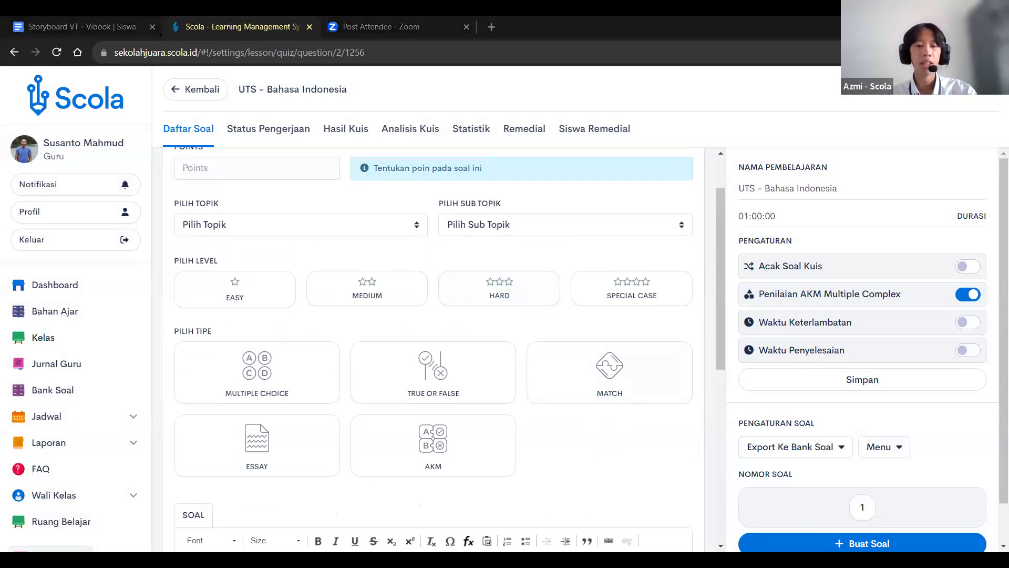
{"action": "scroll", "coordinate": [311, 271], "scroll_direction": "up", "scroll_amount": 1}
{"action": "left_click", "coordinate": [268, 232]}
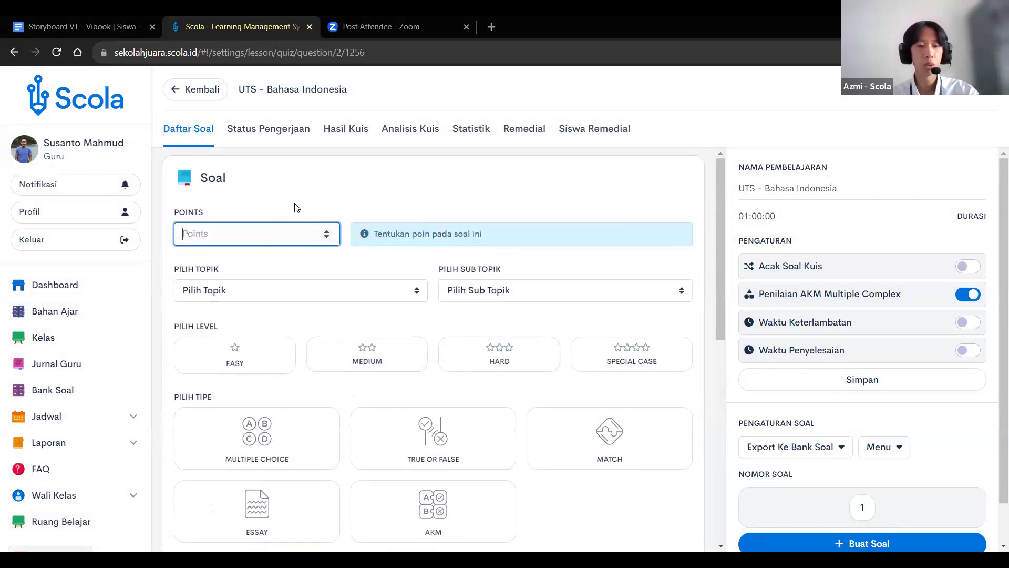
{"action": "type", "text": "3"}
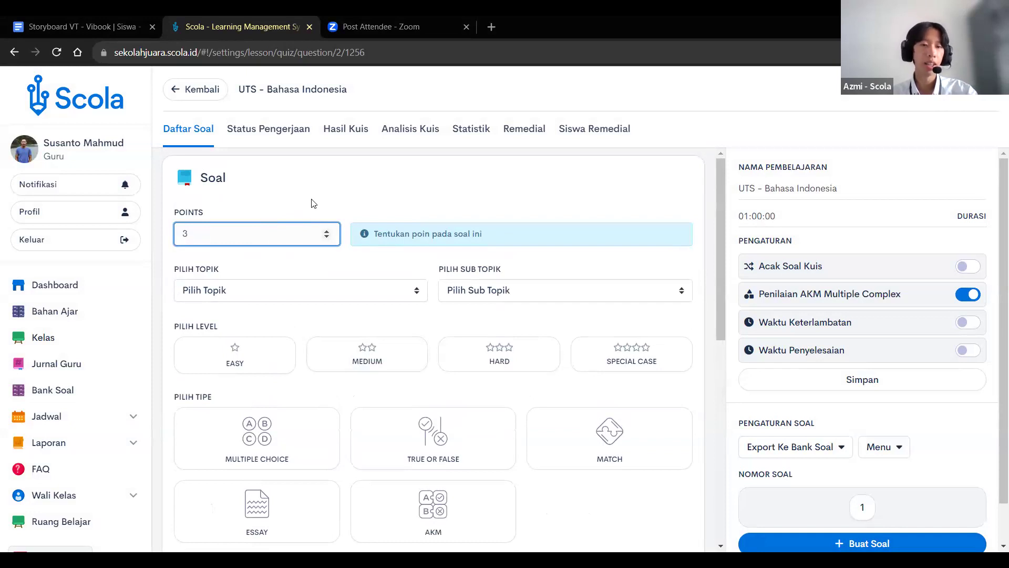
{"action": "scroll", "coordinate": [311, 204], "scroll_direction": "down", "scroll_amount": 3}
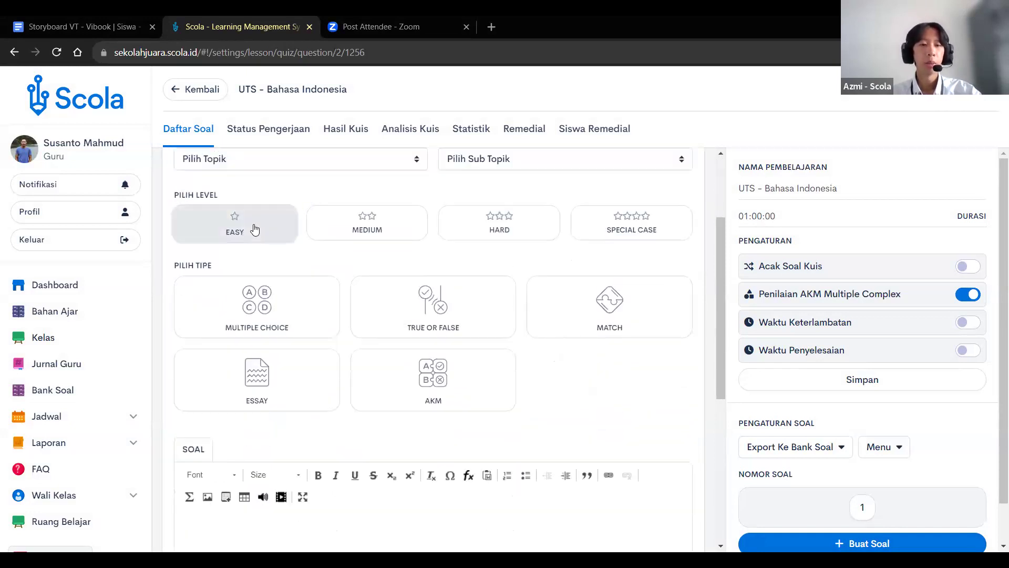
{"action": "left_click", "coordinate": [481, 234]}
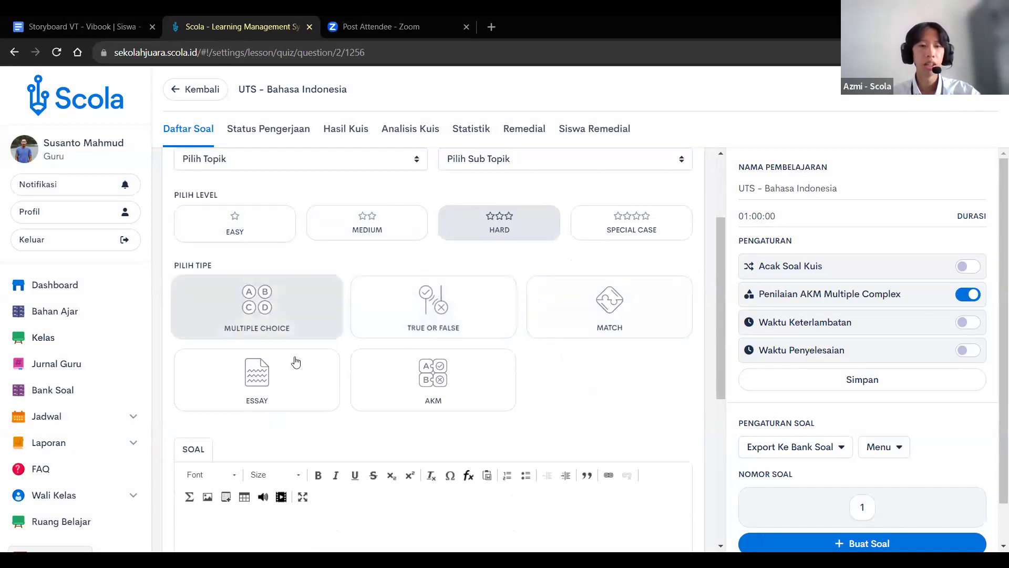
{"action": "left_click", "coordinate": [296, 382]}
Enter "Apa warna matahari ?" as the essay question text.
{"action": "scroll", "coordinate": [536, 328], "scroll_direction": "down", "scroll_amount": 6}
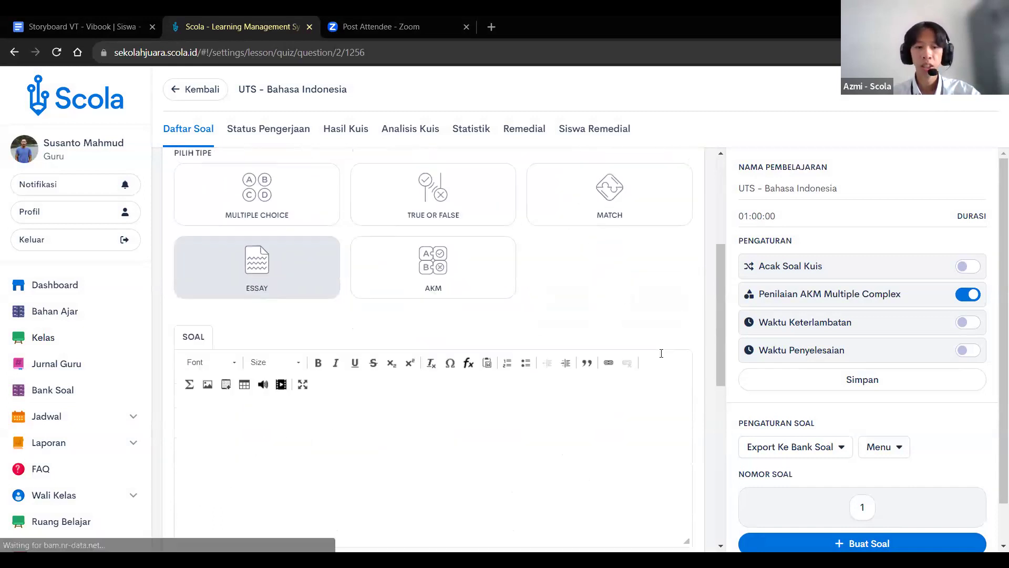
{"action": "scroll", "coordinate": [537, 328], "scroll_direction": "up", "scroll_amount": 1}
{"action": "left_click", "coordinate": [392, 304]}
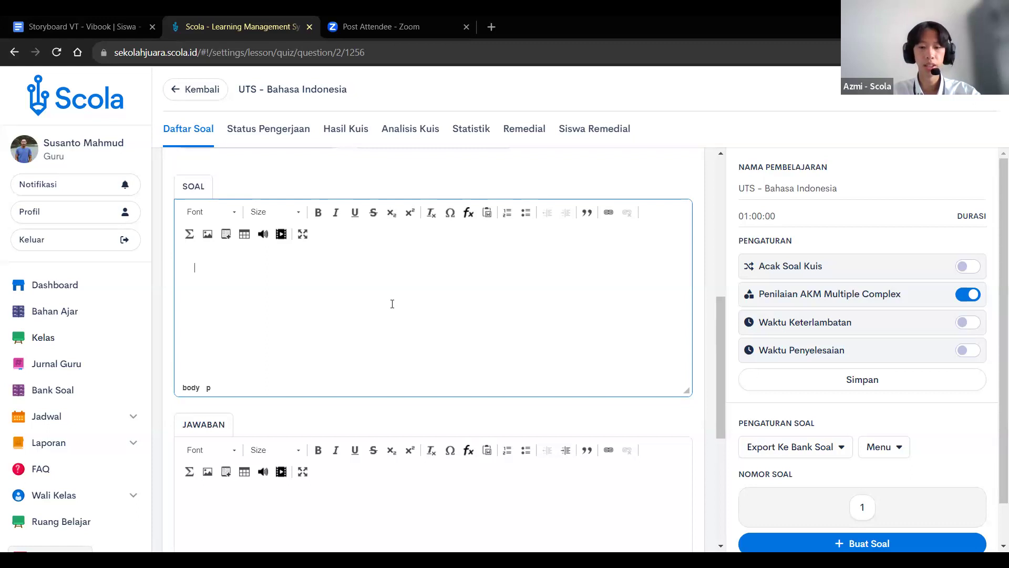
{"action": "type", "text": "Apa warna "}
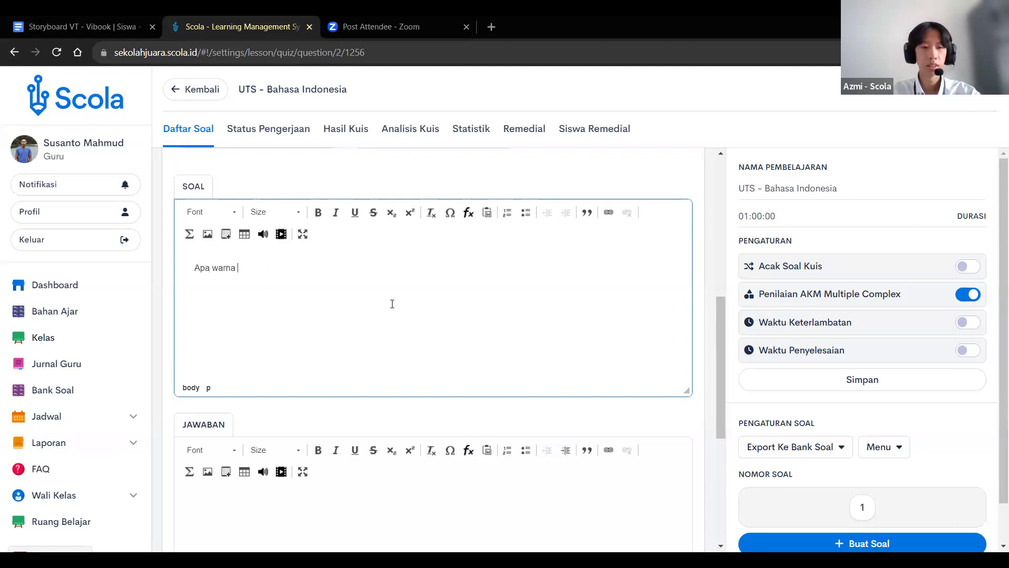
{"action": "type", "text": "matahari ?"}
Enter "Oren" as the answer to the essay question.
{"action": "scroll", "coordinate": [392, 303], "scroll_direction": "down", "scroll_amount": 3}
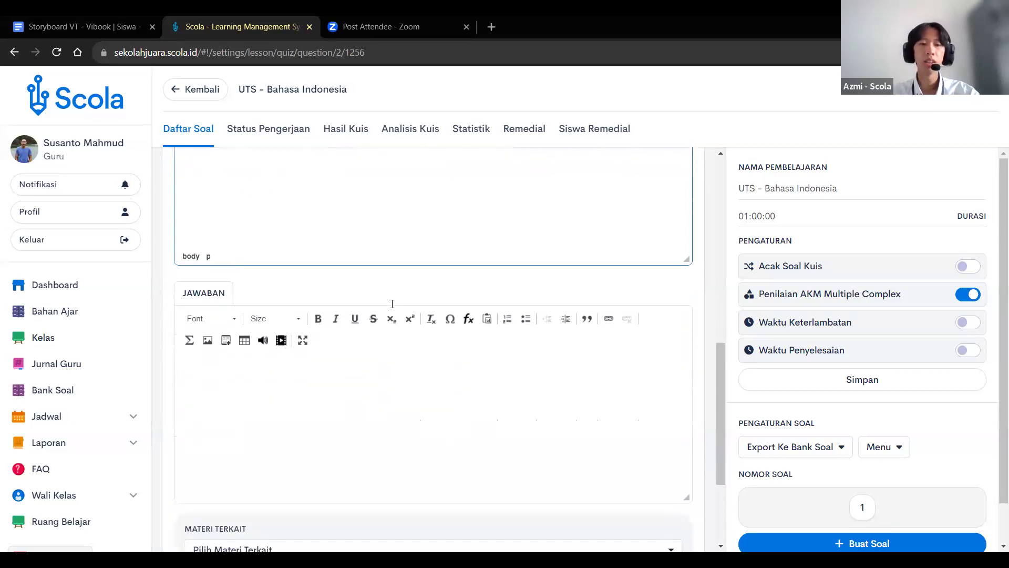
{"action": "left_click", "coordinate": [422, 323]}
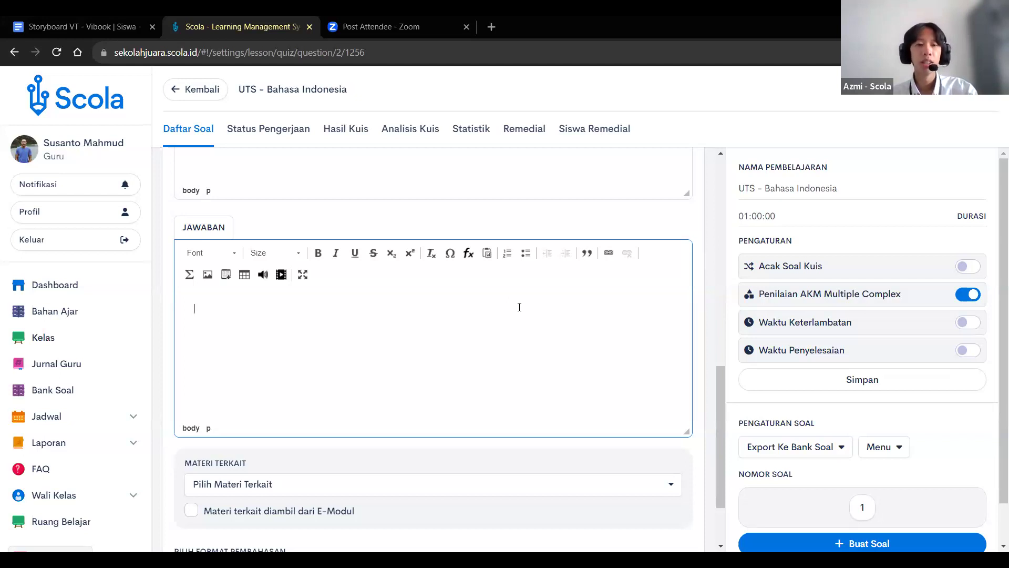
{"action": "scroll", "coordinate": [455, 320], "scroll_direction": "down", "scroll_amount": 2}
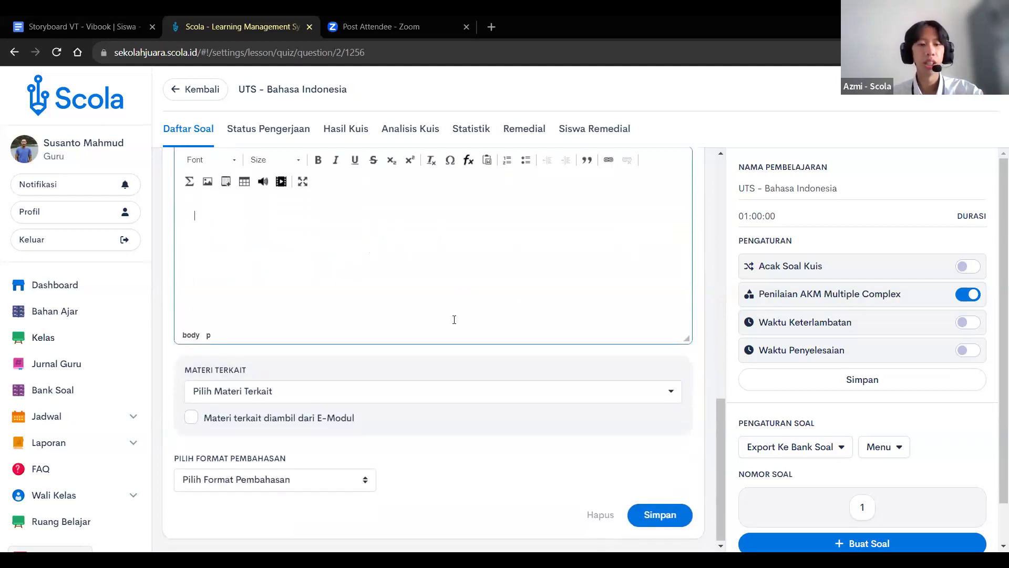
{"action": "scroll", "coordinate": [456, 293], "scroll_direction": "up", "scroll_amount": 3}
{"action": "scroll", "coordinate": [456, 293], "scroll_direction": "up", "scroll_amount": 1}
{"action": "scroll", "coordinate": [457, 293], "scroll_direction": "down", "scroll_amount": 2}
{"action": "scroll", "coordinate": [456, 293], "scroll_direction": "up", "scroll_amount": 4}
{"action": "scroll", "coordinate": [456, 294], "scroll_direction": "down", "scroll_amount": 3}
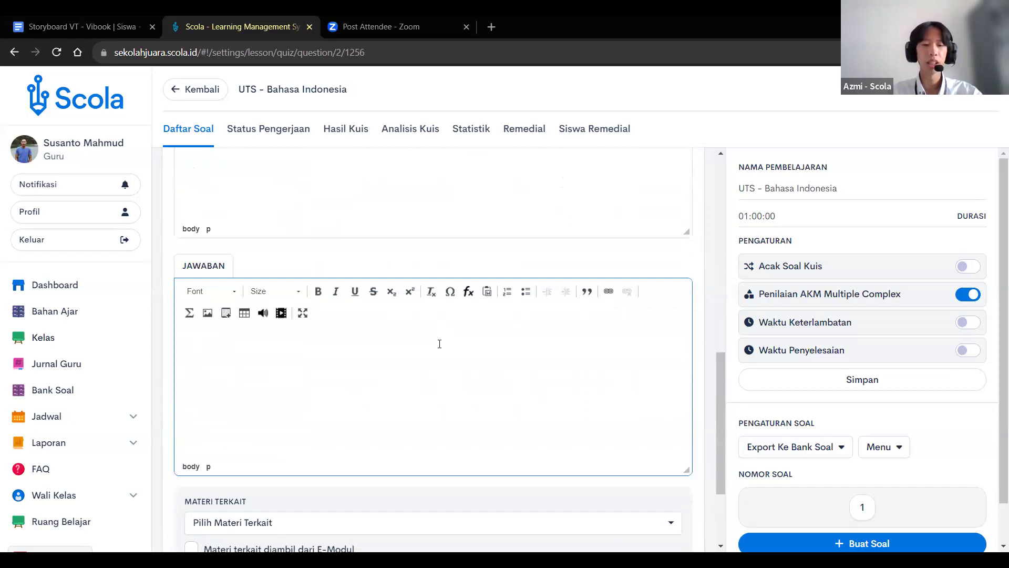
{"action": "type", "text": "m"}
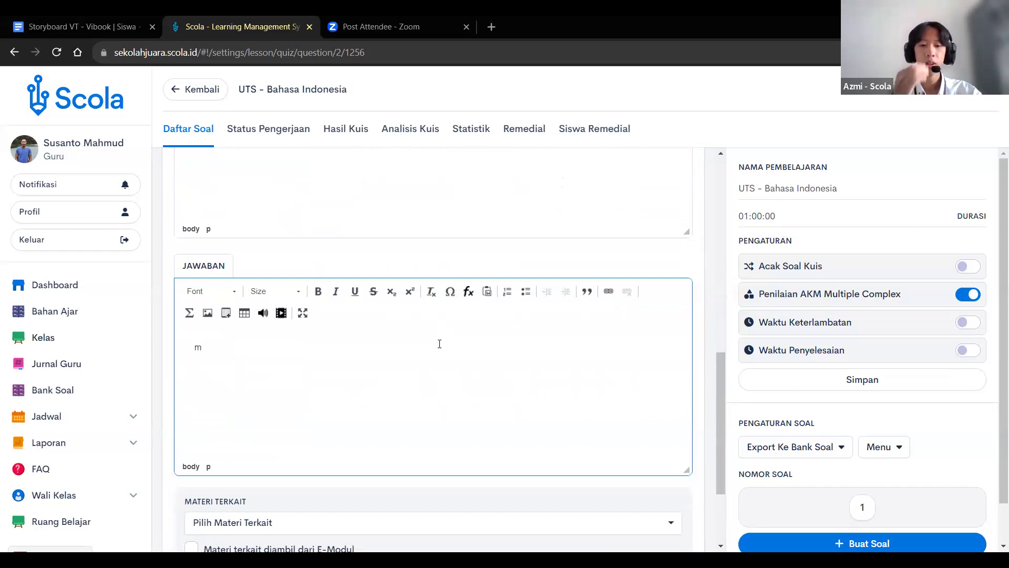
{"action": "key", "text": "BackSpace"}
{"action": "type", "text": "O"}
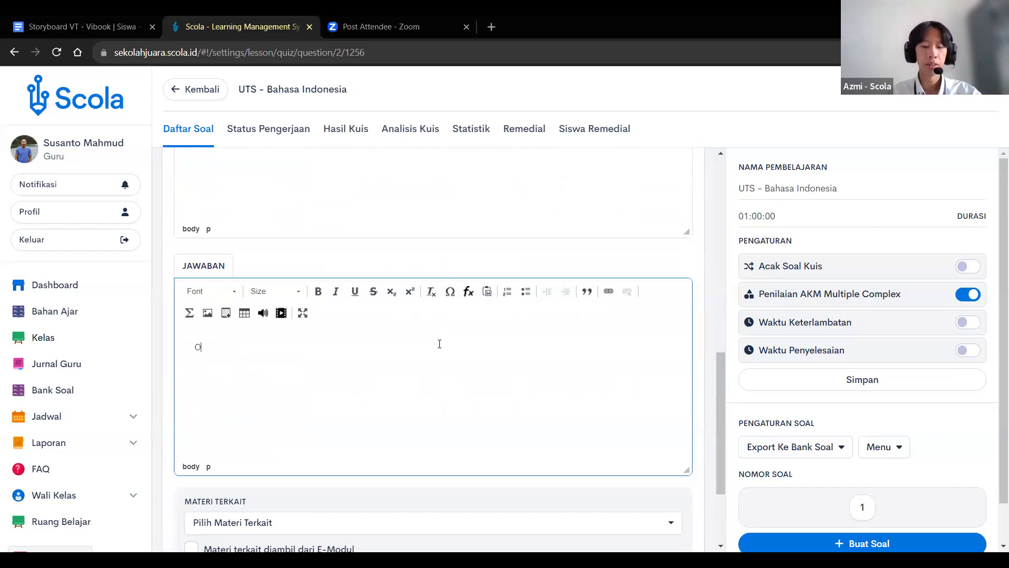
{"action": "type", "text": "re"}
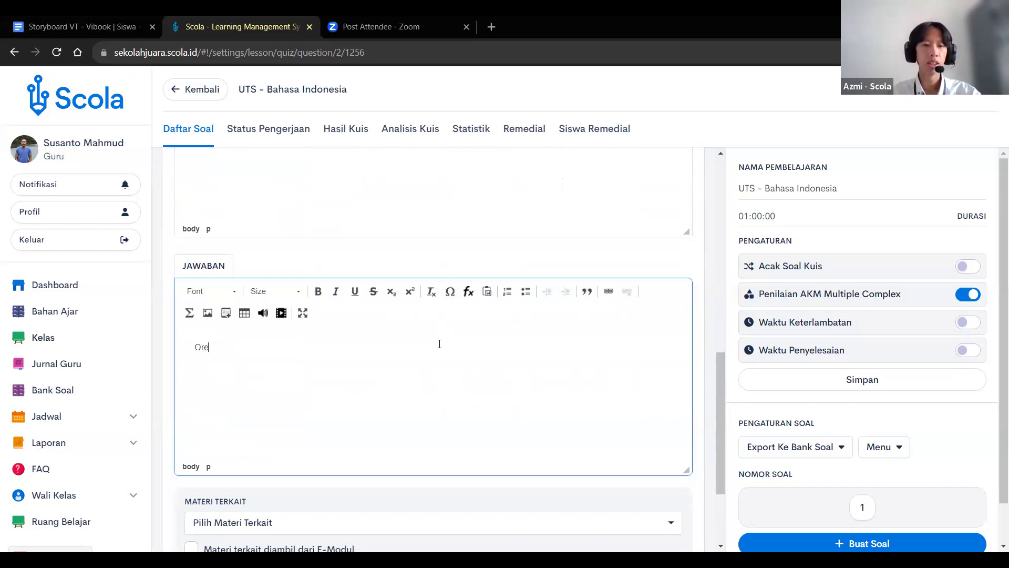
{"action": "type", "text": "n"}
Save the essay question without a related material or discussion format and dismiss the confirmation.
{"action": "scroll", "coordinate": [440, 344], "scroll_direction": "down", "scroll_amount": 3}
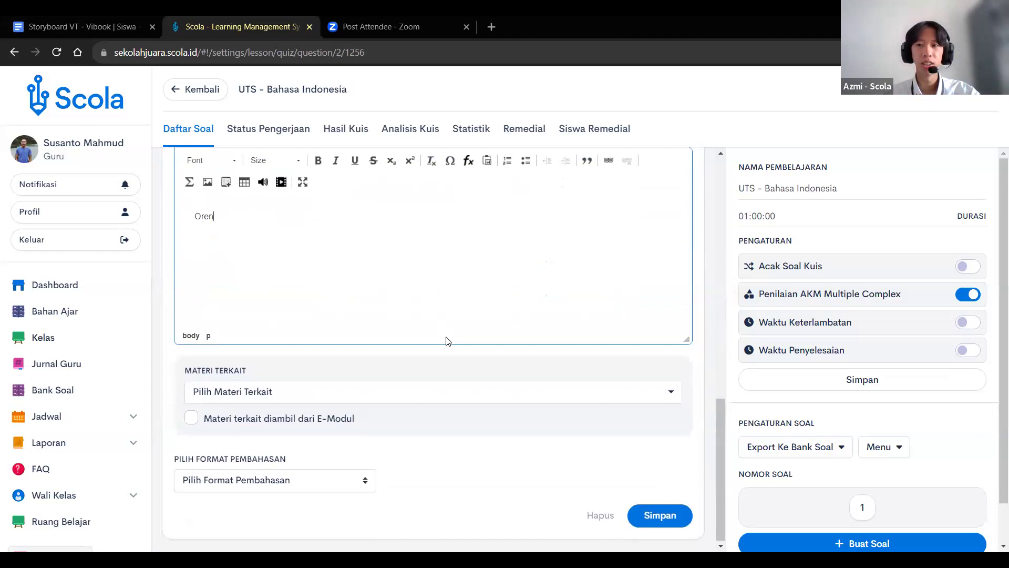
{"action": "left_click", "coordinate": [404, 360]}
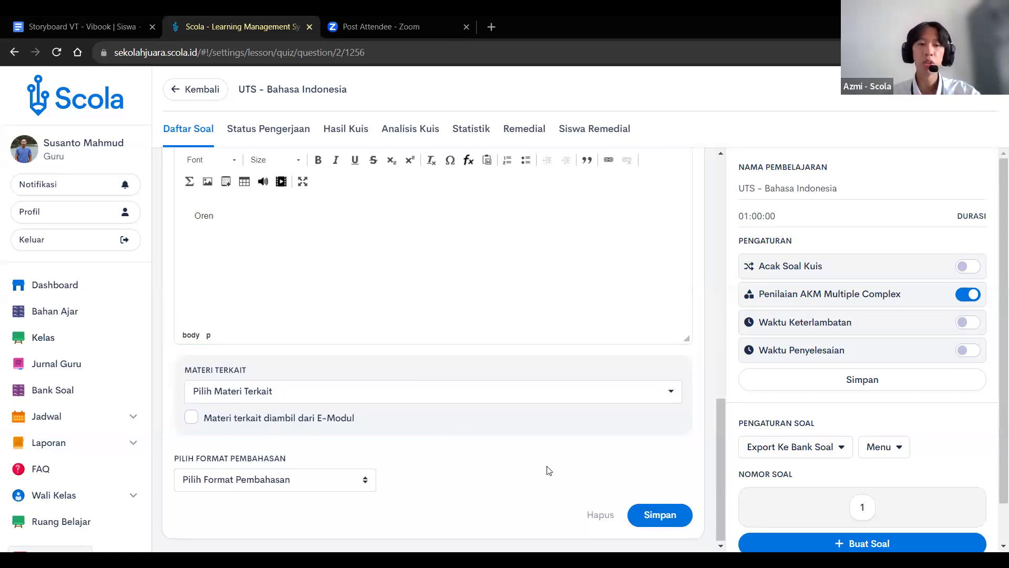
{"action": "left_click", "coordinate": [688, 518]}
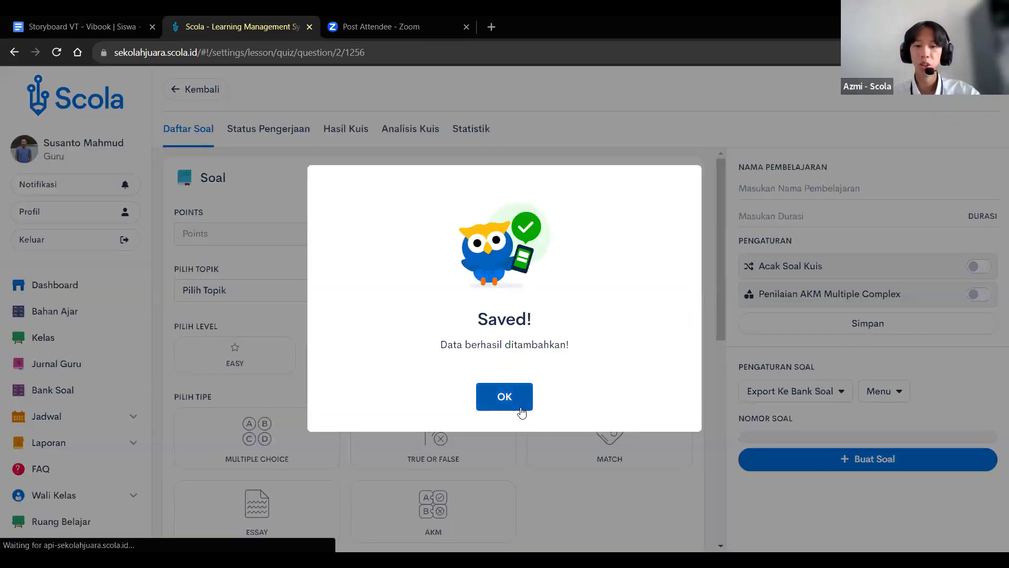
{"action": "left_click", "coordinate": [516, 396]}
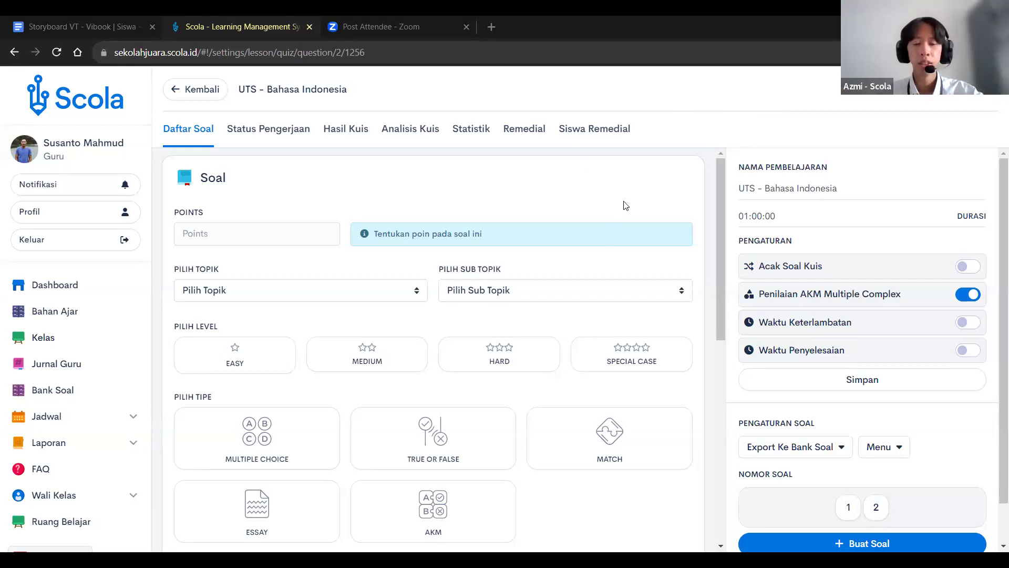
Download the import format for adding questions to the UTS - Bahasa Indonesia exam.
{"action": "scroll", "coordinate": [631, 203], "scroll_direction": "down", "scroll_amount": 2}
{"action": "scroll", "coordinate": [644, 199], "scroll_direction": "up", "scroll_amount": 2}
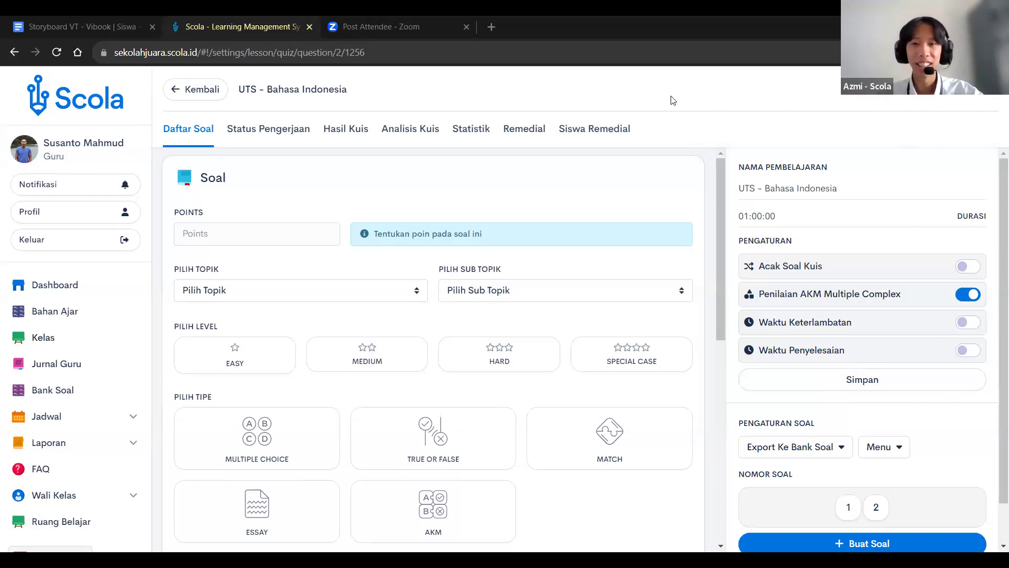
{"action": "scroll", "coordinate": [841, 284], "scroll_direction": "down", "scroll_amount": 1}
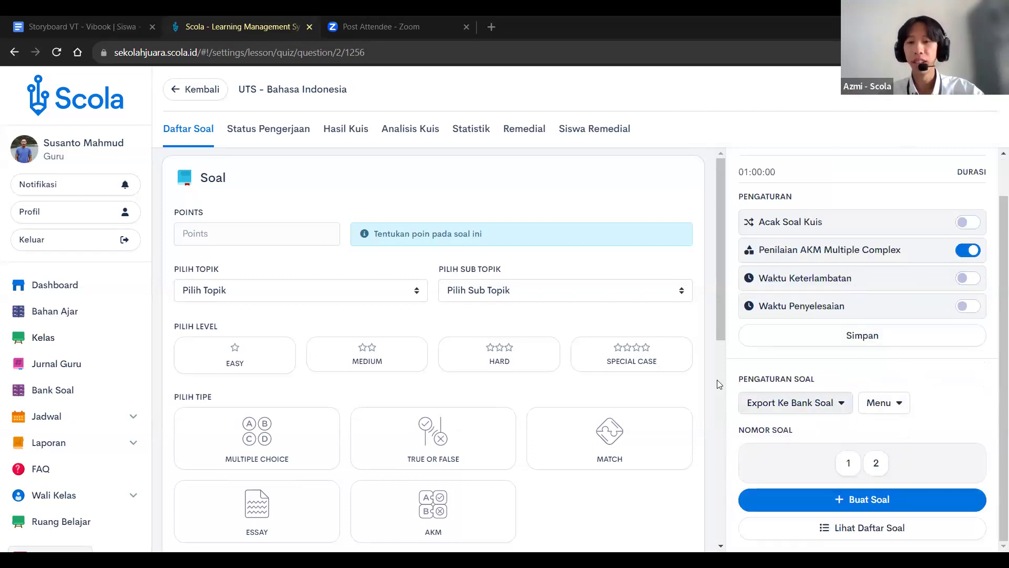
{"action": "scroll", "coordinate": [715, 379], "scroll_direction": "down", "scroll_amount": 1}
{"action": "scroll", "coordinate": [714, 378], "scroll_direction": "down", "scroll_amount": 2}
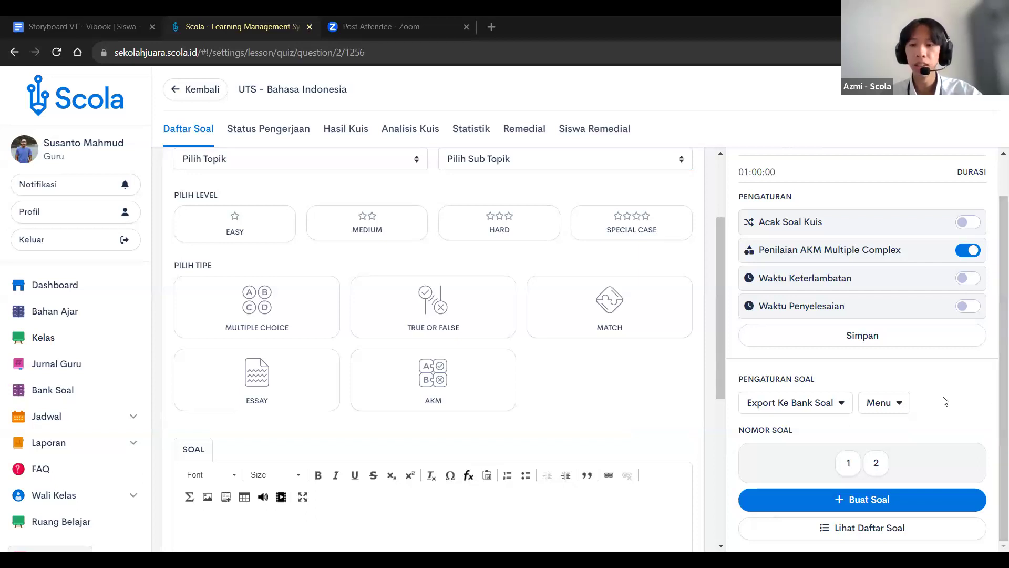
{"action": "left_click", "coordinate": [897, 405]}
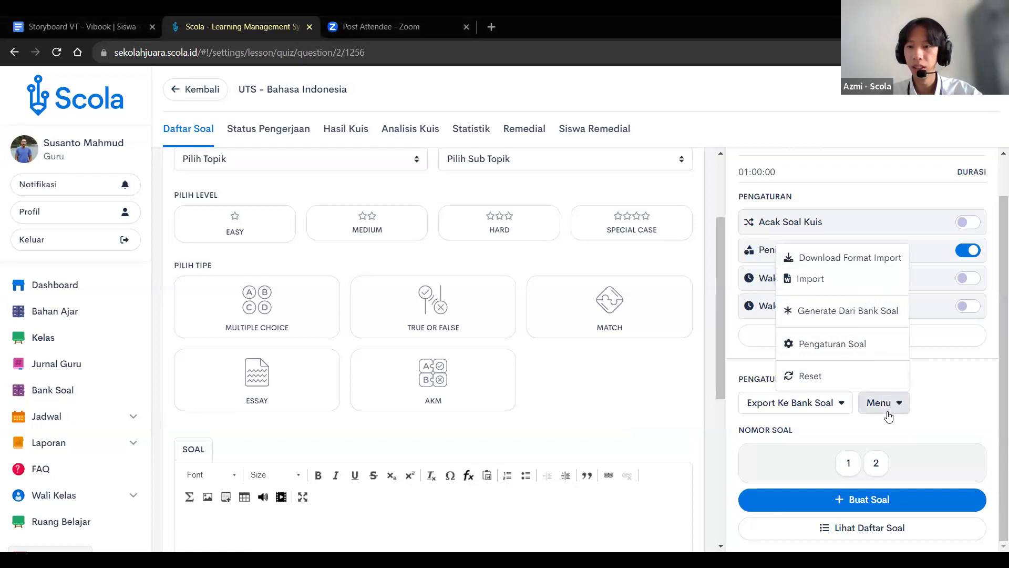
{"action": "left_click", "coordinate": [854, 257]}
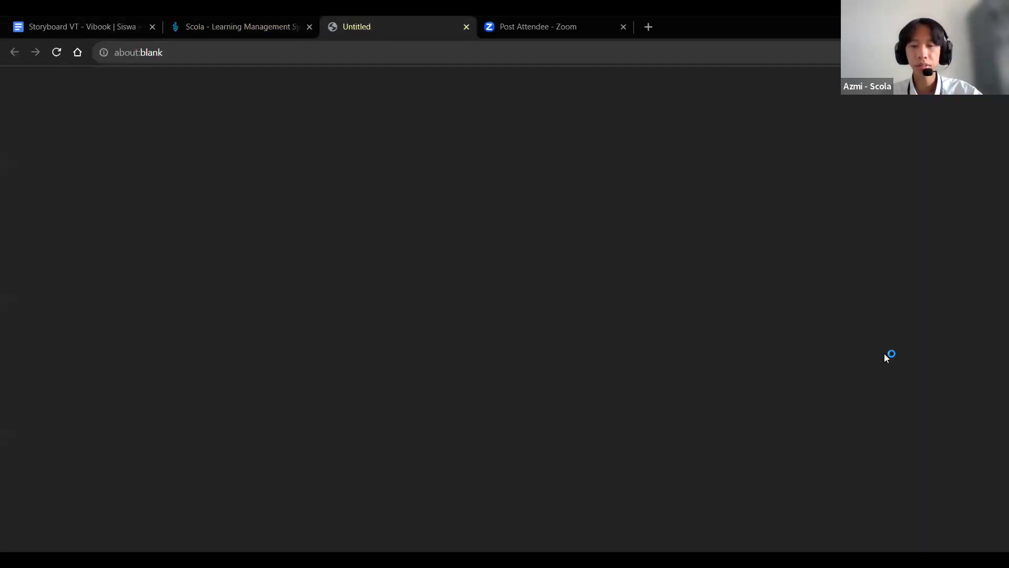
Save 0_format_import_questions_new as a Word document in Documents, replacing the existing file, and enable editing of it in Word.
{"action": "scroll", "coordinate": [52, 142], "scroll_direction": "up", "scroll_amount": 2}
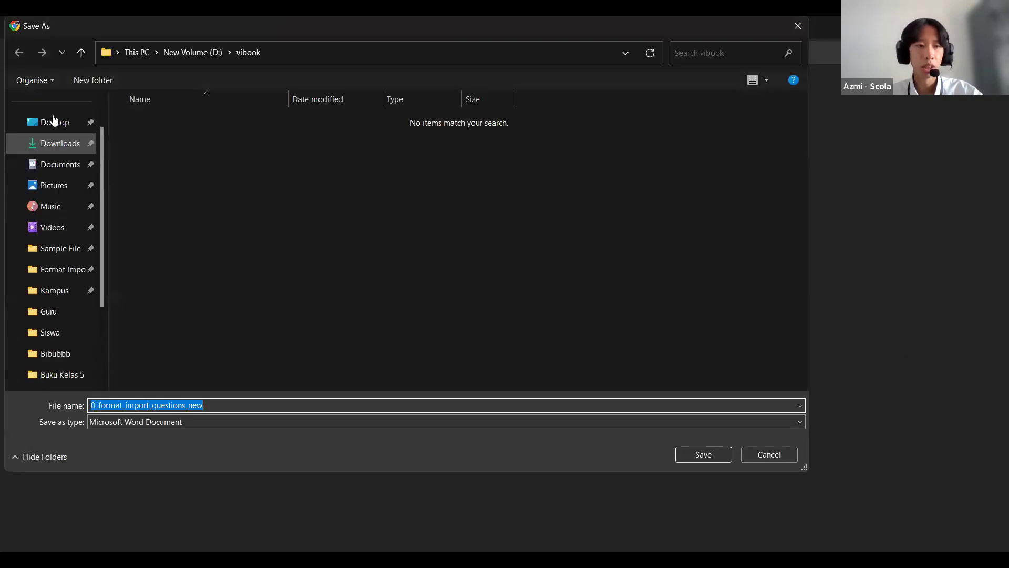
{"action": "left_click", "coordinate": [56, 164]}
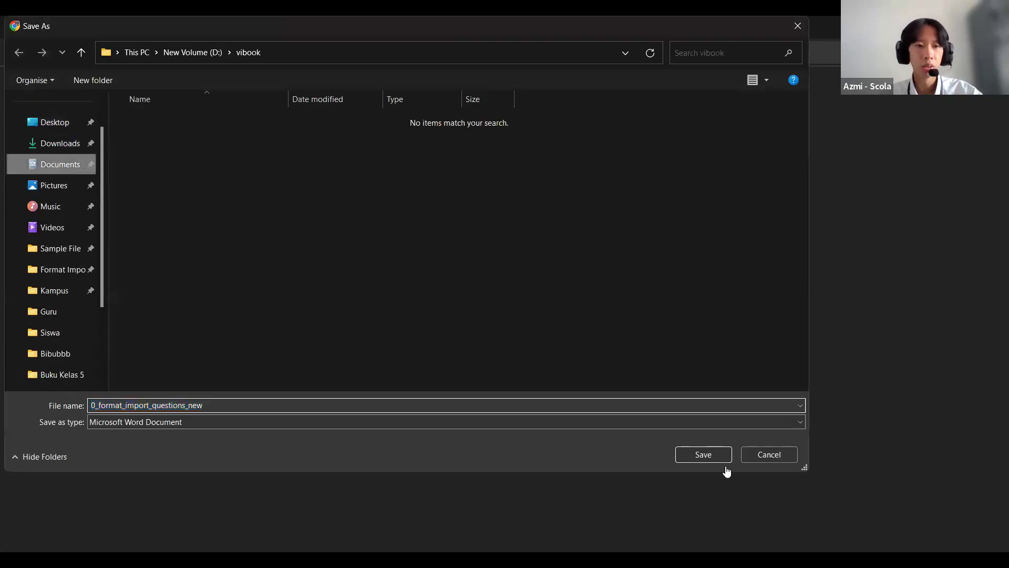
{"action": "left_click", "coordinate": [698, 458]}
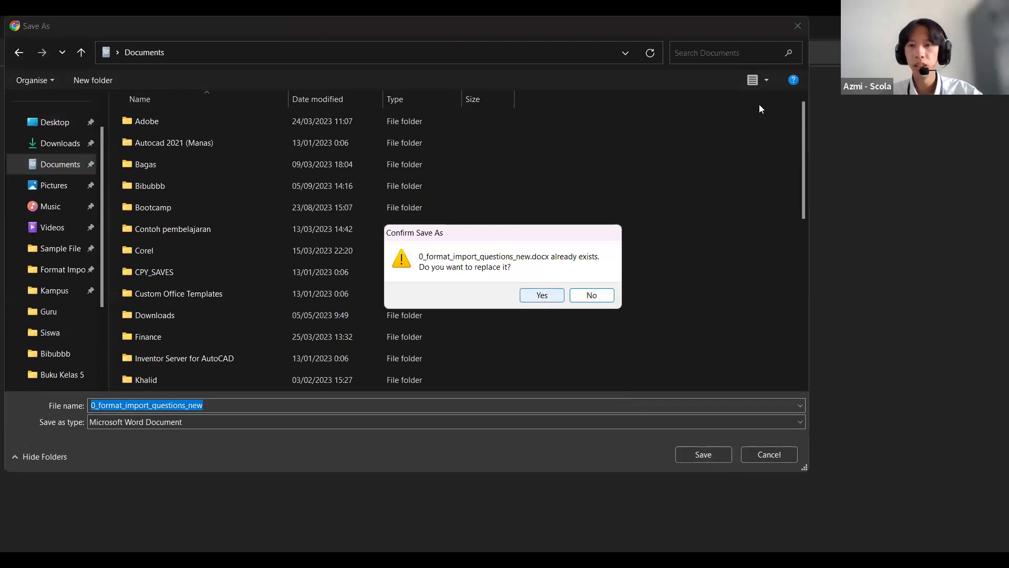
{"action": "key", "text": "Return"}
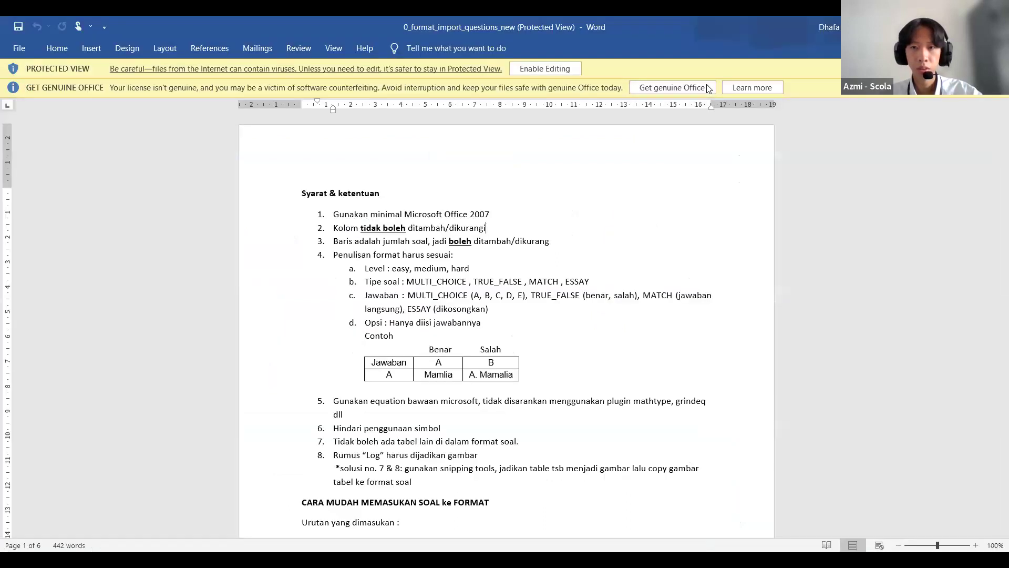
{"action": "left_click", "coordinate": [591, 282]}
{"action": "left_click", "coordinate": [545, 69]}
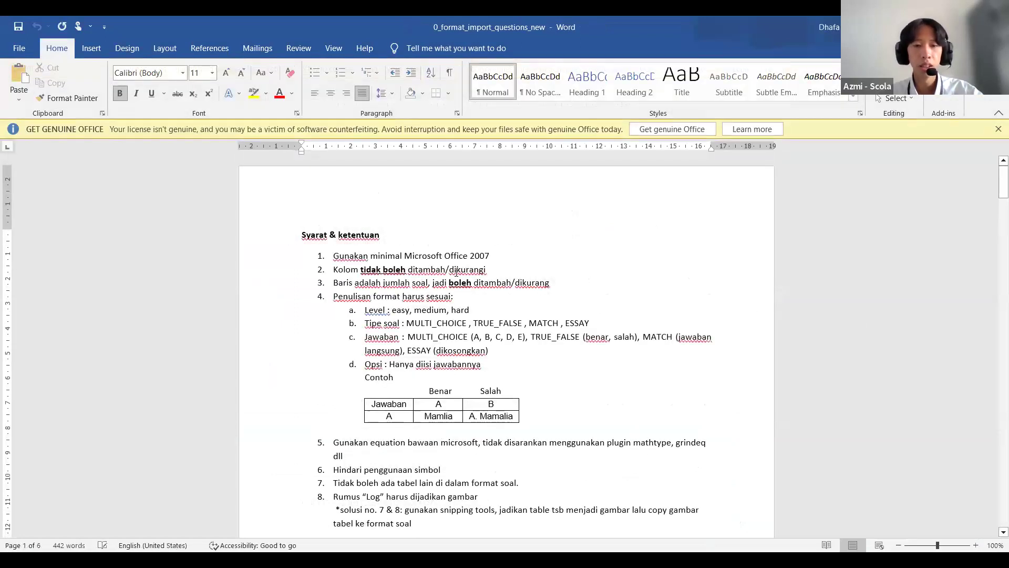
Review the format document's terms and conditions and its instructions for entering questions.
{"action": "scroll", "coordinate": [456, 272], "scroll_direction": "down", "scroll_amount": 1}
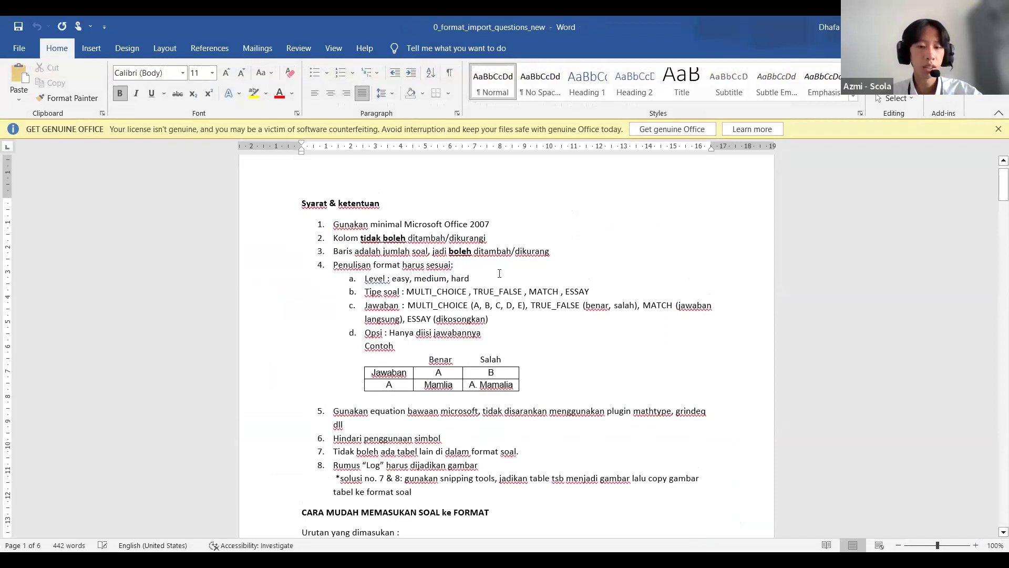
{"action": "scroll", "coordinate": [499, 270], "scroll_direction": "down", "scroll_amount": 2}
{"action": "scroll", "coordinate": [498, 269], "scroll_direction": "down", "scroll_amount": 5}
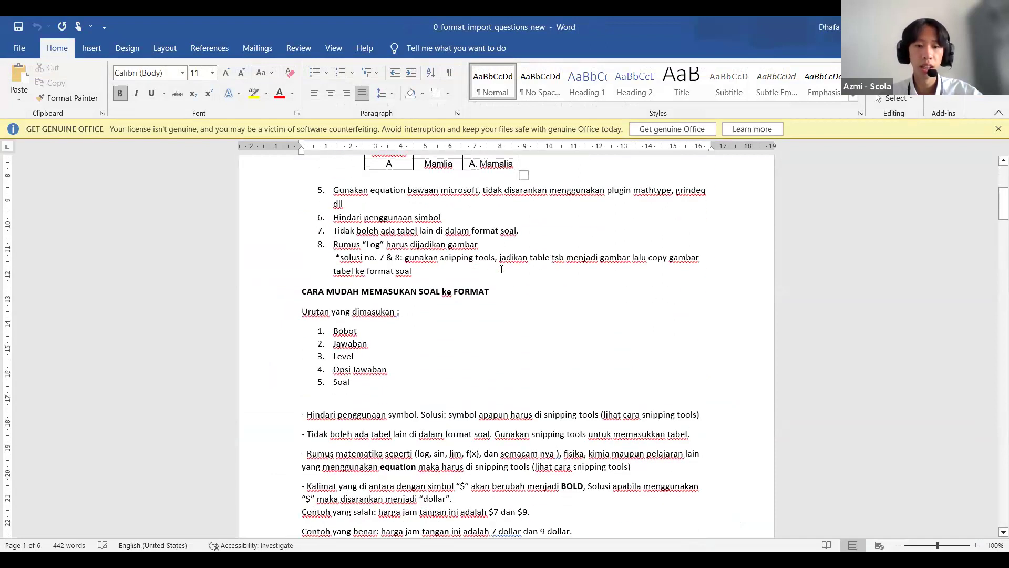
{"action": "scroll", "coordinate": [502, 269], "scroll_direction": "down", "scroll_amount": 2}
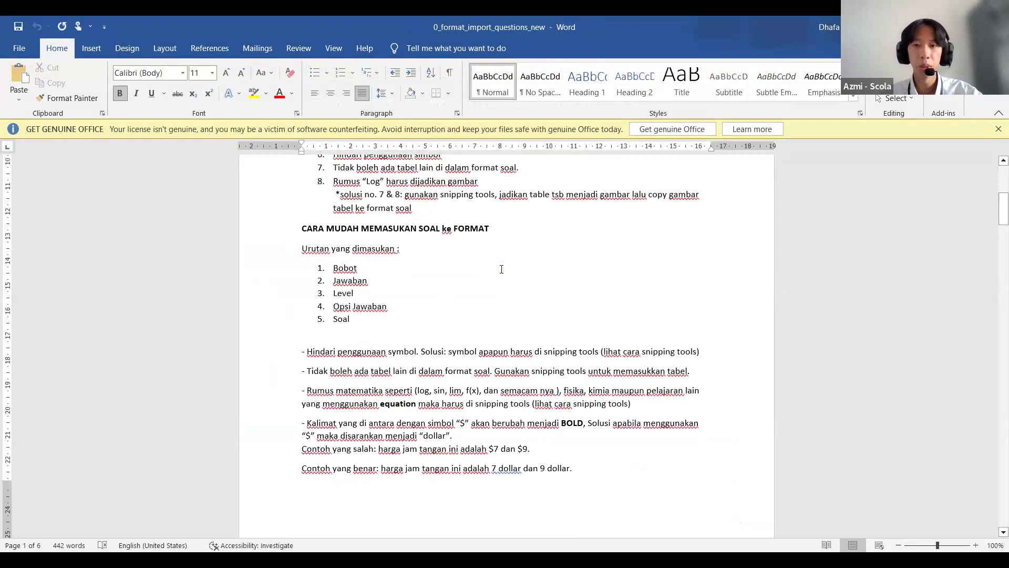
{"action": "scroll", "coordinate": [501, 269], "scroll_direction": "down", "scroll_amount": 4}
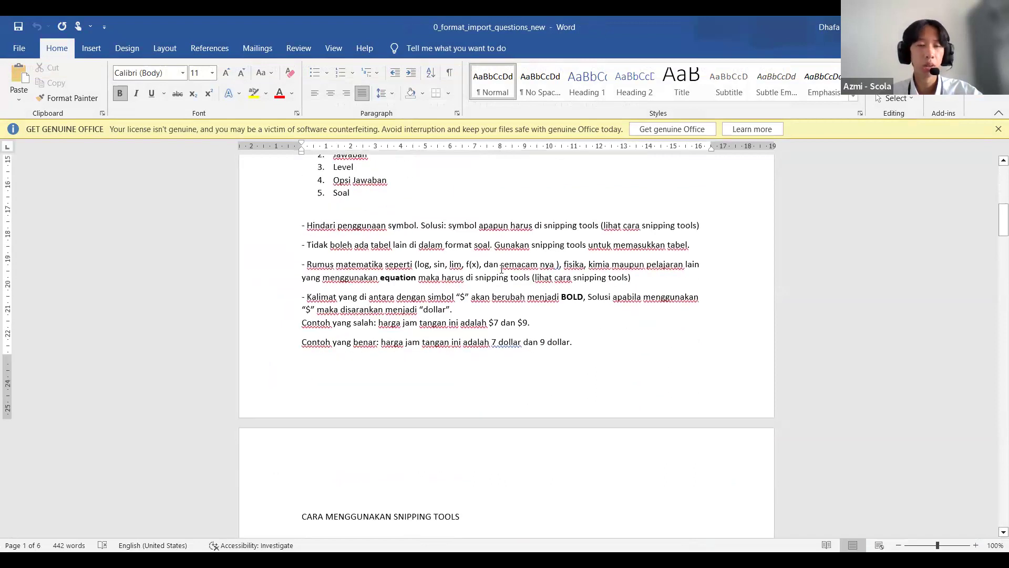
{"action": "scroll", "coordinate": [501, 269], "scroll_direction": "up", "scroll_amount": 9}
{"action": "scroll", "coordinate": [501, 269], "scroll_direction": "up", "scroll_amount": 2}
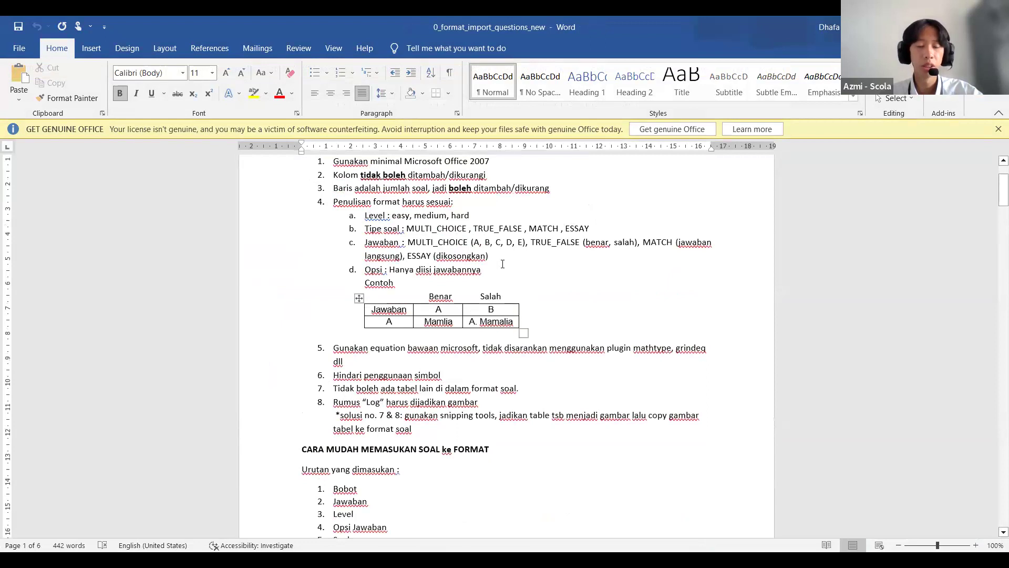
Review the rest of the format document's question entry rules and snipping tool guide, down to the question table.
{"action": "scroll", "coordinate": [510, 253], "scroll_direction": "down", "scroll_amount": 7}
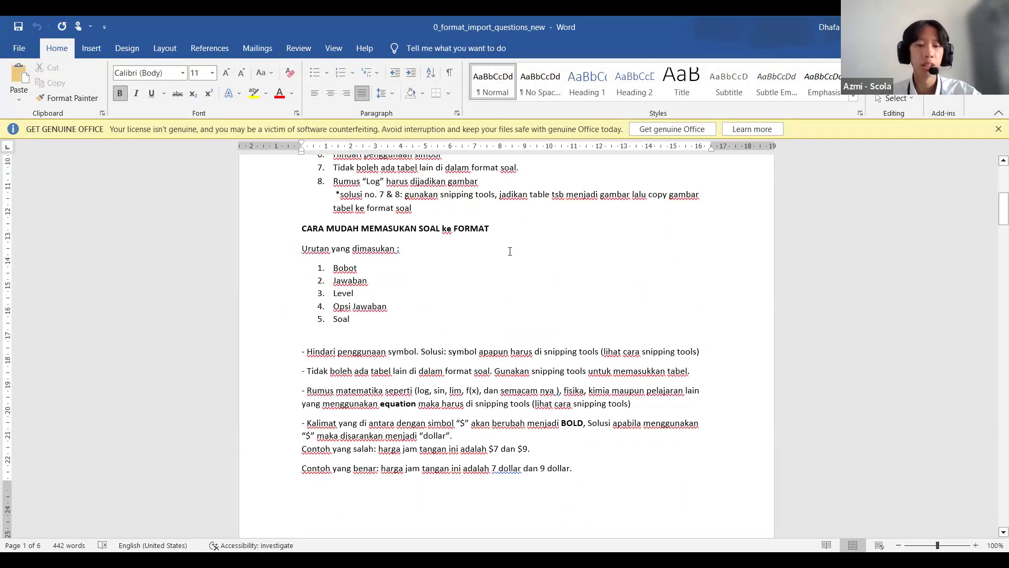
{"action": "scroll", "coordinate": [509, 251], "scroll_direction": "down", "scroll_amount": 14}
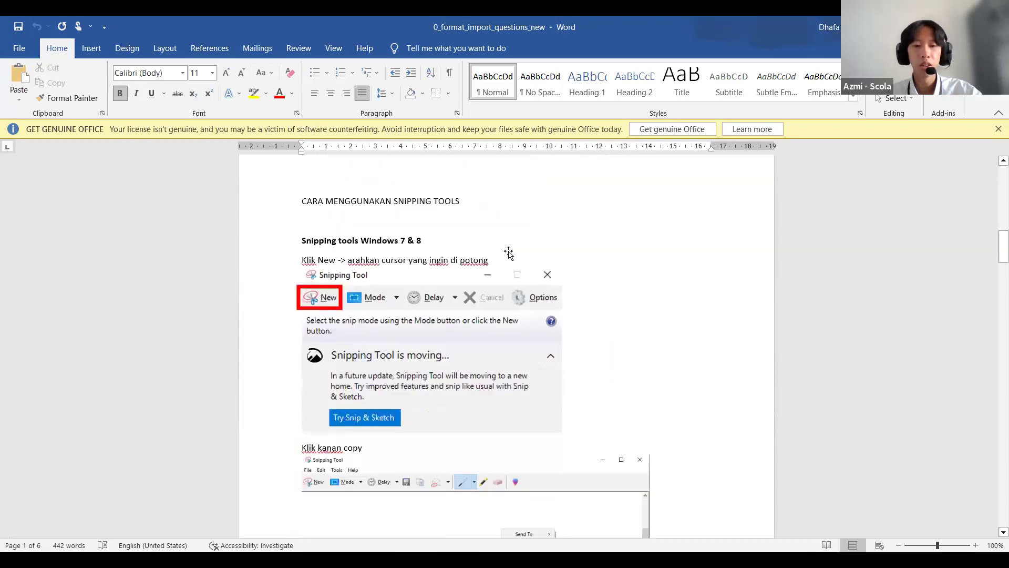
{"action": "scroll", "coordinate": [509, 253], "scroll_direction": "down", "scroll_amount": 20}
{"action": "scroll", "coordinate": [509, 253], "scroll_direction": "down", "scroll_amount": 20}
{"action": "scroll", "coordinate": [510, 251], "scroll_direction": "down", "scroll_amount": 20}
{"action": "scroll", "coordinate": [510, 252], "scroll_direction": "down", "scroll_amount": 10}
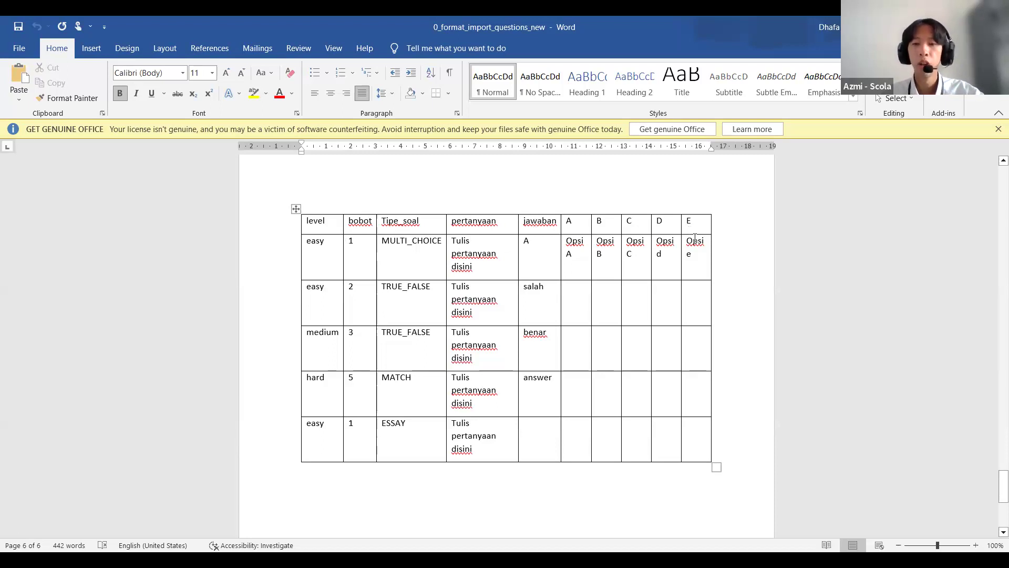
Examine how the question table is filled in, from the MULTI_CHOICE row's type, answer and options to the MATCH and ESSAY rows.
{"action": "left_click", "coordinate": [682, 260]}
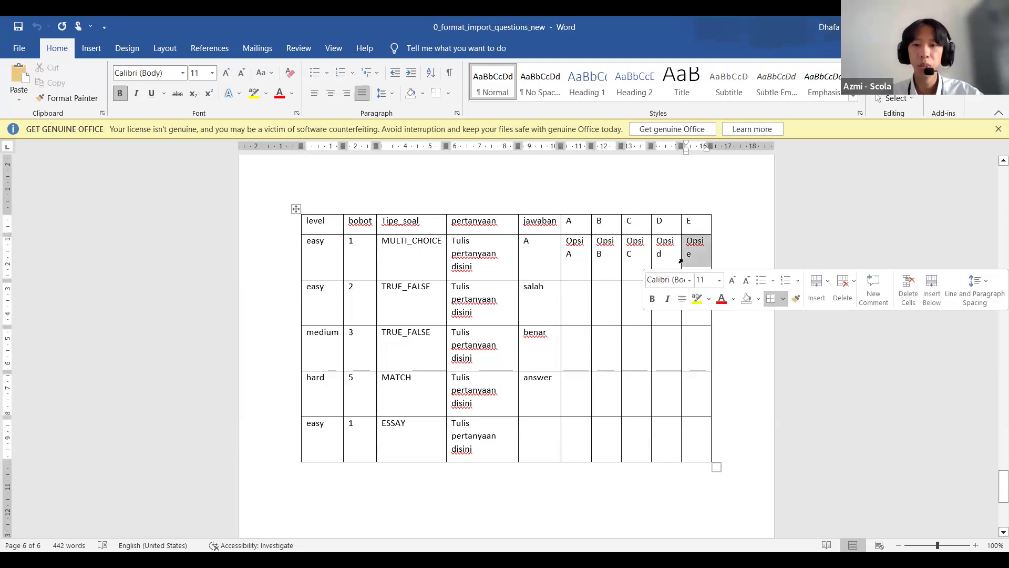
{"action": "left_click", "coordinate": [703, 243]}
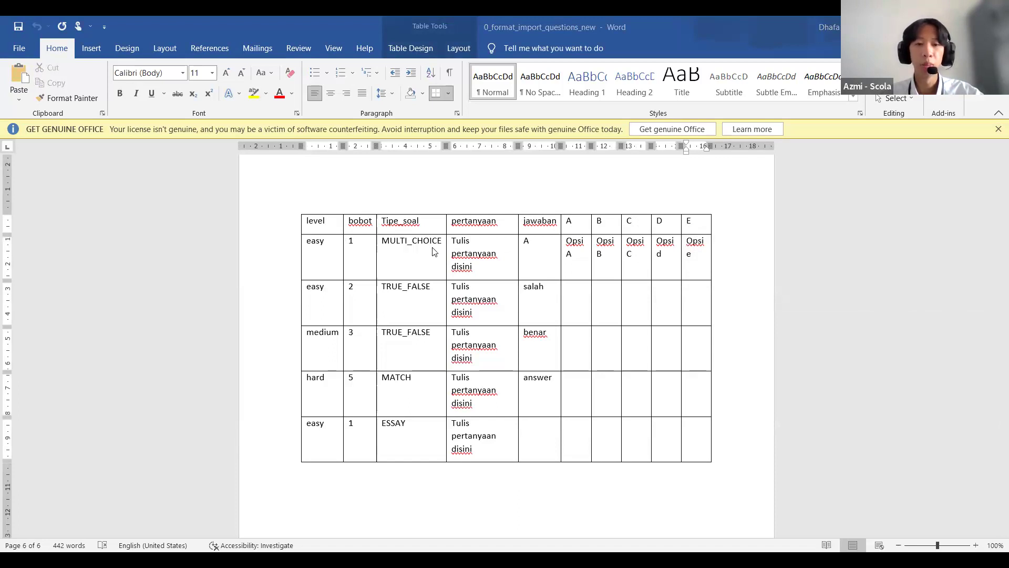
{"action": "left_click", "coordinate": [397, 243]}
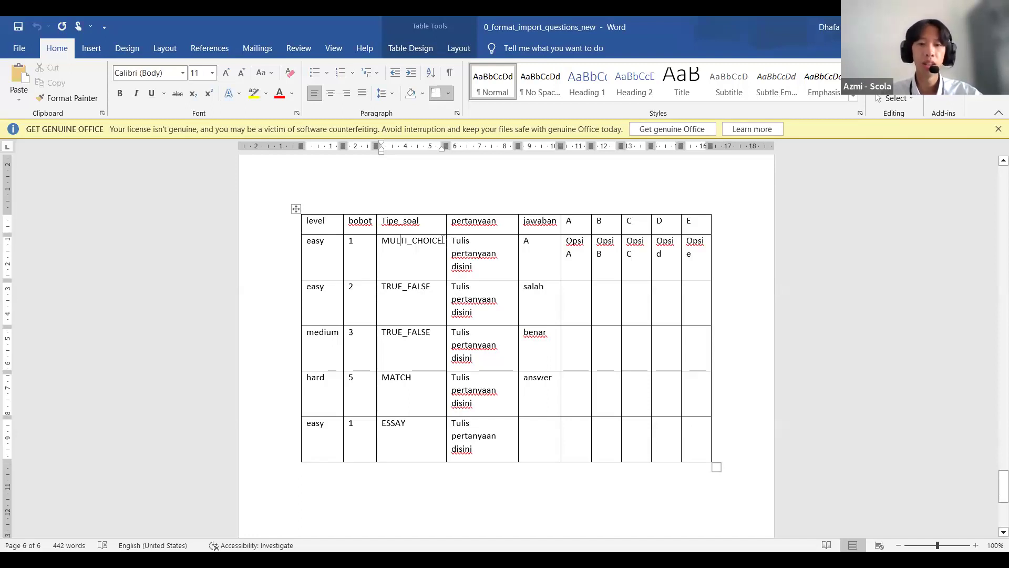
{"action": "left_click_drag", "start_coordinate": [436, 240], "coordinate": [382, 241]}
{"action": "left_click", "coordinate": [485, 274]}
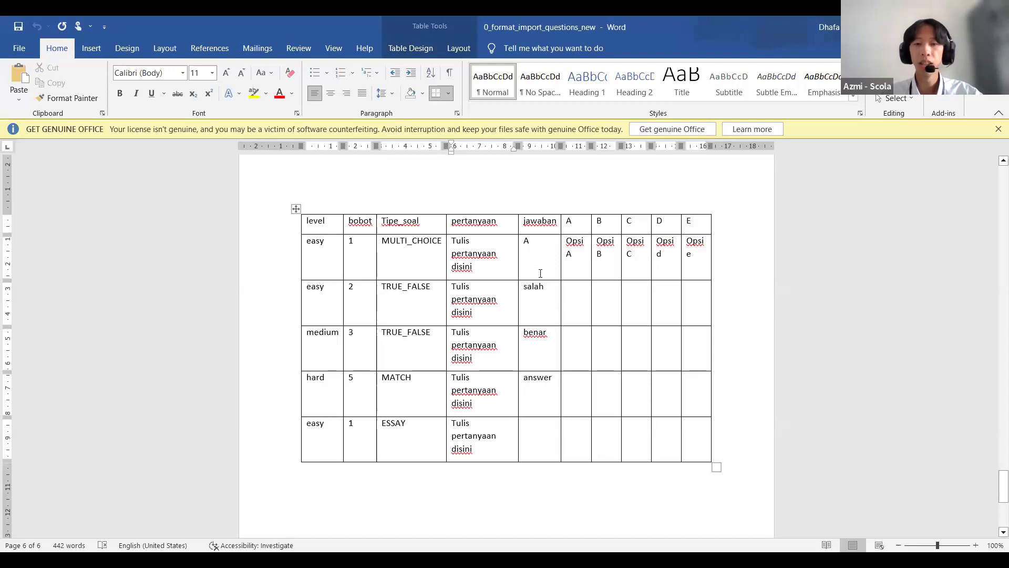
{"action": "left_click", "coordinate": [539, 244]}
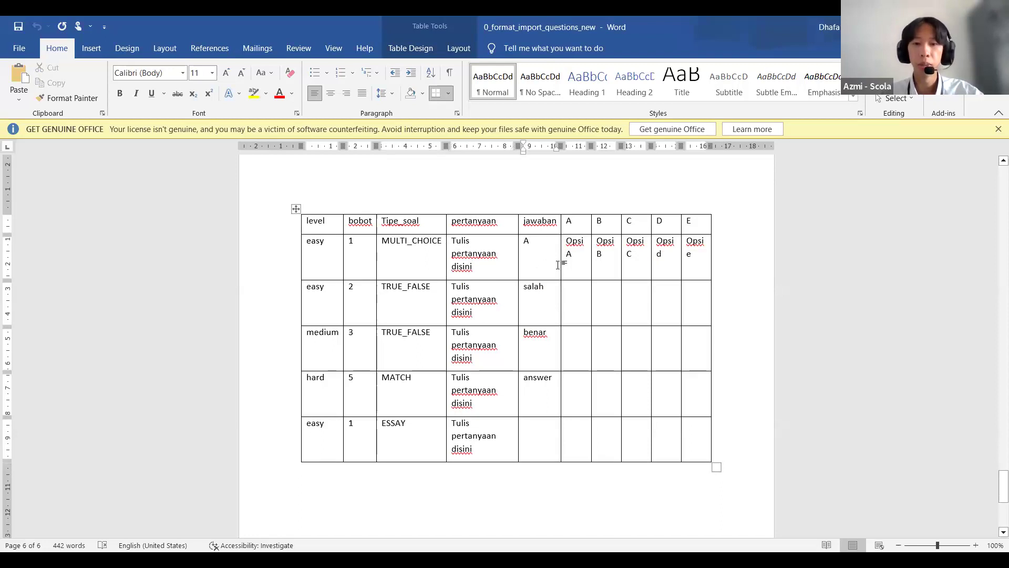
{"action": "left_click", "coordinate": [574, 253]}
{"action": "left_click", "coordinate": [606, 249]}
{"action": "left_click", "coordinate": [634, 247]}
{"action": "left_click", "coordinate": [663, 253]}
{"action": "left_click", "coordinate": [707, 251]}
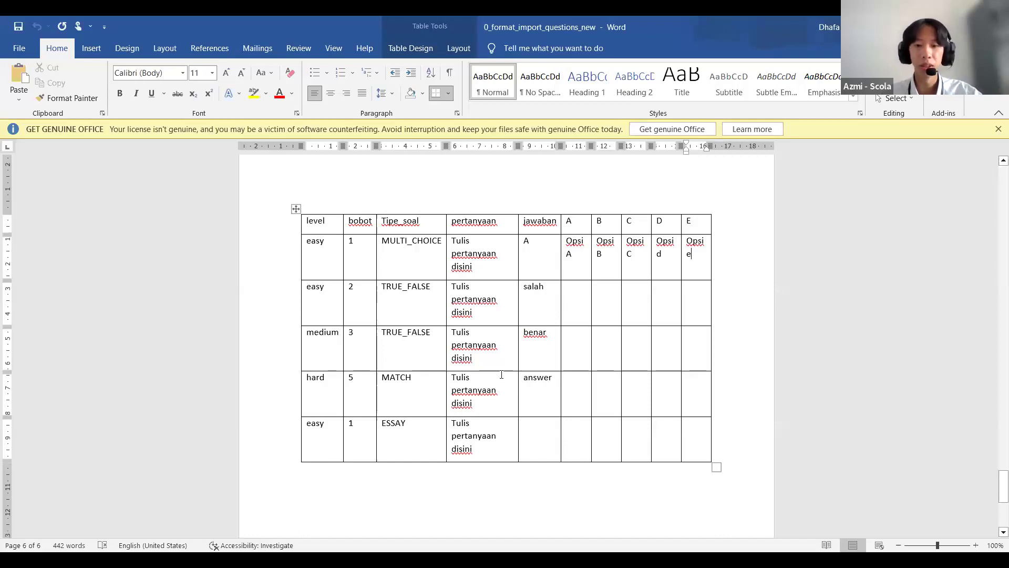
{"action": "left_click_drag", "start_coordinate": [474, 405], "coordinate": [452, 378]}
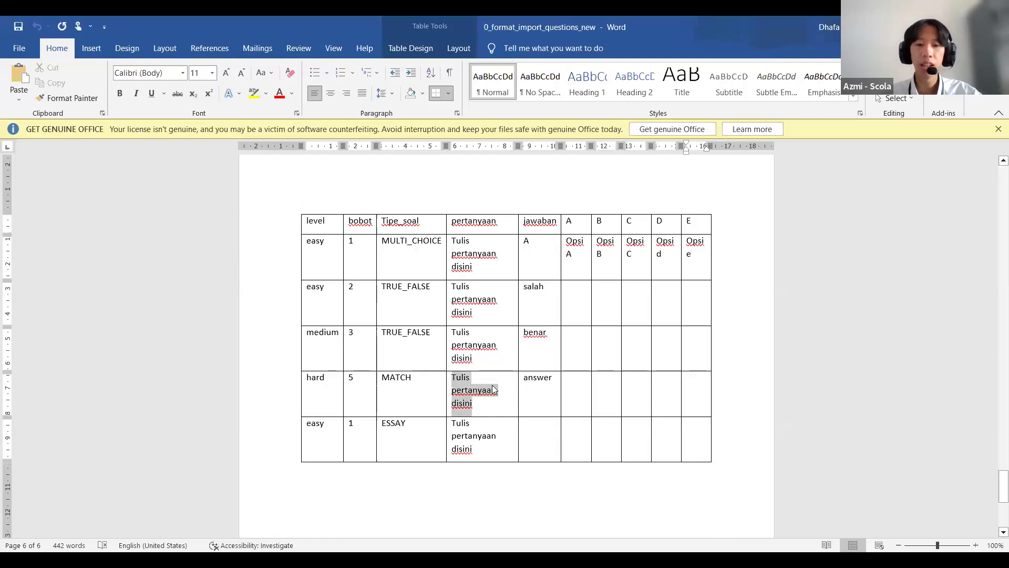
{"action": "left_click", "coordinate": [558, 383]}
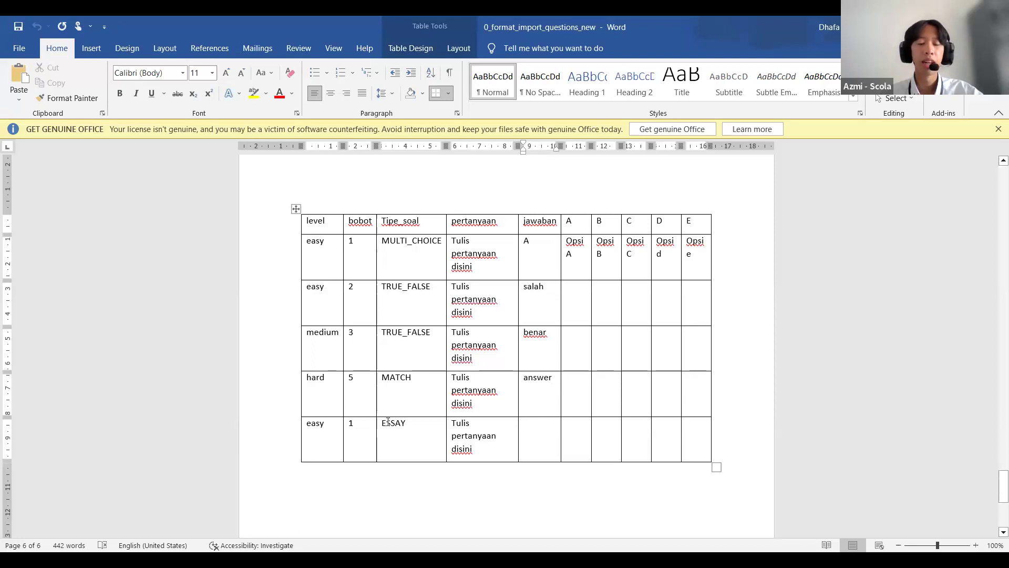
{"action": "left_click", "coordinate": [417, 422]}
{"action": "left_click", "coordinate": [476, 434]}
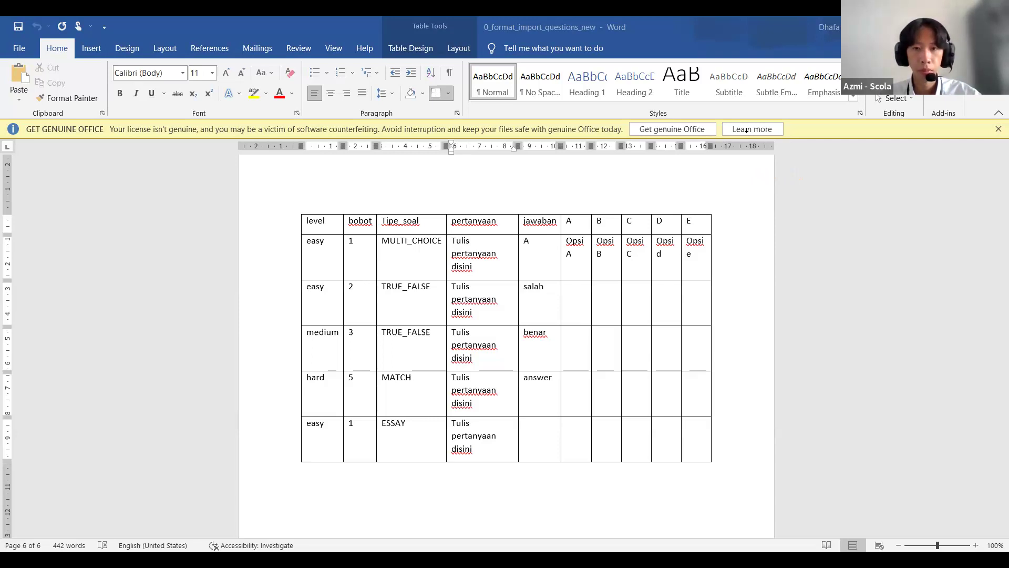
Switch to the B.Indonesia - Teks Deskripsi document and review its completed multiple choice and true/false question rows.
{"action": "key", "text": "alt+Tab"}
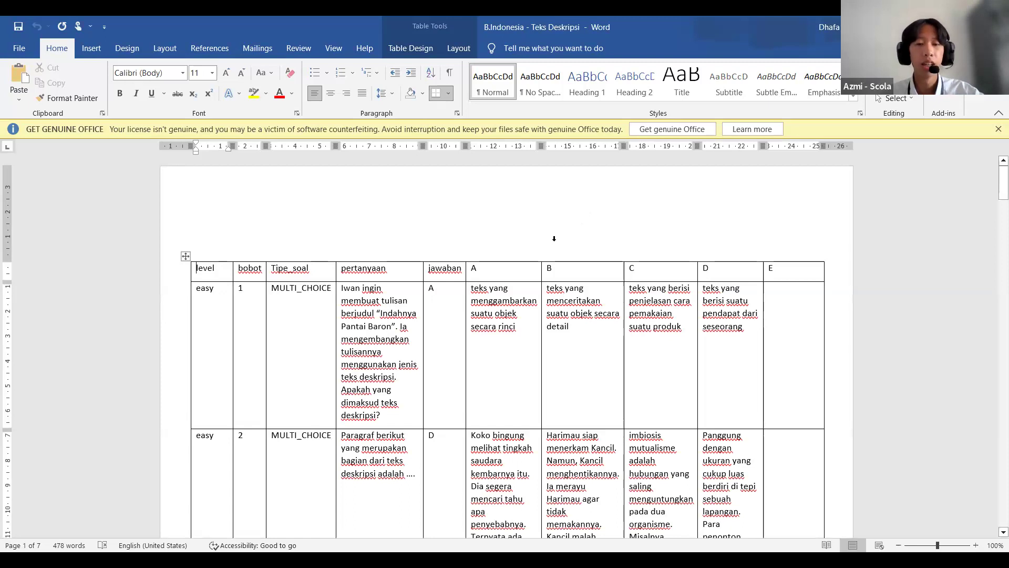
{"action": "scroll", "coordinate": [554, 238], "scroll_direction": "down", "scroll_amount": 4}
{"action": "scroll", "coordinate": [571, 239], "scroll_direction": "up", "scroll_amount": 4}
{"action": "scroll", "coordinate": [569, 238], "scroll_direction": "down", "scroll_amount": 4}
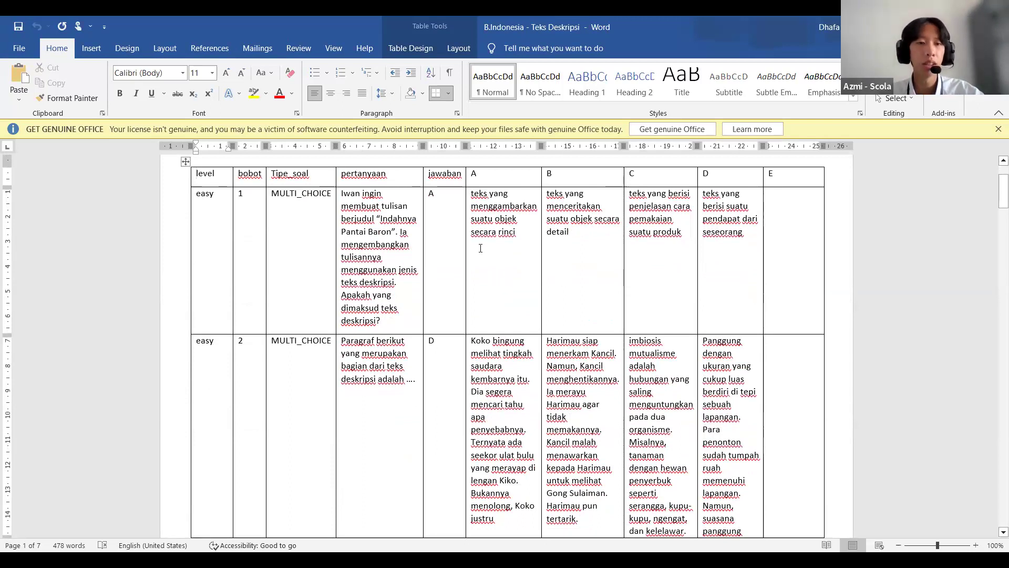
{"action": "scroll", "coordinate": [544, 262], "scroll_direction": "down", "scroll_amount": 5}
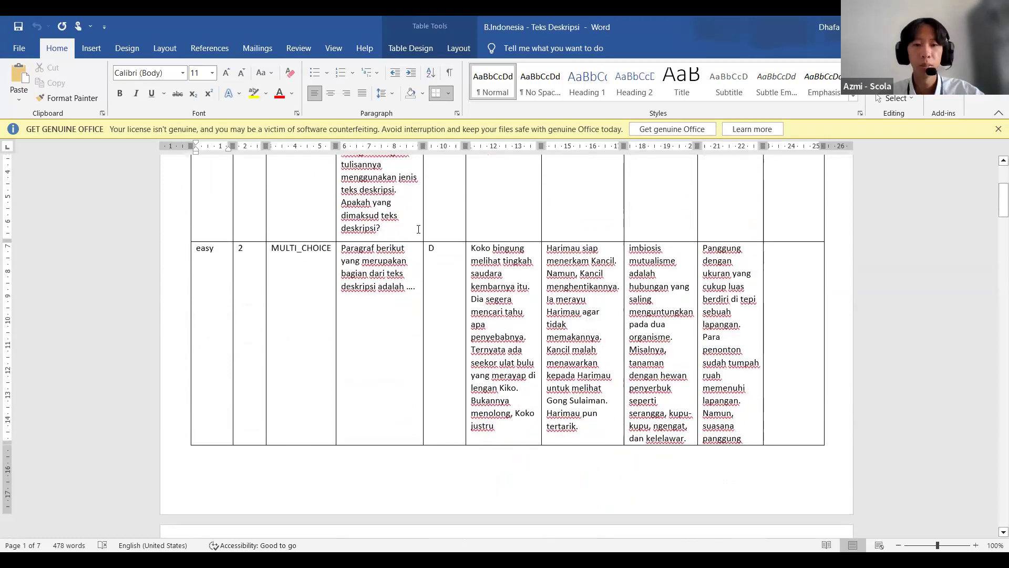
{"action": "scroll", "coordinate": [545, 262], "scroll_direction": "down", "scroll_amount": 20}
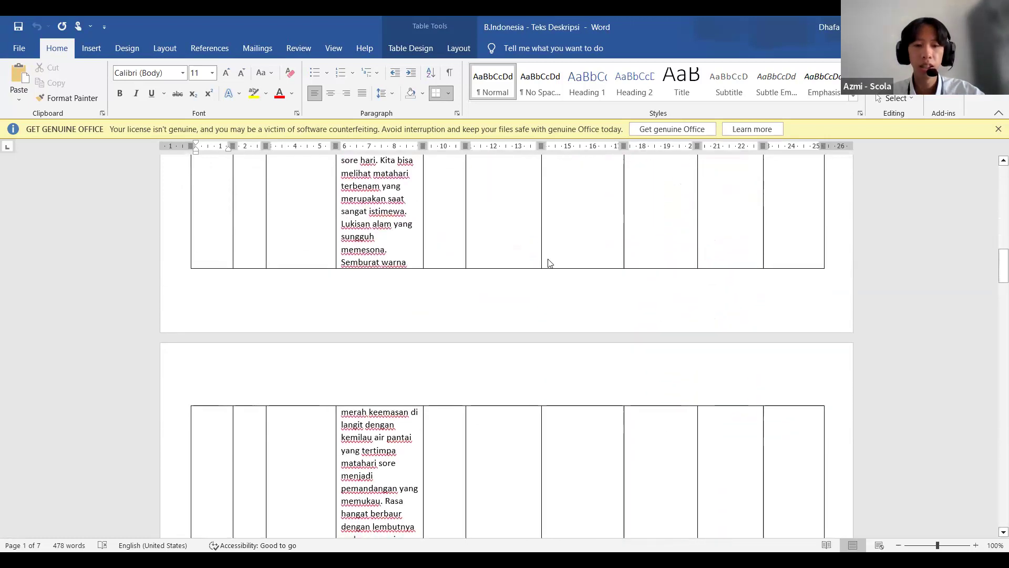
{"action": "scroll", "coordinate": [550, 263], "scroll_direction": "down", "scroll_amount": 20}
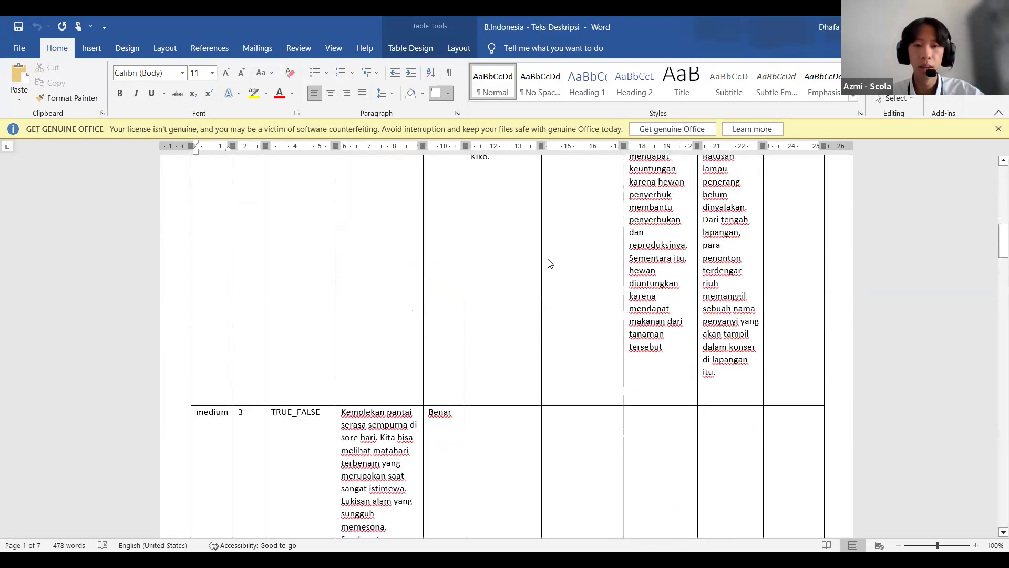
{"action": "scroll", "coordinate": [548, 259], "scroll_direction": "up", "scroll_amount": 8}
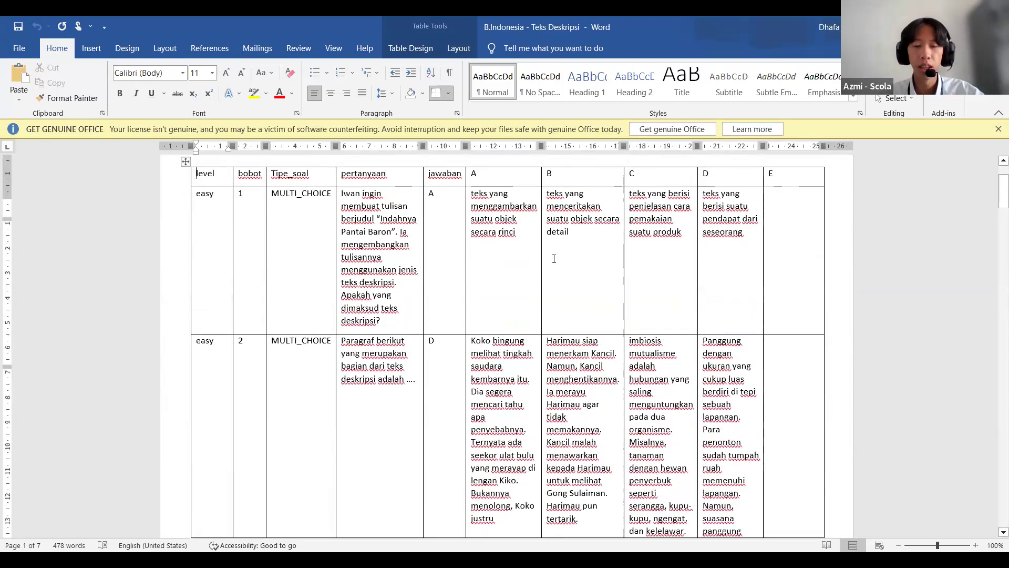
Insert the all_about_ken picture from the Pictures folder on a new line below option A's text in the first question.
{"action": "left_click", "coordinate": [523, 329]}
{"action": "key", "text": "Return"}
{"action": "left_click", "coordinate": [92, 47]}
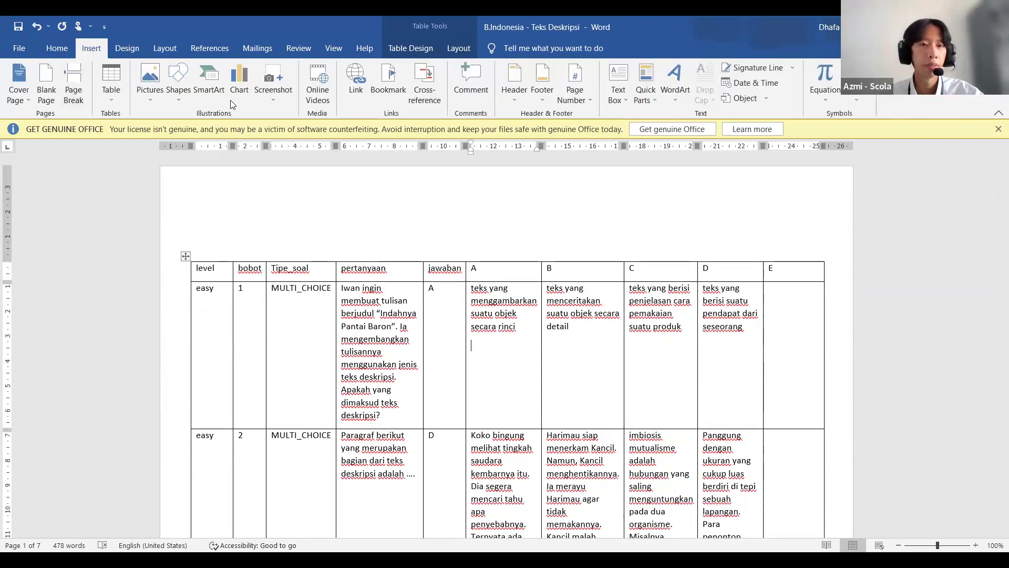
{"action": "left_click", "coordinate": [152, 93]}
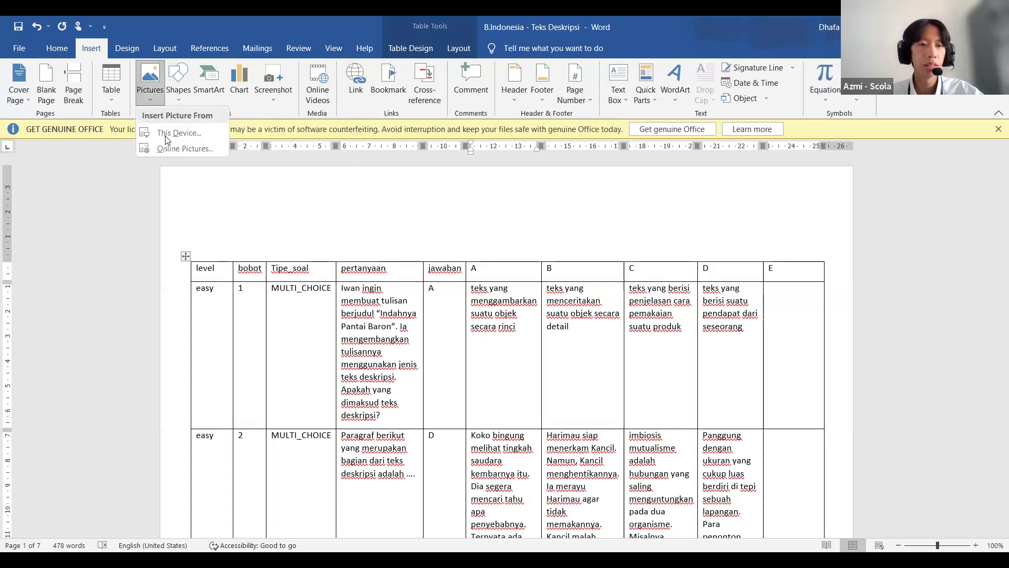
{"action": "left_click", "coordinate": [167, 138]}
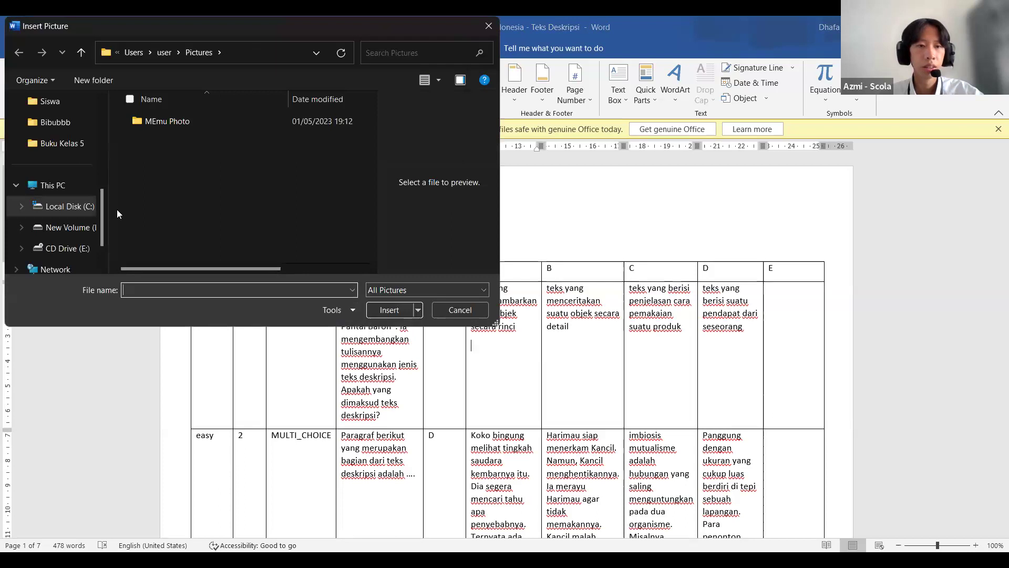
{"action": "scroll", "coordinate": [47, 130], "scroll_direction": "up", "scroll_amount": 8}
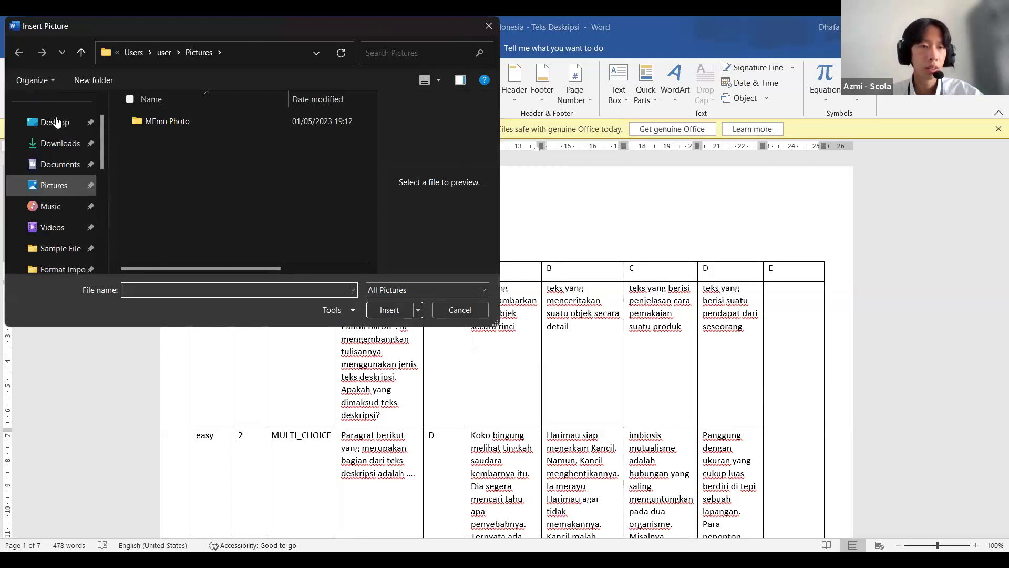
{"action": "left_click", "coordinate": [64, 227]}
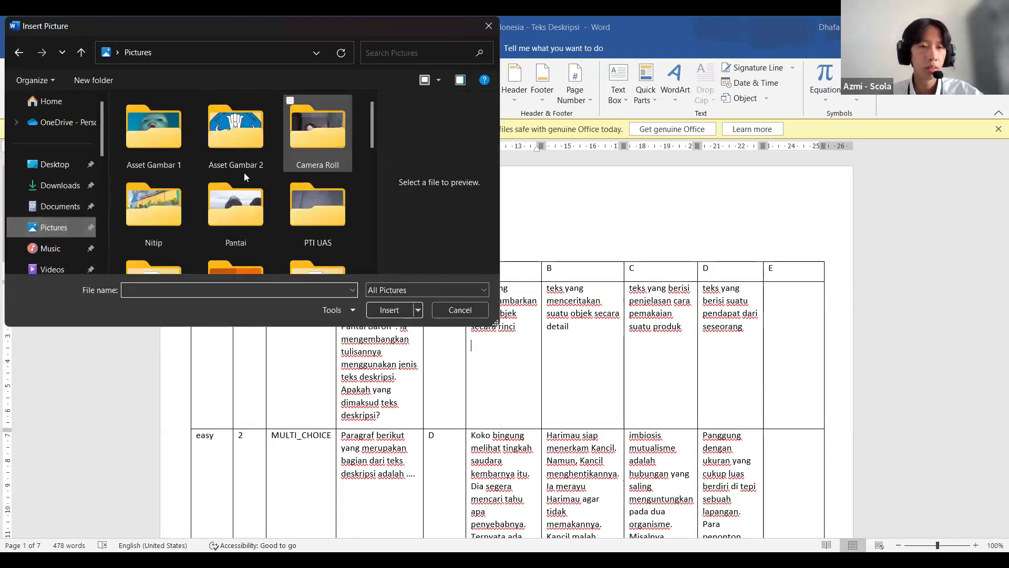
{"action": "scroll", "coordinate": [253, 144], "scroll_direction": "down", "scroll_amount": 10}
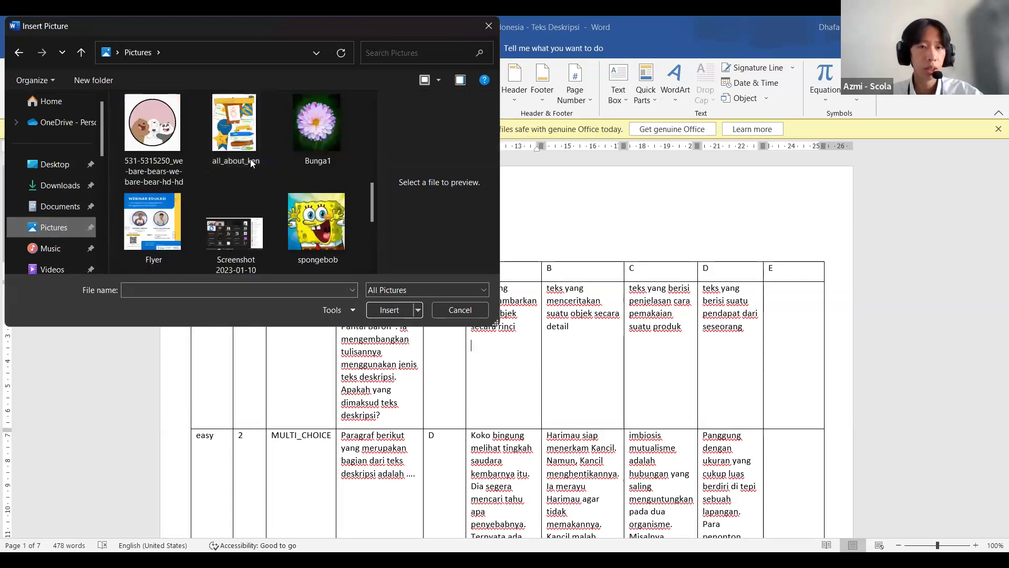
{"action": "left_click", "coordinate": [244, 135]}
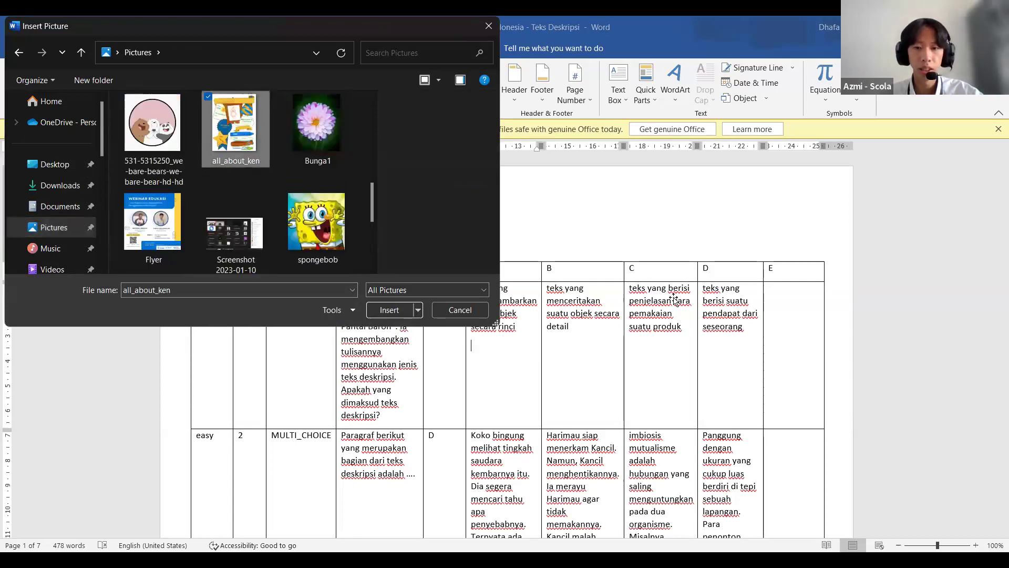
{"action": "key", "text": "Return"}
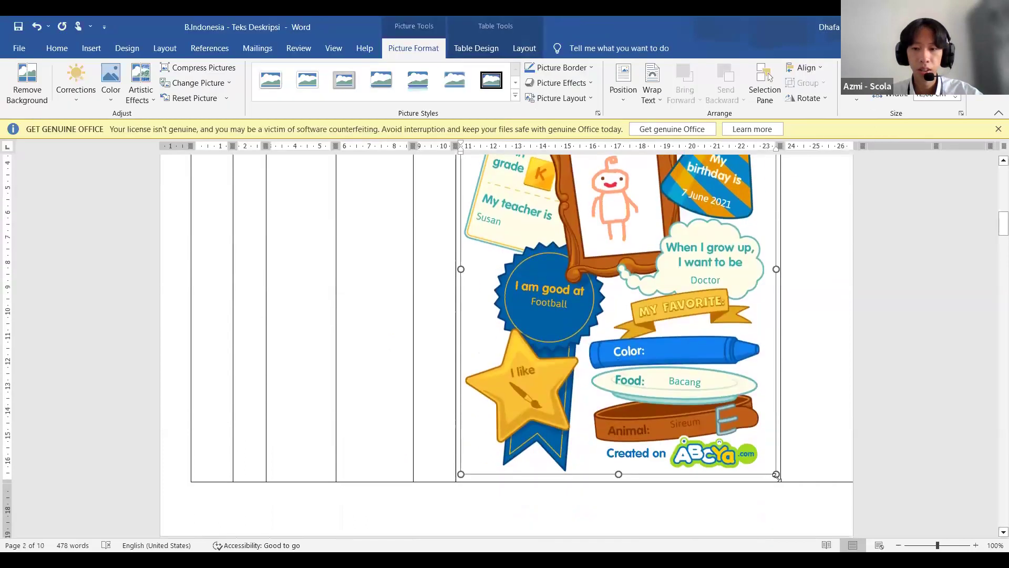
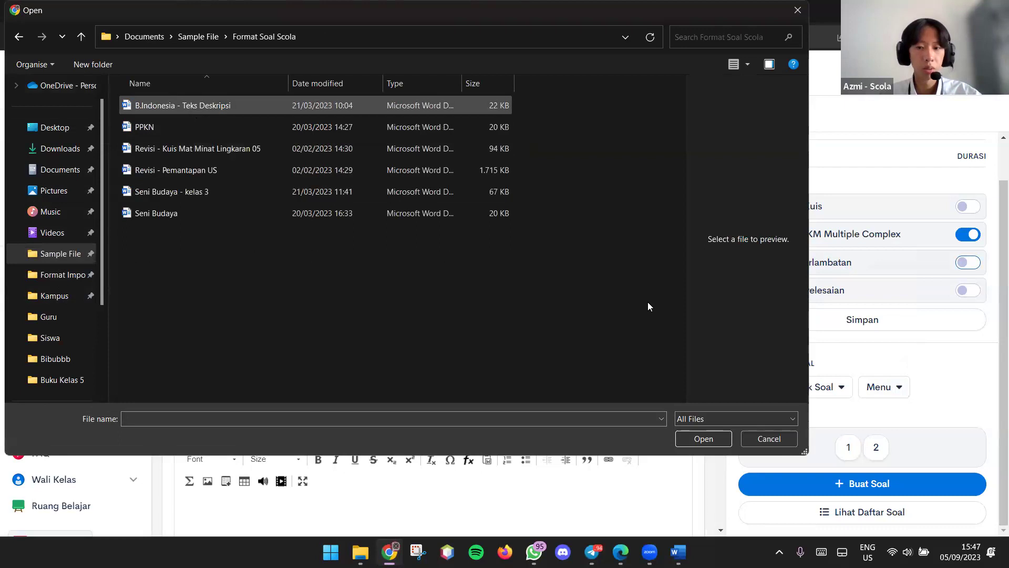
Import the questions from the B.Indonesia - Teks Deskripsi document into the UTS - Bahasa Indonesia exam.
{"action": "left_click", "coordinate": [702, 438]}
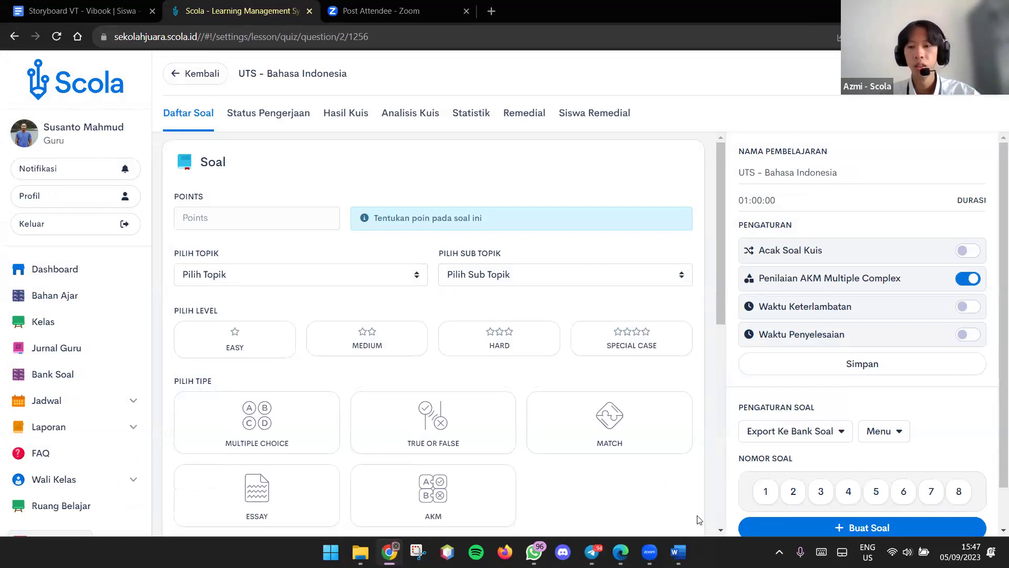
Preview the exam's question list and look through questions 1 to 8, including the imported ones.
{"action": "scroll", "coordinate": [953, 425], "scroll_direction": "down", "scroll_amount": 1}
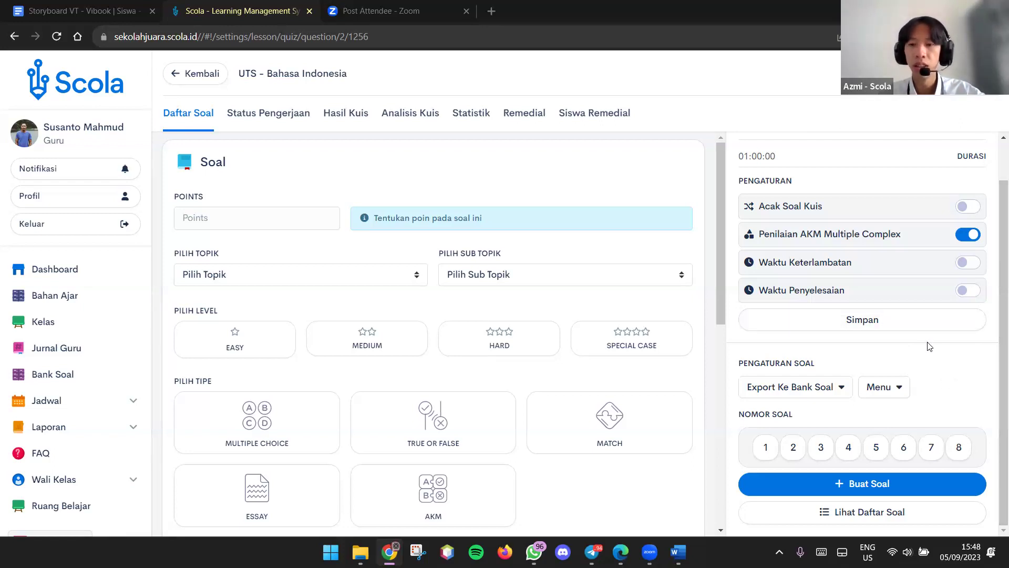
{"action": "left_click", "coordinate": [871, 508]}
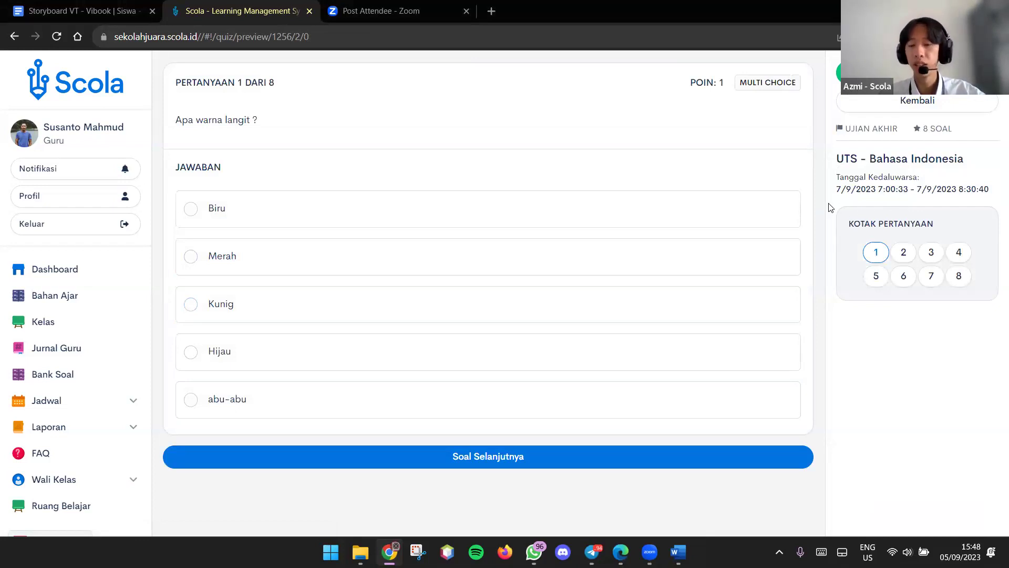
{"action": "left_click", "coordinate": [902, 254]}
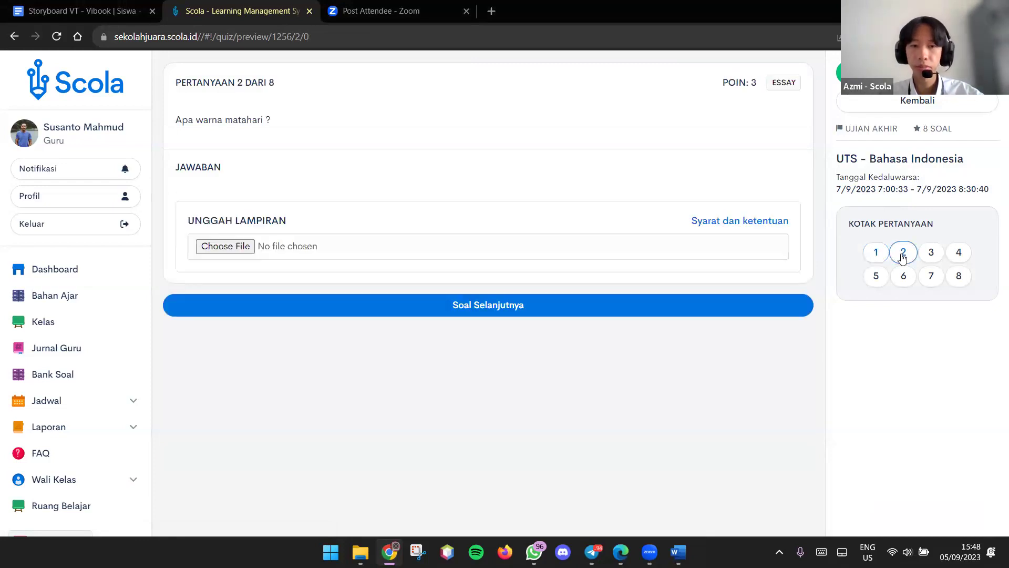
{"action": "left_click", "coordinate": [934, 255]}
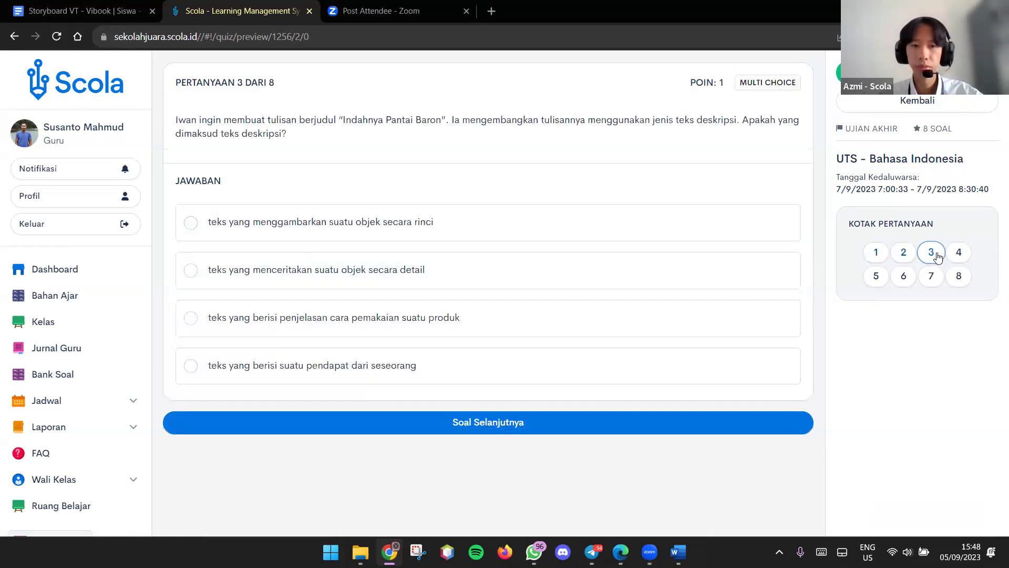
{"action": "left_click", "coordinate": [957, 254]}
{"action": "left_click", "coordinate": [877, 276]}
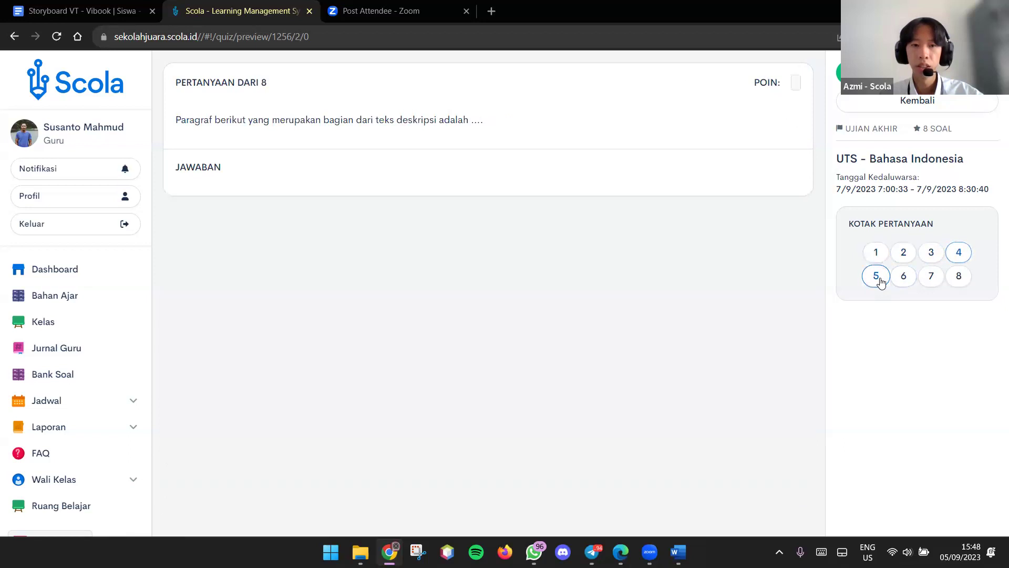
{"action": "left_click", "coordinate": [911, 282]}
{"action": "left_click", "coordinate": [934, 279]}
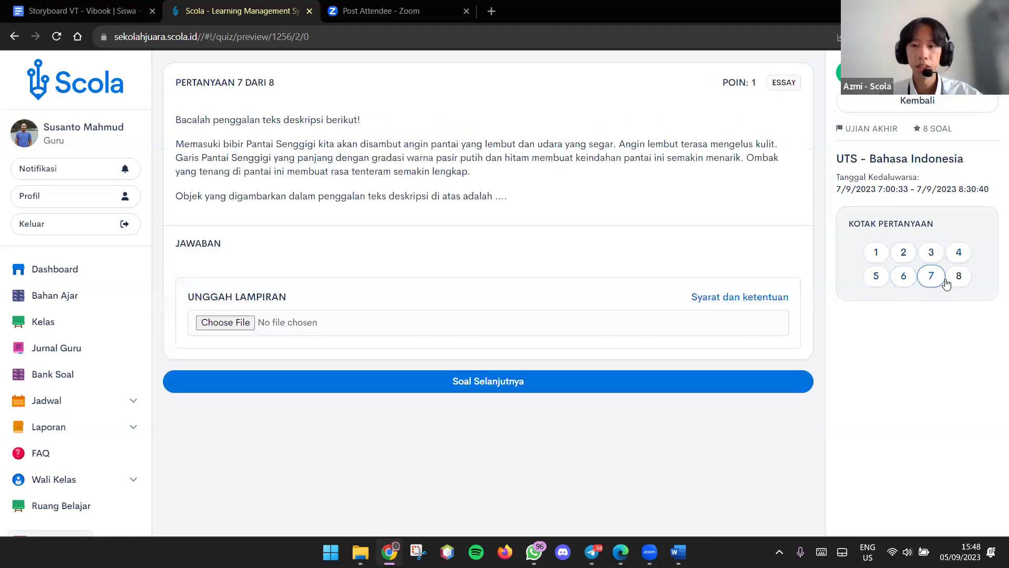
{"action": "left_click", "coordinate": [951, 277]}
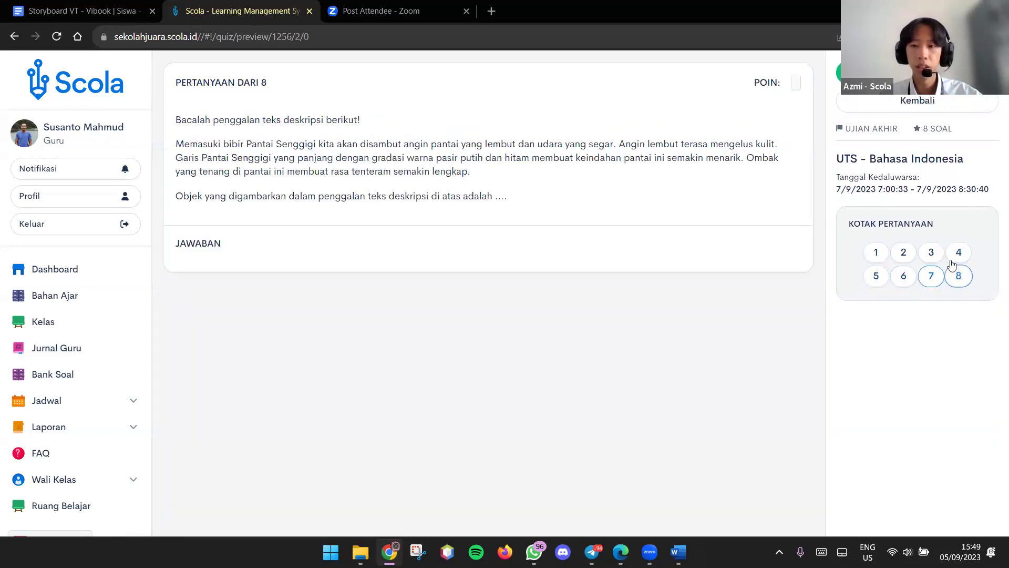
Look through the exam's previewed questions once more, including the imported ones, and return to the question editor.
{"action": "left_click", "coordinate": [952, 255]}
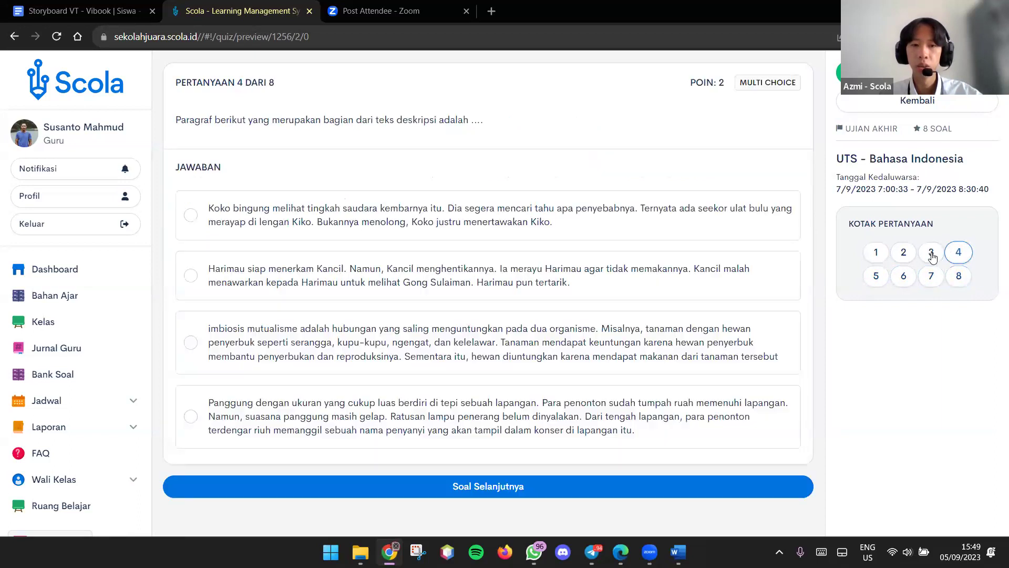
{"action": "left_click", "coordinate": [931, 254]}
{"action": "left_click", "coordinate": [904, 256]}
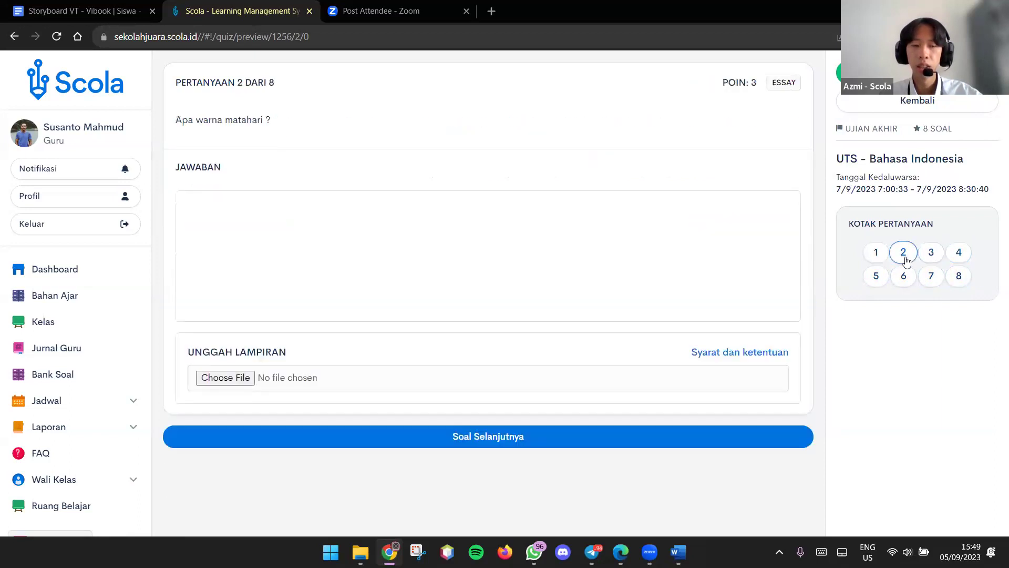
{"action": "left_click", "coordinate": [881, 257]}
{"action": "left_click", "coordinate": [904, 256]}
{"action": "left_click", "coordinate": [929, 256]}
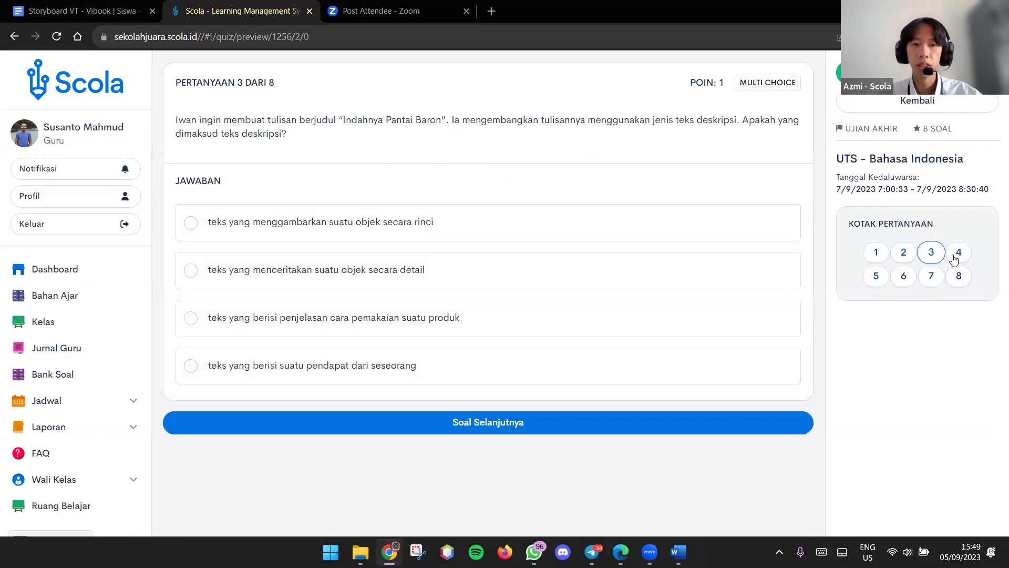
{"action": "left_click", "coordinate": [963, 261]}
{"action": "left_click", "coordinate": [904, 277]}
{"action": "left_click", "coordinate": [940, 280]}
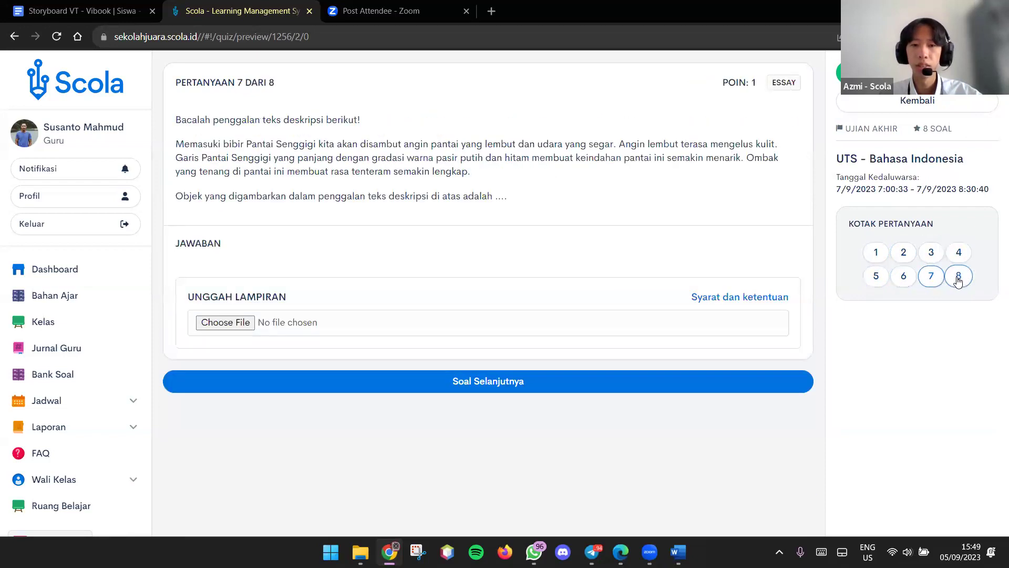
{"action": "left_click", "coordinate": [958, 278]}
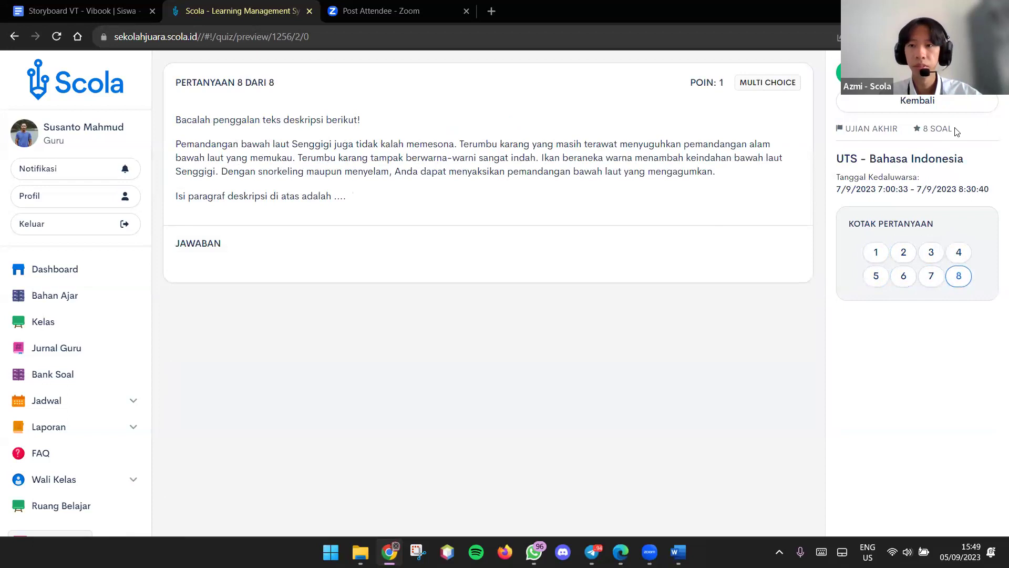
{"action": "left_click", "coordinate": [958, 105]}
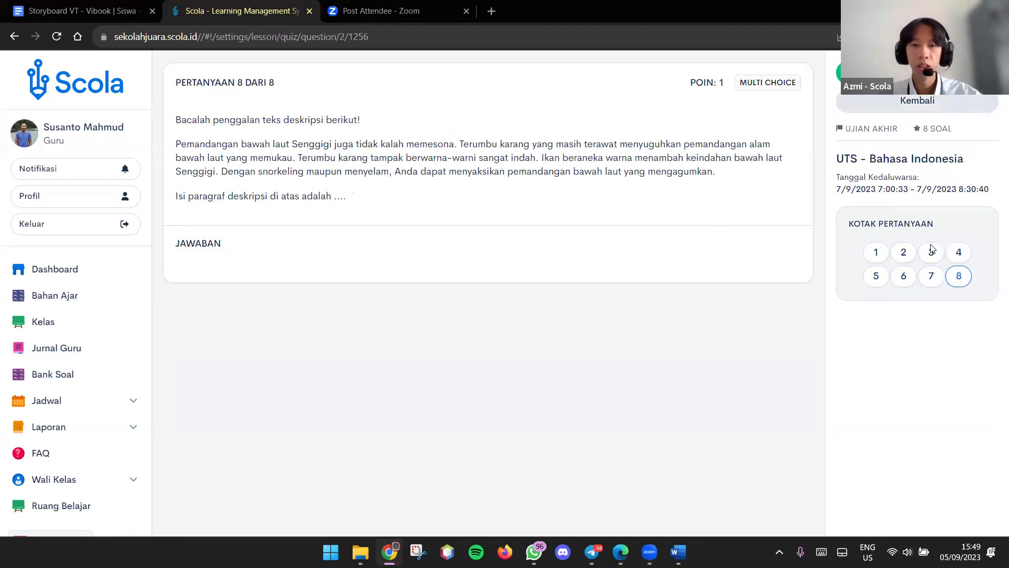
Insert the all_about_ken picture from the Pictures folder into the text of question 1, below "Apa warna langit ?".
{"action": "scroll", "coordinate": [543, 229], "scroll_direction": "down", "scroll_amount": 5}
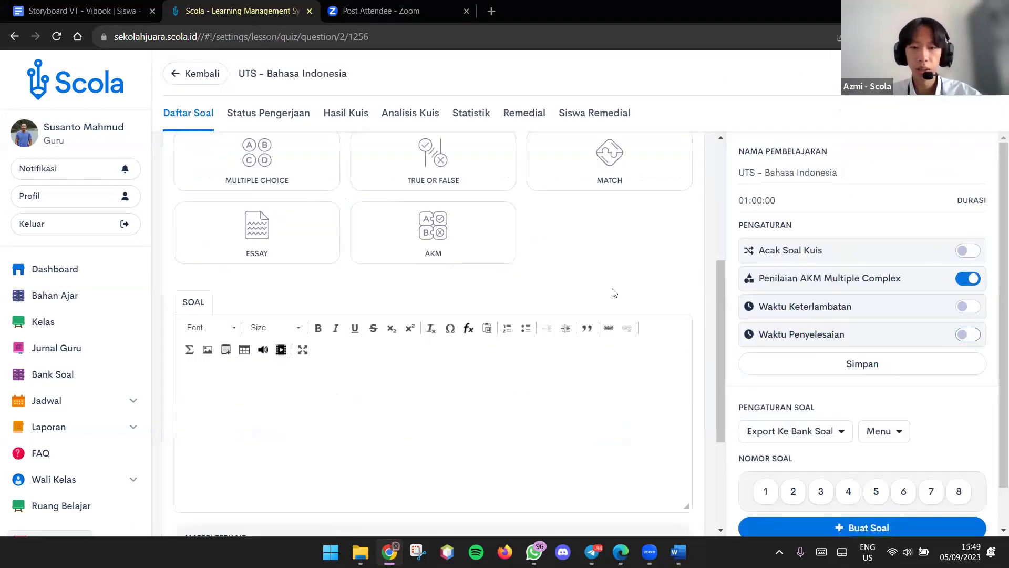
{"action": "scroll", "coordinate": [607, 284], "scroll_direction": "down", "scroll_amount": 4}
{"action": "left_click", "coordinate": [793, 491]}
{"action": "left_click", "coordinate": [766, 491]}
{"action": "left_click", "coordinate": [316, 277]}
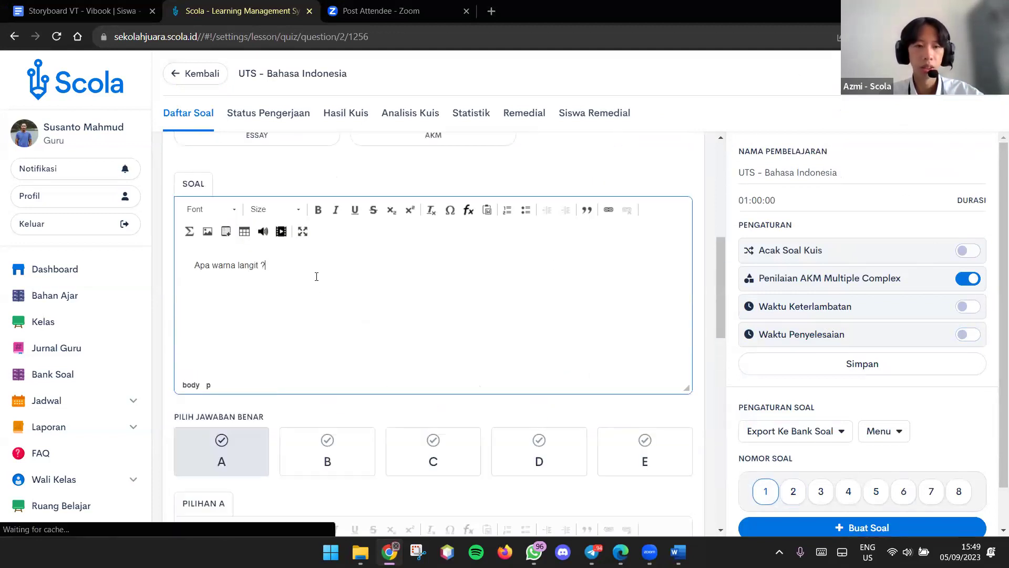
{"action": "left_click", "coordinate": [360, 552]}
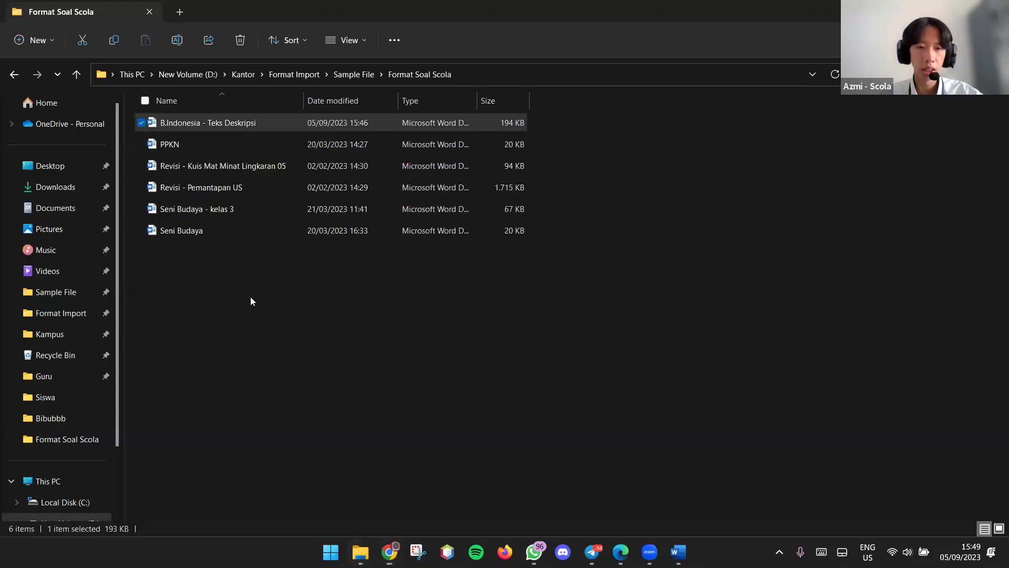
{"action": "left_click", "coordinate": [59, 232]}
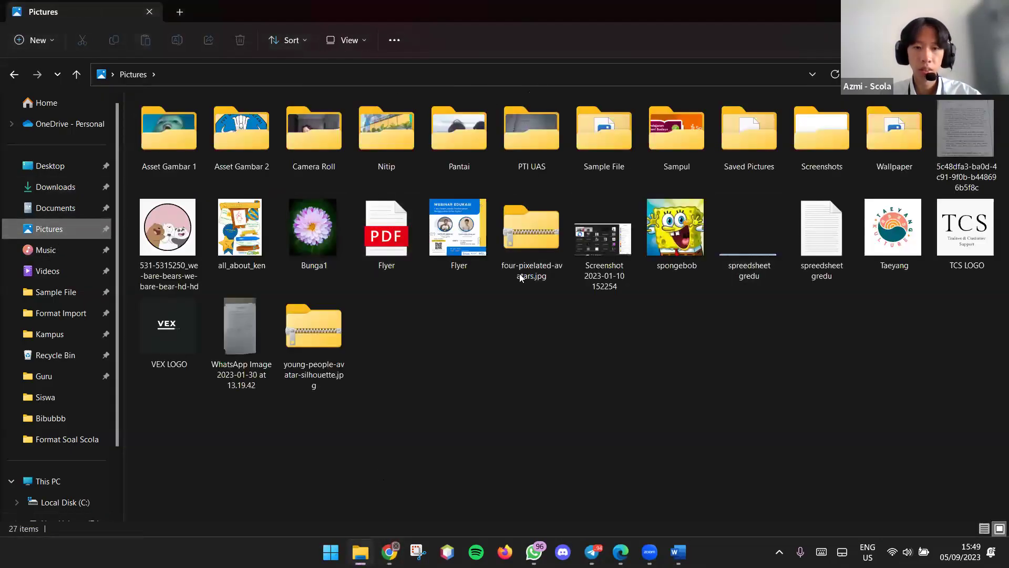
{"action": "left_click_drag", "start_coordinate": [233, 231], "coordinate": [387, 293]}
{"action": "key", "text": "alt+Tab"}
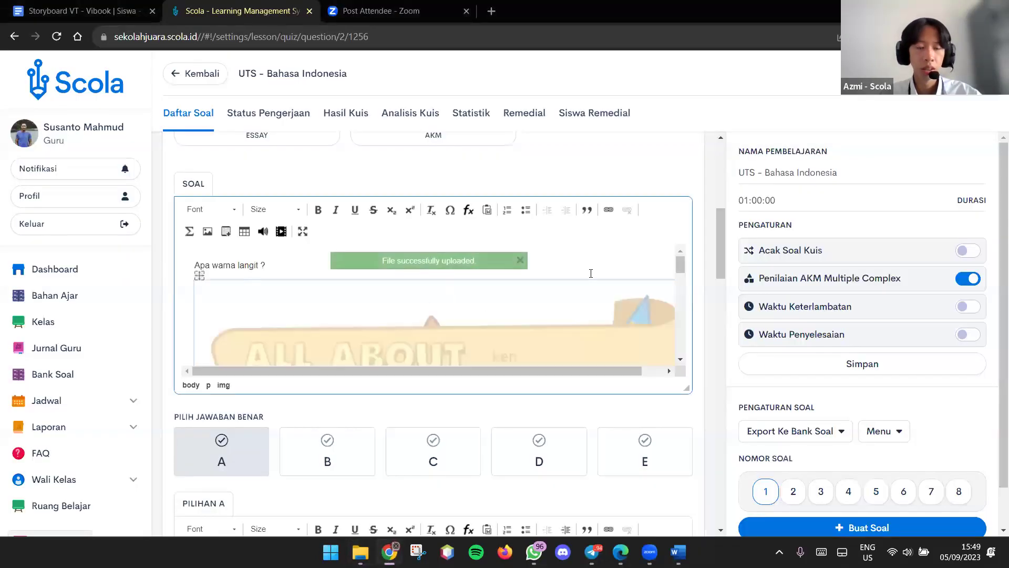
{"action": "scroll", "coordinate": [703, 263], "scroll_direction": "down", "scroll_amount": 1}
{"action": "scroll", "coordinate": [709, 255], "scroll_direction": "up", "scroll_amount": 3}
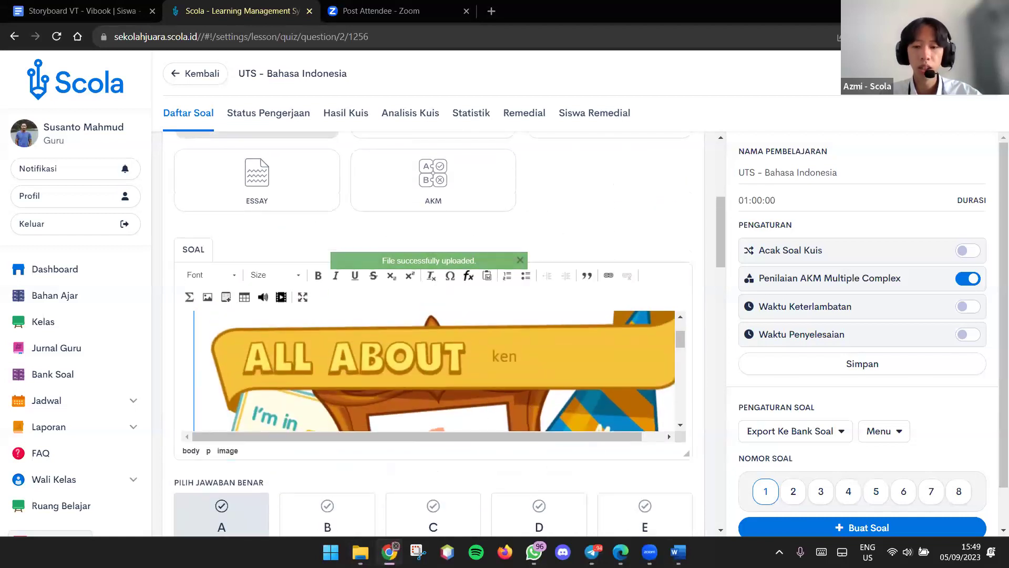
Examine the picture in option A of the B.Indonesia - Teks Deskripsi document and compare it with the one in question 1.
{"action": "mouse_move", "coordinate": [678, 552]}
{"action": "left_click", "coordinate": [707, 522]}
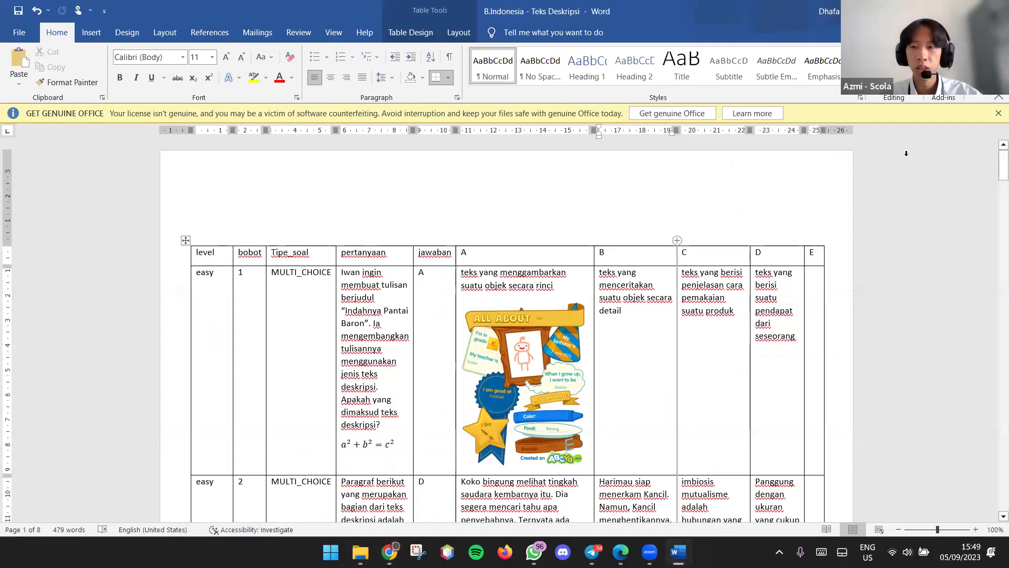
{"action": "left_click", "coordinate": [531, 356]}
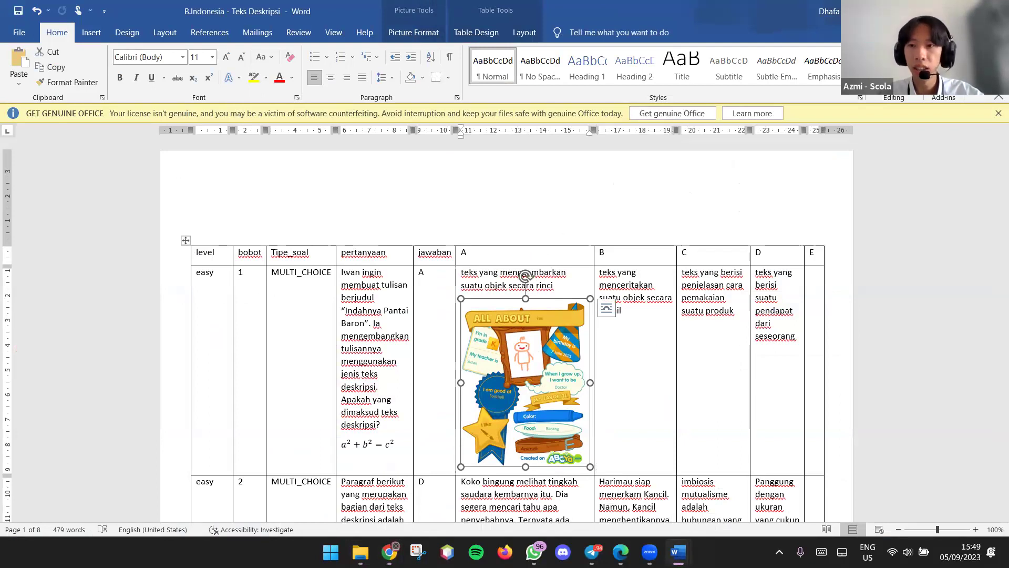
{"action": "left_click", "coordinate": [934, 11]}
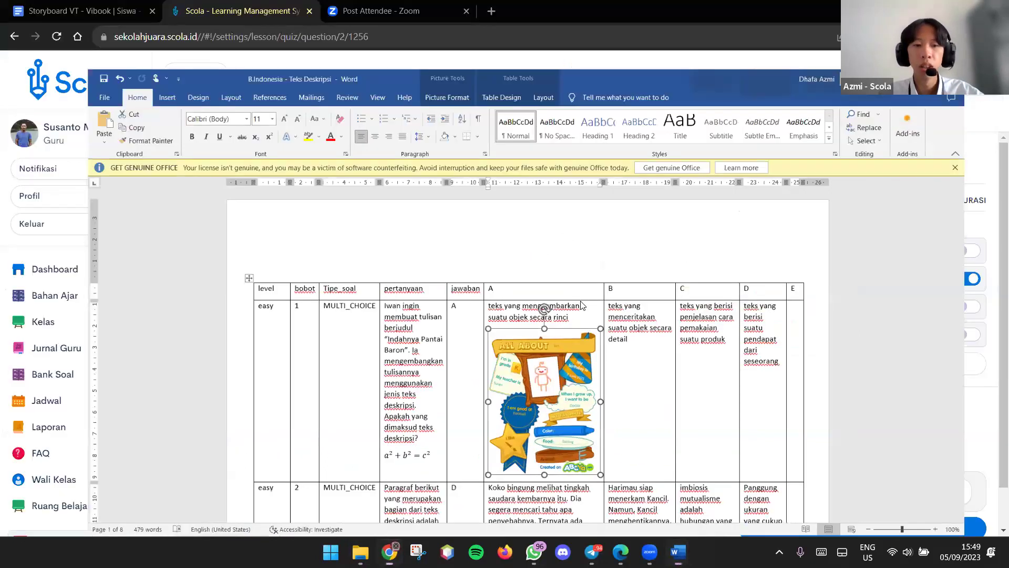
{"action": "scroll", "coordinate": [460, 325], "scroll_direction": "up", "scroll_amount": 3}
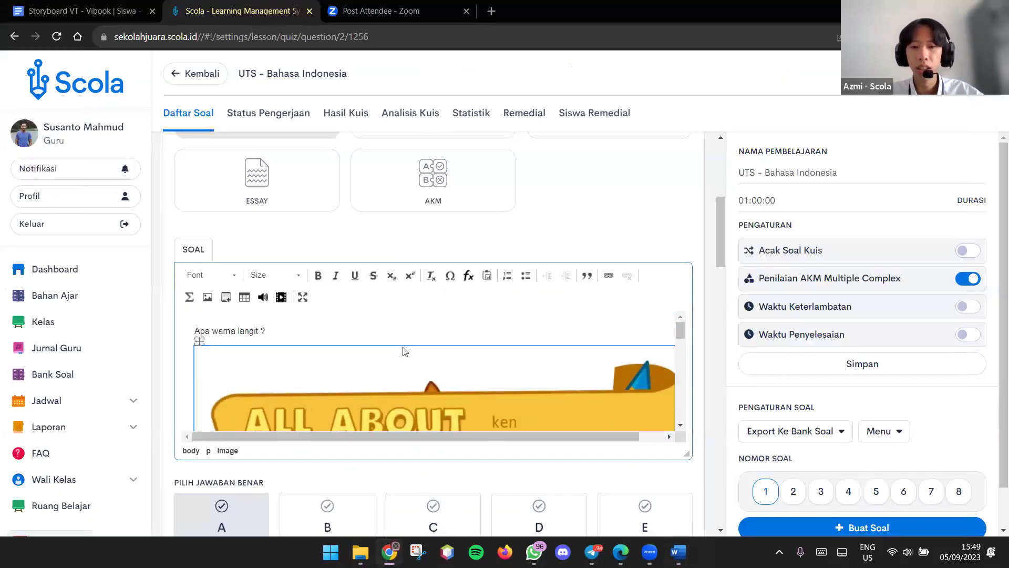
{"action": "scroll", "coordinate": [711, 375], "scroll_direction": "down", "scroll_amount": 15}
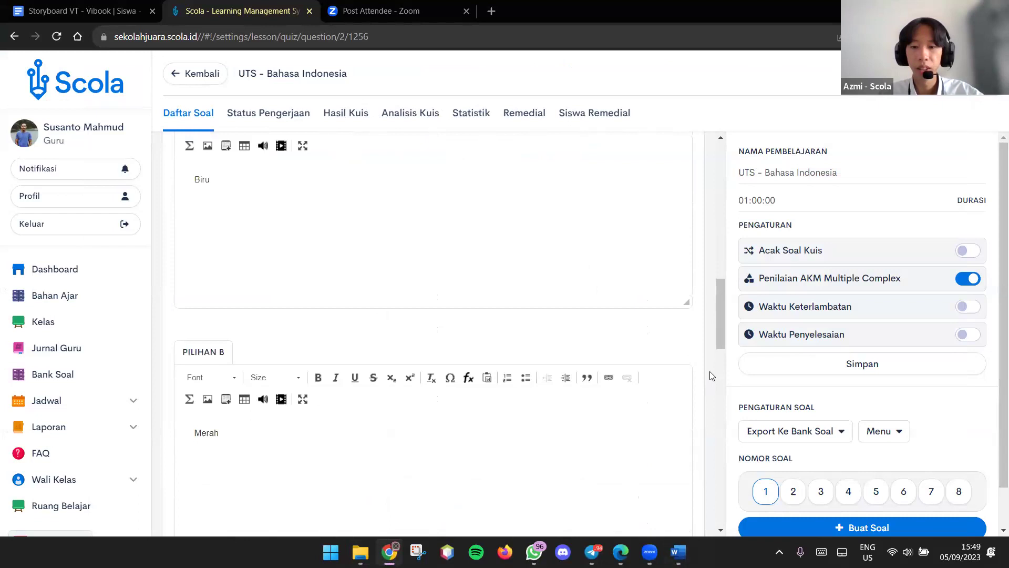
{"action": "scroll", "coordinate": [712, 376], "scroll_direction": "up", "scroll_amount": 10}
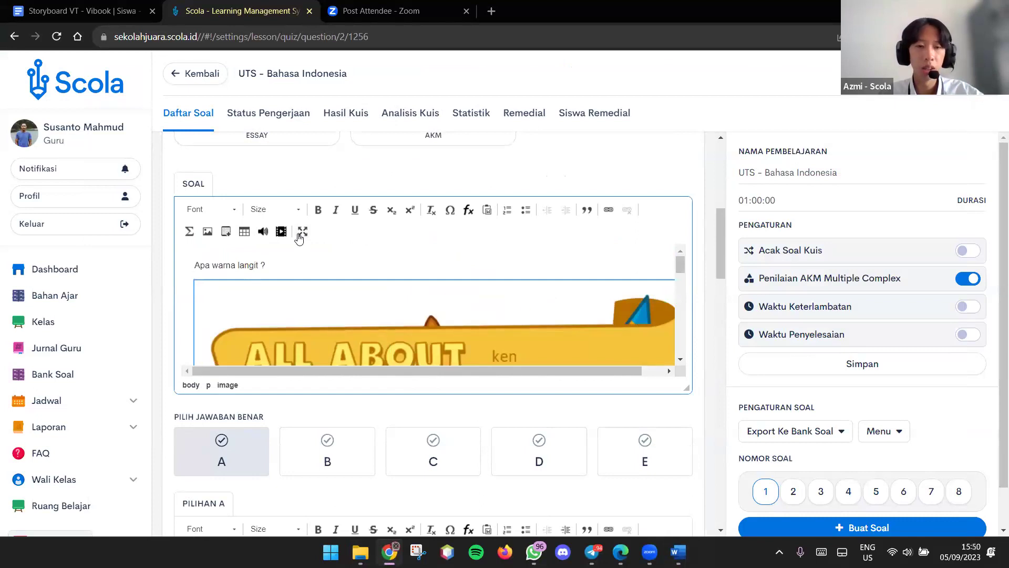
Maximize the question 1 text editor and shrink the all_about_ken picture to about 225 by 293.
{"action": "left_click", "coordinate": [303, 232]}
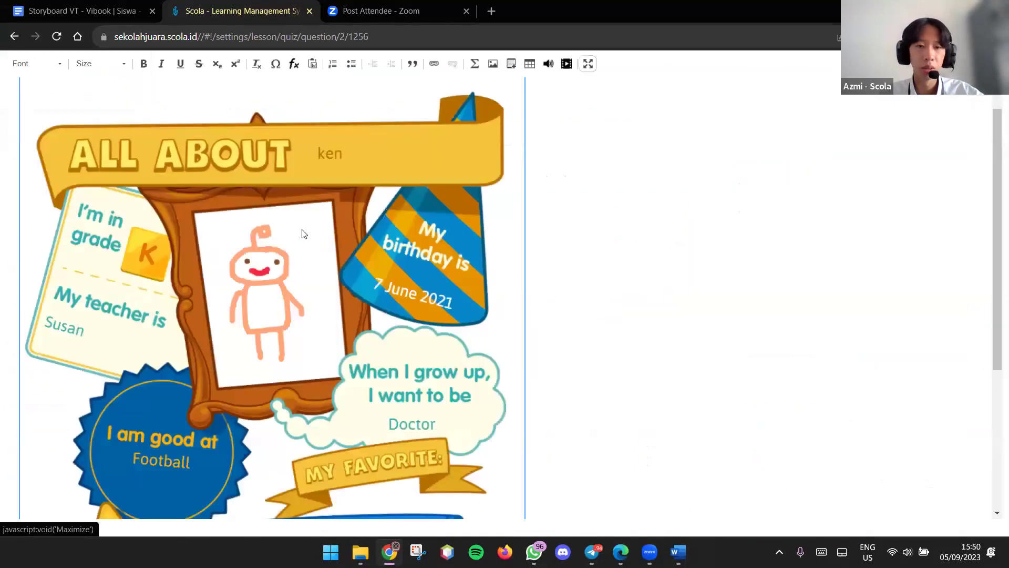
{"action": "left_click", "coordinate": [588, 63]}
{"action": "scroll", "coordinate": [353, 202], "scroll_direction": "up", "scroll_amount": 1}
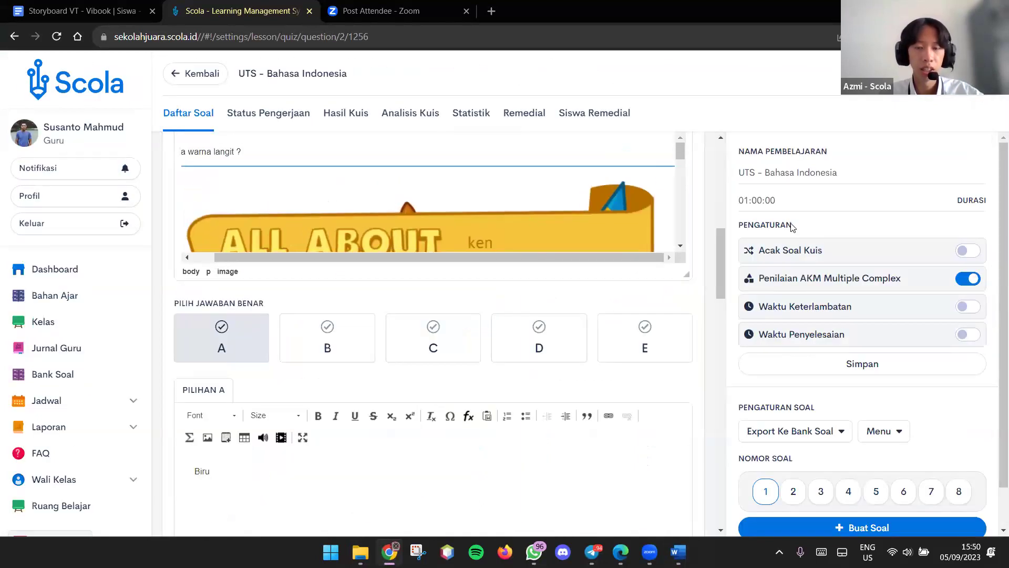
{"action": "left_click_drag", "start_coordinate": [721, 240], "coordinate": [721, 207]}
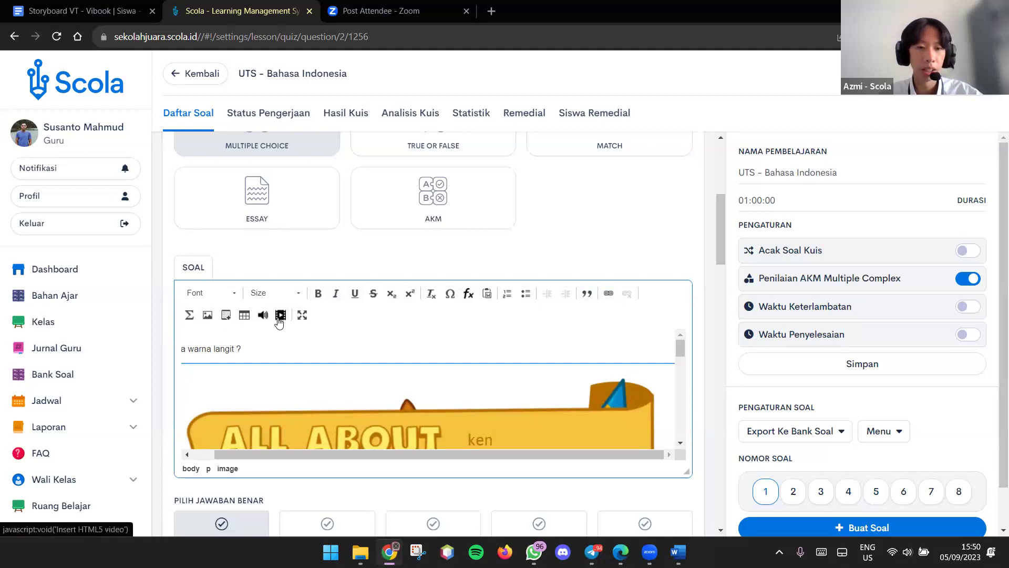
{"action": "left_click", "coordinate": [305, 318]}
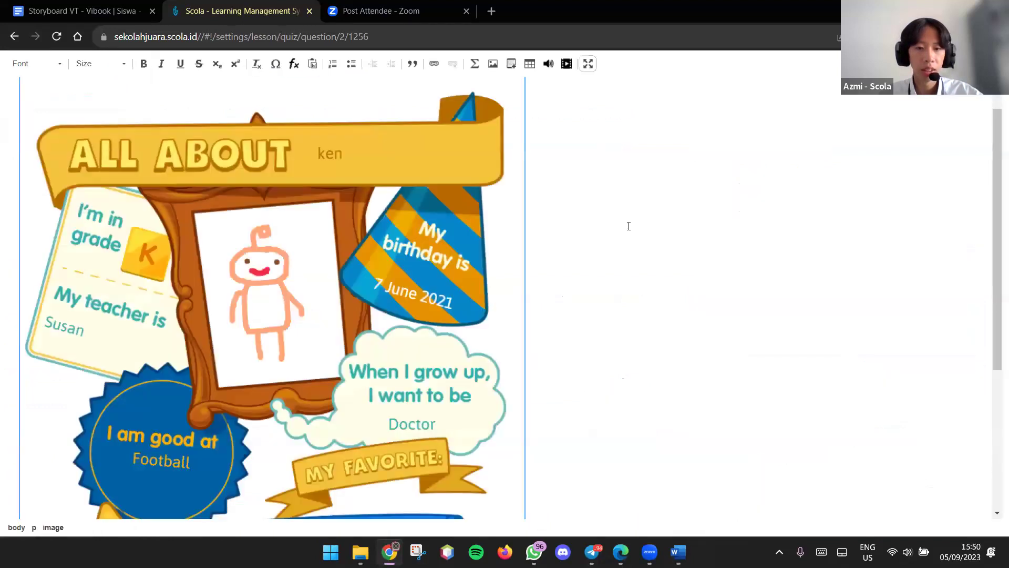
{"action": "scroll", "coordinate": [629, 226], "scroll_direction": "down", "scroll_amount": 1}
{"action": "scroll", "coordinate": [628, 227], "scroll_direction": "down", "scroll_amount": 4}
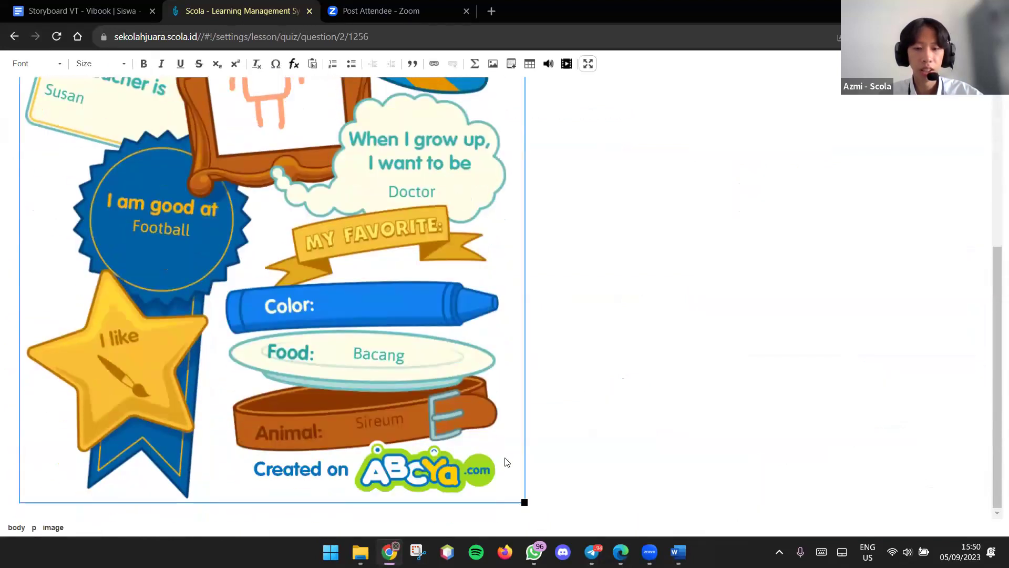
{"action": "left_click_drag", "start_coordinate": [523, 502], "coordinate": [166, 211]}
{"action": "left_click", "coordinate": [343, 197]}
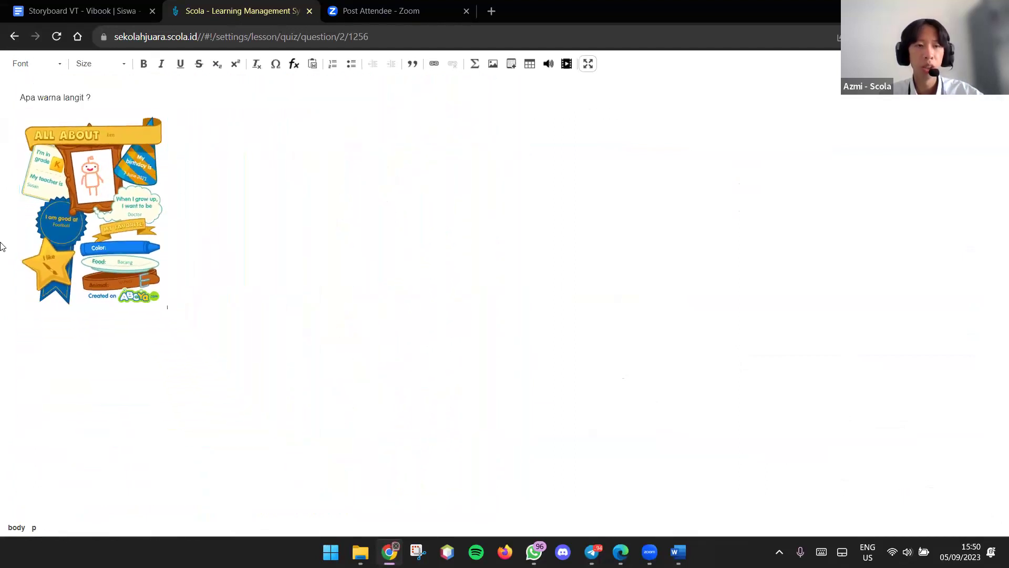
Check the picture's size and alignment settings in Image Properties, and restore the question editor to its normal size.
{"action": "double_click", "coordinate": [98, 213]}
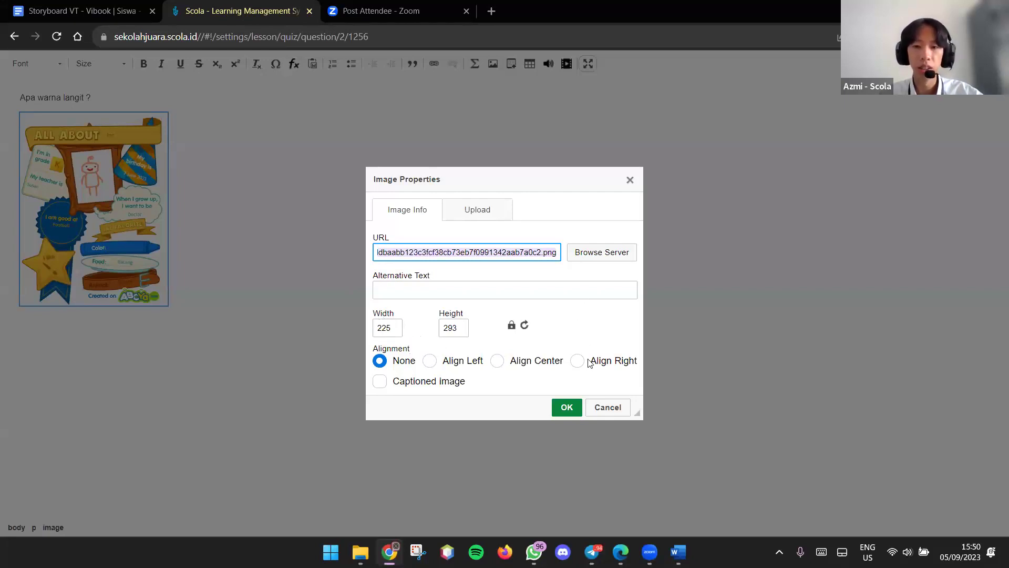
{"action": "left_click", "coordinate": [567, 406]}
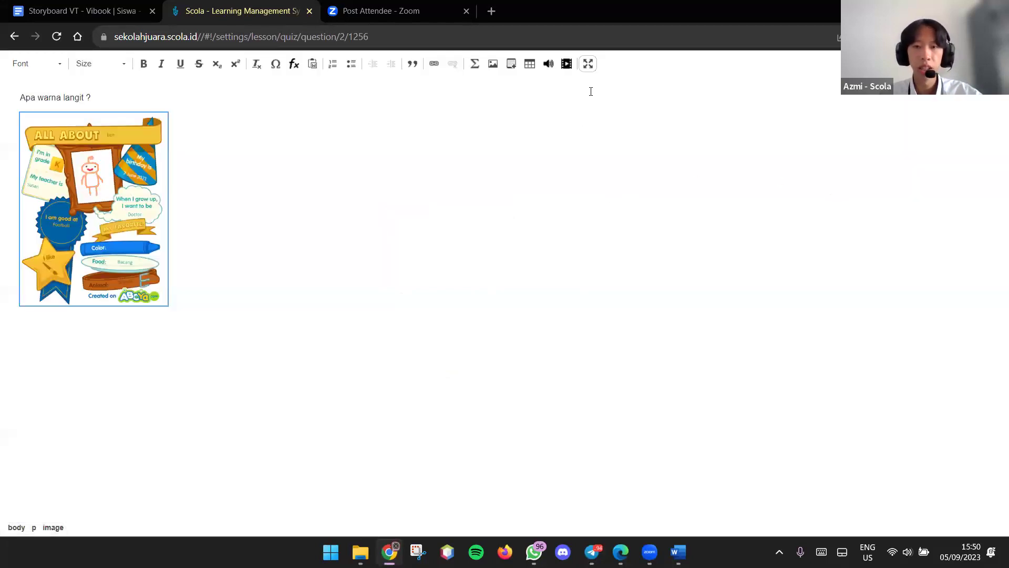
{"action": "left_click", "coordinate": [588, 64]}
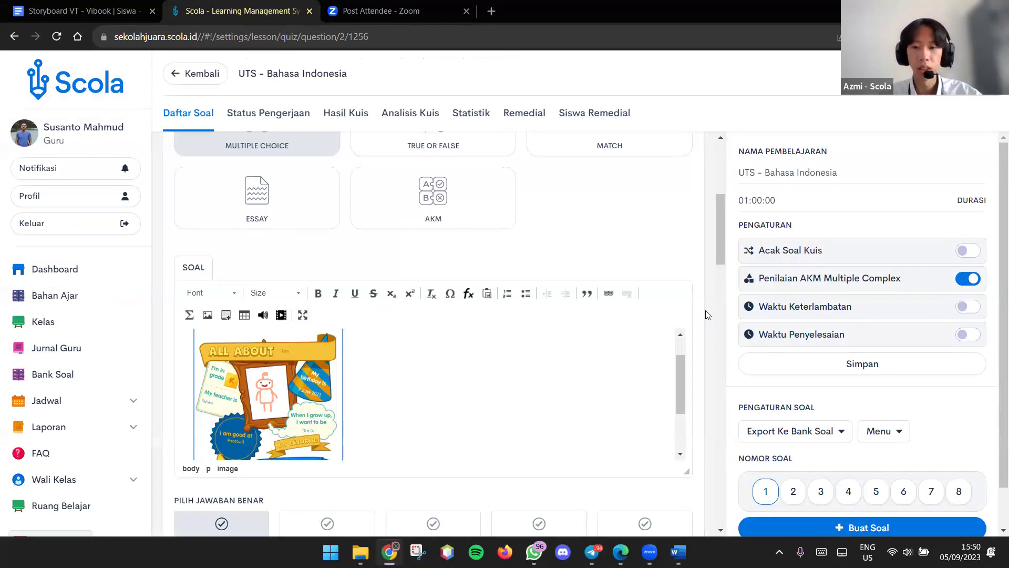
Save the changes to question 1.
{"action": "scroll", "coordinate": [682, 417], "scroll_direction": "down", "scroll_amount": 20}
{"action": "scroll", "coordinate": [682, 417], "scroll_direction": "down", "scroll_amount": 5}
{"action": "left_click", "coordinate": [664, 502]}
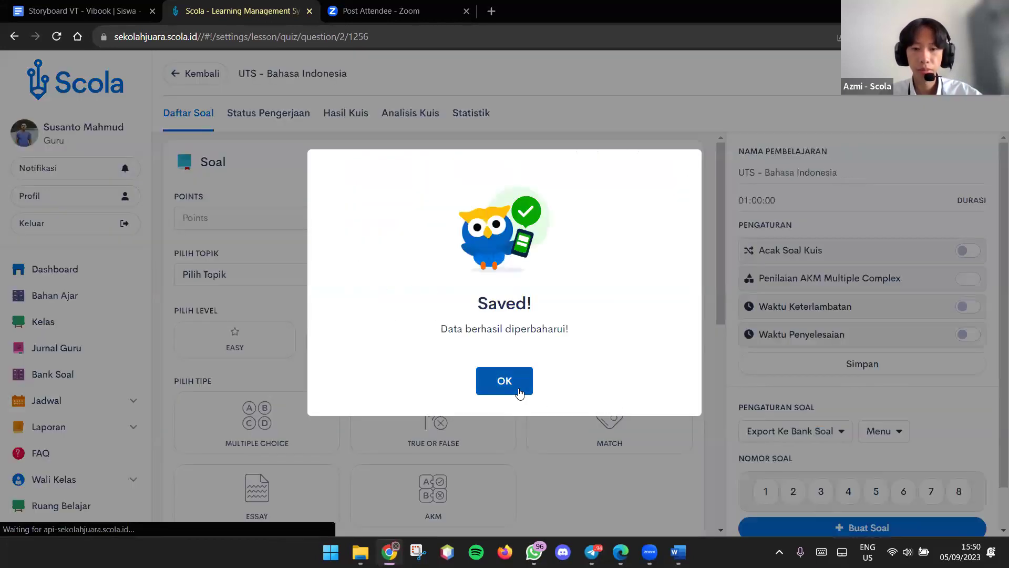
{"action": "left_click", "coordinate": [519, 389]}
Preview question 1 with its resized picture in the exam's question list, and return to the question editor.
{"action": "scroll", "coordinate": [899, 419], "scroll_direction": "down", "scroll_amount": 2}
{"action": "left_click", "coordinate": [891, 511]}
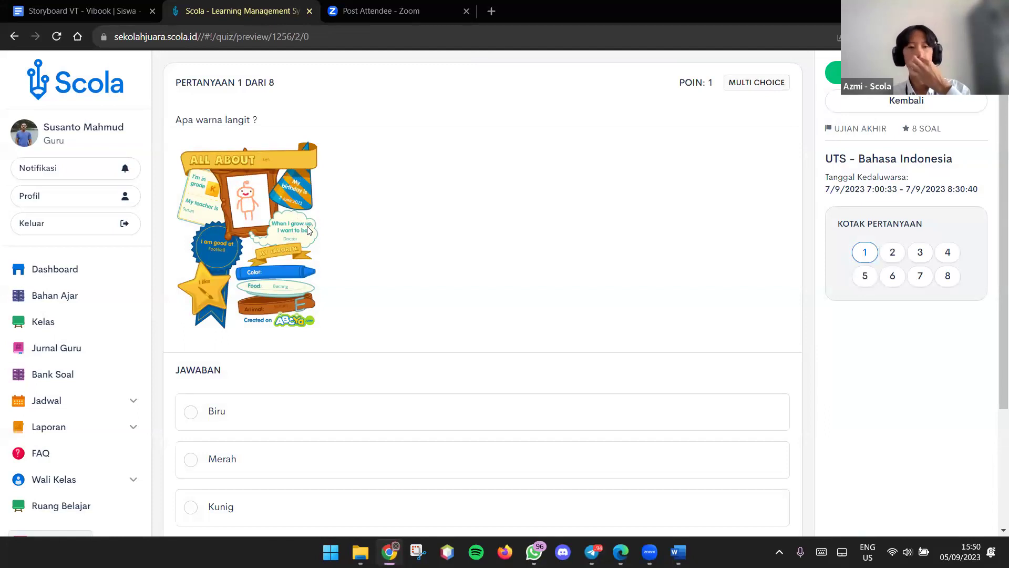
{"action": "left_click", "coordinate": [945, 108]}
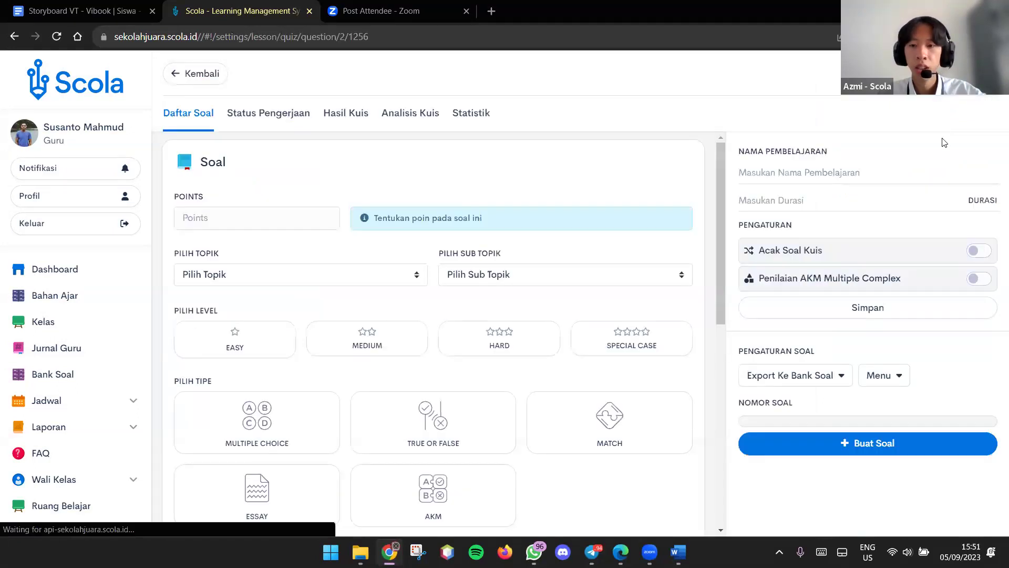
Enable Acak Soal Kuis for the UTS - Bahasa Indonesia exam and set the shuffle type to Acak mengulang.
{"action": "scroll", "coordinate": [868, 415], "scroll_direction": "down", "scroll_amount": 1}
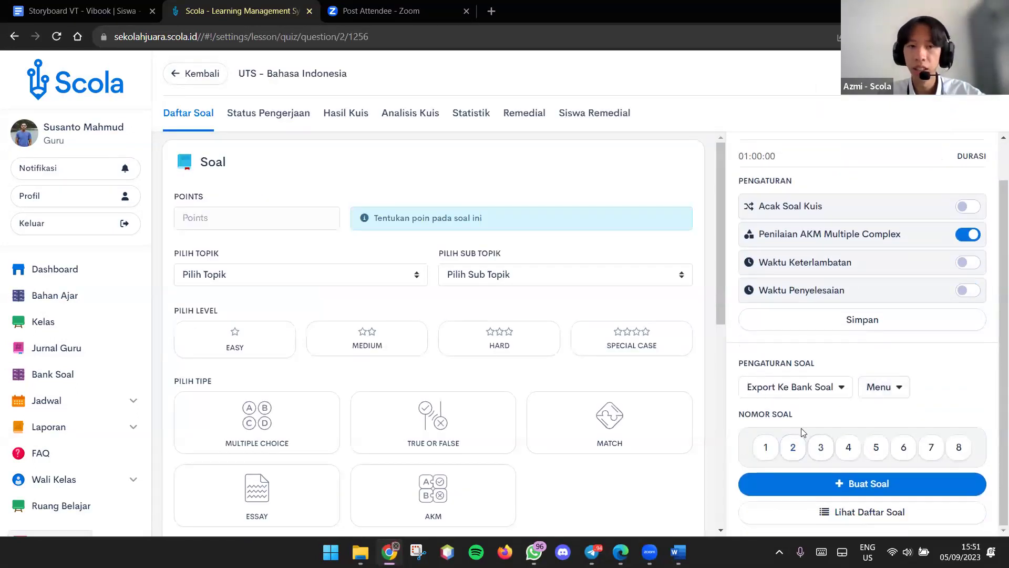
{"action": "scroll", "coordinate": [794, 350], "scroll_direction": "up", "scroll_amount": 1}
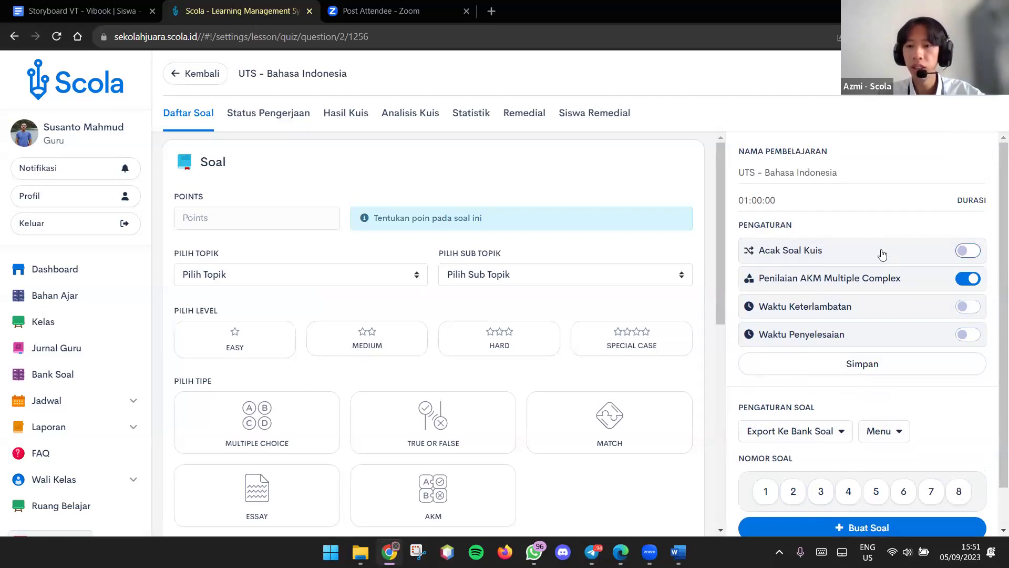
{"action": "left_click", "coordinate": [968, 253]}
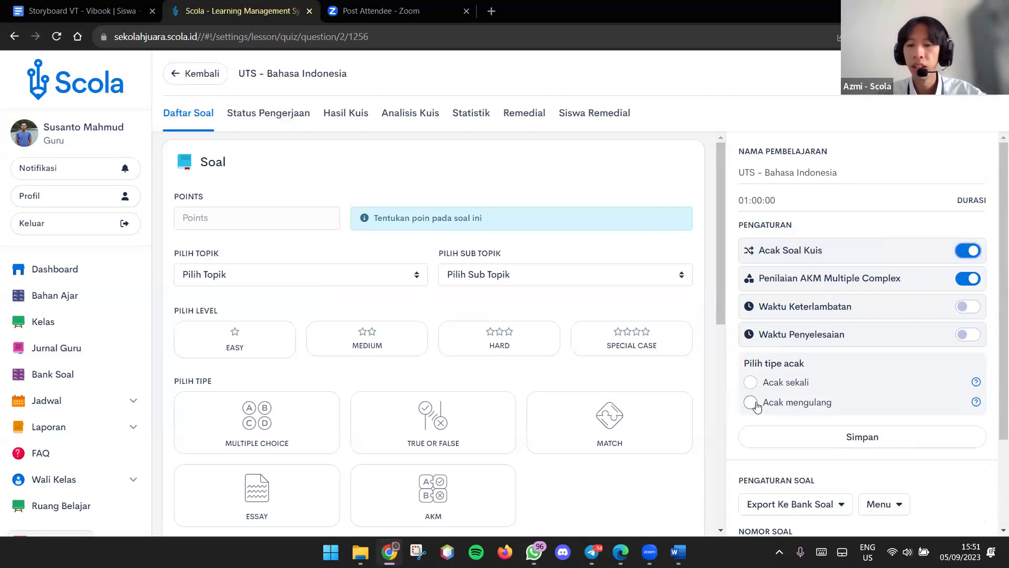
{"action": "left_click", "coordinate": [751, 382]}
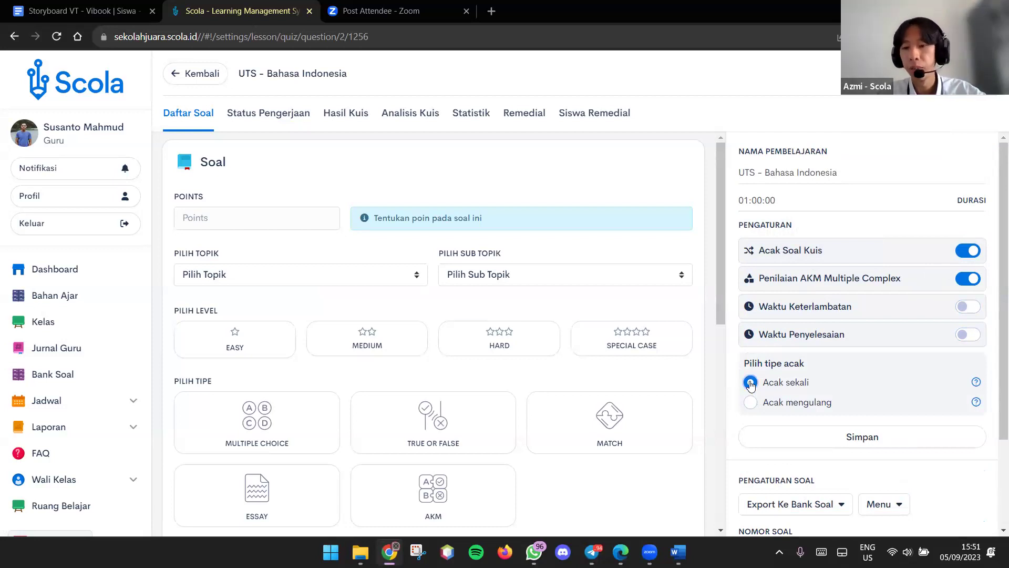
{"action": "left_click", "coordinate": [750, 403]}
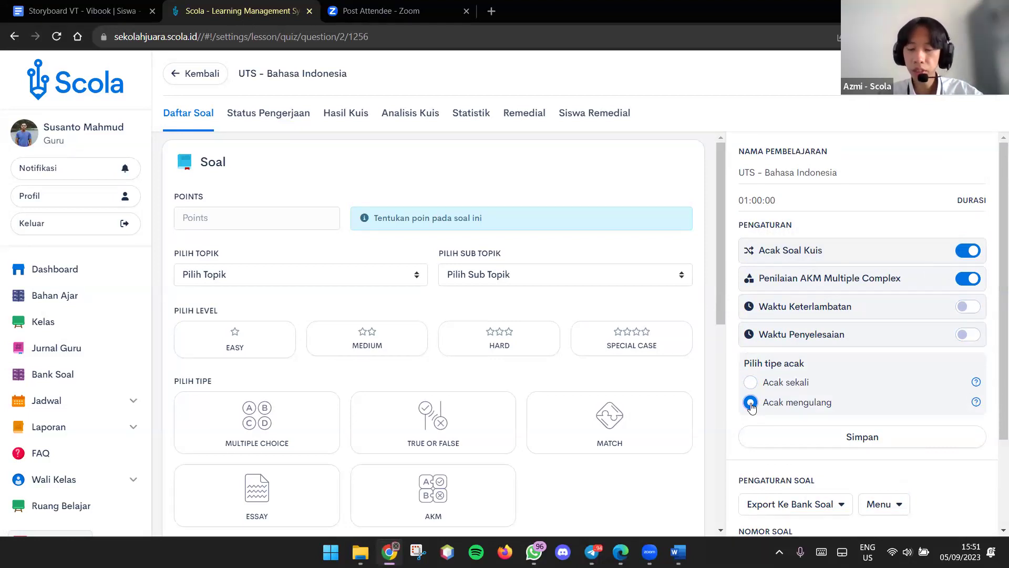
Save the UTS - Bahasa Indonesia quiz settings with Acak mengulang as the shuffle type.
{"action": "left_click", "coordinate": [751, 402]}
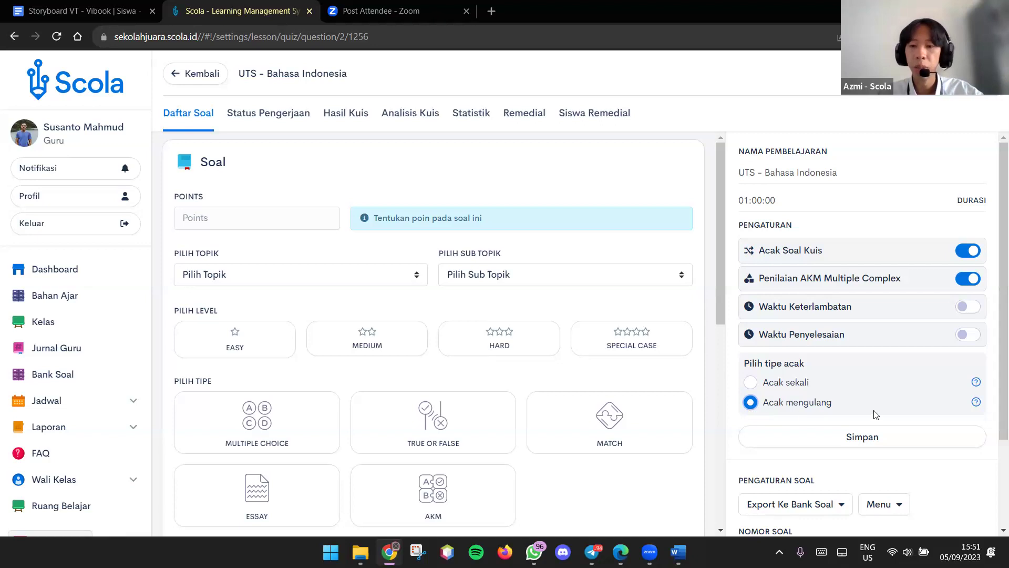
{"action": "left_click", "coordinate": [890, 443]}
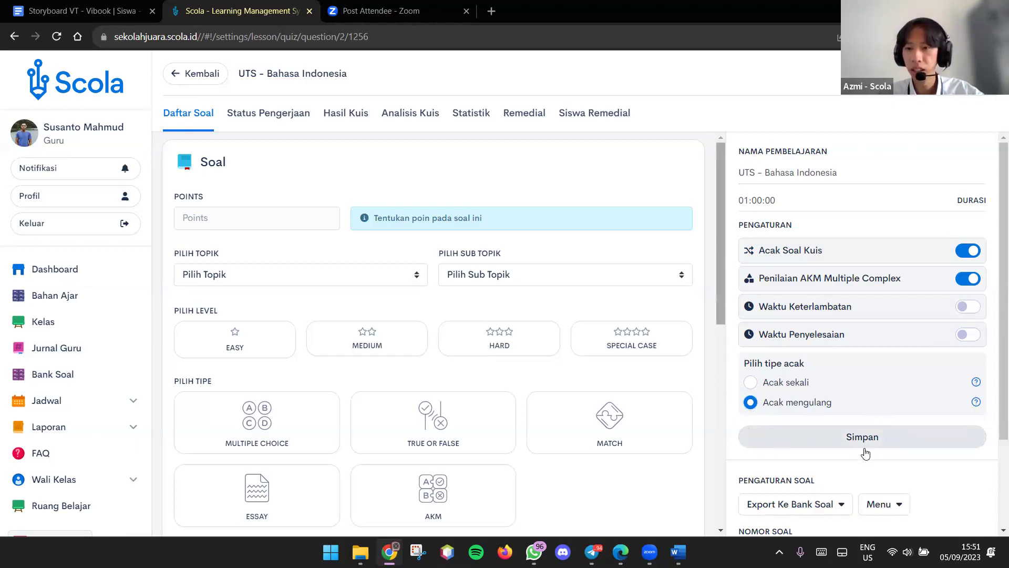
{"action": "left_click", "coordinate": [862, 169]}
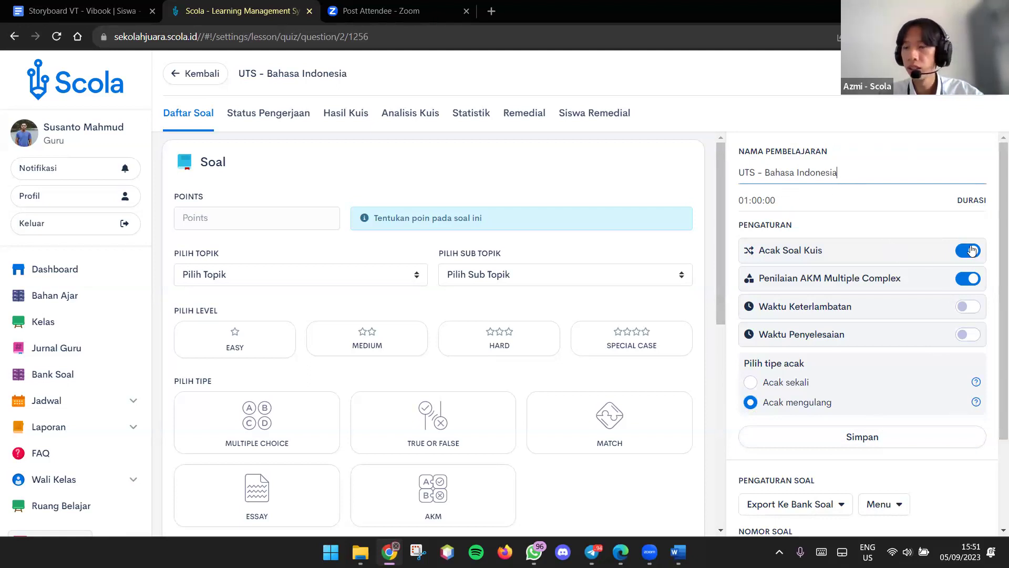
{"action": "left_click", "coordinate": [866, 447]}
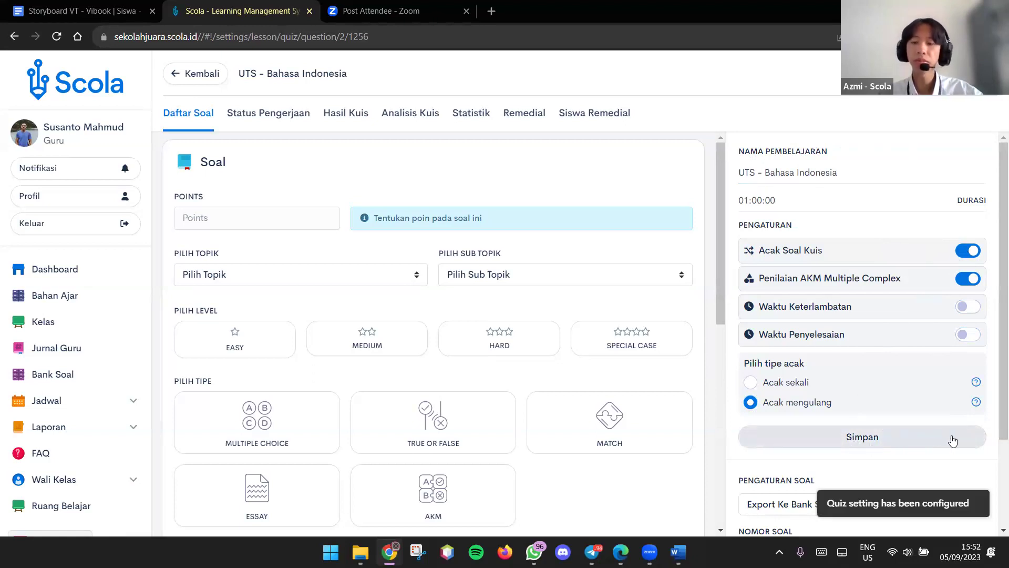
{"action": "scroll", "coordinate": [954, 439], "scroll_direction": "down", "scroll_amount": 2}
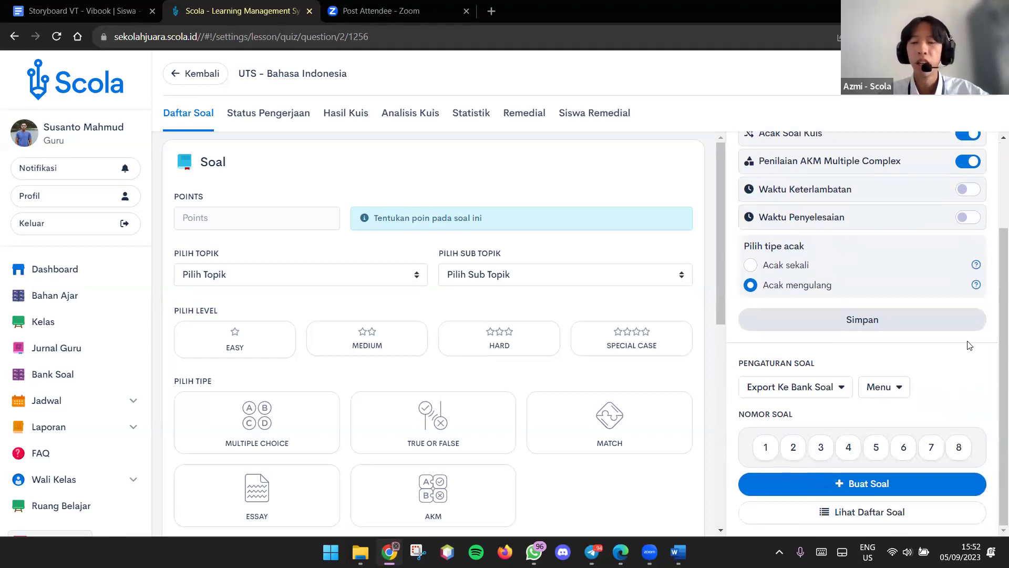
{"action": "scroll", "coordinate": [846, 284], "scroll_direction": "up", "scroll_amount": 2}
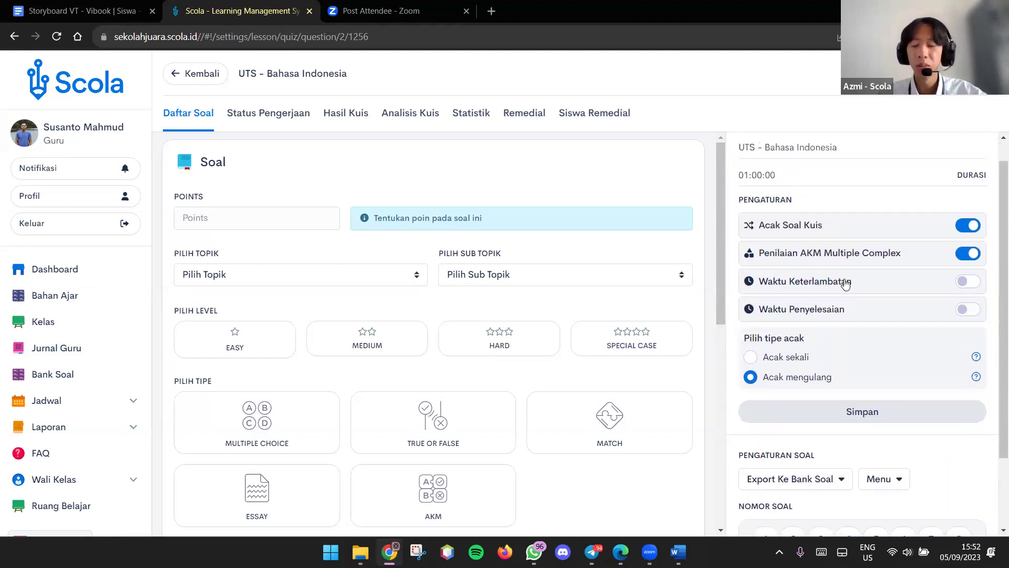
{"action": "scroll", "coordinate": [846, 283], "scroll_direction": "up", "scroll_amount": 1}
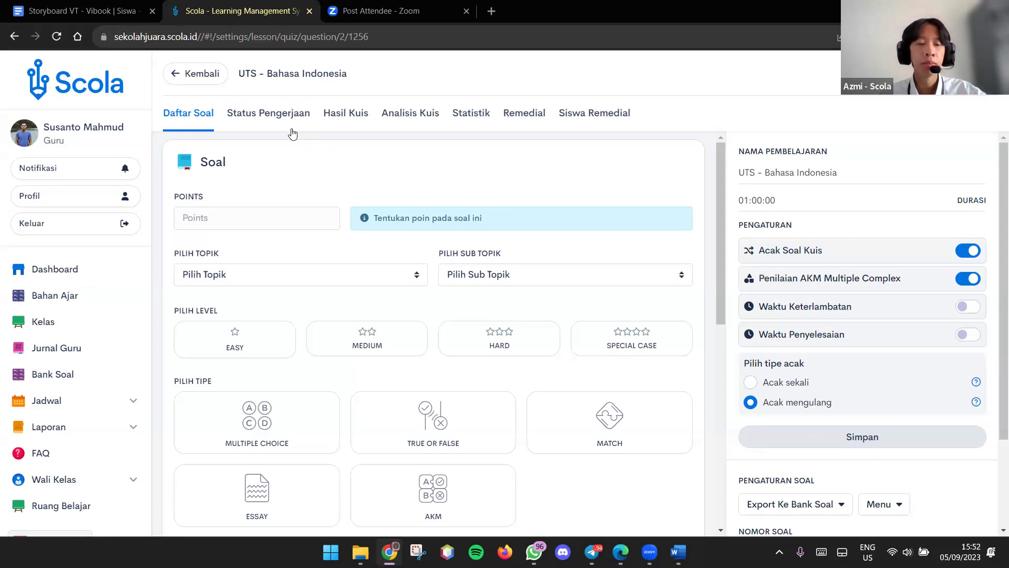
Check the students' completion status and quiz results for the UTS exam, and return to the class topics.
{"action": "left_click", "coordinate": [279, 120]}
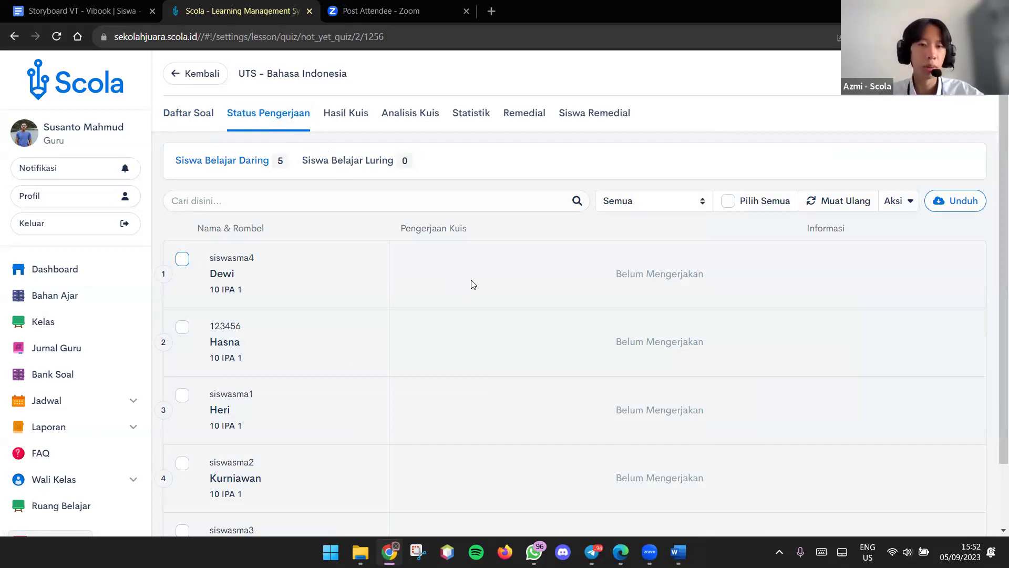
{"action": "left_click", "coordinate": [352, 118]}
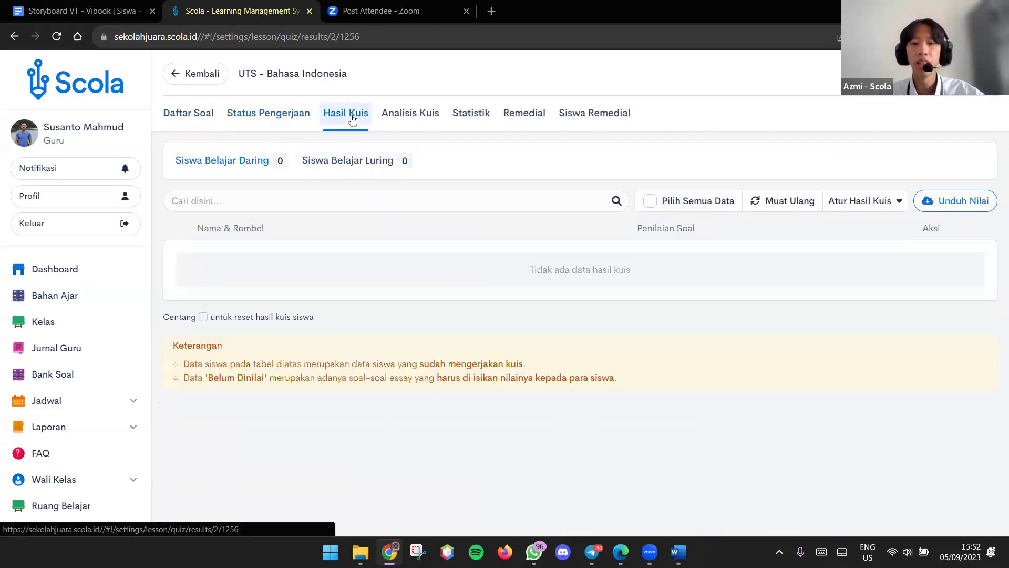
{"action": "left_click", "coordinate": [217, 74]}
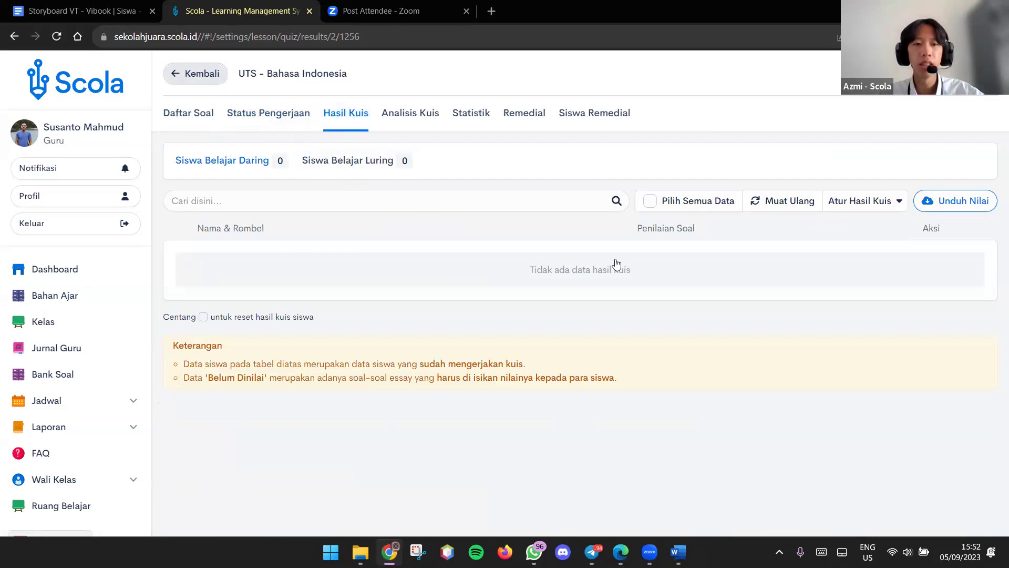
Open the questions of the expired Kuis in the SMA 10A - Bahasa Indonesia class topics.
{"action": "left_click", "coordinate": [765, 266]}
{"action": "scroll", "coordinate": [951, 263], "scroll_direction": "down", "scroll_amount": 6}
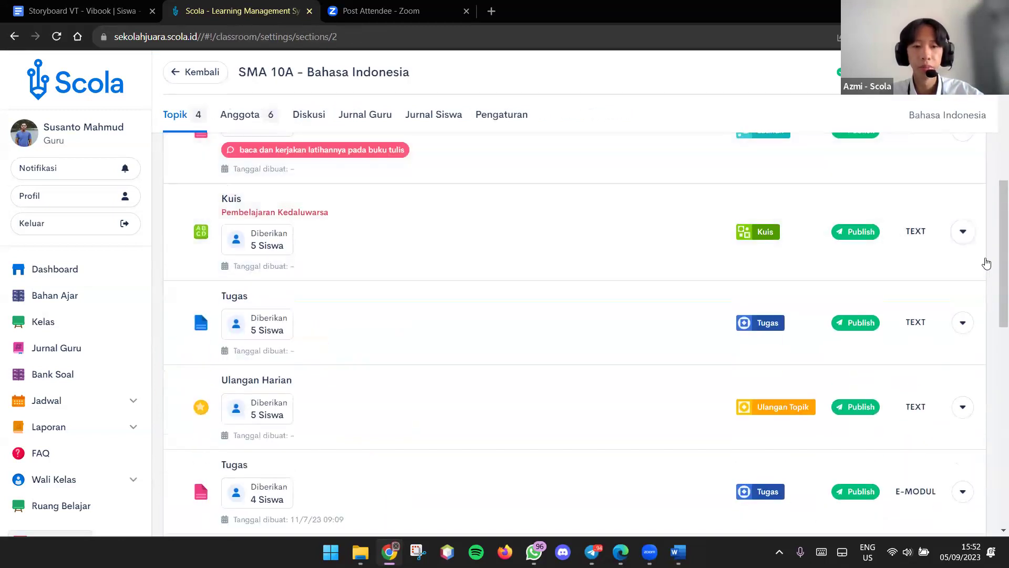
{"action": "left_click", "coordinate": [963, 231]}
{"action": "left_click", "coordinate": [961, 263]}
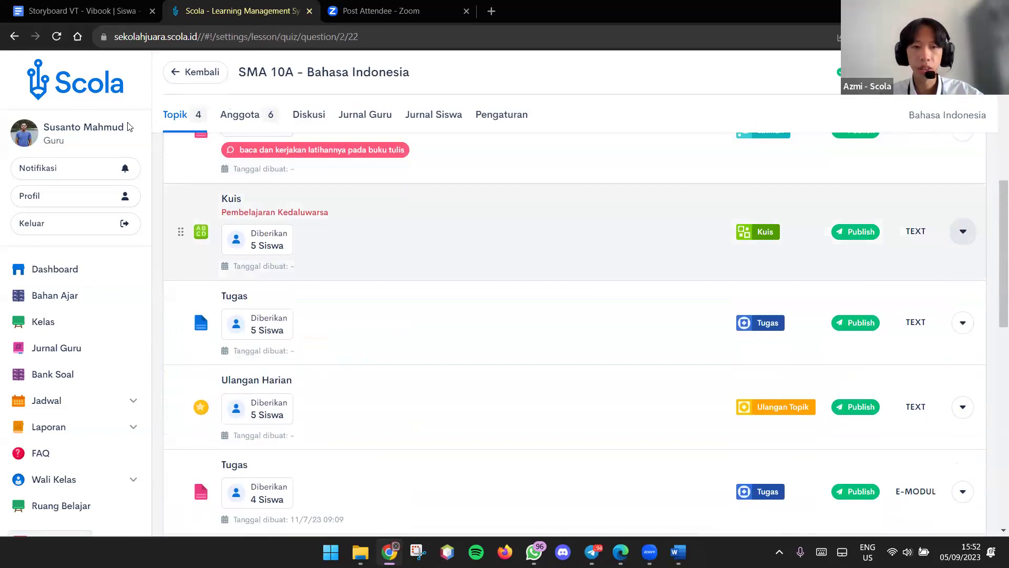
Check the completion status of the Kuis and review the students' scores in Hasil Kuis.
{"action": "left_click", "coordinate": [261, 113]}
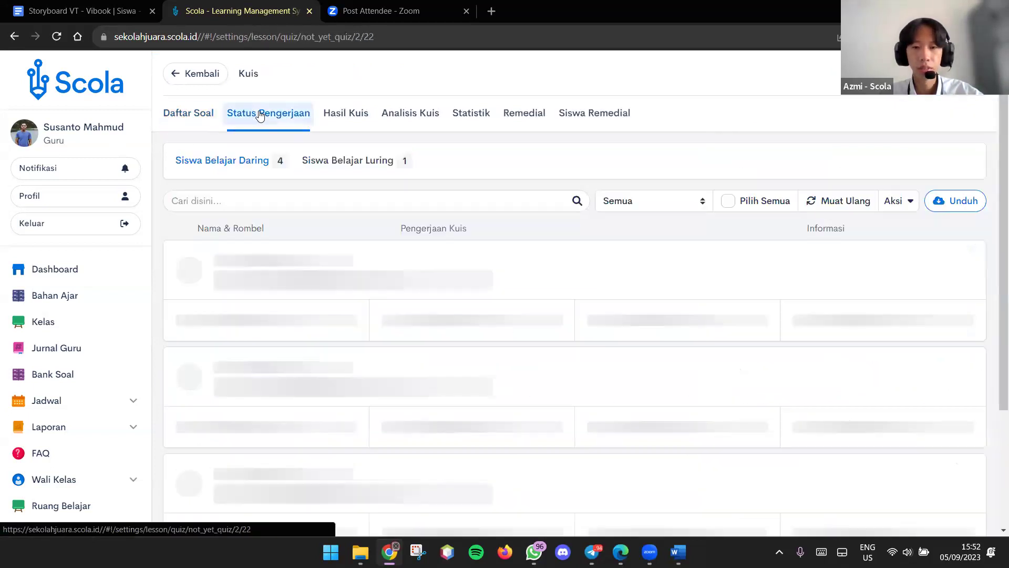
{"action": "left_click", "coordinate": [343, 117]}
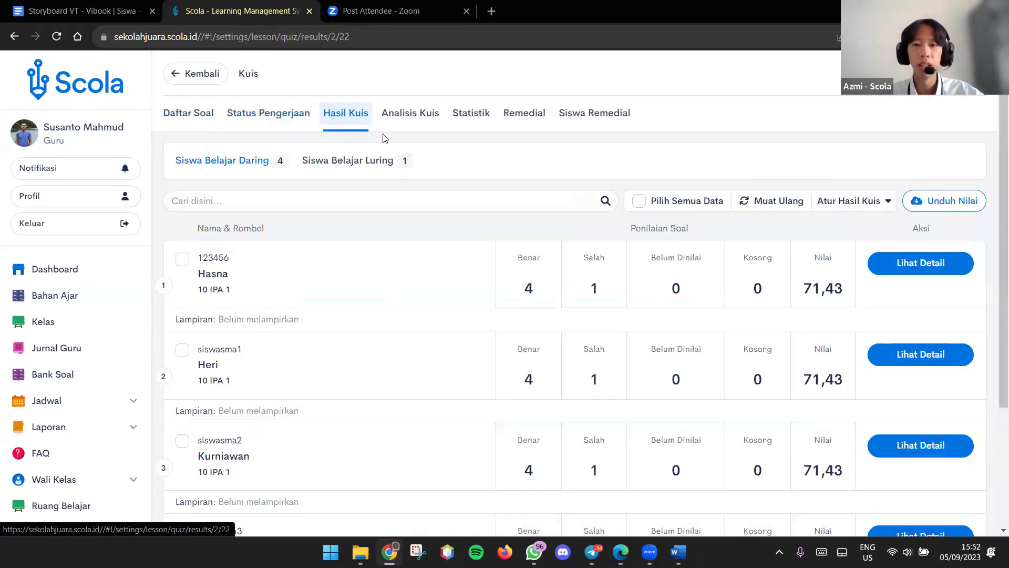
{"action": "scroll", "coordinate": [799, 311], "scroll_direction": "down", "scroll_amount": 3}
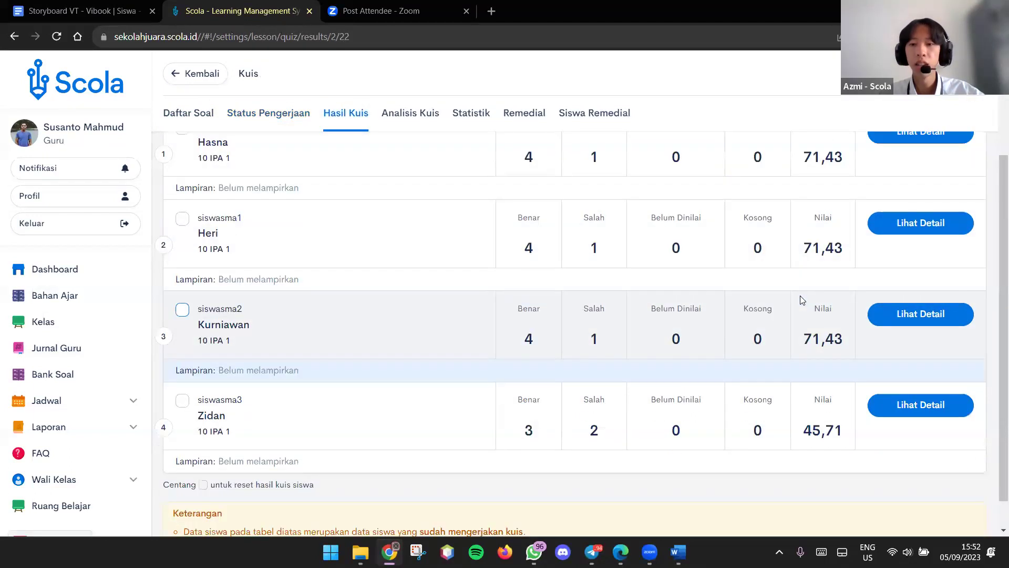
{"action": "scroll", "coordinate": [799, 292], "scroll_direction": "up", "scroll_amount": 3}
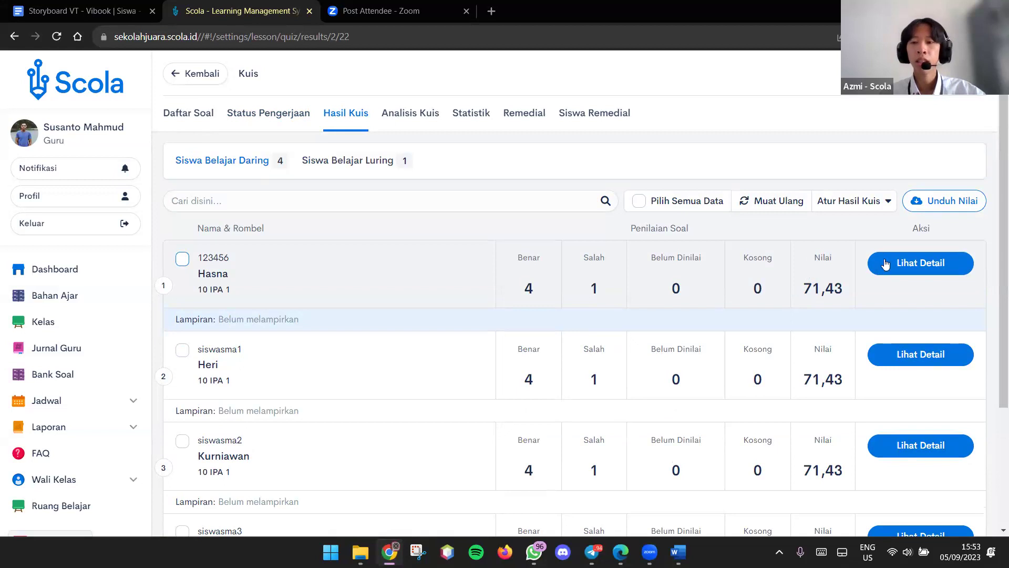
Open the first student's detailed quiz report and filter its questions to Essay.
{"action": "left_click", "coordinate": [906, 264]}
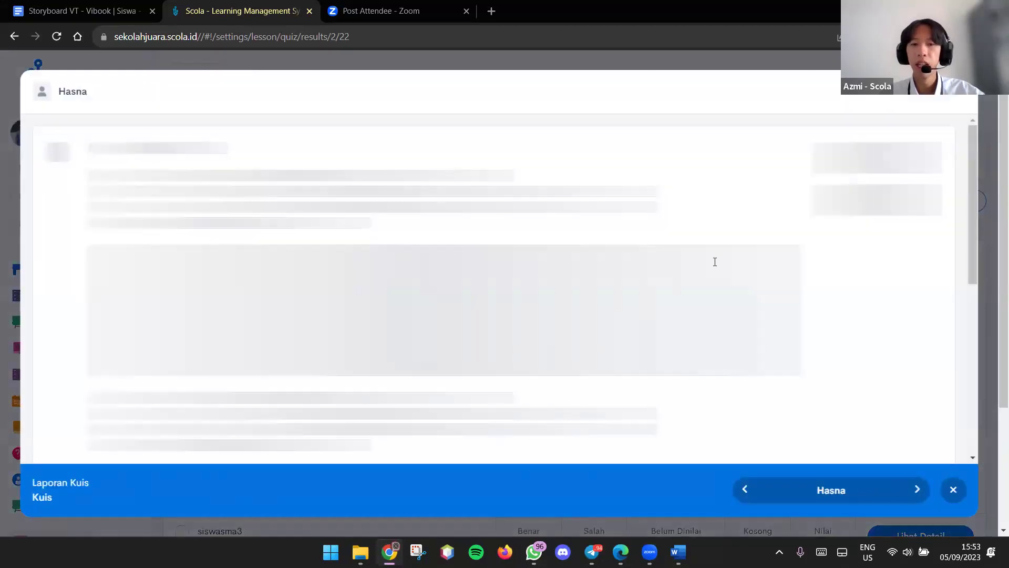
{"action": "left_click", "coordinate": [171, 142]}
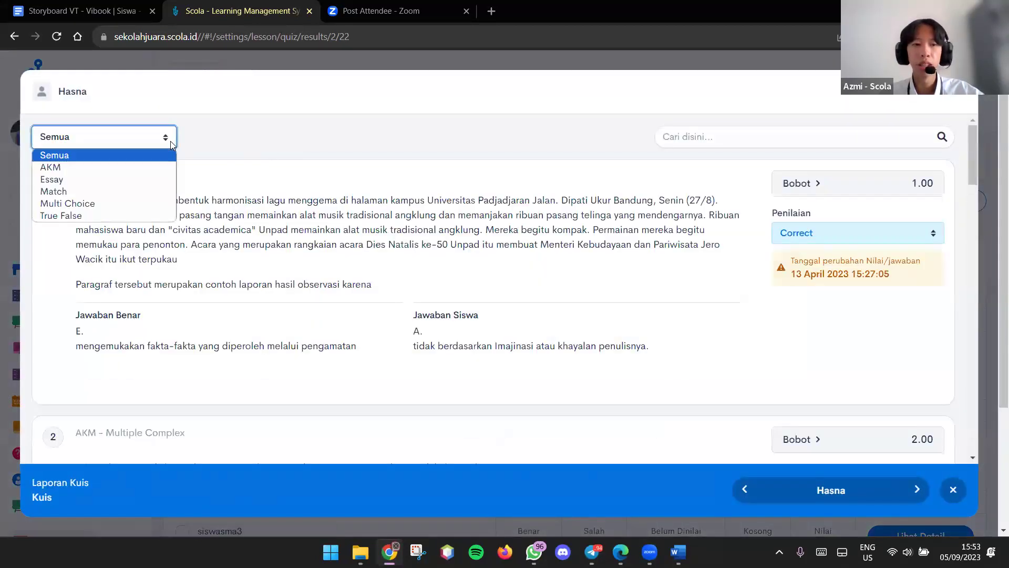
{"action": "left_click", "coordinate": [121, 181]}
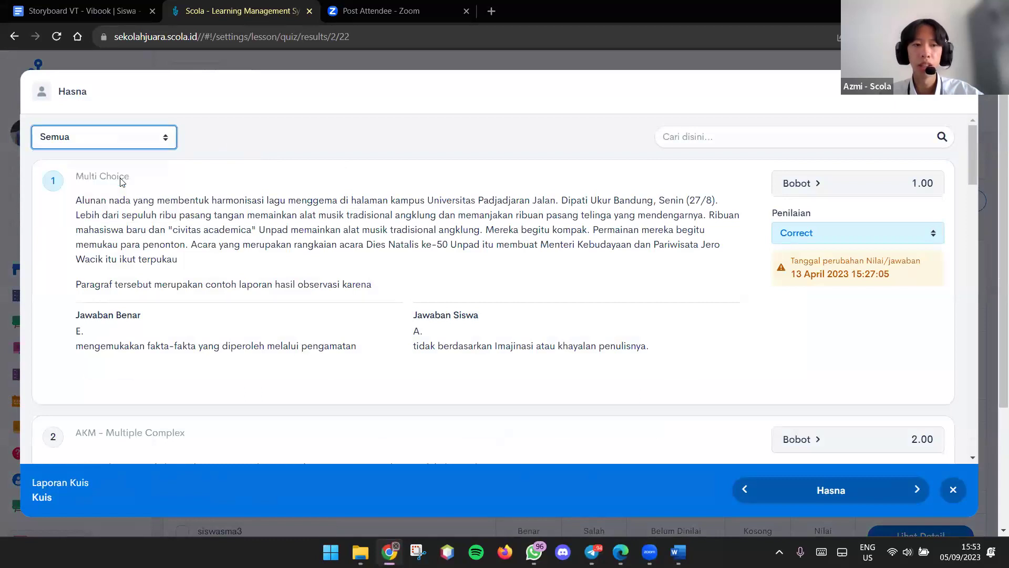
Examine the student's essay answer and the correction editor and attachment field below it.
{"action": "scroll", "coordinate": [475, 202], "scroll_direction": "down", "scroll_amount": 3}
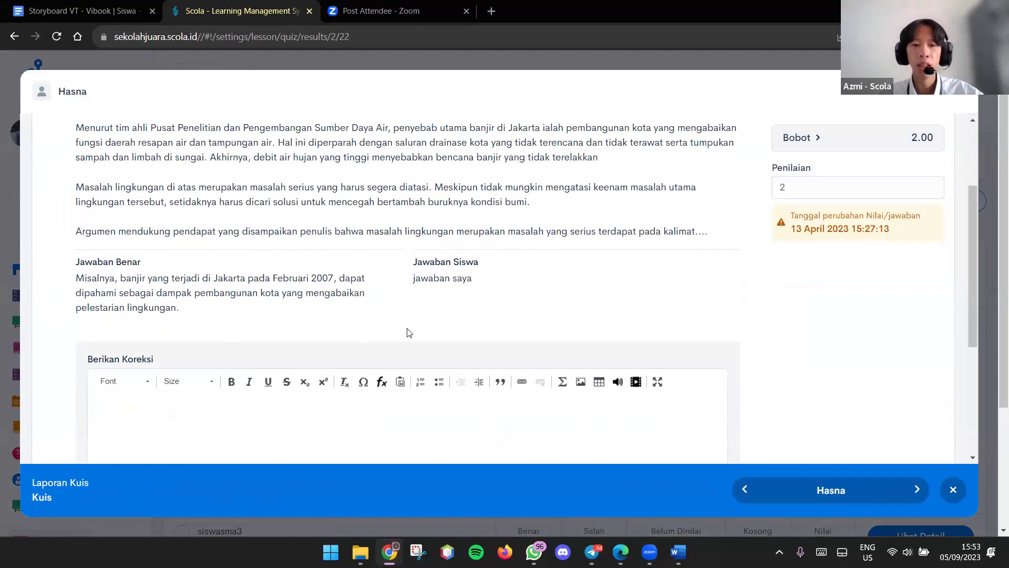
{"action": "scroll", "coordinate": [515, 267], "scroll_direction": "down", "scroll_amount": 3}
{"action": "left_click", "coordinate": [254, 321]}
{"action": "scroll", "coordinate": [349, 347], "scroll_direction": "down", "scroll_amount": 2}
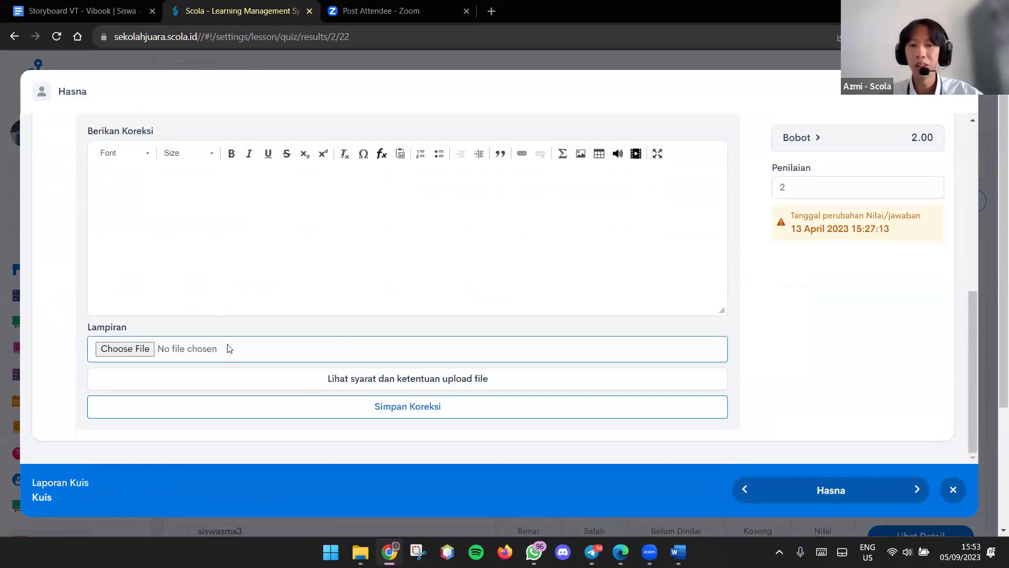
{"action": "scroll", "coordinate": [574, 240], "scroll_direction": "up", "scroll_amount": 1}
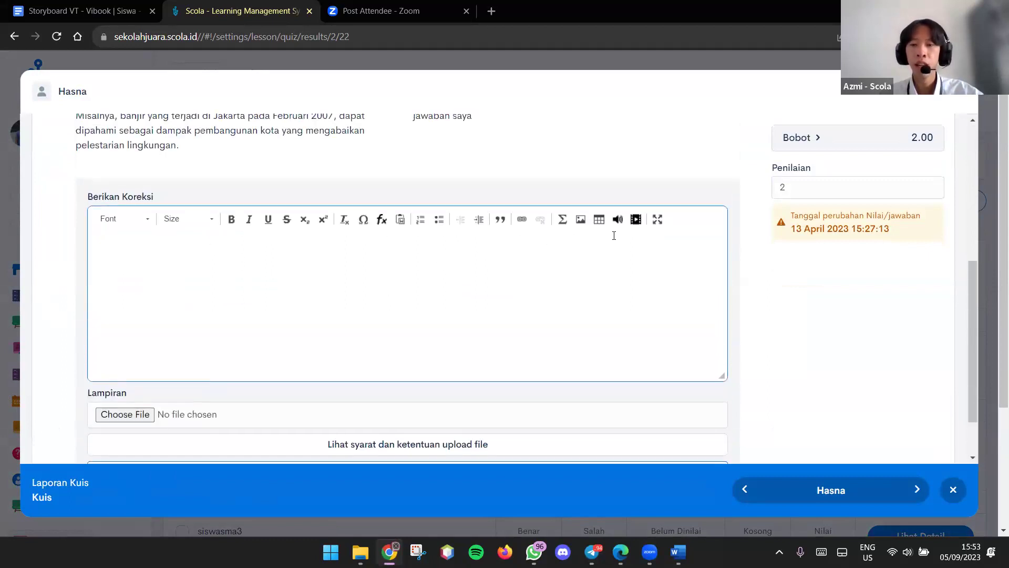
Try scores of 1.5 and 1.2 for the student's essay answer.
{"action": "left_click", "coordinate": [794, 190]}
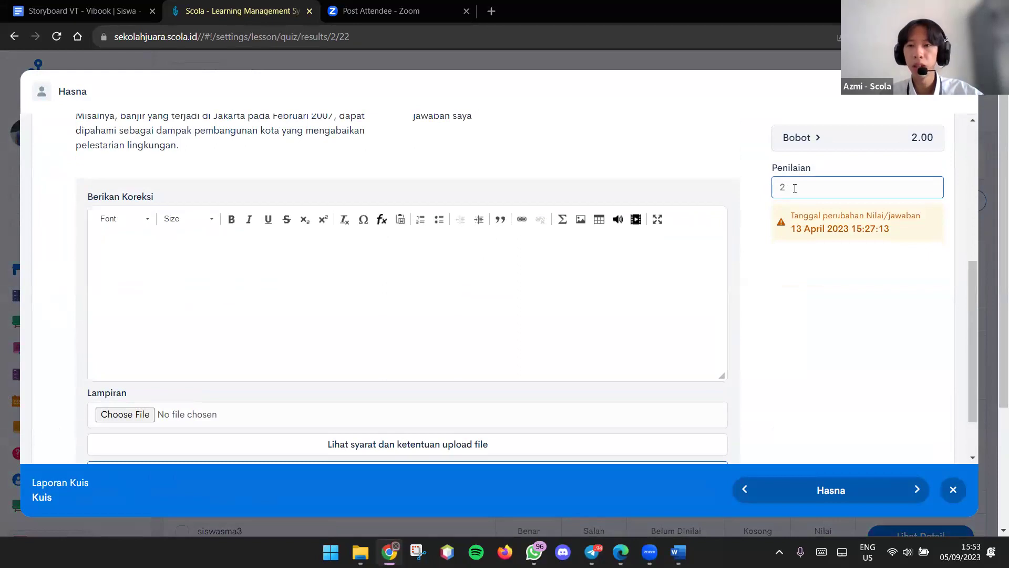
{"action": "left_click", "coordinate": [798, 186]}
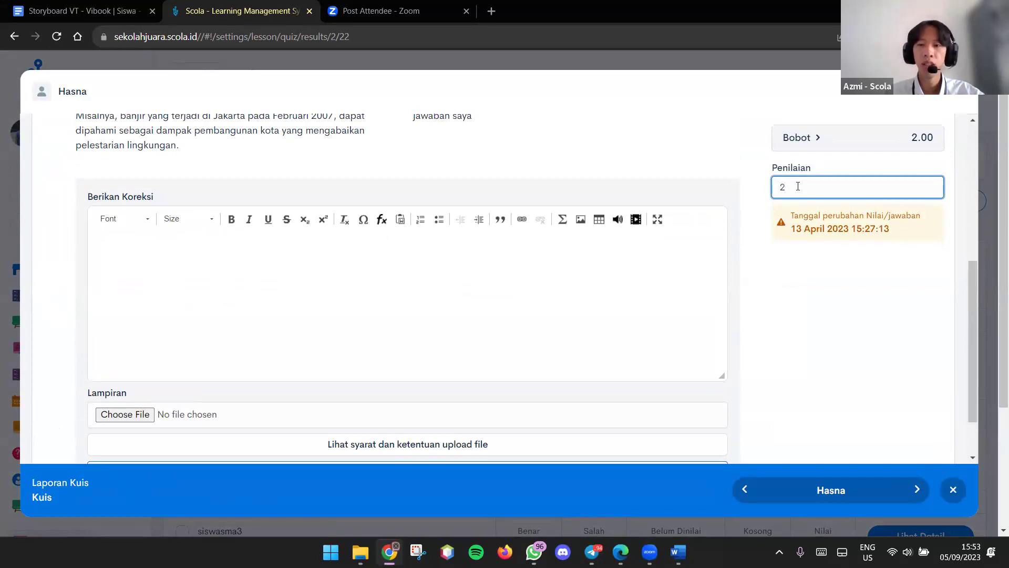
{"action": "type", "text": "1.5"}
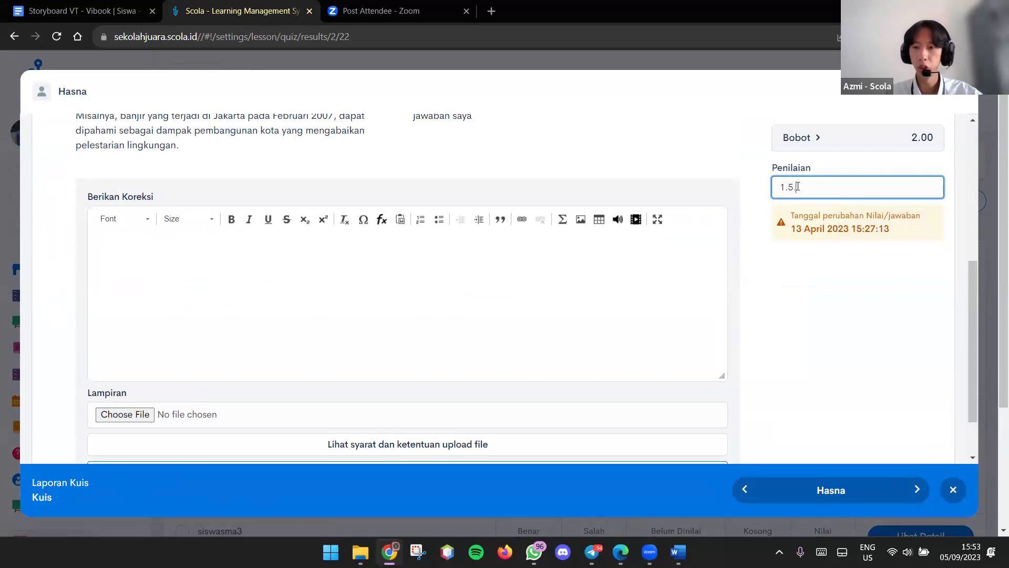
{"action": "key", "text": "BackSpace"}
{"action": "type", "text": "2"}
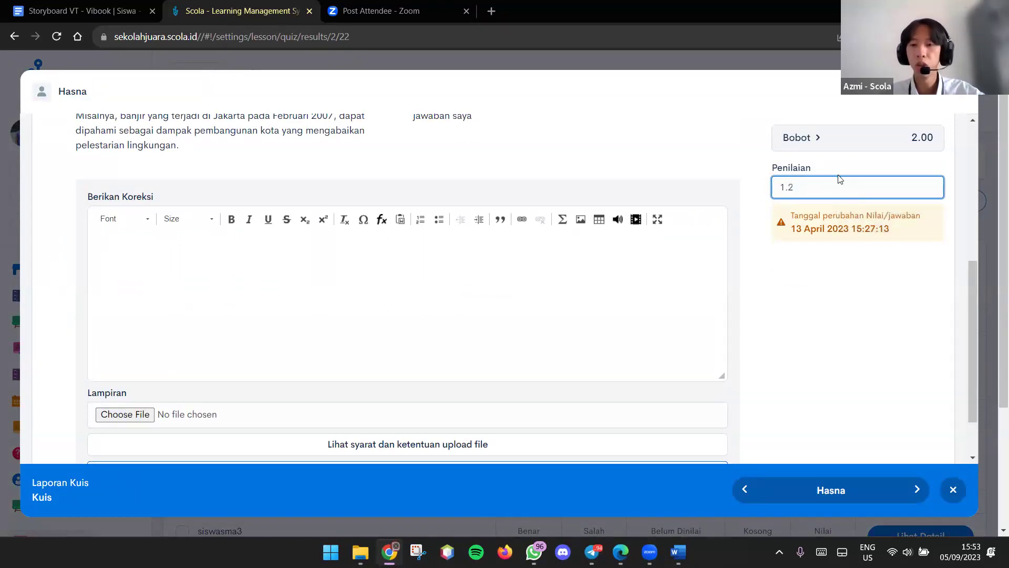
Set the essay answer's score to 2 and close the student's quiz report.
{"action": "key", "text": "BackSpace"}
{"action": "key", "text": "BackSpace"}
{"action": "key", "text": "BackSpace"}
{"action": "type", "text": "2"}
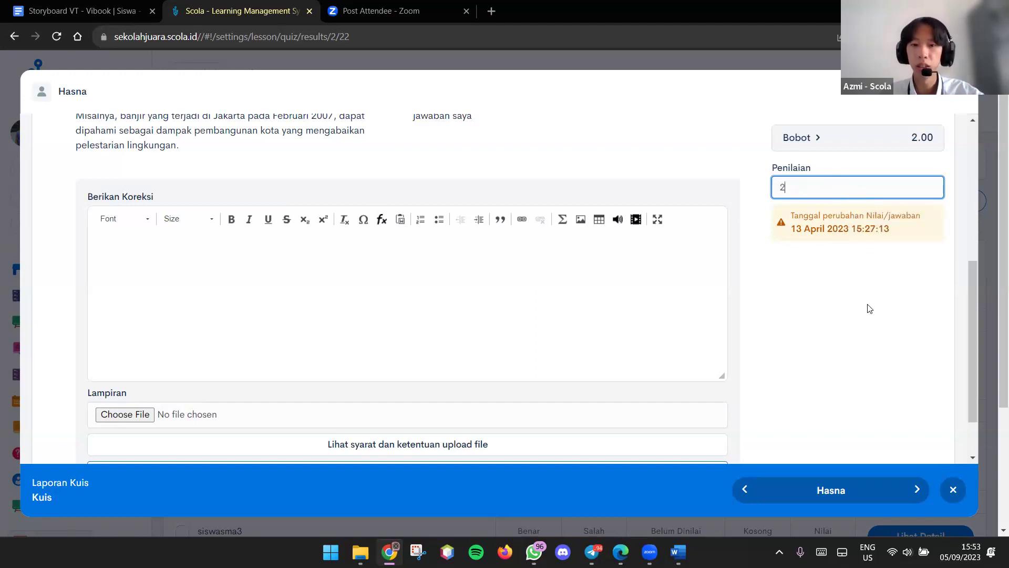
{"action": "scroll", "coordinate": [959, 456], "scroll_direction": "down", "scroll_amount": 2}
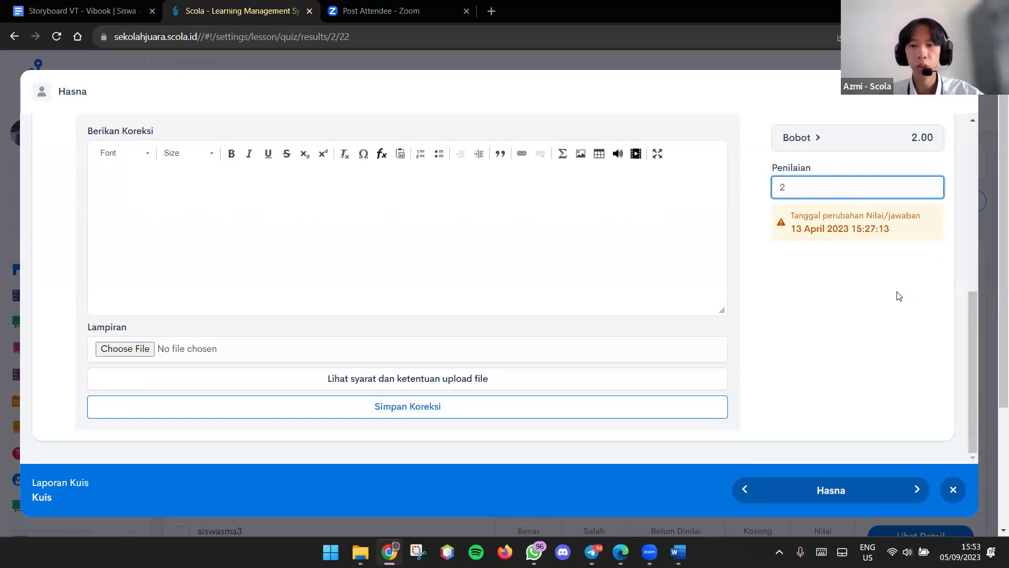
{"action": "left_click", "coordinate": [853, 273]}
{"action": "left_click", "coordinate": [953, 489]}
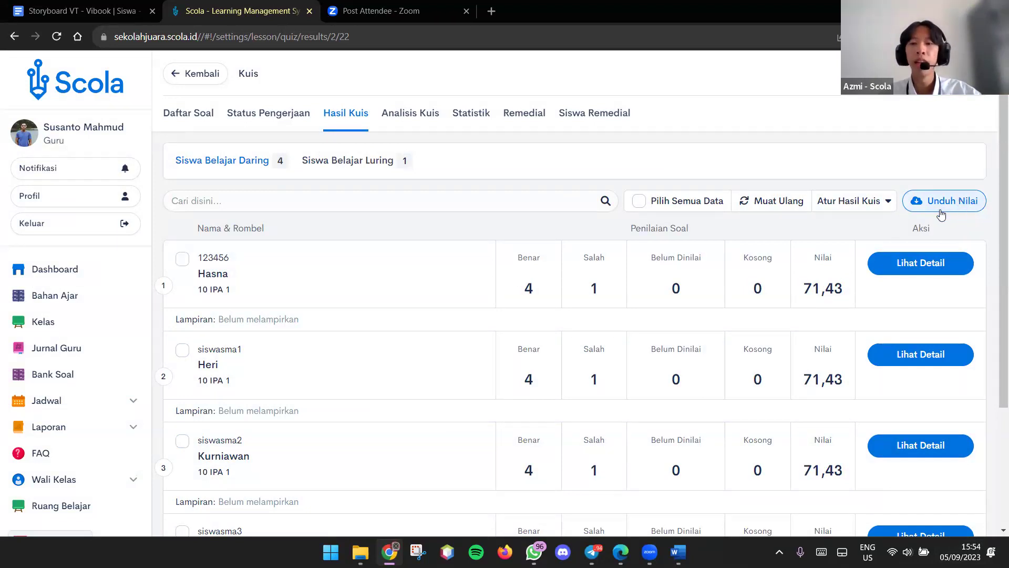
Disable Tampilkan nilai dan pembahasan ke siswa and Tampilkan nilai ke siswa for the Kuis results.
{"action": "left_click", "coordinate": [876, 212]}
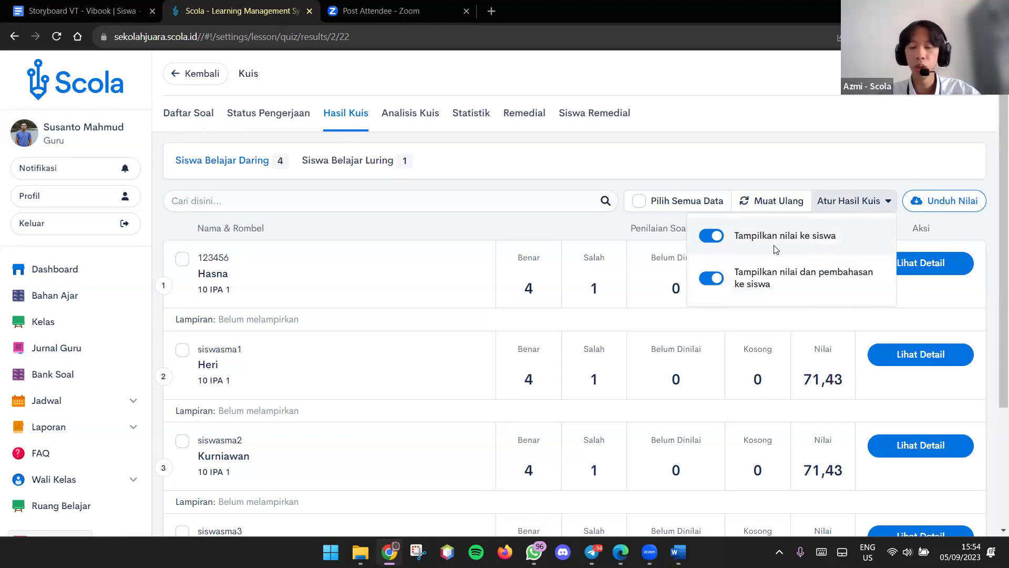
{"action": "left_click", "coordinate": [717, 284]}
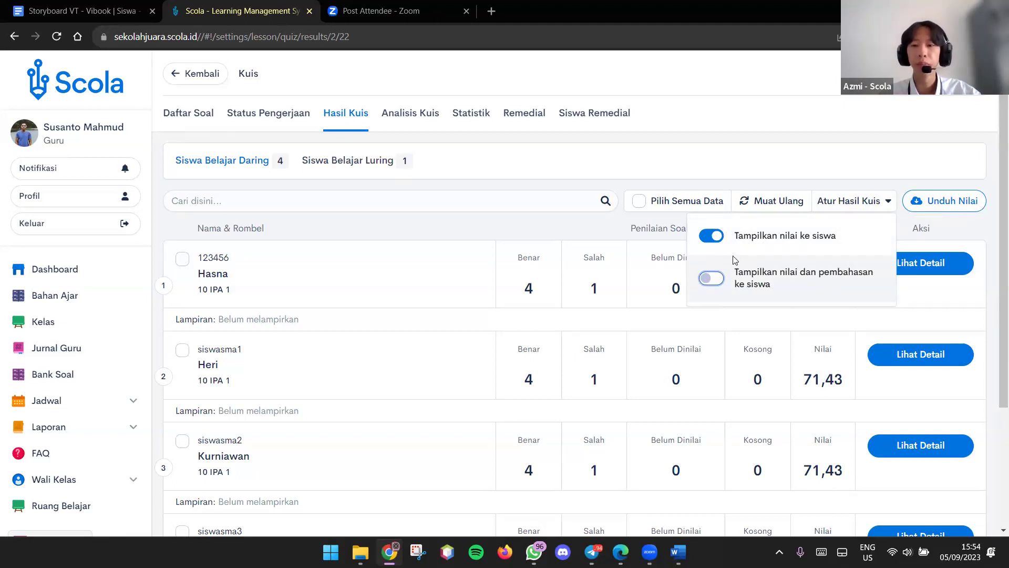
{"action": "left_click", "coordinate": [708, 230]}
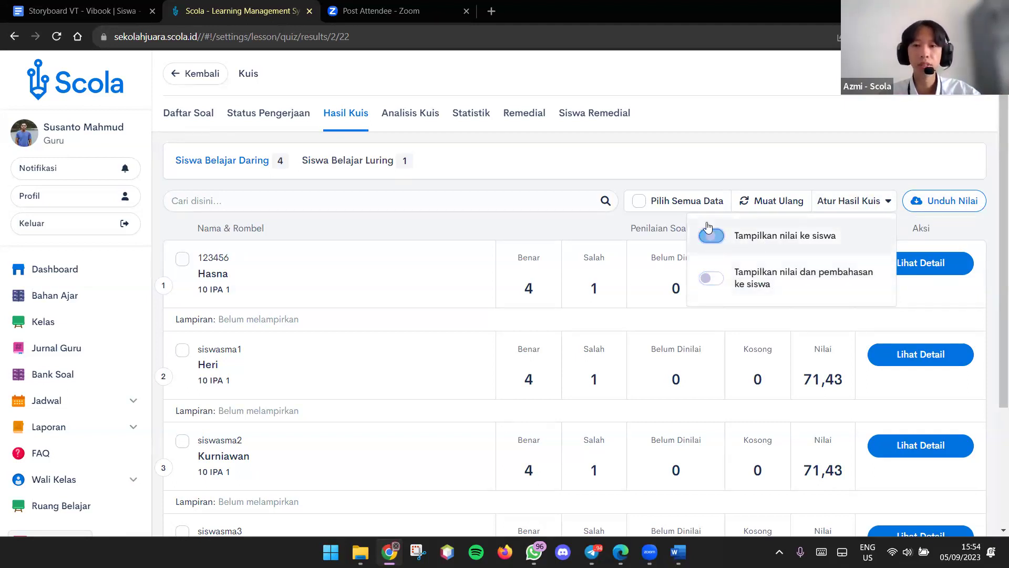
{"action": "left_click", "coordinate": [685, 127]}
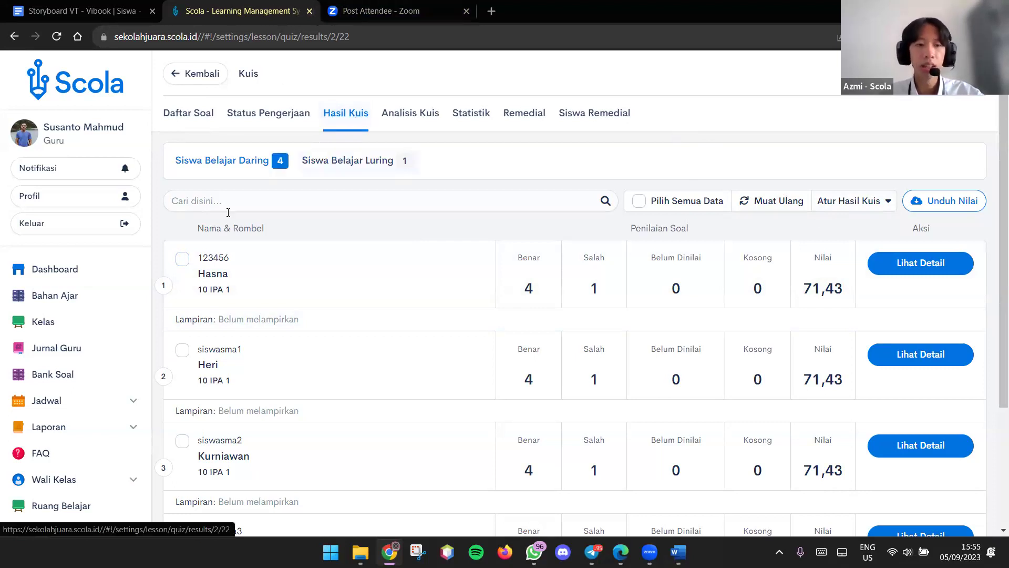
Select the first student's quiz result to reach the reset option, and clear the selection.
{"action": "left_click", "coordinate": [182, 258]}
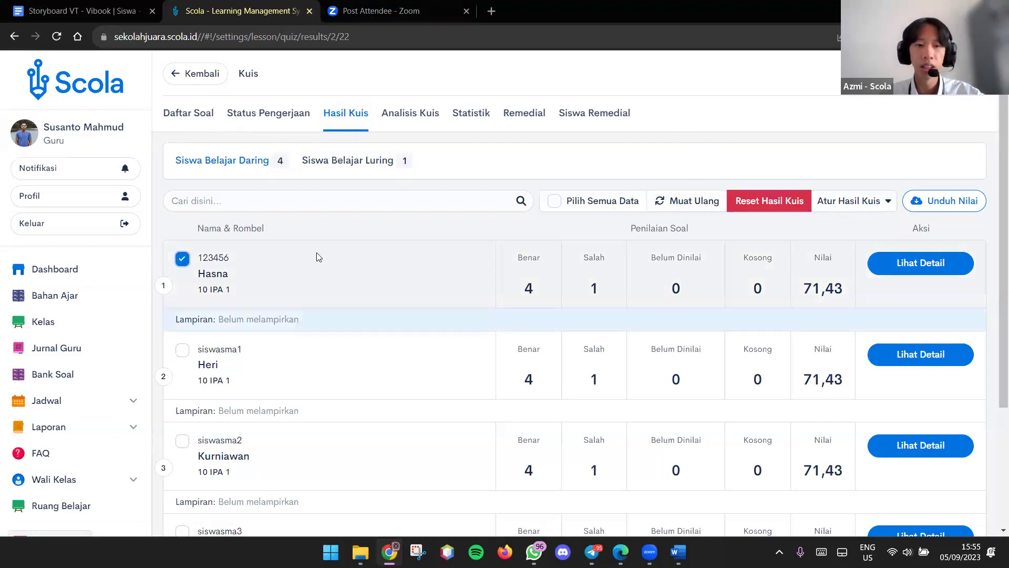
{"action": "left_click", "coordinate": [182, 263]}
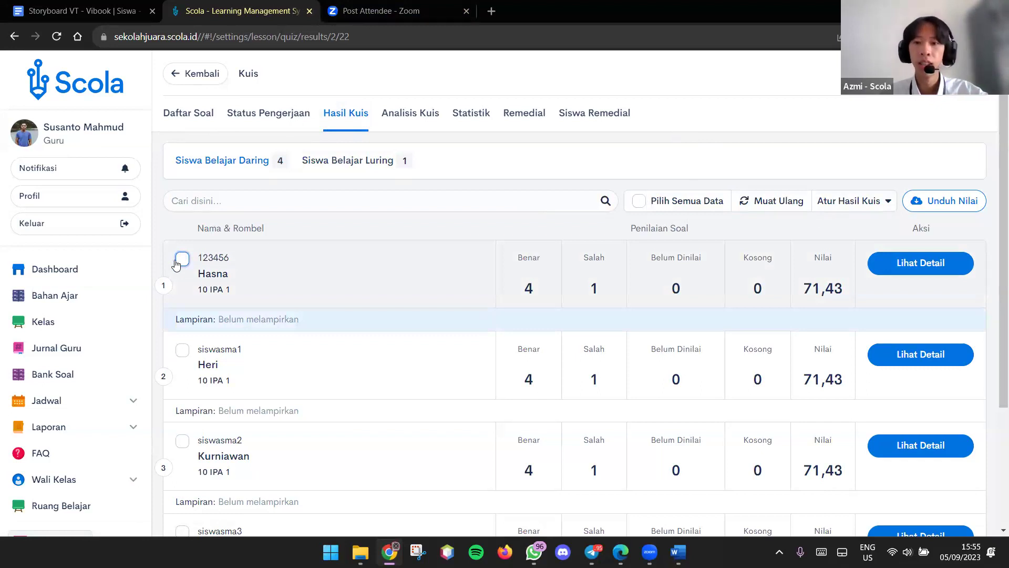
Bring up Reset Hasil Kuis again by selecting the first student's result, and deselect that student.
{"action": "left_click", "coordinate": [182, 260]}
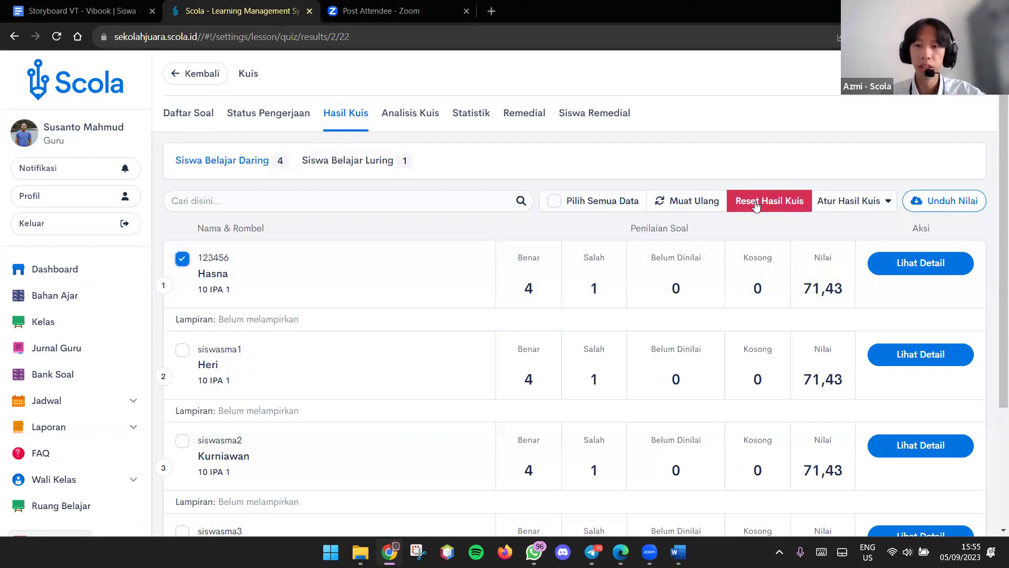
{"action": "left_click", "coordinate": [183, 260]}
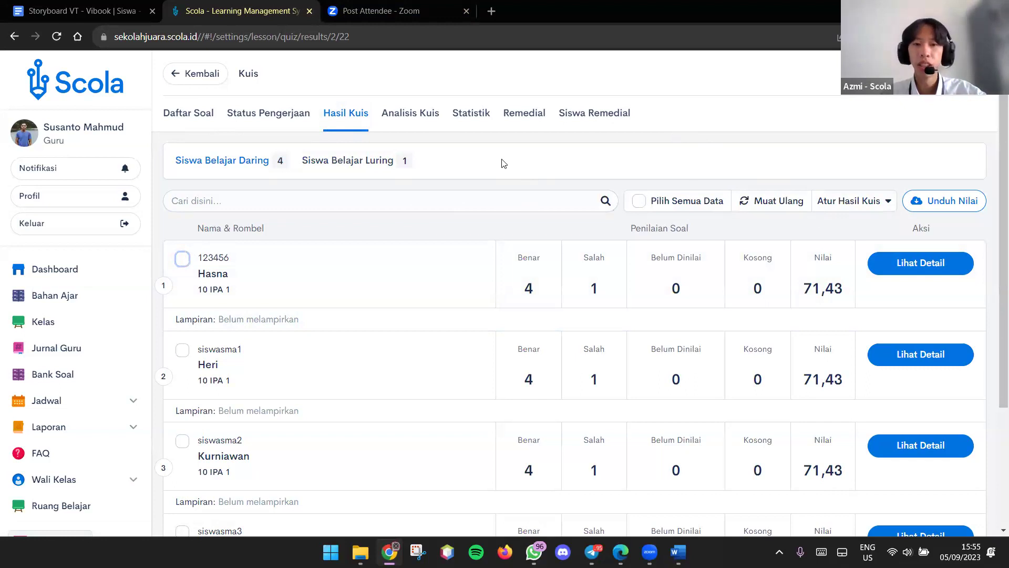
Examine Analisis Kuis for each question's answer distribution and difficulty rating, and check the available Cetak options.
{"action": "left_click", "coordinate": [434, 128]}
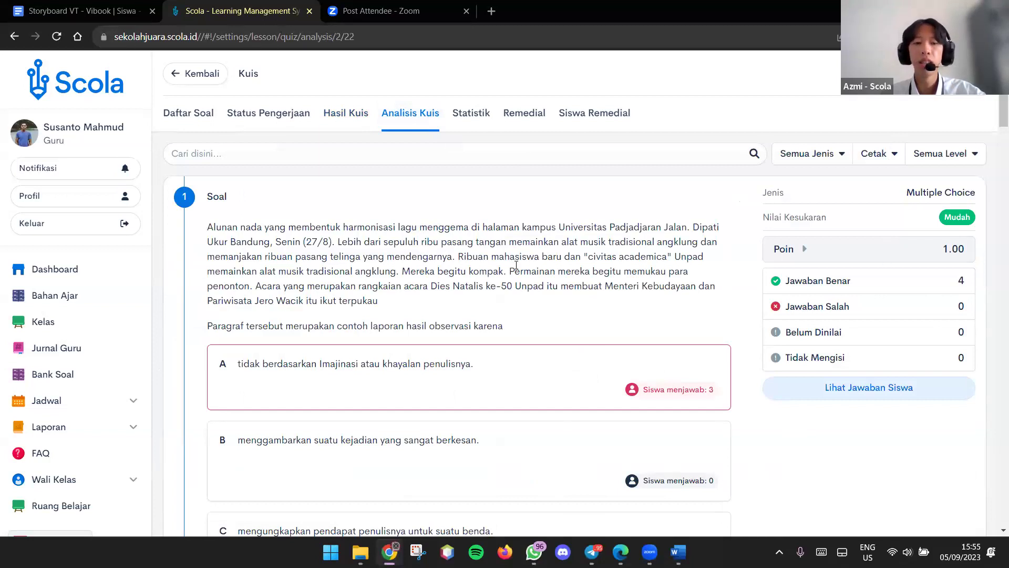
{"action": "scroll", "coordinate": [610, 291], "scroll_direction": "down", "scroll_amount": 1}
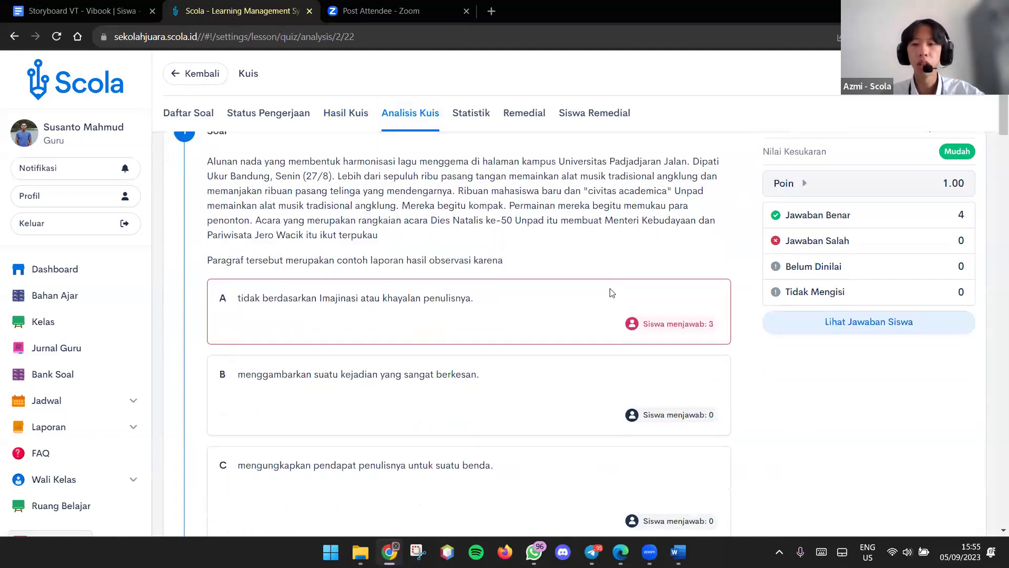
{"action": "scroll", "coordinate": [610, 293], "scroll_direction": "down", "scroll_amount": 2}
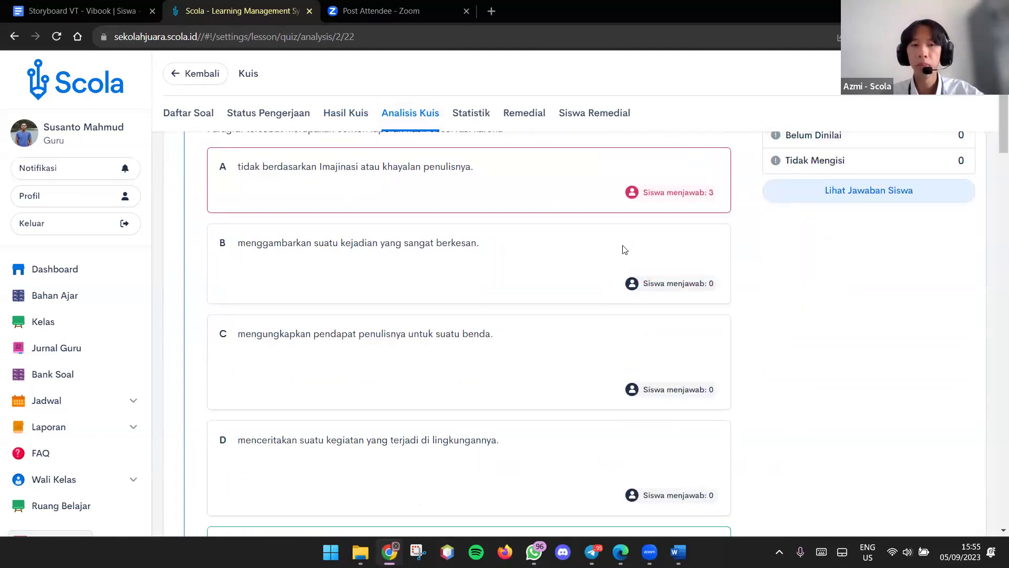
{"action": "scroll", "coordinate": [624, 249], "scroll_direction": "down", "scroll_amount": 2}
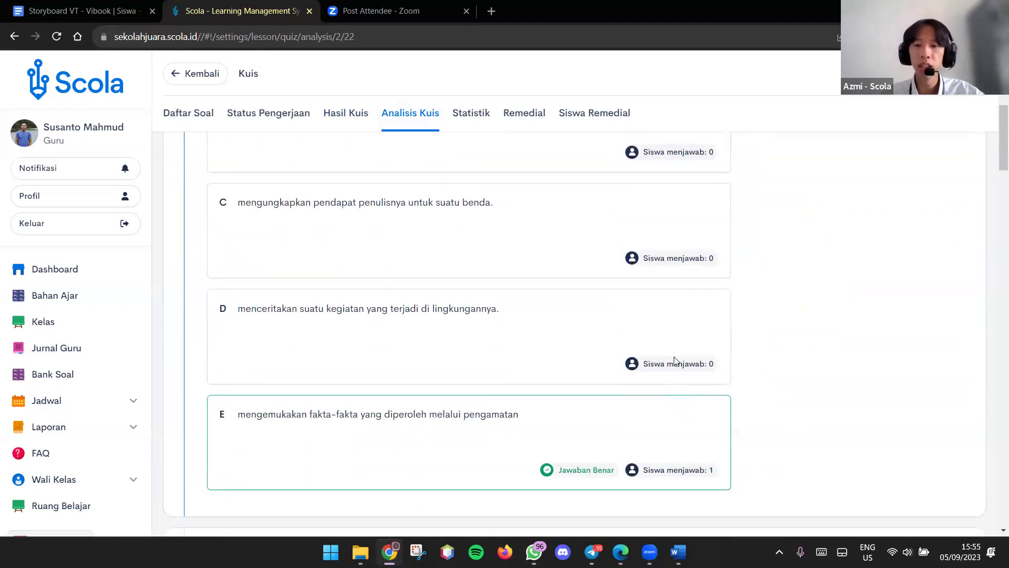
{"action": "scroll", "coordinate": [676, 357], "scroll_direction": "up", "scroll_amount": 2}
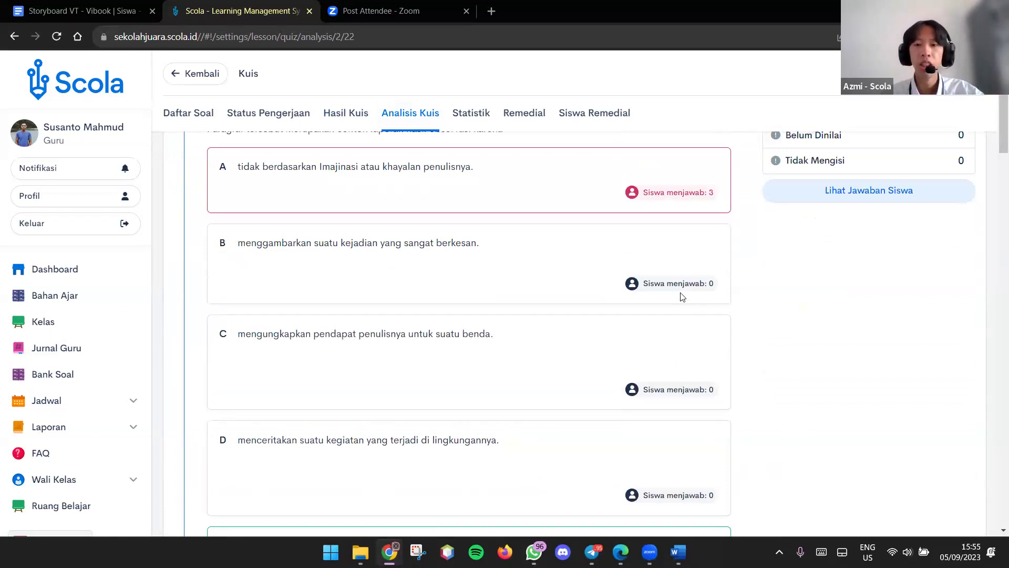
{"action": "scroll", "coordinate": [681, 297], "scroll_direction": "up", "scroll_amount": 4}
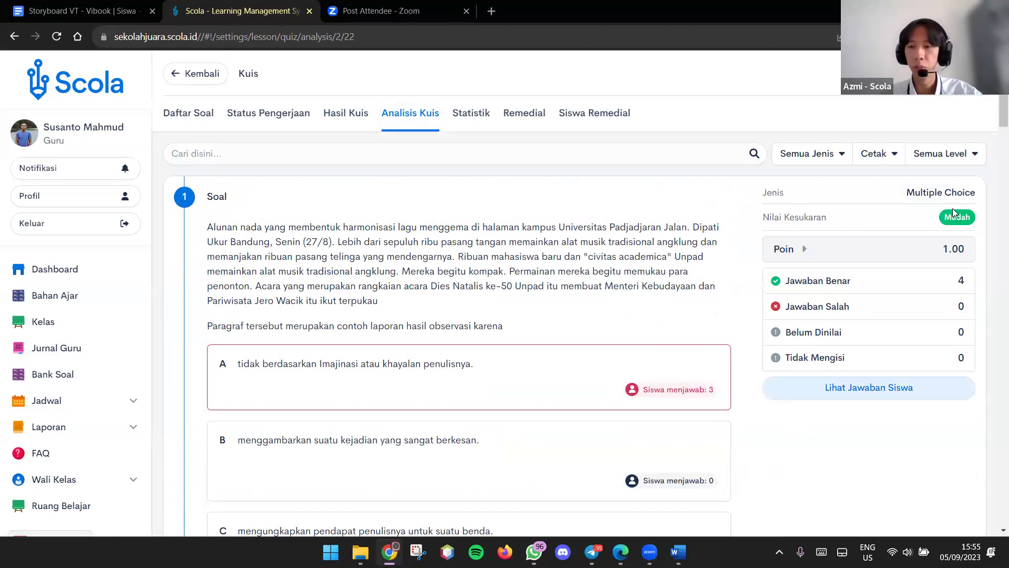
{"action": "scroll", "coordinate": [952, 208], "scroll_direction": "down", "scroll_amount": 4}
{"action": "scroll", "coordinate": [942, 234], "scroll_direction": "down", "scroll_amount": 9}
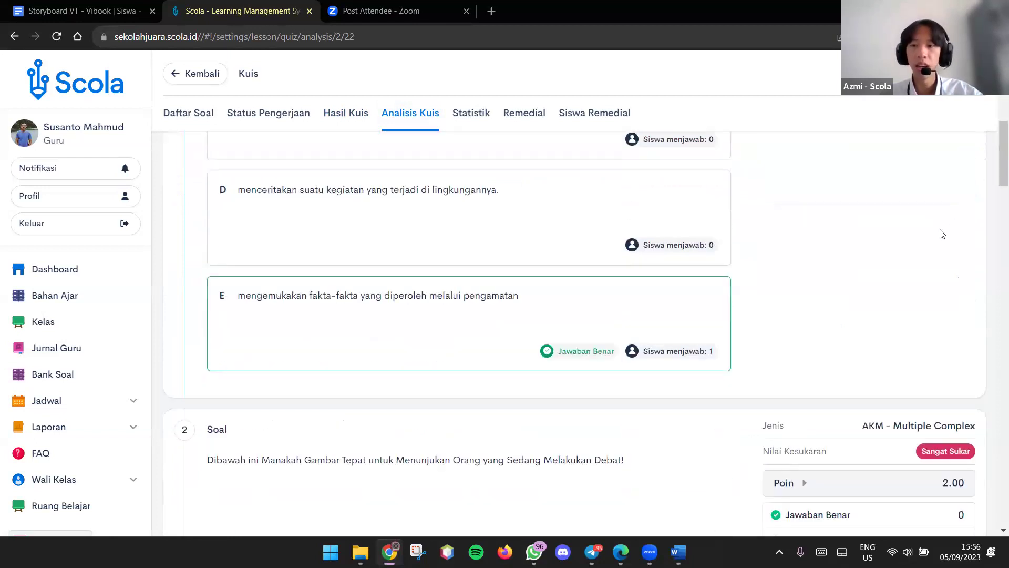
{"action": "scroll", "coordinate": [942, 234], "scroll_direction": "down", "scroll_amount": 10}
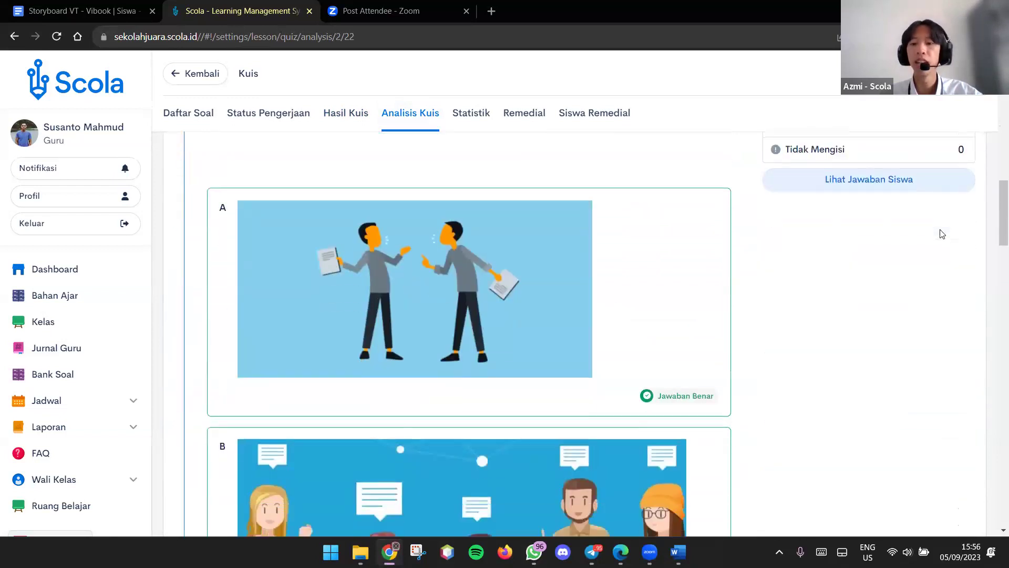
{"action": "scroll", "coordinate": [942, 233], "scroll_direction": "up", "scroll_amount": 20}
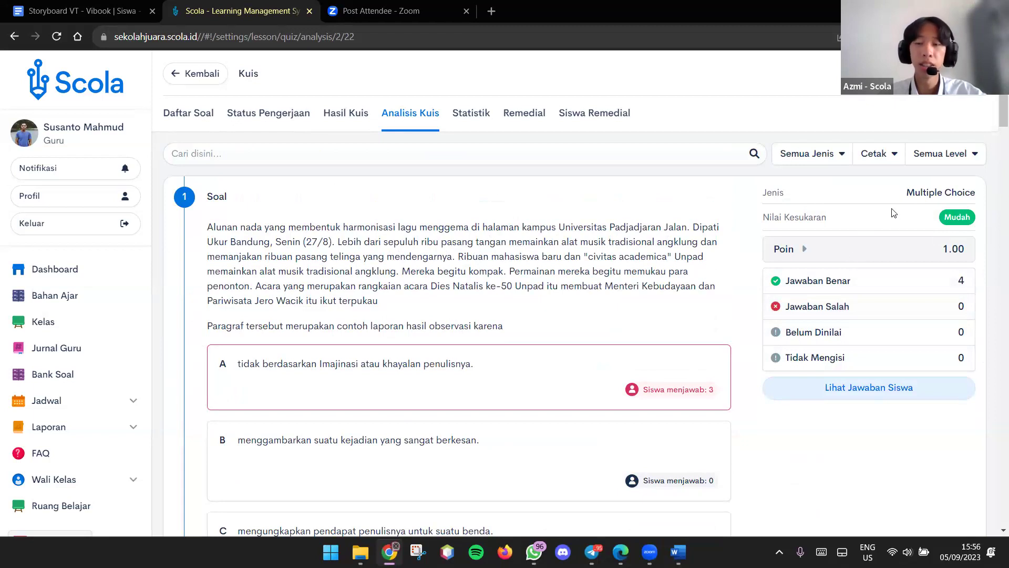
{"action": "left_click", "coordinate": [891, 161]}
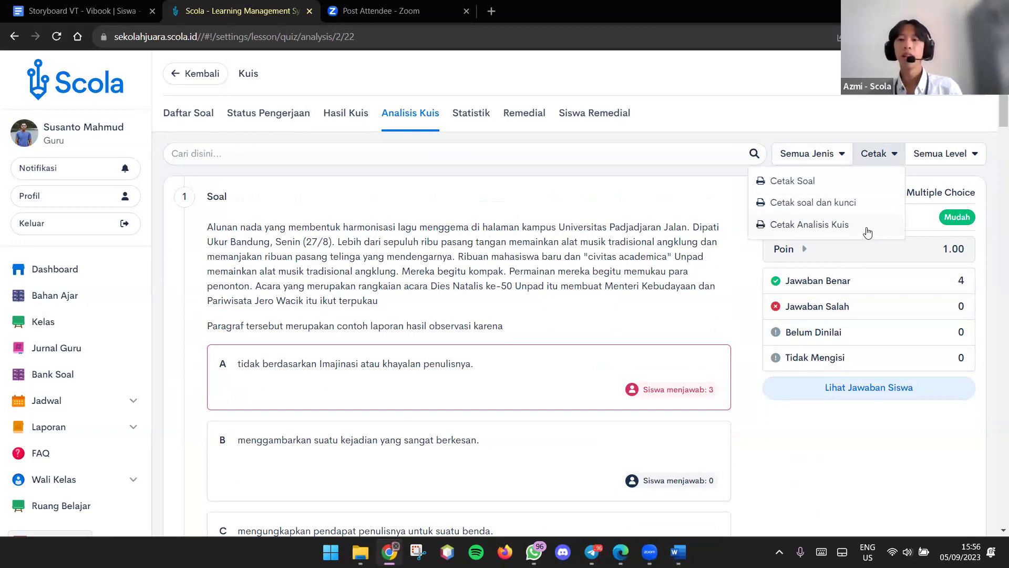
{"action": "left_click", "coordinate": [946, 128]}
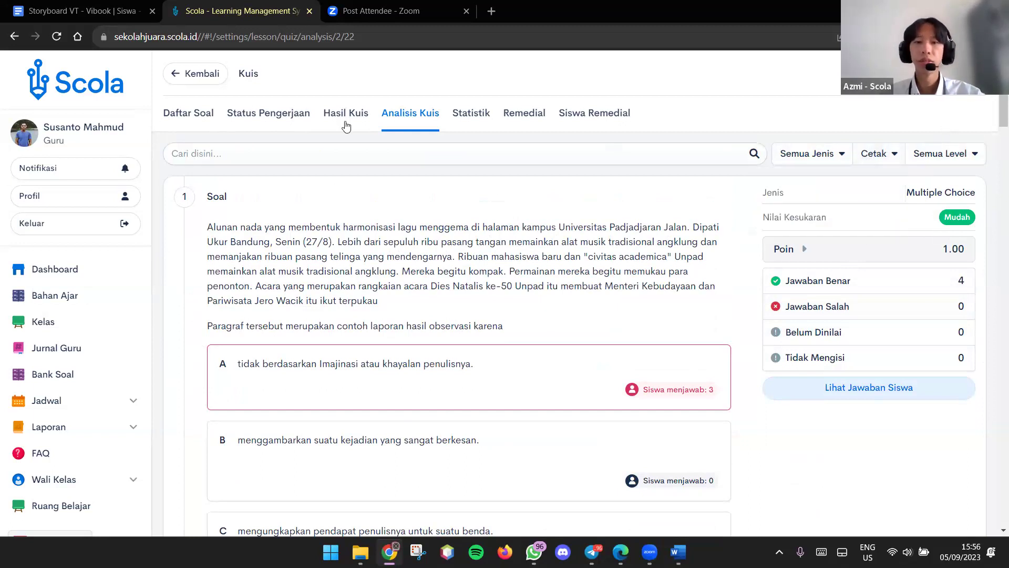
Review the Statistik table for each student's score per question and each question's difficulty.
{"action": "left_click", "coordinate": [470, 113]}
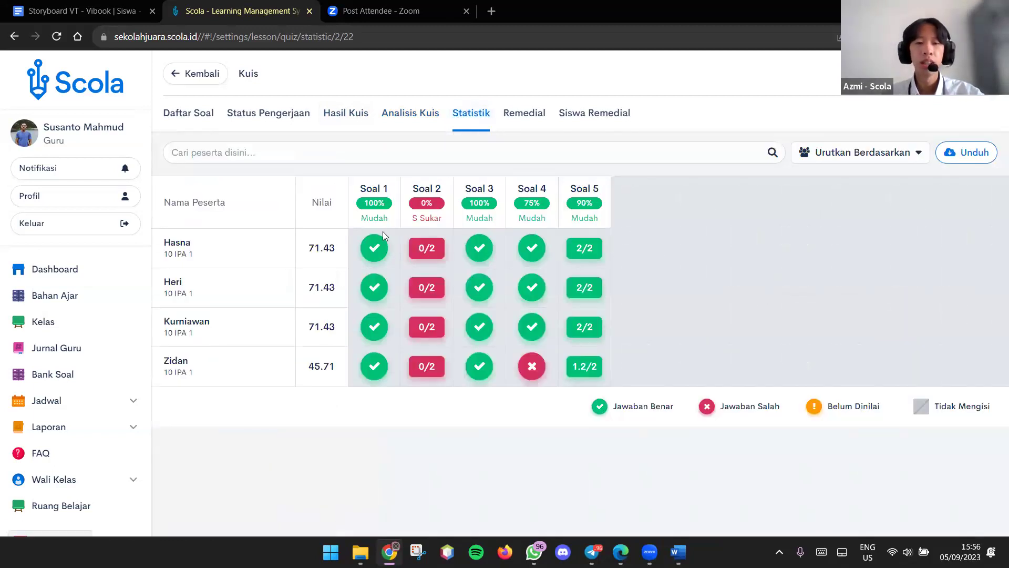
{"action": "mouse_move", "coordinate": [376, 207]}
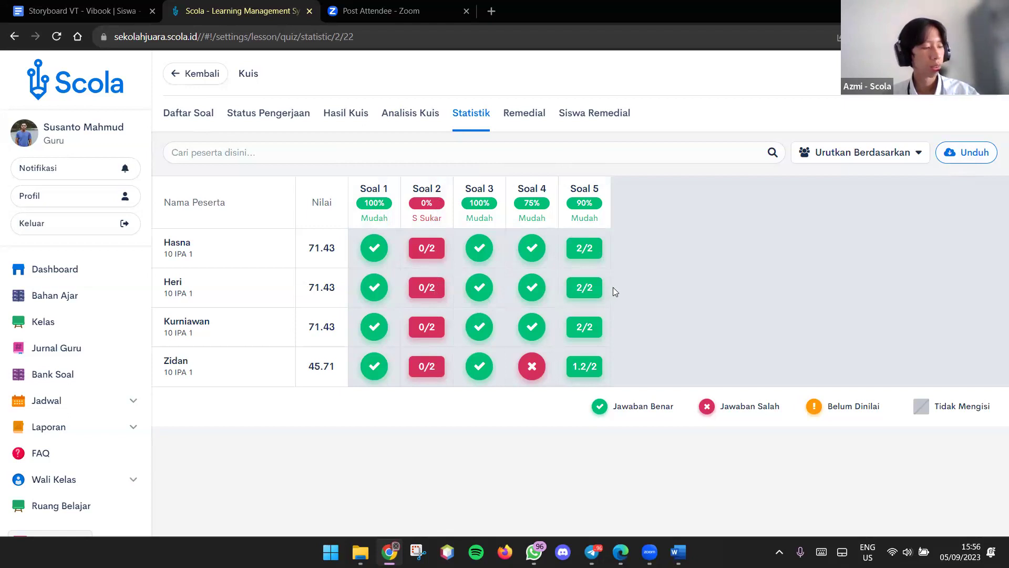
{"action": "mouse_move", "coordinate": [582, 182]}
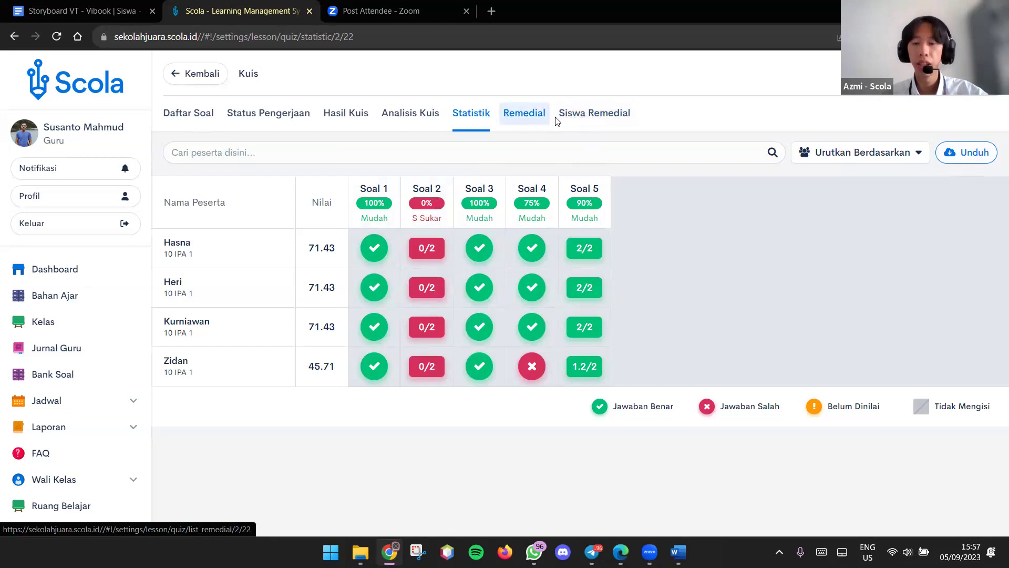
Review the Siswa Remedial list, comparing the students' scores with the required KKM and reading the remedial grading rules.
{"action": "left_click", "coordinate": [537, 115]}
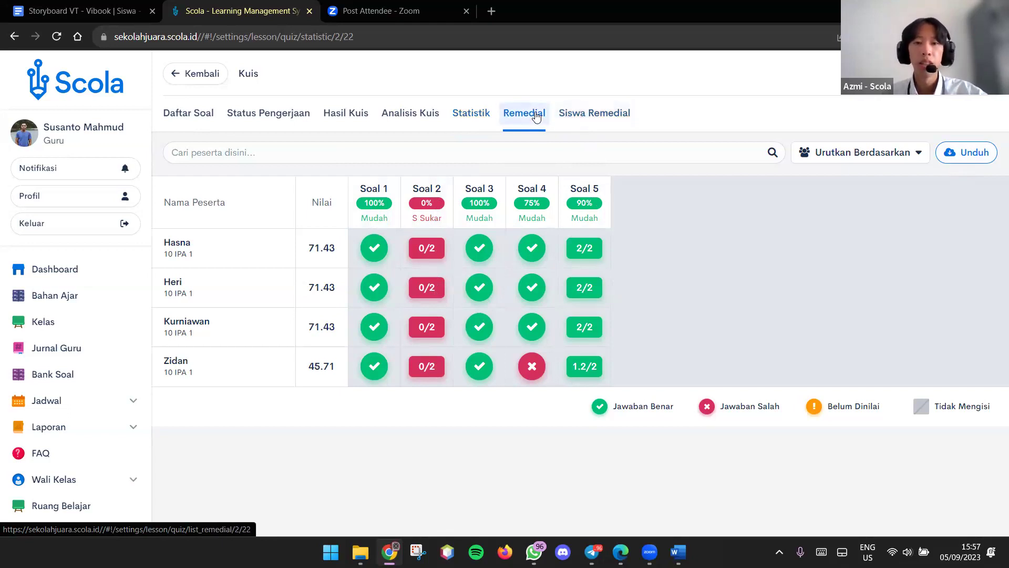
{"action": "left_click", "coordinate": [590, 116]}
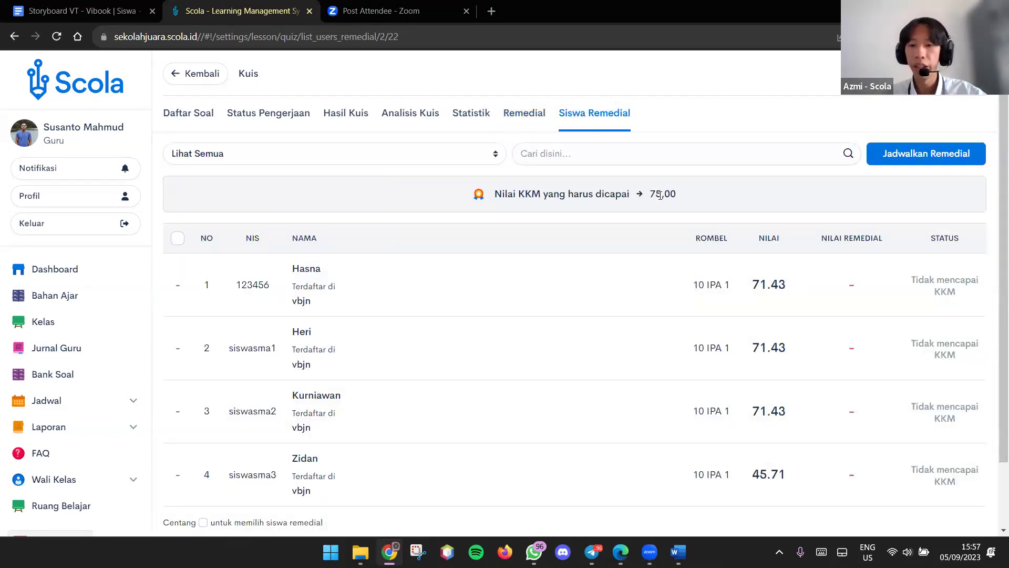
{"action": "scroll", "coordinate": [660, 210], "scroll_direction": "down", "scroll_amount": 1}
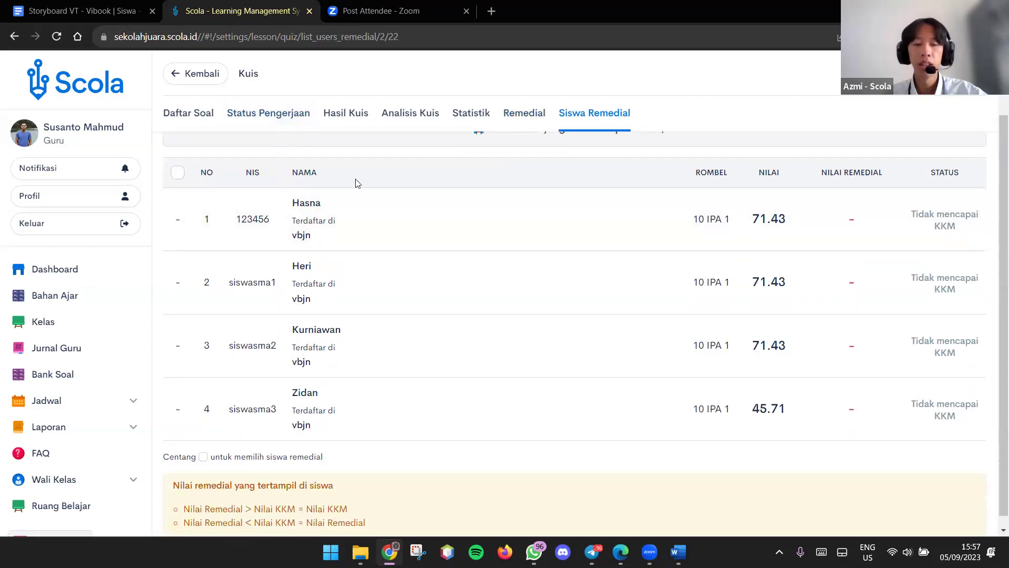
{"action": "scroll", "coordinate": [753, 241], "scroll_direction": "up", "scroll_amount": 1}
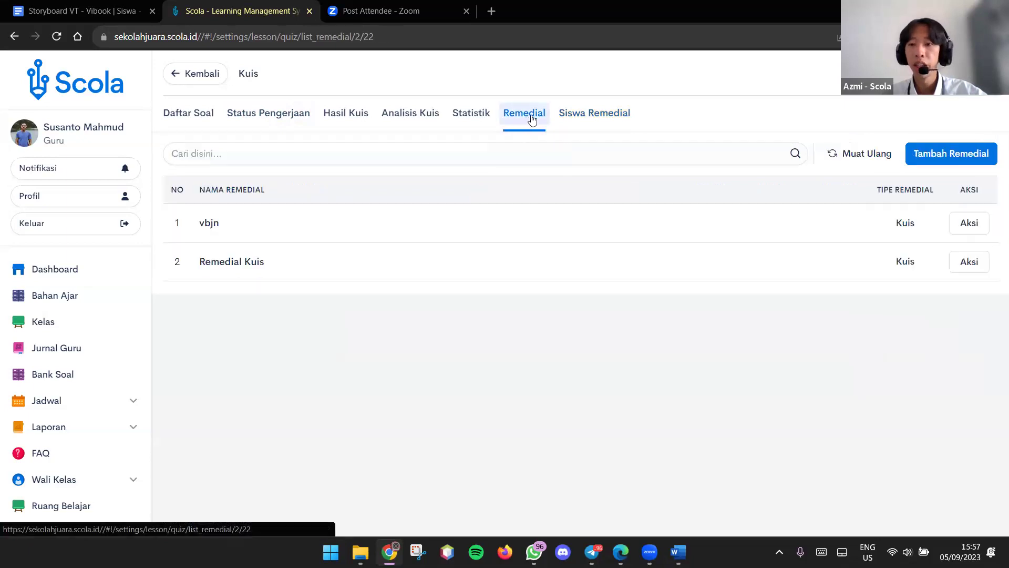
Delete the vbjn remedial from the quiz's Remedial list and dismiss the confirmation.
{"action": "left_click", "coordinate": [972, 231]}
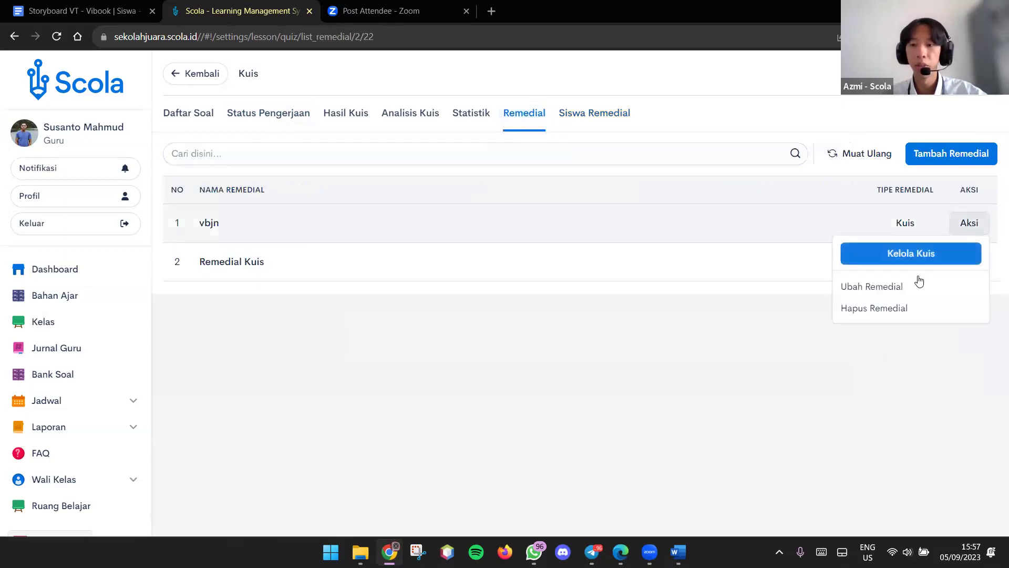
{"action": "left_click", "coordinate": [923, 312]}
{"action": "left_click", "coordinate": [567, 379]}
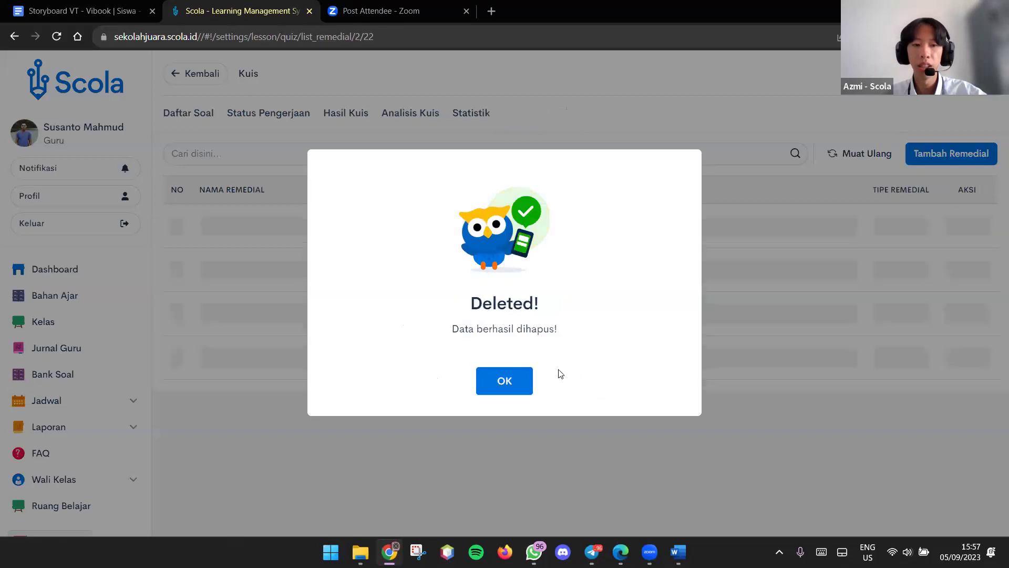
{"action": "left_click", "coordinate": [502, 380]}
Start a new remedial named Remedial 2, look at its Jenis Remedial choices, and leave the form without creating it.
{"action": "left_click", "coordinate": [960, 156]}
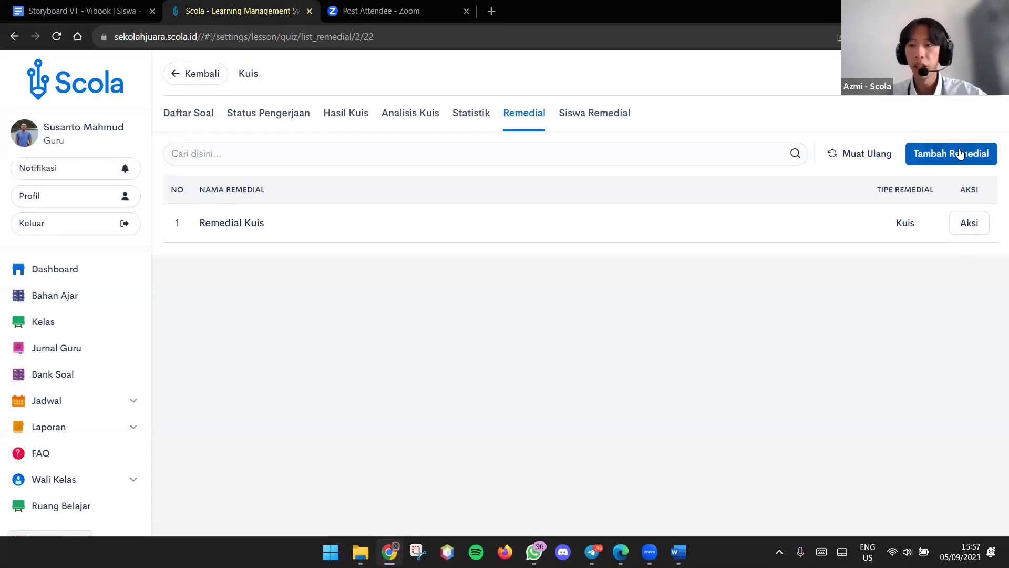
{"action": "left_click", "coordinate": [591, 206]}
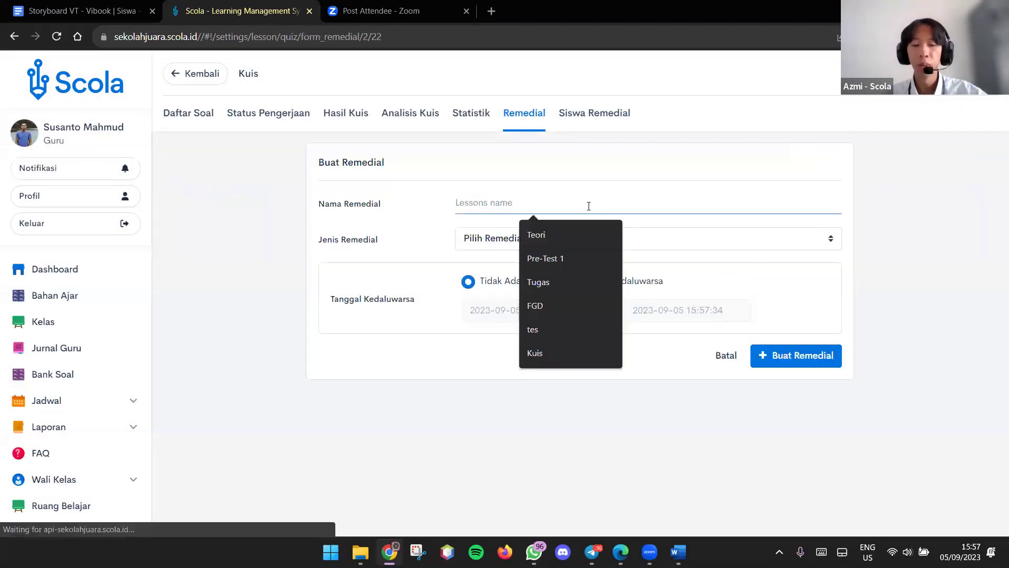
{"action": "type", "text": "Remedial 2"}
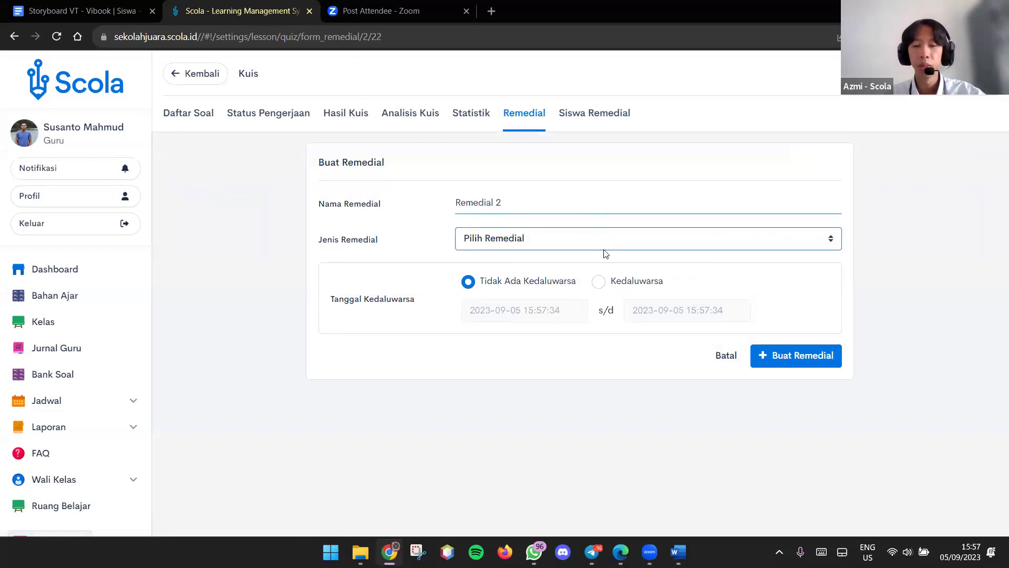
{"action": "left_click", "coordinate": [591, 241]}
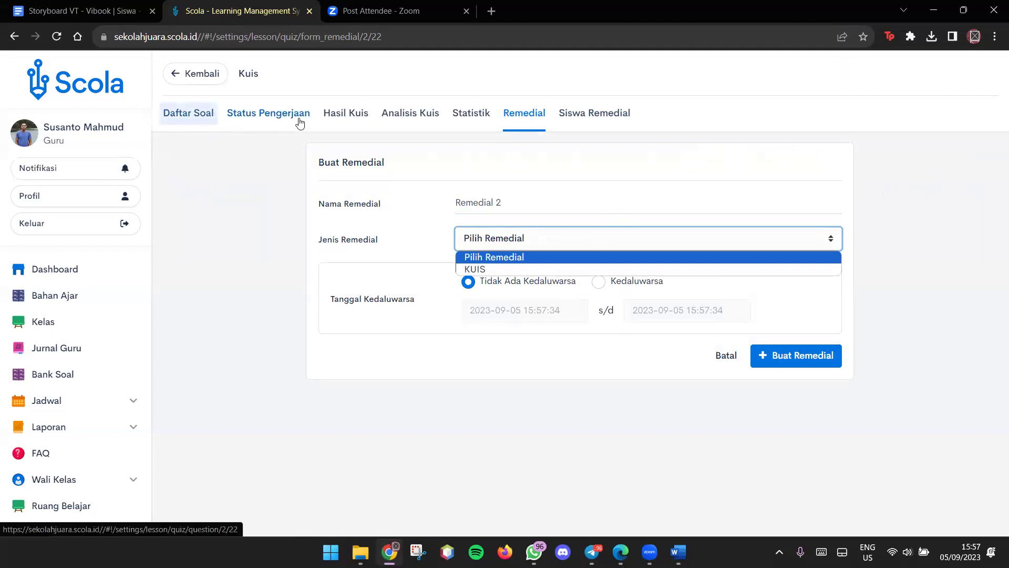
{"action": "left_click", "coordinate": [323, 119]}
Open the first student's report from Hasil Kuis and examine the Penilaian settings of the first questions.
{"action": "left_click", "coordinate": [347, 113]}
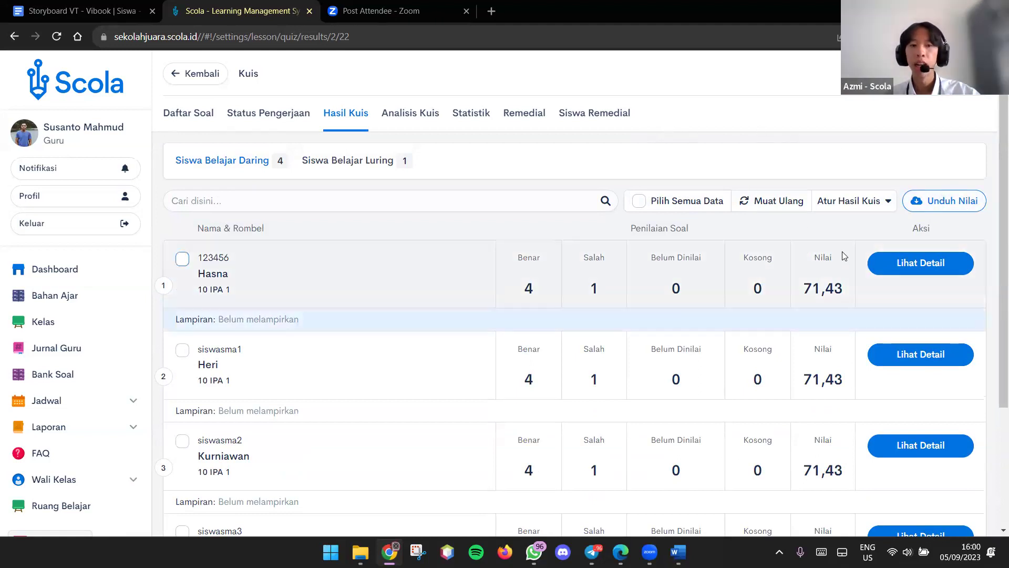
{"action": "left_click", "coordinate": [904, 269]}
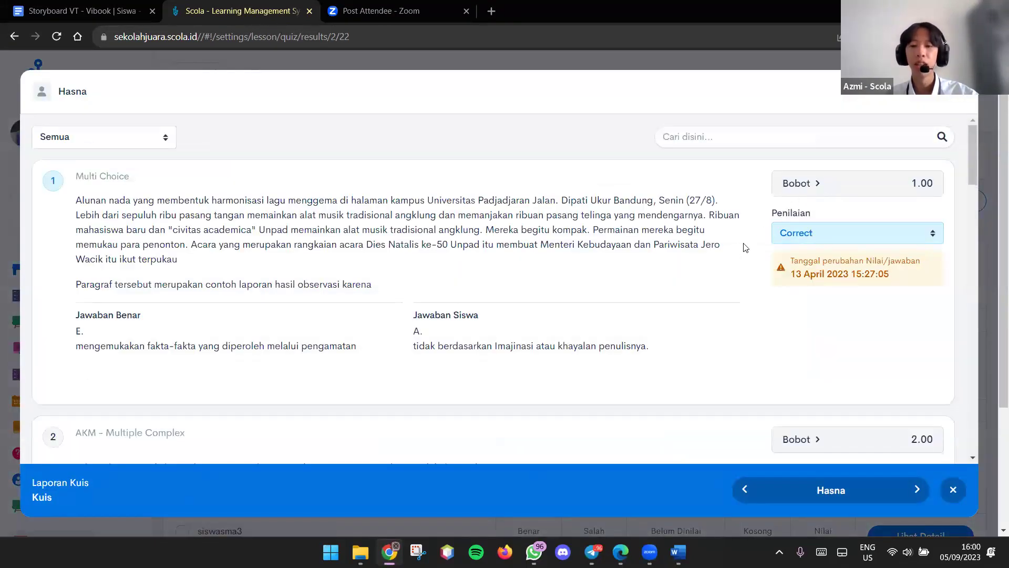
{"action": "scroll", "coordinate": [744, 248], "scroll_direction": "down", "scroll_amount": 2}
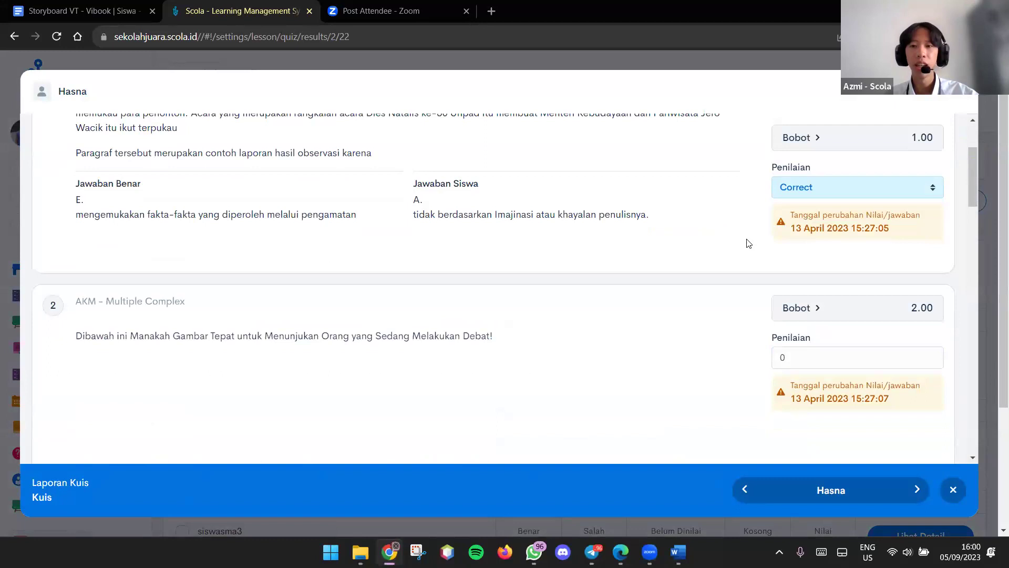
{"action": "scroll", "coordinate": [749, 243], "scroll_direction": "up", "scroll_amount": 2}
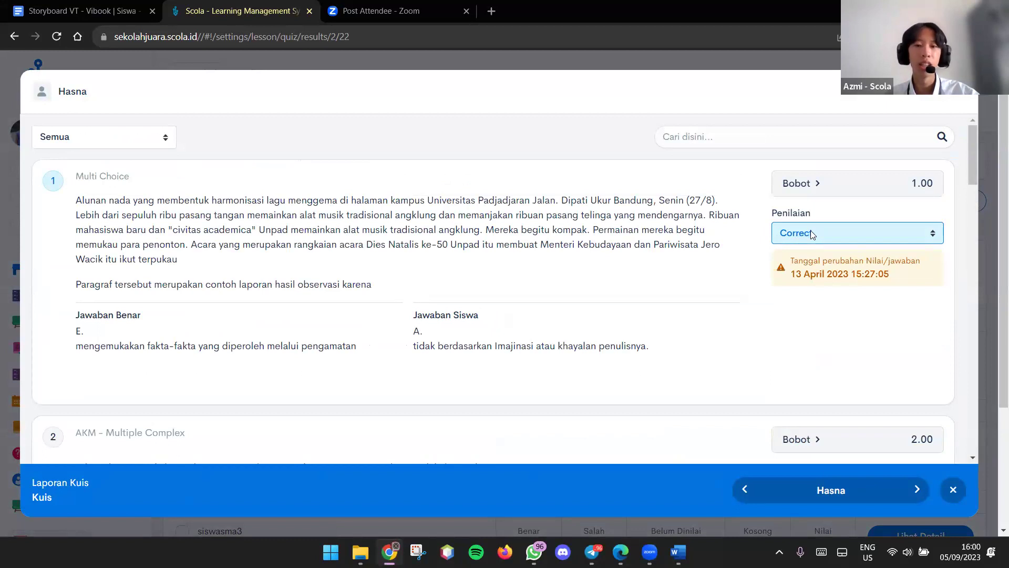
{"action": "scroll", "coordinate": [812, 232], "scroll_direction": "down", "scroll_amount": 3}
{"action": "scroll", "coordinate": [820, 221], "scroll_direction": "up", "scroll_amount": 3}
{"action": "scroll", "coordinate": [827, 212], "scroll_direction": "up", "scroll_amount": 1}
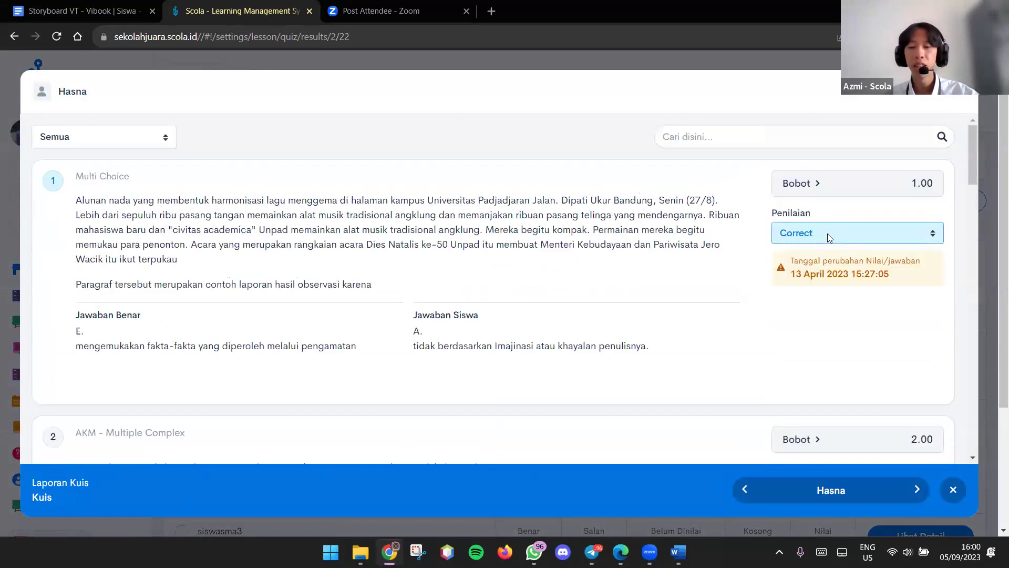
Try False as the Penilaian of question 1, set it back to Correct, and close the student's report.
{"action": "left_click", "coordinate": [827, 233]}
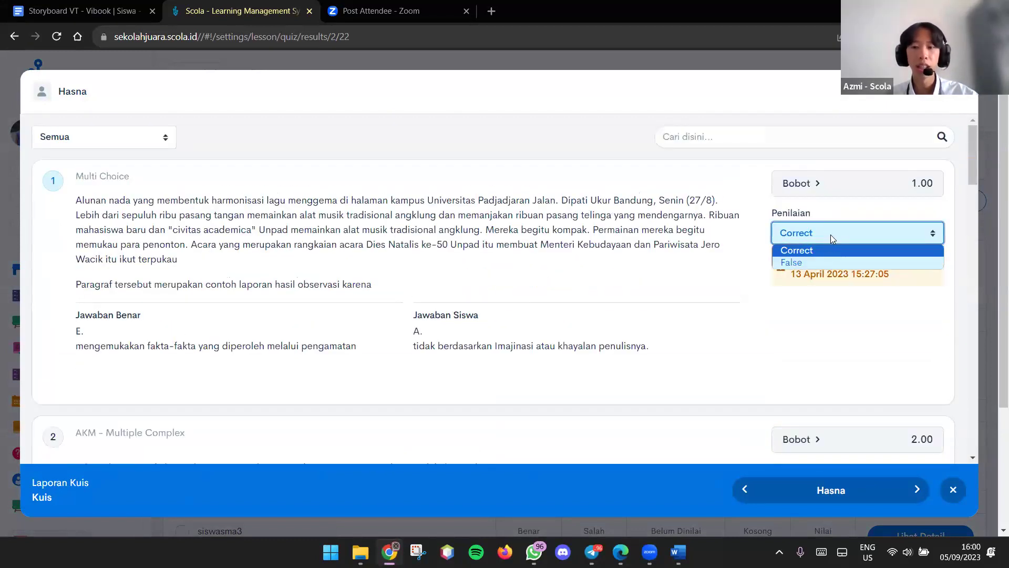
{"action": "left_click", "coordinate": [824, 257]}
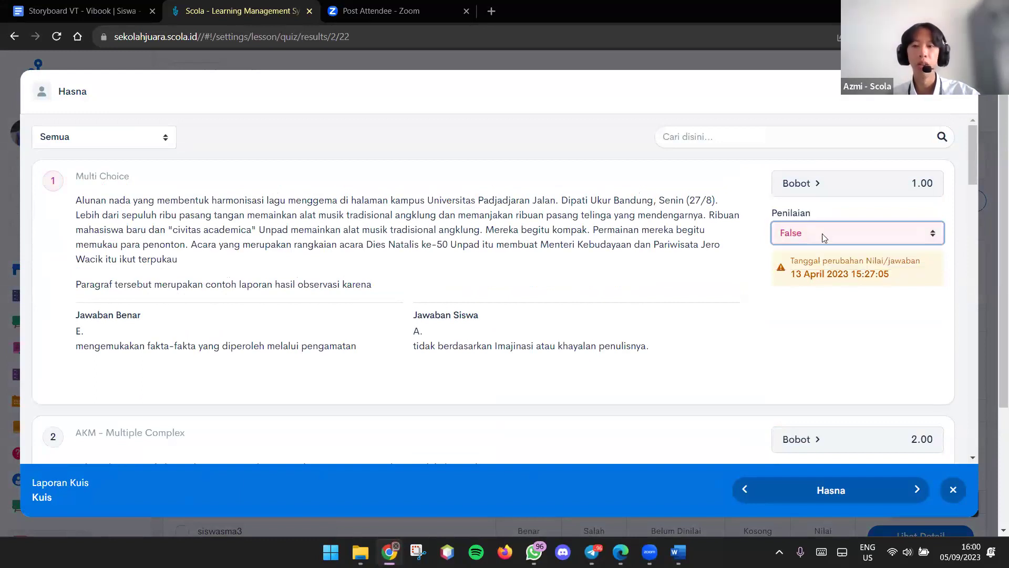
{"action": "left_click", "coordinate": [823, 239]}
{"action": "left_click", "coordinate": [820, 255]}
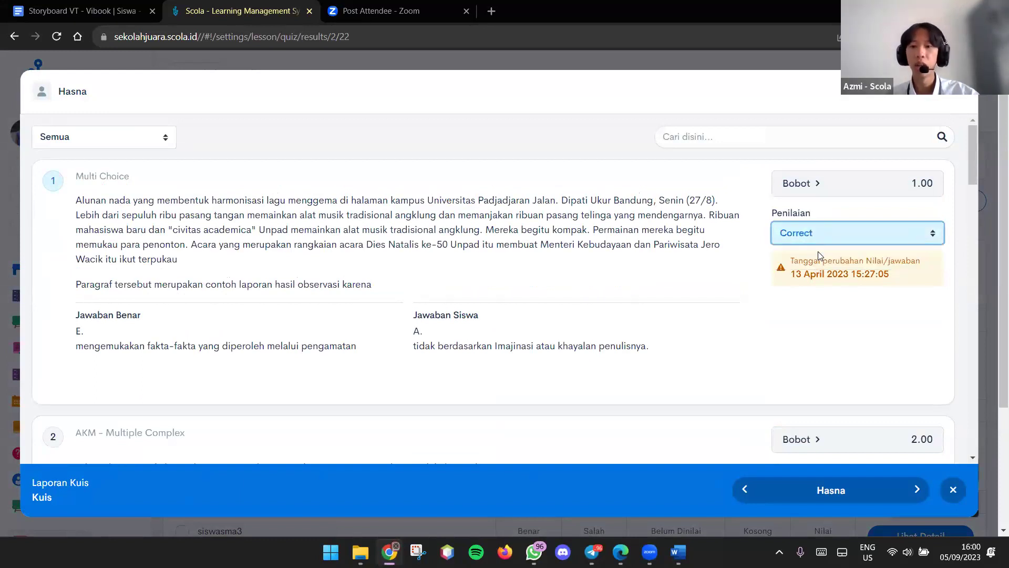
{"action": "left_click", "coordinate": [952, 490]}
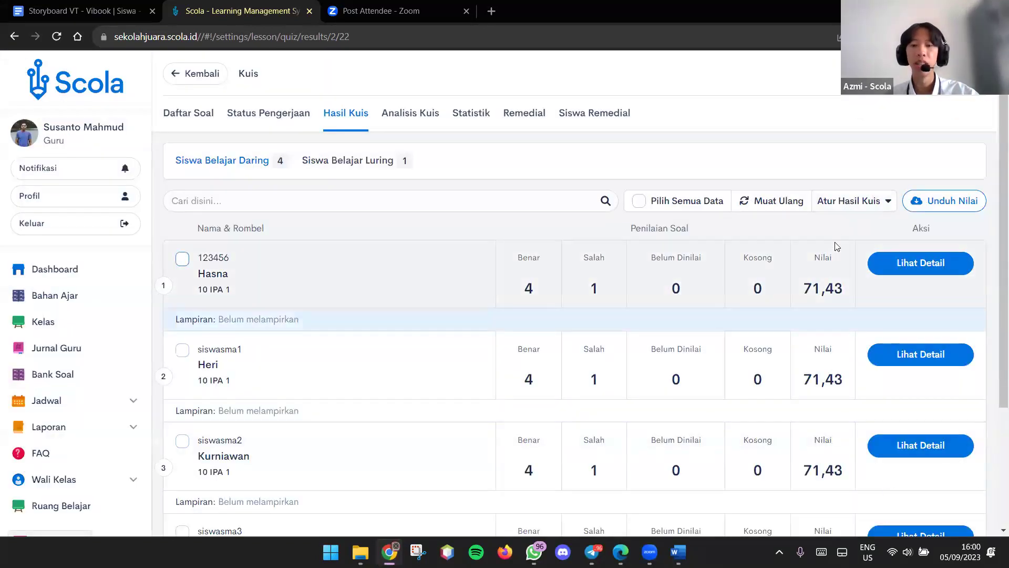
Review the scores of all online students in Hasil Kuis.
{"action": "scroll", "coordinate": [837, 246], "scroll_direction": "down", "scroll_amount": 3}
{"action": "scroll", "coordinate": [837, 246], "scroll_direction": "up", "scroll_amount": 1}
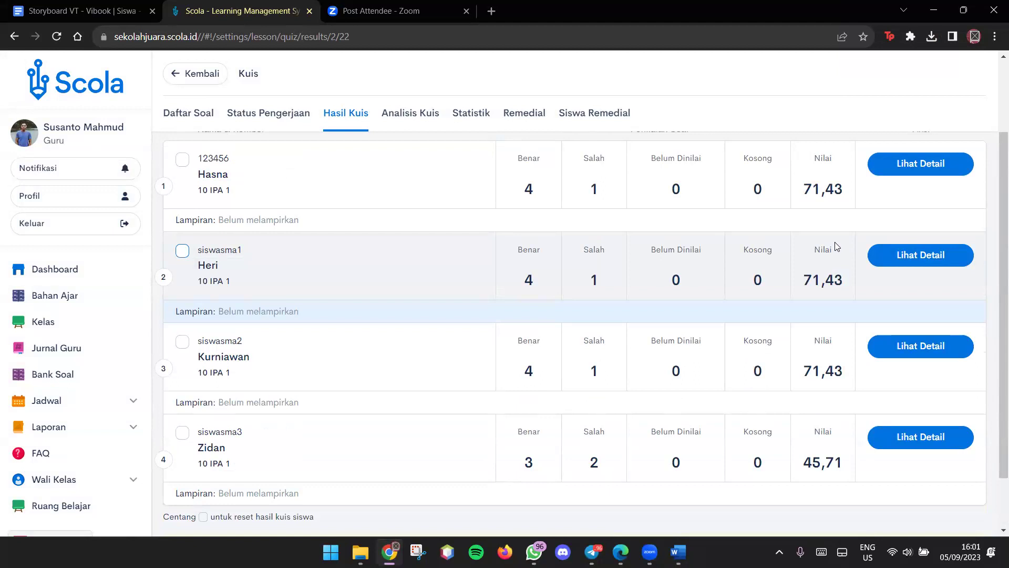
{"action": "scroll", "coordinate": [835, 242], "scroll_direction": "up", "scroll_amount": 2}
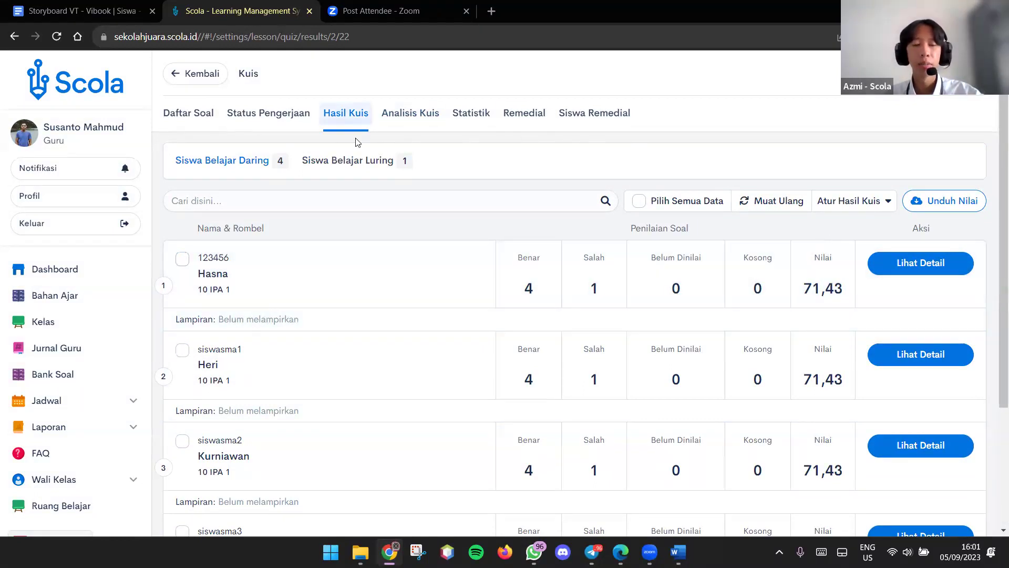
{"action": "left_click", "coordinate": [467, 191]}
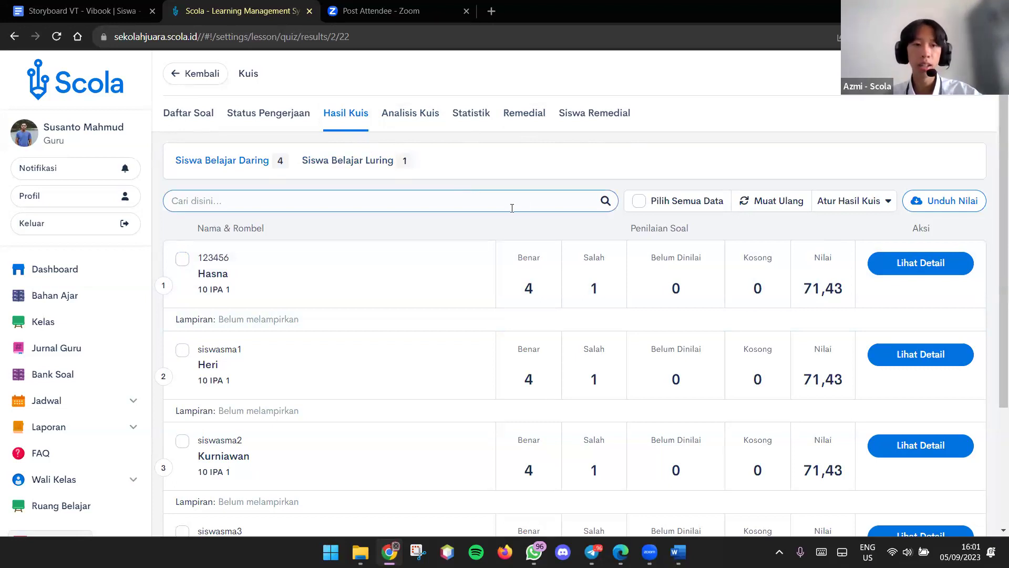
Open question 1 from the quiz's Daftar Soal and examine its question text, correct answer and answer options.
{"action": "left_click", "coordinate": [207, 126]}
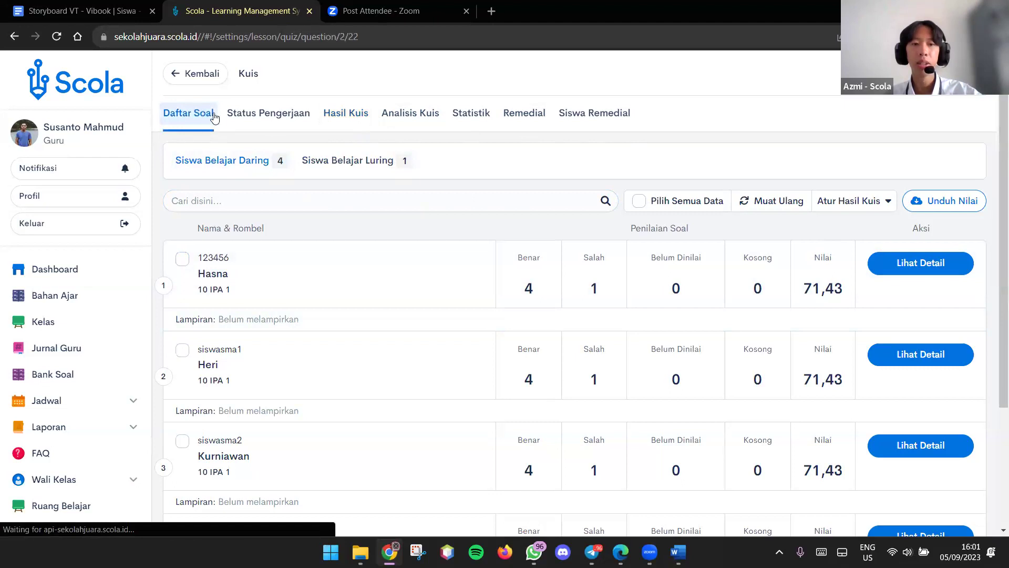
{"action": "left_click", "coordinate": [632, 328]}
{"action": "scroll", "coordinate": [633, 326], "scroll_direction": "down", "scroll_amount": 2}
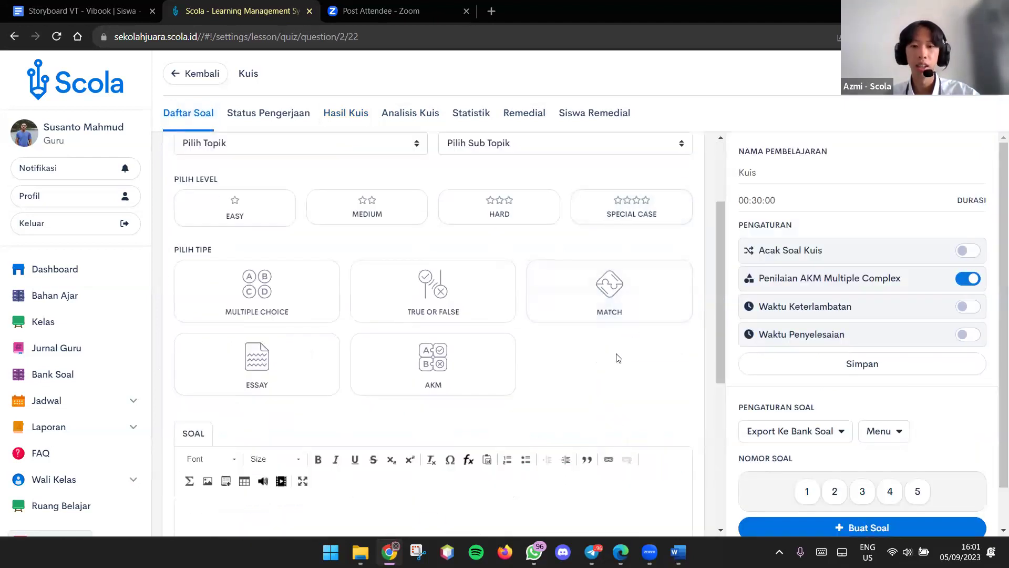
{"action": "scroll", "coordinate": [616, 355], "scroll_direction": "down", "scroll_amount": 4}
{"action": "left_click", "coordinate": [807, 494]}
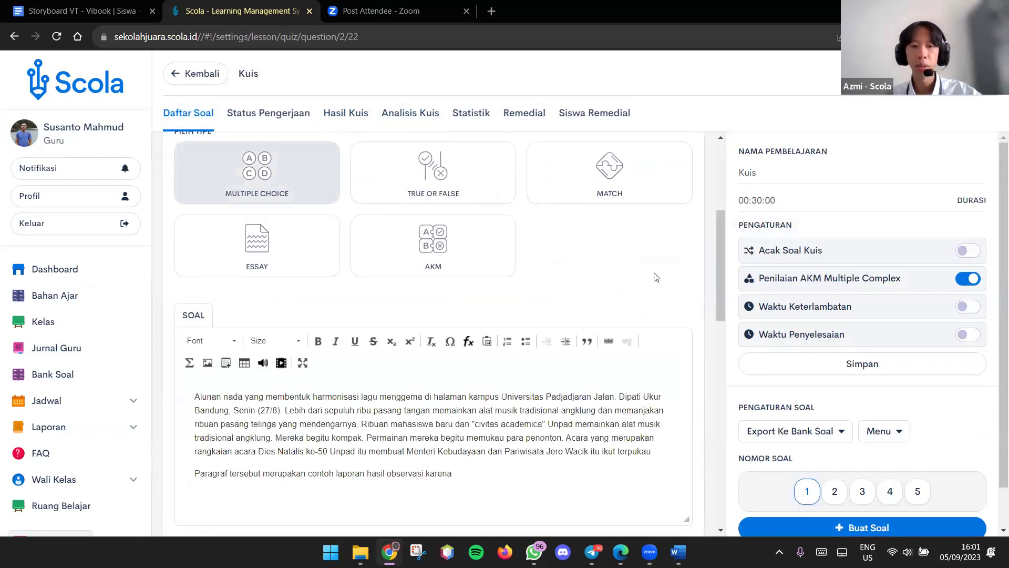
{"action": "scroll", "coordinate": [719, 294], "scroll_direction": "down", "scroll_amount": 4}
{"action": "scroll", "coordinate": [717, 292], "scroll_direction": "down", "scroll_amount": 3}
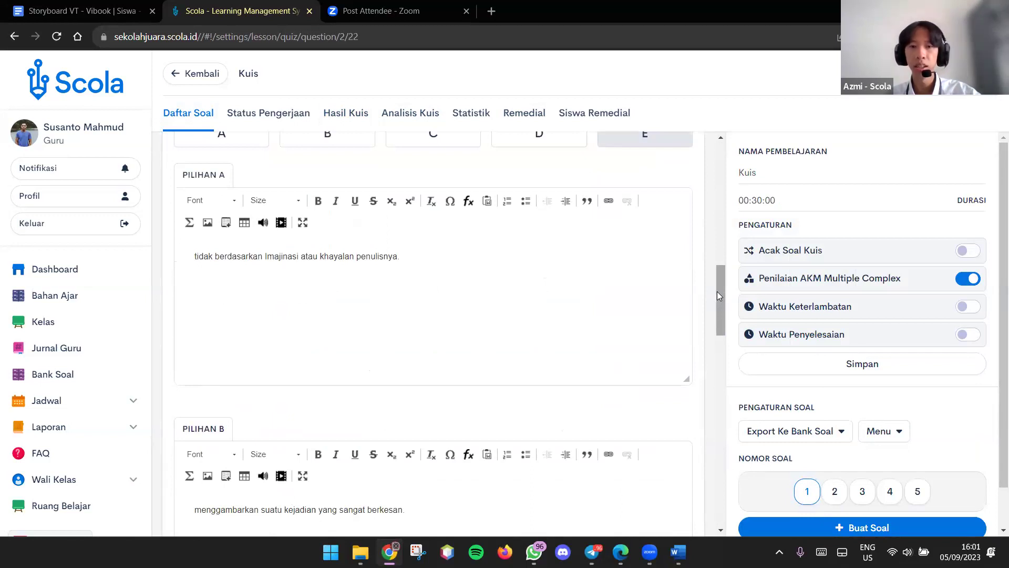
{"action": "scroll", "coordinate": [546, 290], "scroll_direction": "down", "scroll_amount": 4}
{"action": "left_click", "coordinate": [529, 281]}
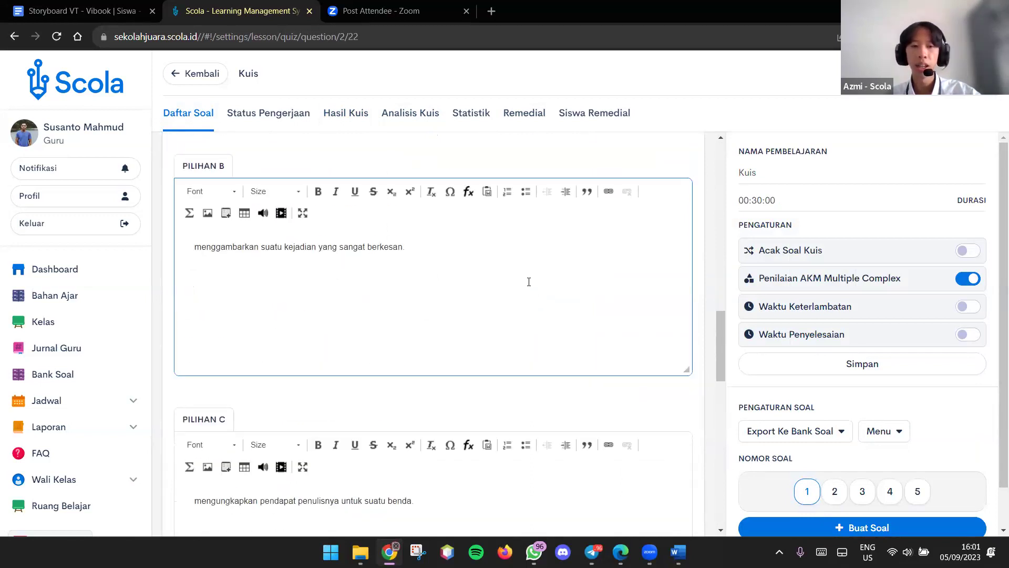
Try A as the correct answer of question 1 and go back to Hasil Kuis without saving the question.
{"action": "scroll", "coordinate": [511, 254], "scroll_direction": "up", "scroll_amount": 4}
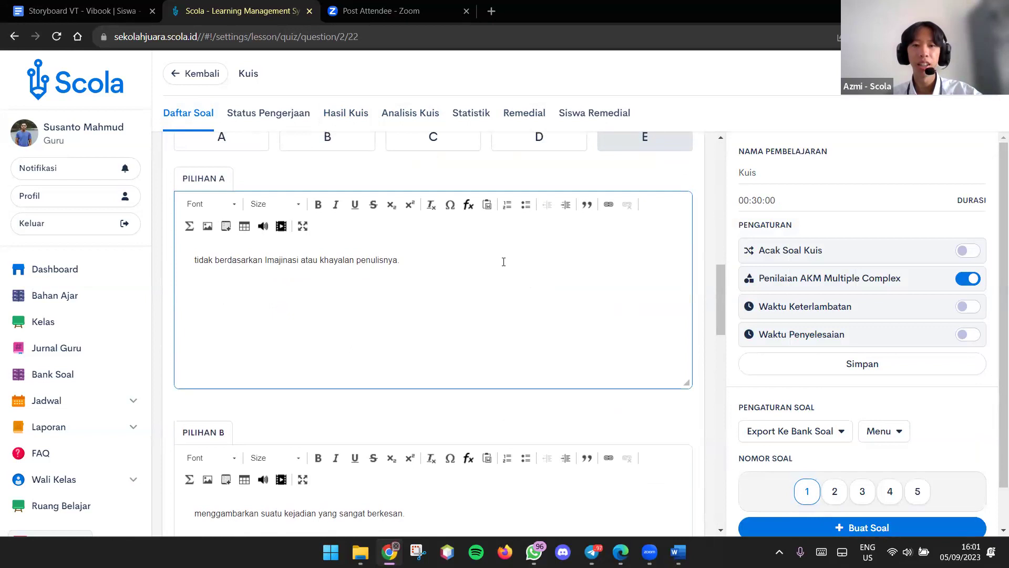
{"action": "scroll", "coordinate": [503, 262], "scroll_direction": "up", "scroll_amount": 2}
{"action": "left_click", "coordinate": [541, 273]}
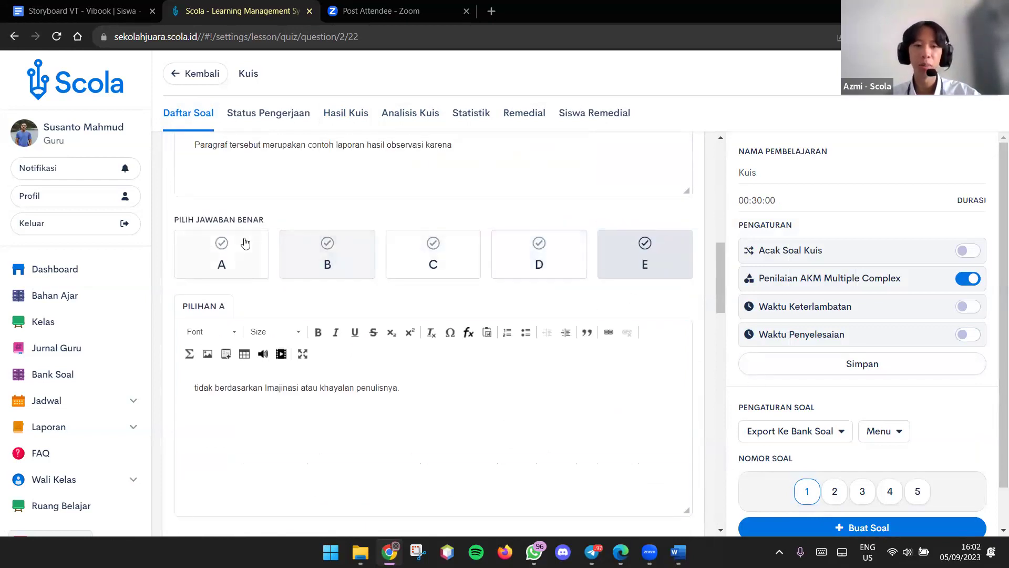
{"action": "left_click", "coordinate": [234, 247]}
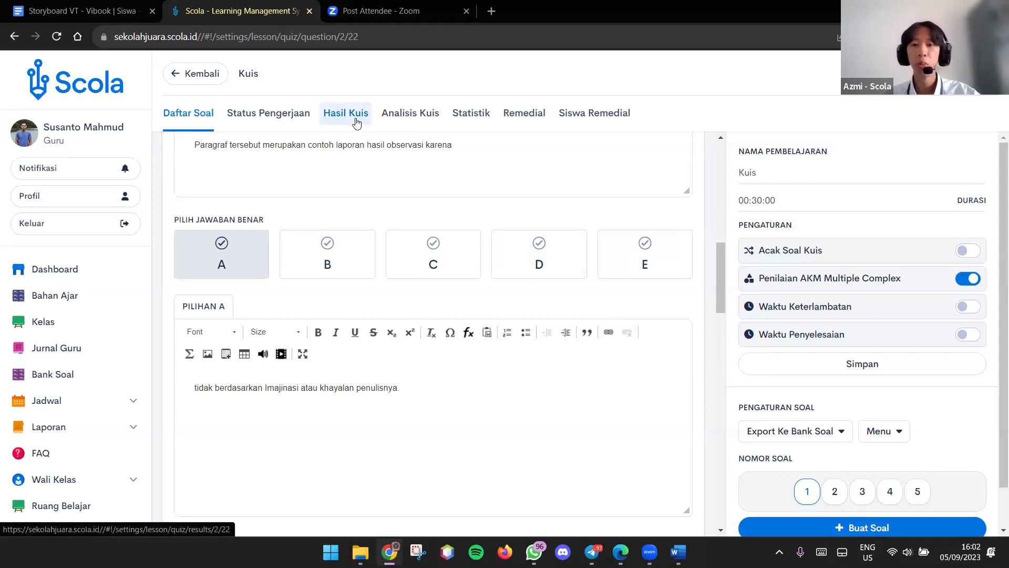
{"action": "left_click", "coordinate": [667, 351]}
{"action": "scroll", "coordinate": [668, 351], "scroll_direction": "up", "scroll_amount": 1}
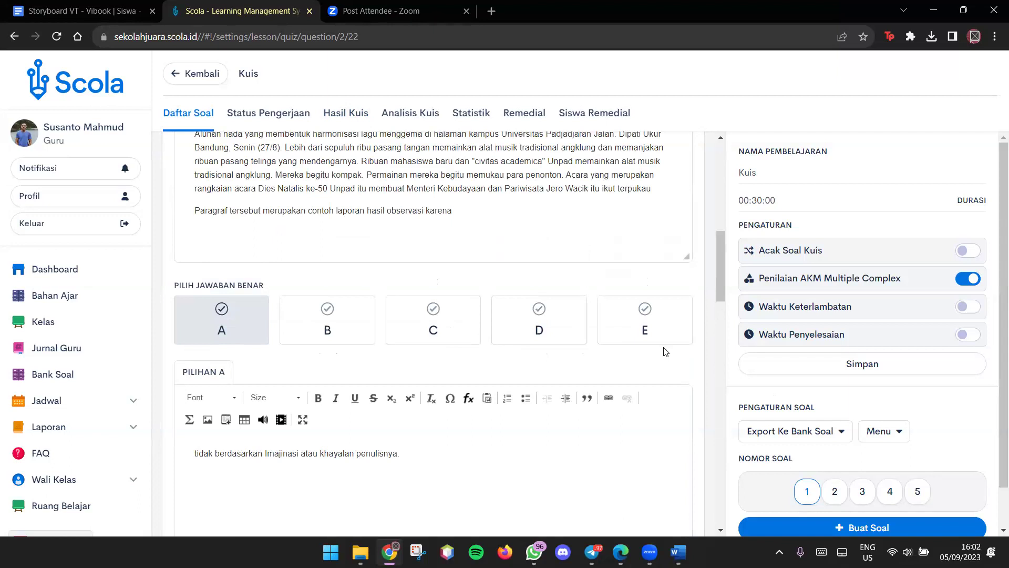
{"action": "left_click", "coordinate": [351, 122]}
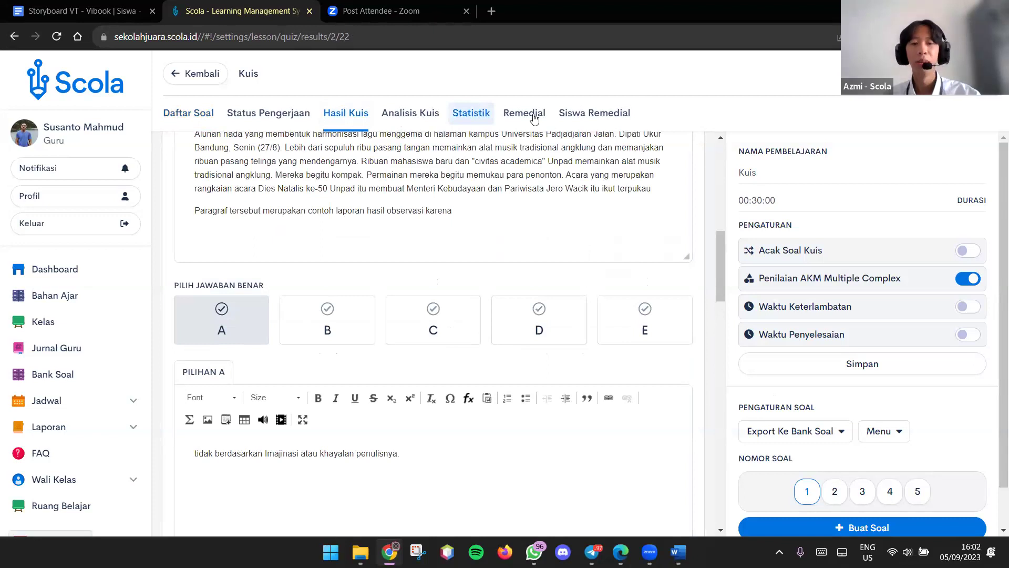
Start a new remedial for the quiz, name it Remedial 2 and set its Jenis Remedial to KUIS.
{"action": "left_click", "coordinate": [534, 119]}
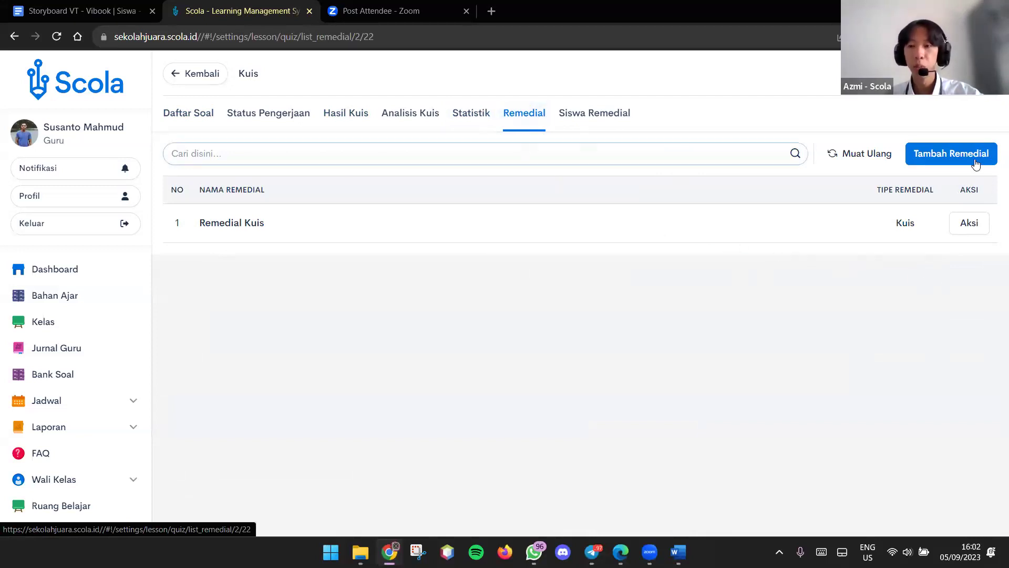
{"action": "left_click", "coordinate": [954, 163]}
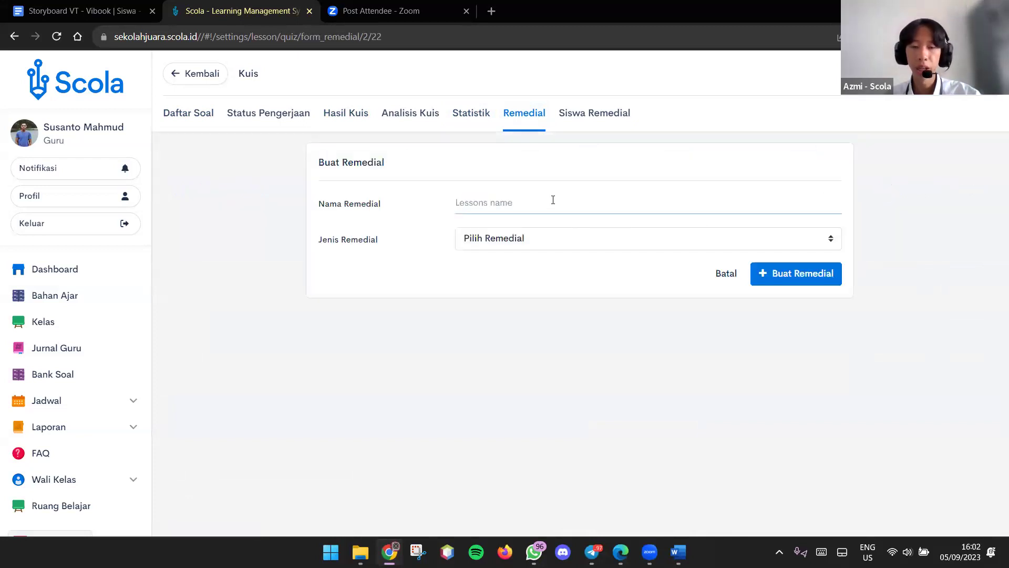
{"action": "left_click", "coordinate": [551, 203]}
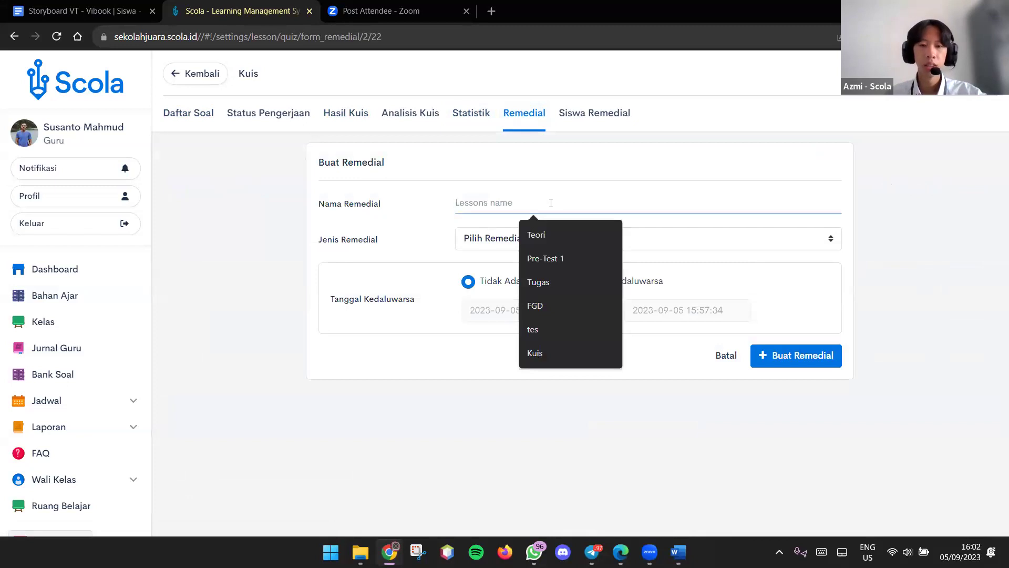
{"action": "type", "text": "remed"}
{"action": "key", "text": "BackSpace"}
{"action": "key", "text": "BackSpace"}
{"action": "key", "text": "BackSpace"}
{"action": "key", "text": "BackSpace"}
{"action": "key", "text": "BackSpace"}
{"action": "type", "text": "reme"}
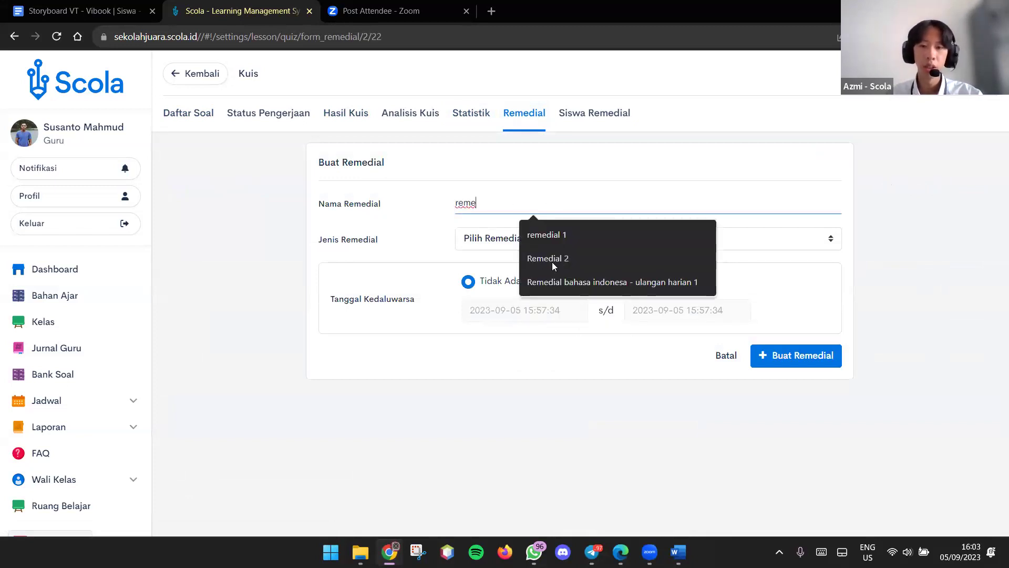
{"action": "left_click", "coordinate": [552, 258]}
{"action": "left_click", "coordinate": [549, 239]}
{"action": "left_click", "coordinate": [552, 268]}
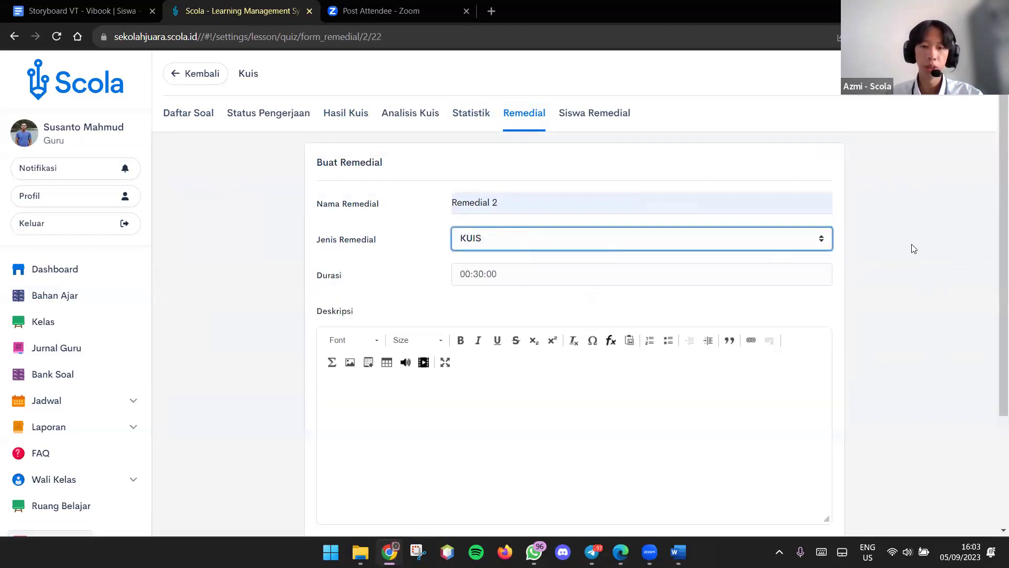
Check the duration choices, create the remedial with 00:30:00 and Tidak Ada Kedaluwarsa, and dismiss the confirmation.
{"action": "scroll", "coordinate": [506, 232], "scroll_direction": "down", "scroll_amount": 1}
{"action": "left_click", "coordinate": [516, 208]}
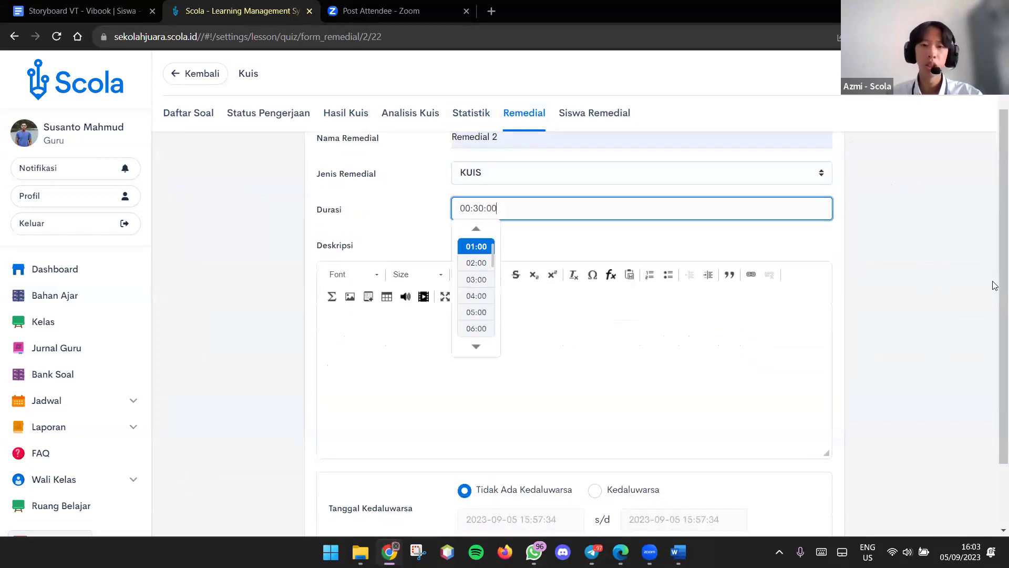
{"action": "left_click", "coordinate": [937, 285]}
{"action": "scroll", "coordinate": [650, 396], "scroll_direction": "down", "scroll_amount": 1}
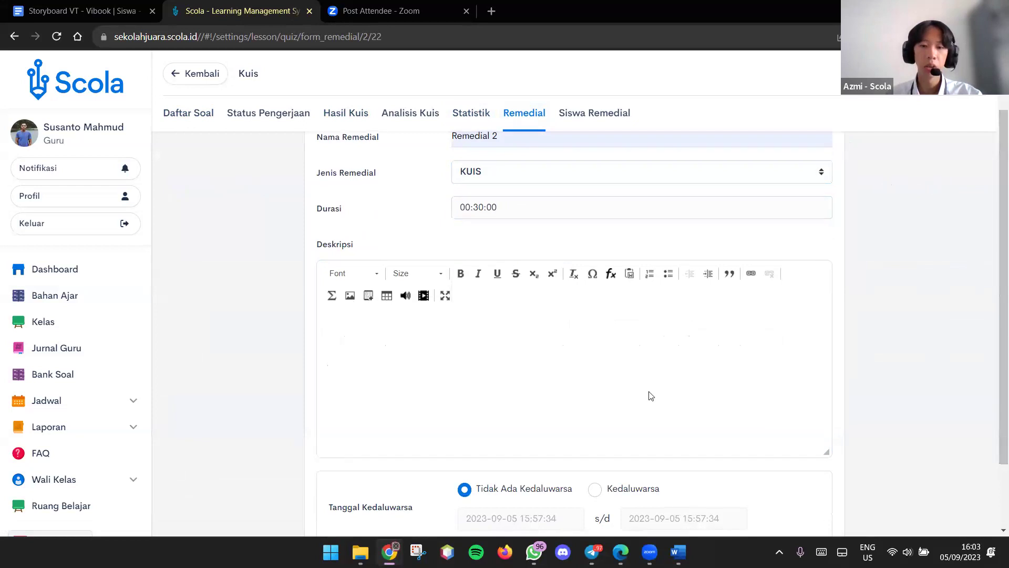
{"action": "scroll", "coordinate": [650, 396], "scroll_direction": "down", "scroll_amount": 1}
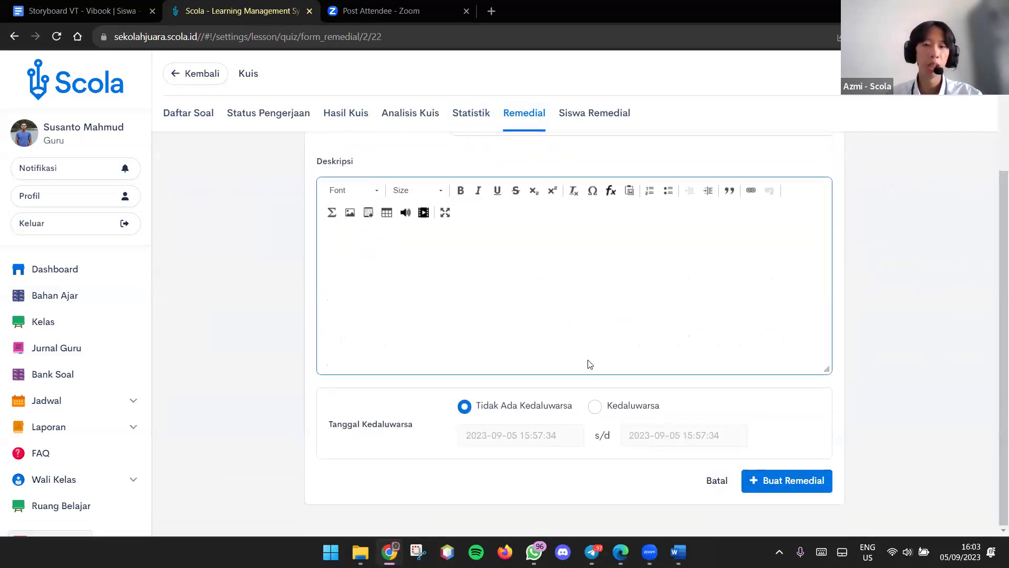
{"action": "scroll", "coordinate": [589, 364], "scroll_direction": "up", "scroll_amount": 2}
{"action": "scroll", "coordinate": [751, 452], "scroll_direction": "down", "scroll_amount": 2}
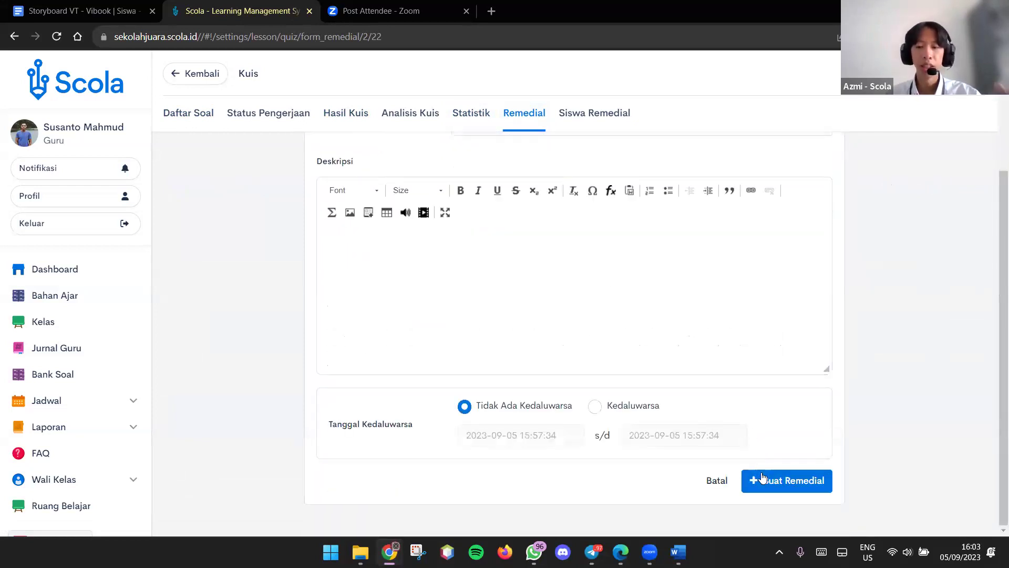
{"action": "left_click", "coordinate": [789, 486]}
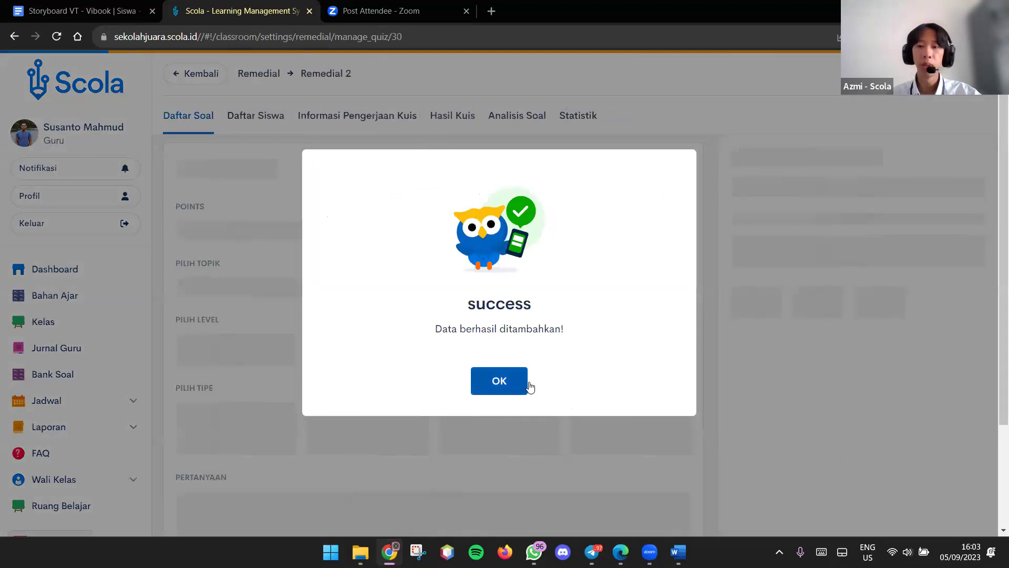
{"action": "left_click", "coordinate": [526, 386]}
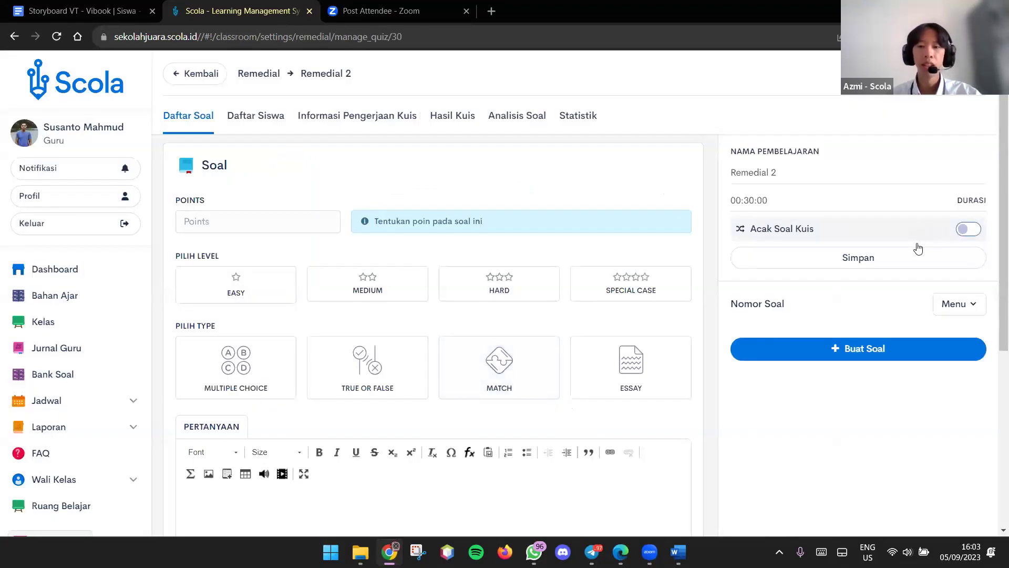
Generate Remedial 2's questions from the first Kuis of SMA 10A - Bahasa Indonesia in school year 2022/2023-Genap, and dismiss the confirmation.
{"action": "left_click", "coordinate": [971, 307]}
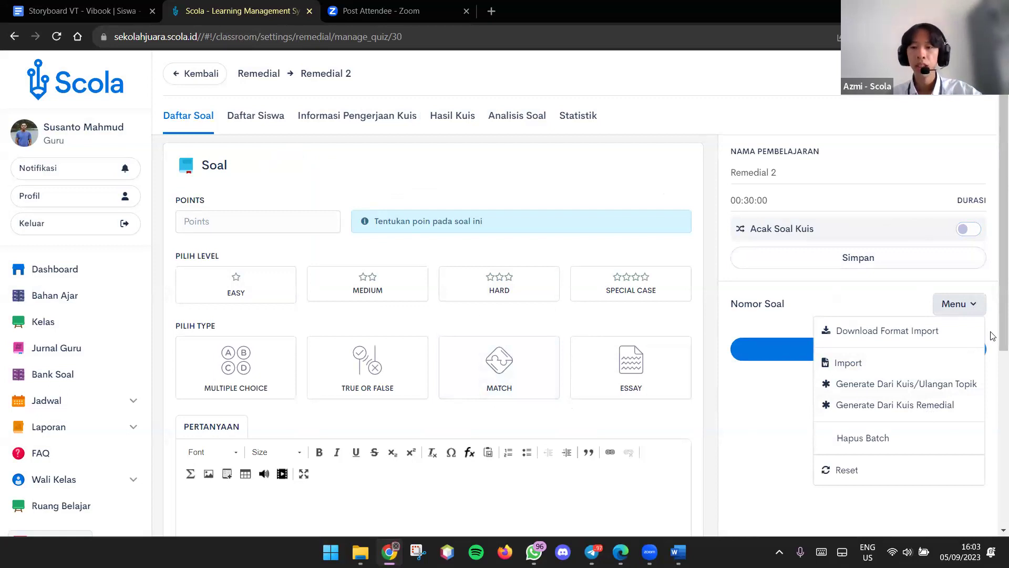
{"action": "left_click", "coordinate": [928, 386]}
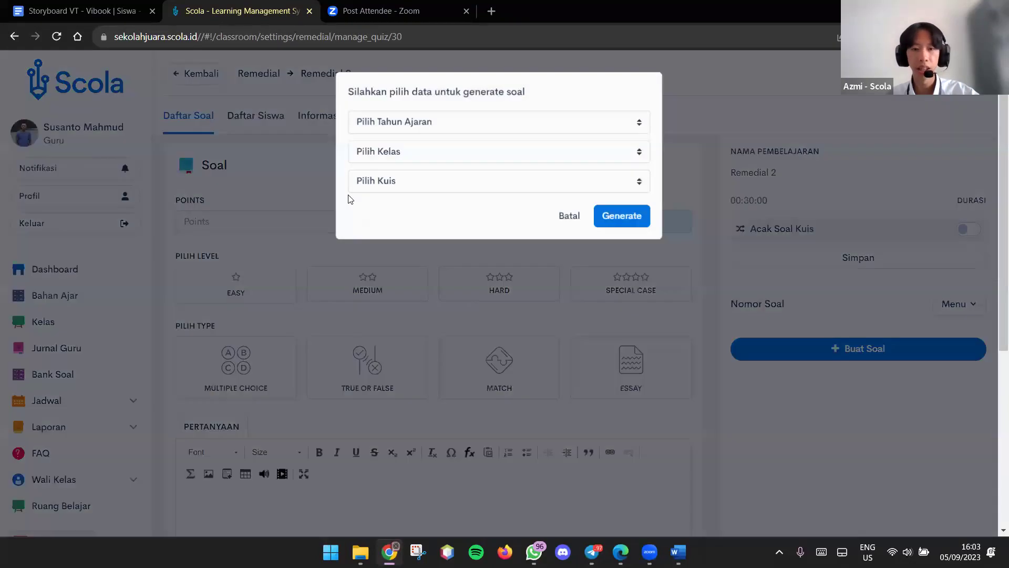
{"action": "left_click", "coordinate": [400, 122]}
{"action": "left_click", "coordinate": [411, 158]}
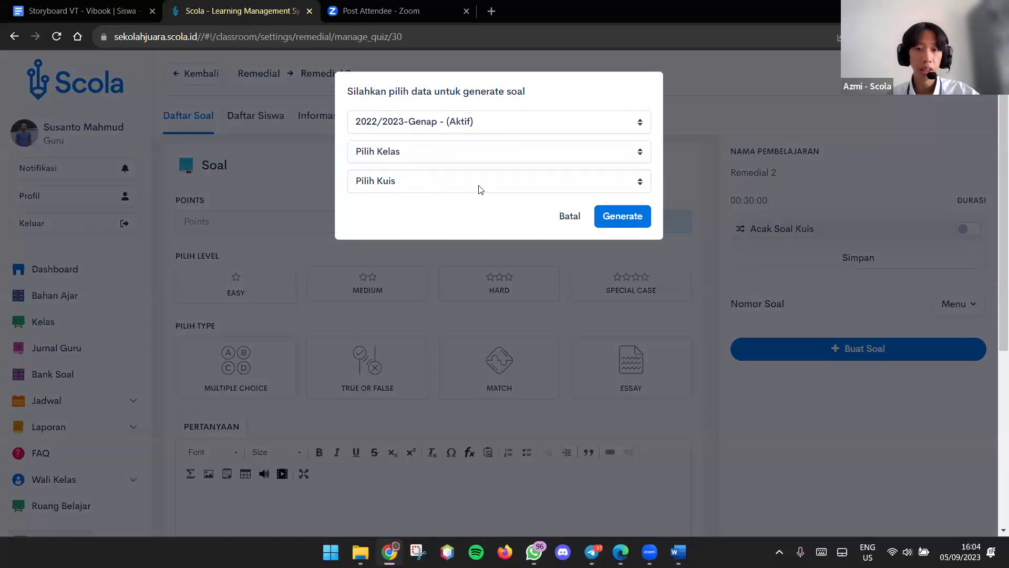
{"action": "left_click", "coordinate": [486, 155]}
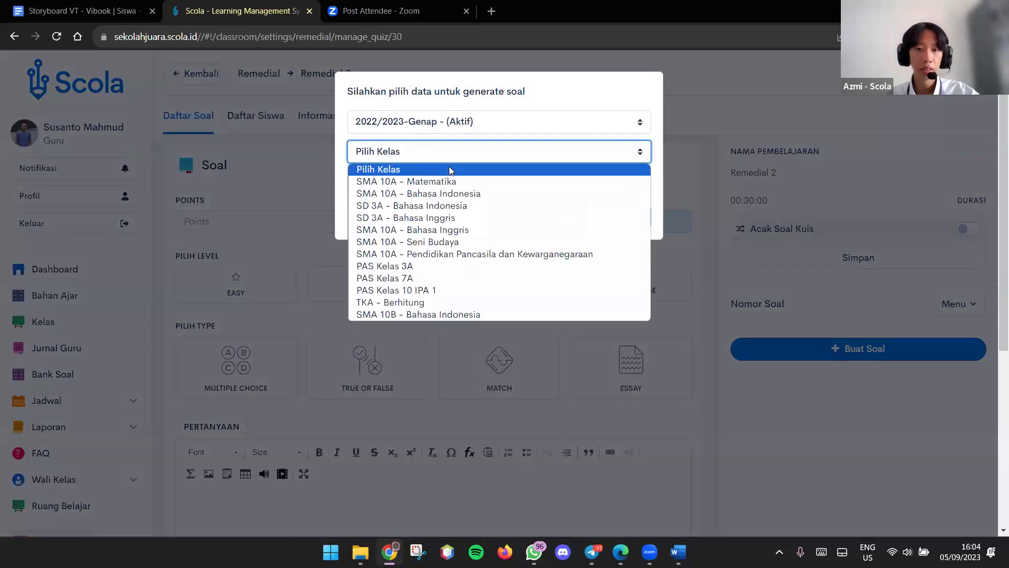
{"action": "left_click", "coordinate": [467, 196]}
{"action": "left_click", "coordinate": [468, 189]}
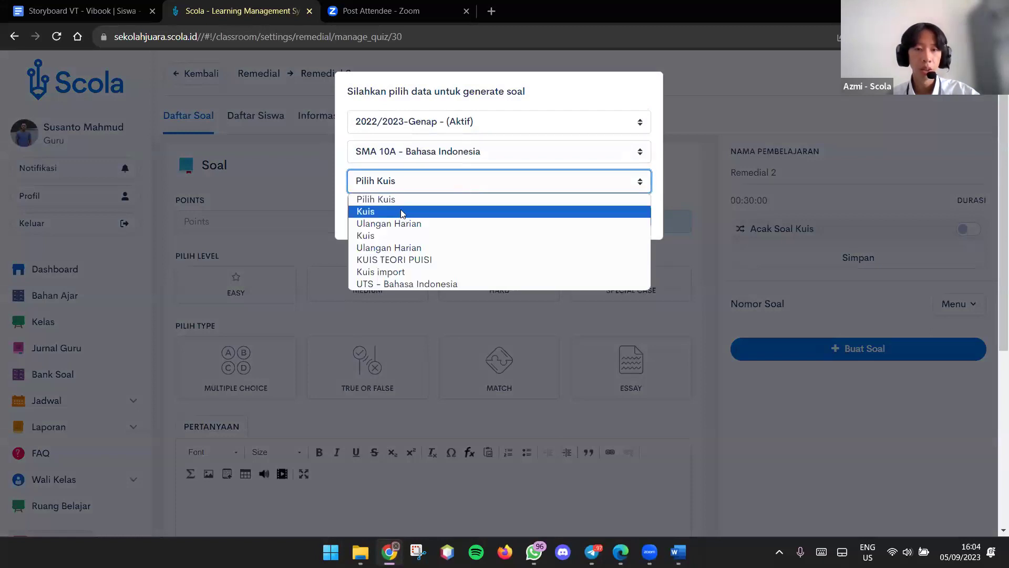
{"action": "left_click", "coordinate": [400, 211]}
{"action": "left_click", "coordinate": [614, 216]}
{"action": "left_click", "coordinate": [501, 378]}
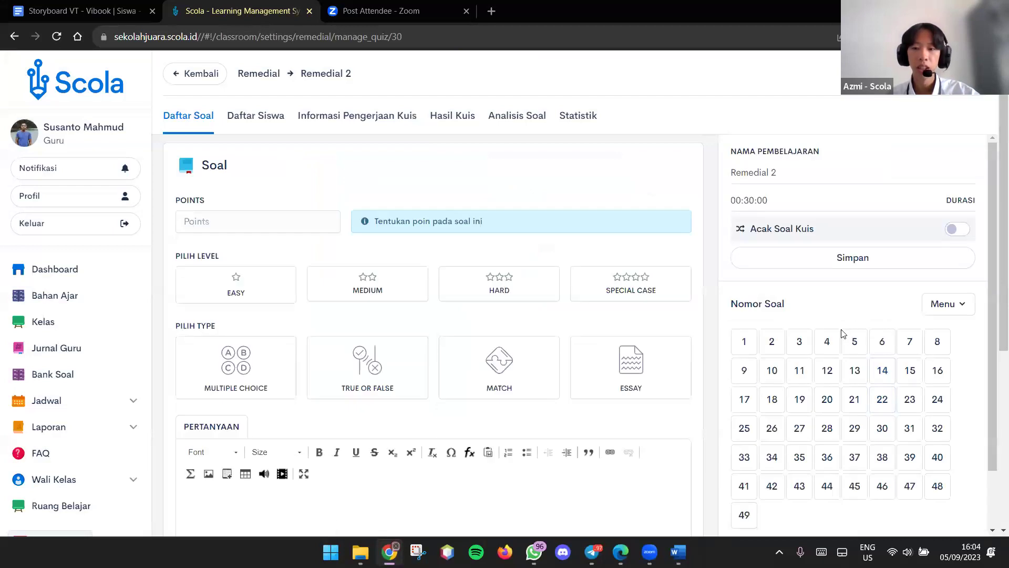
Look over Remedial 2's question numbers, student list, Informasi Pengerjaan Kuis, Hasil Kuis, Analisis Soal and Statistik.
{"action": "scroll", "coordinate": [843, 336], "scroll_direction": "down", "scroll_amount": 2}
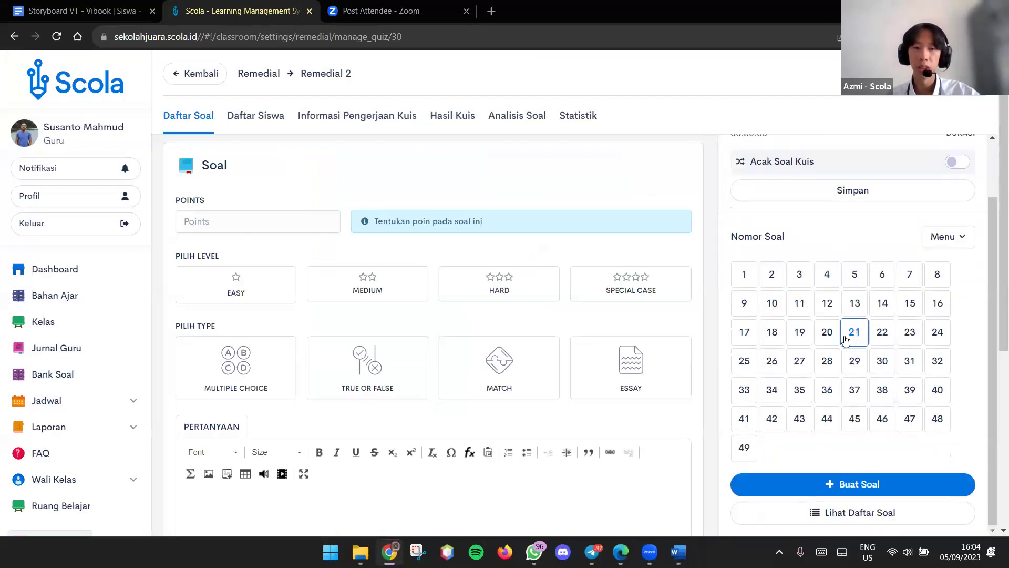
{"action": "scroll", "coordinate": [845, 339], "scroll_direction": "up", "scroll_amount": 2}
{"action": "left_click", "coordinate": [253, 116]}
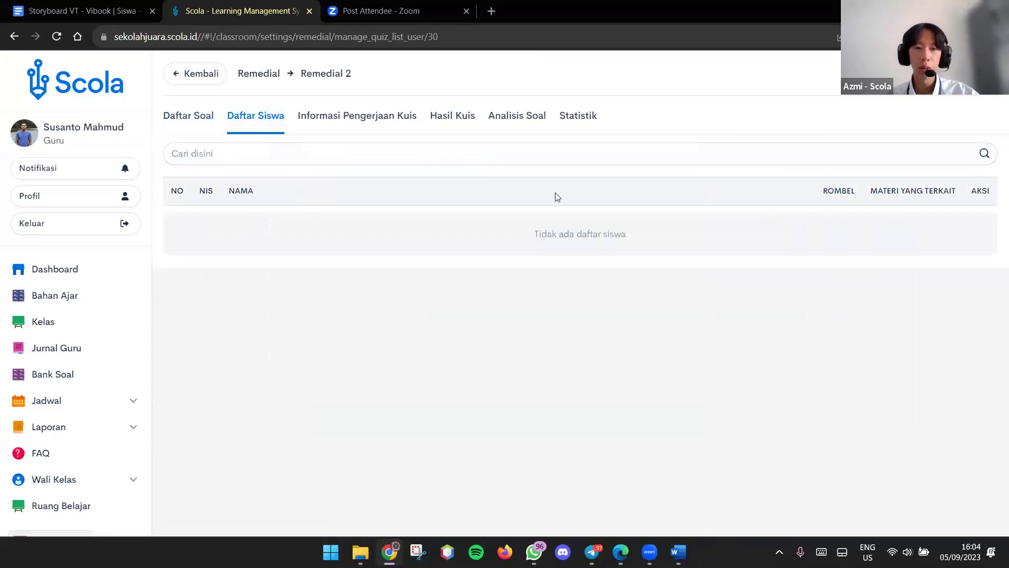
{"action": "left_click", "coordinate": [372, 115]}
{"action": "left_click", "coordinate": [461, 112]}
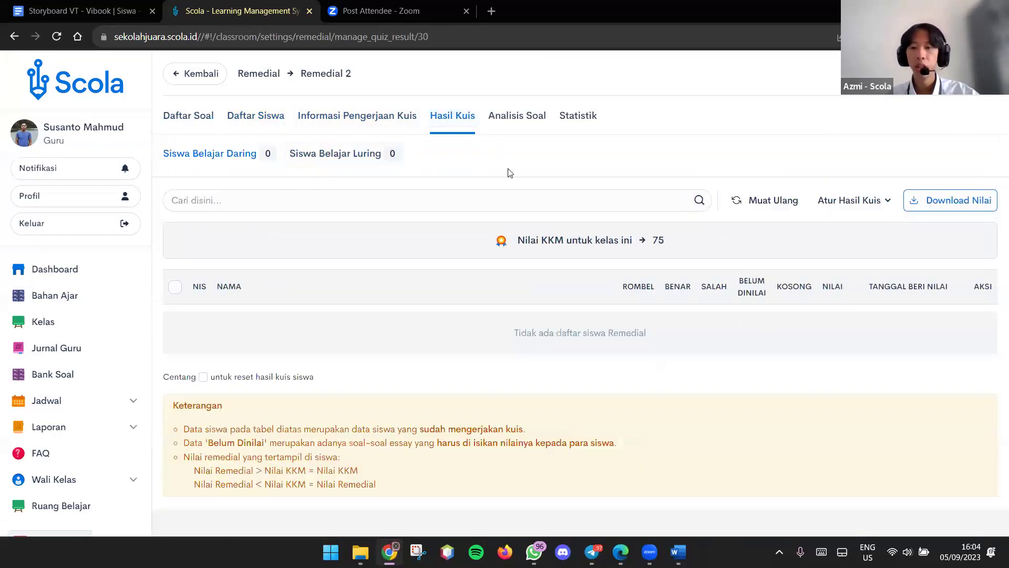
{"action": "left_click", "coordinate": [518, 122]}
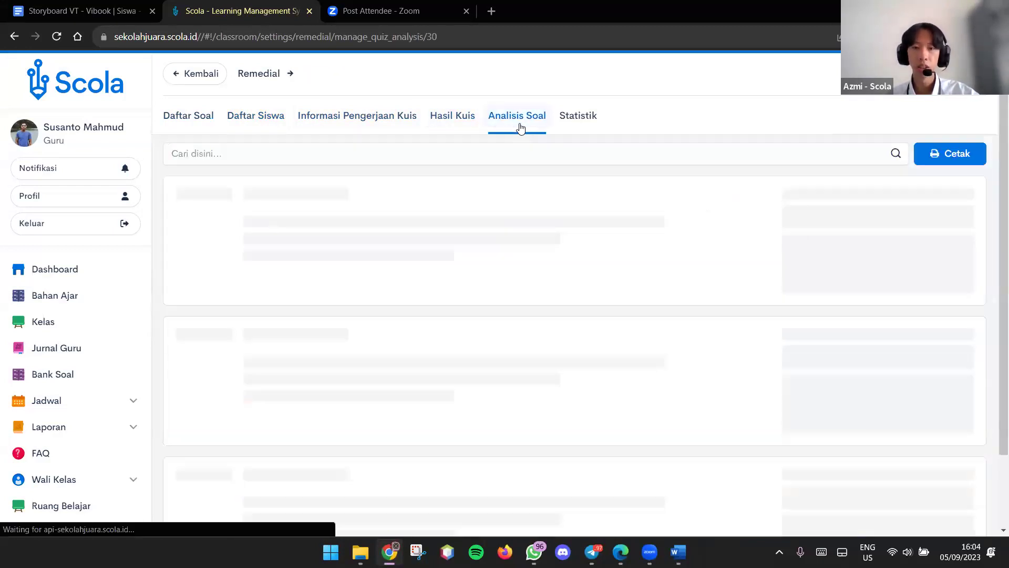
{"action": "left_click", "coordinate": [589, 124]}
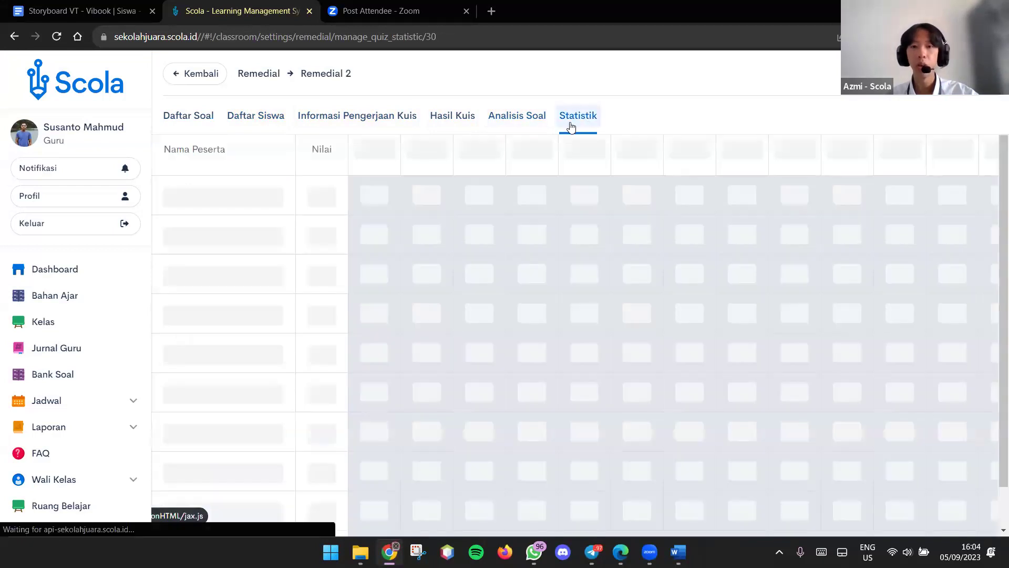
Return to the quiz's remedial list and check which students are listed under Siswa Remedial.
{"action": "left_click", "coordinate": [212, 78]}
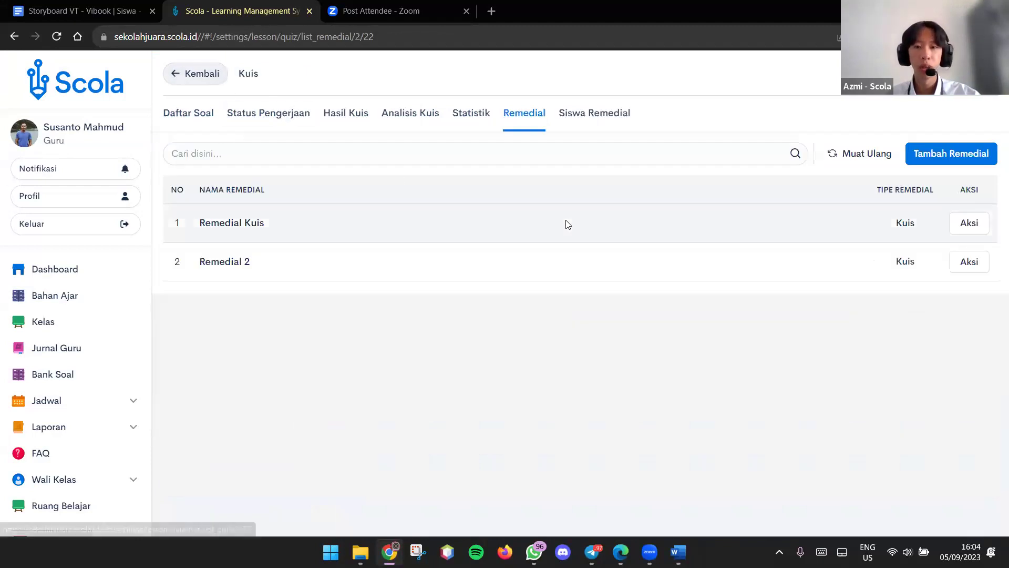
{"action": "left_click", "coordinate": [592, 114]}
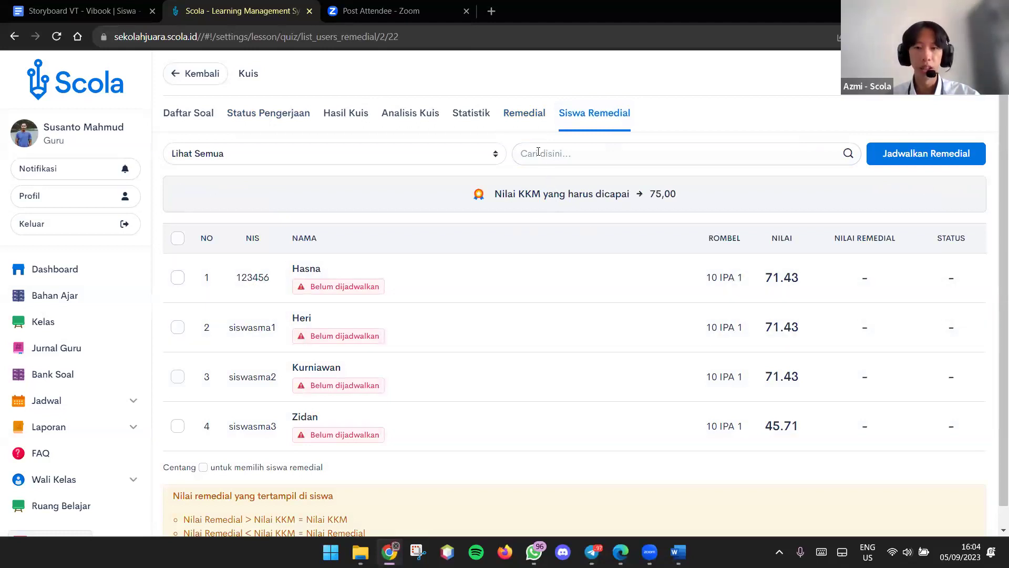
{"action": "left_click", "coordinate": [524, 120]}
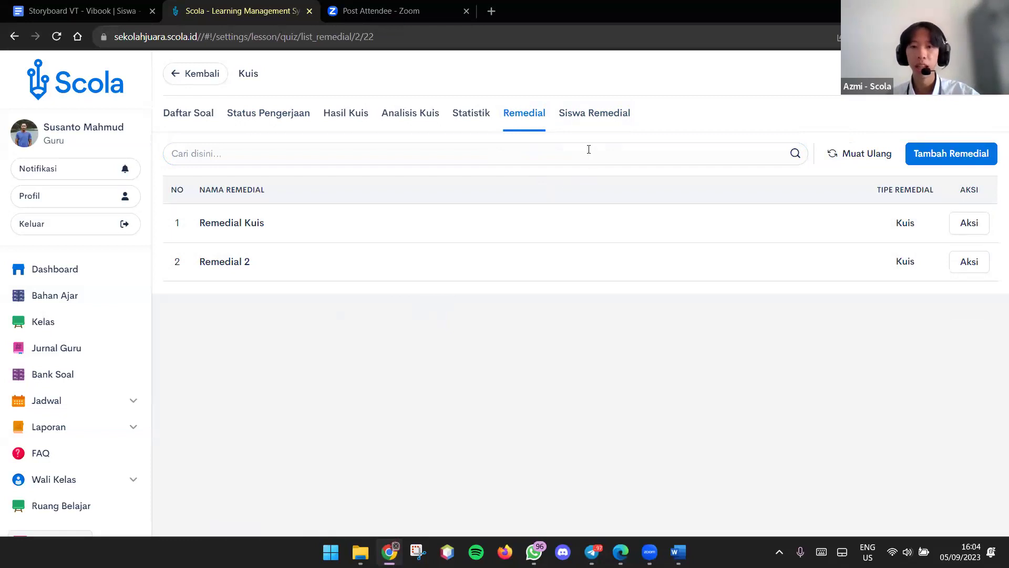
Select all four students under Siswa Remedial, schedule them for Remedial 2, and dismiss the confirmation.
{"action": "left_click", "coordinate": [577, 109]}
{"action": "left_click", "coordinate": [177, 277]}
{"action": "left_click", "coordinate": [179, 326]}
{"action": "left_click", "coordinate": [180, 383]}
{"action": "left_click", "coordinate": [177, 427]}
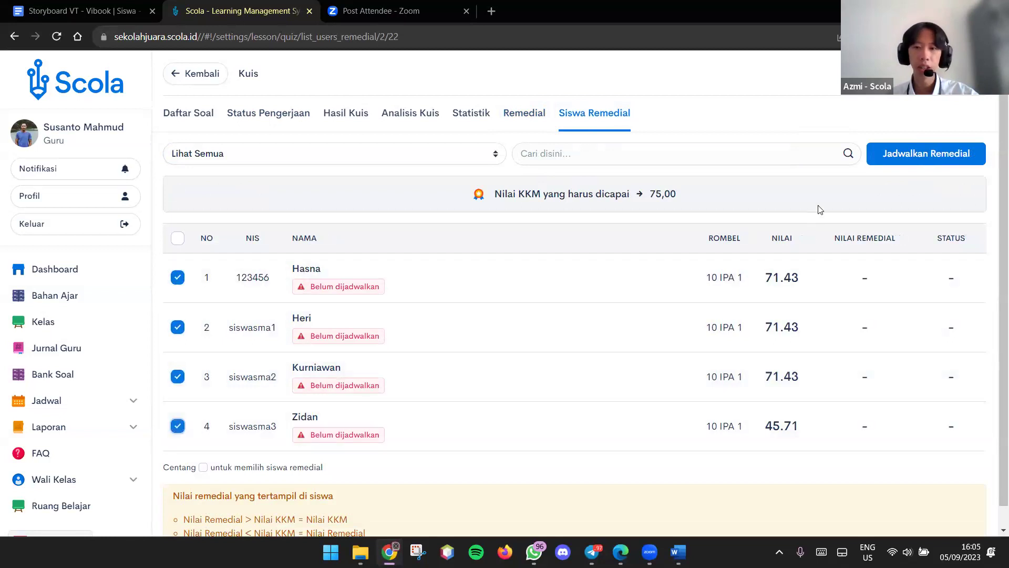
{"action": "left_click", "coordinate": [894, 160]}
{"action": "left_click", "coordinate": [473, 125]}
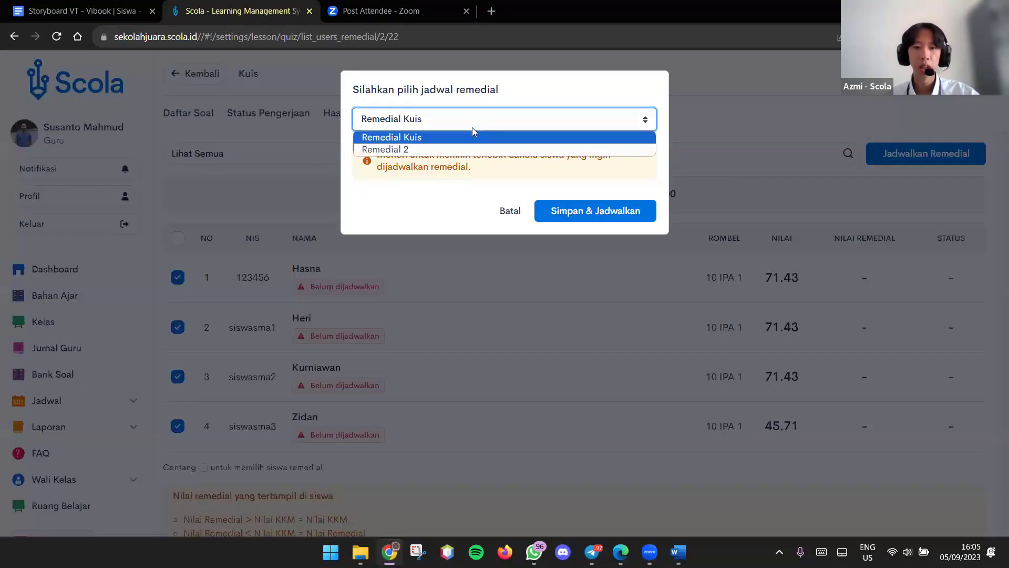
{"action": "left_click", "coordinate": [466, 149]}
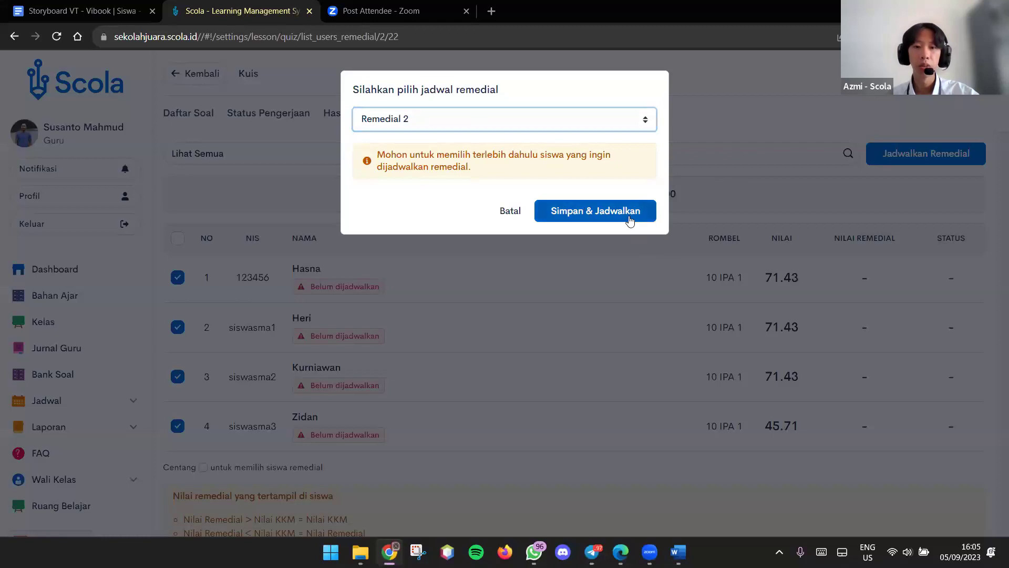
{"action": "left_click", "coordinate": [628, 218]}
{"action": "left_click", "coordinate": [505, 389]}
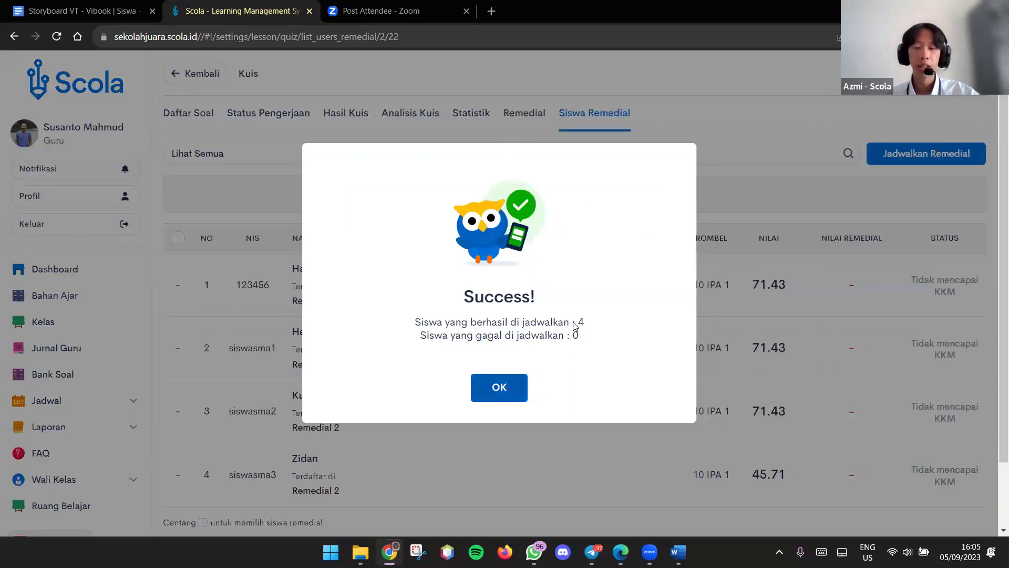
Look over Remedial 2's Daftar Siswa, Informasi Pengerjaan Kuis and Hasil Kuis, and return to the remedial list.
{"action": "left_click", "coordinate": [526, 113]}
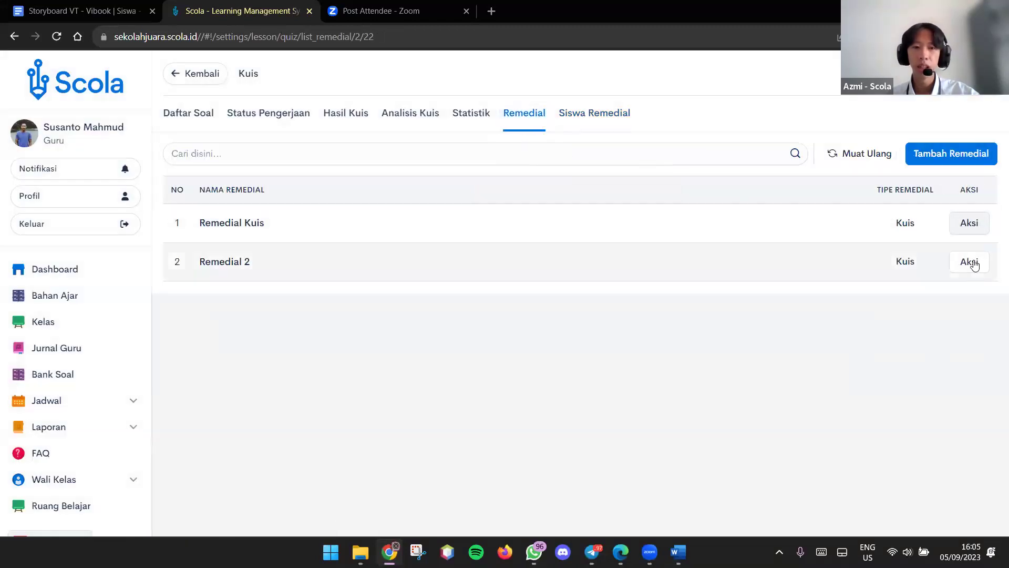
{"action": "left_click", "coordinate": [969, 261]}
{"action": "left_click", "coordinate": [902, 290]}
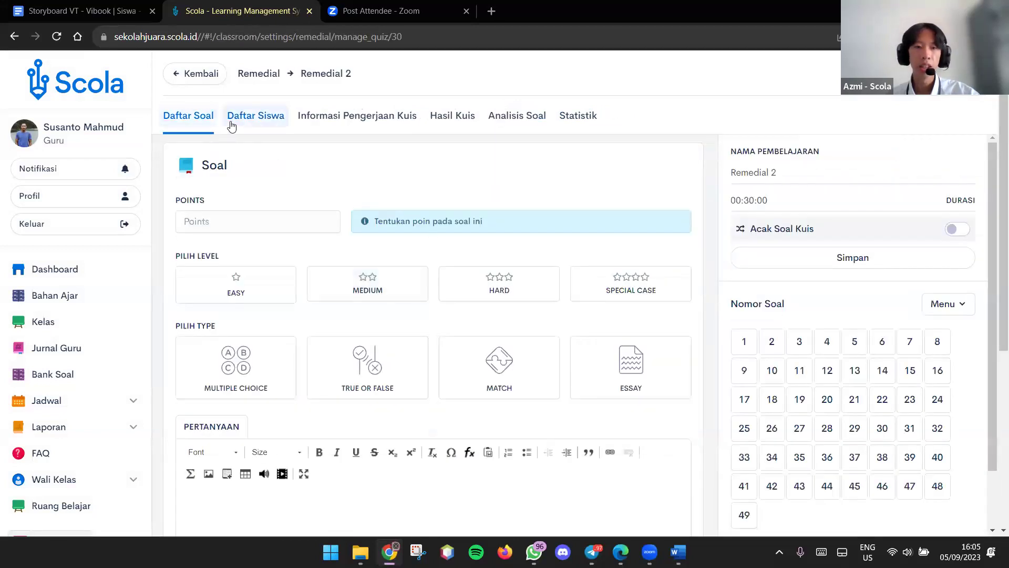
{"action": "left_click", "coordinate": [255, 116]}
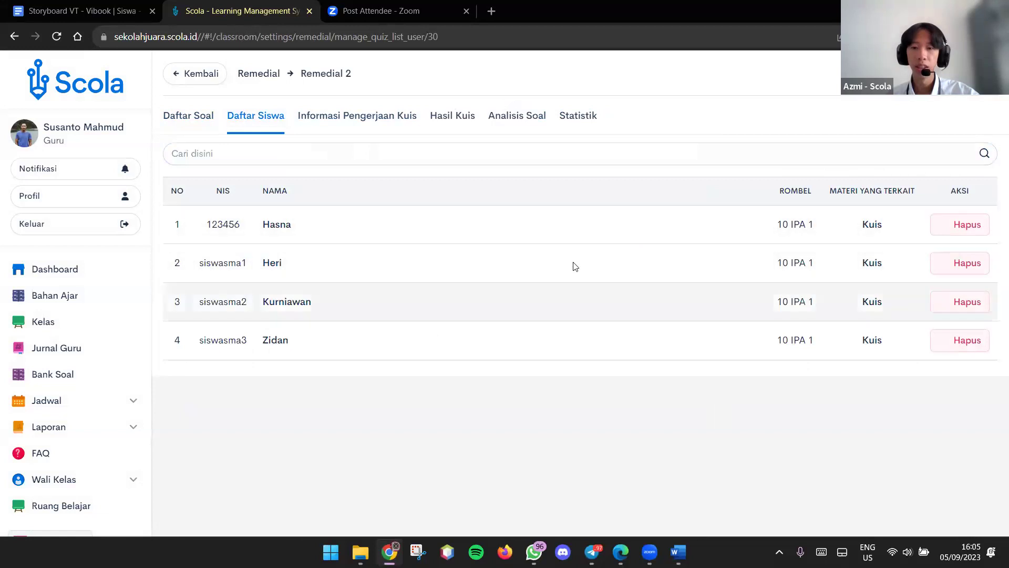
{"action": "left_click", "coordinate": [372, 116]}
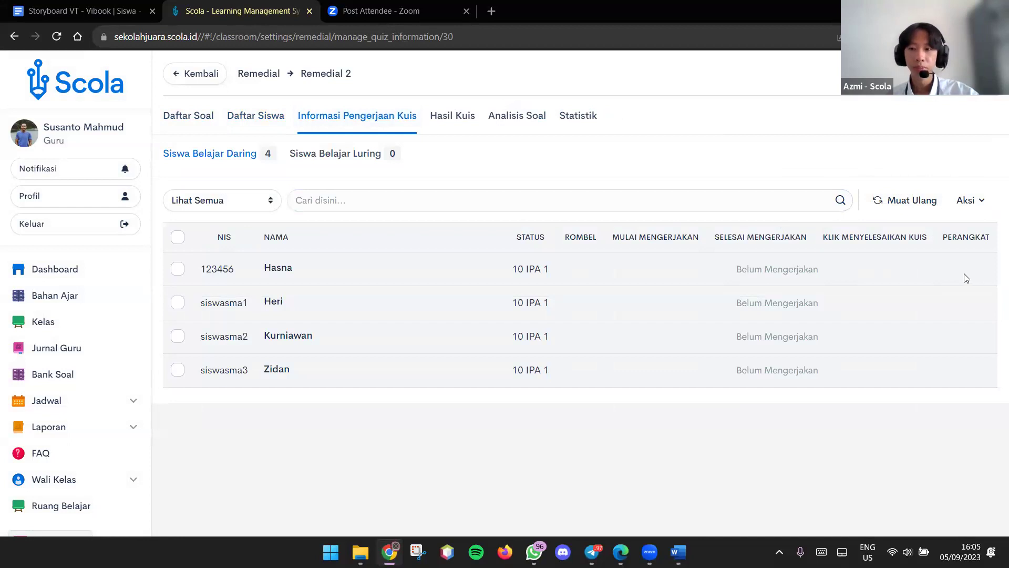
{"action": "left_click", "coordinate": [452, 115]}
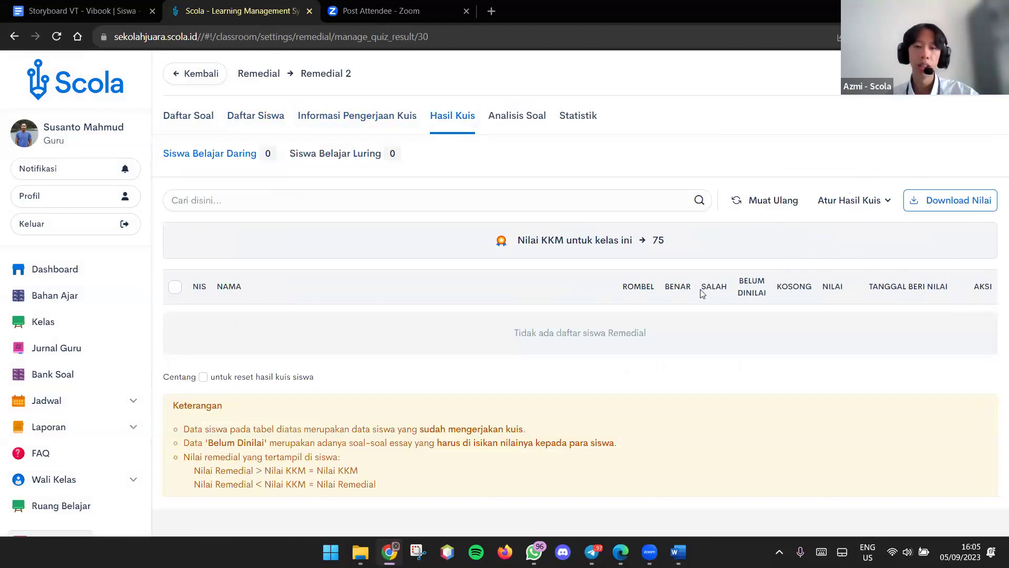
{"action": "left_click", "coordinate": [179, 76]}
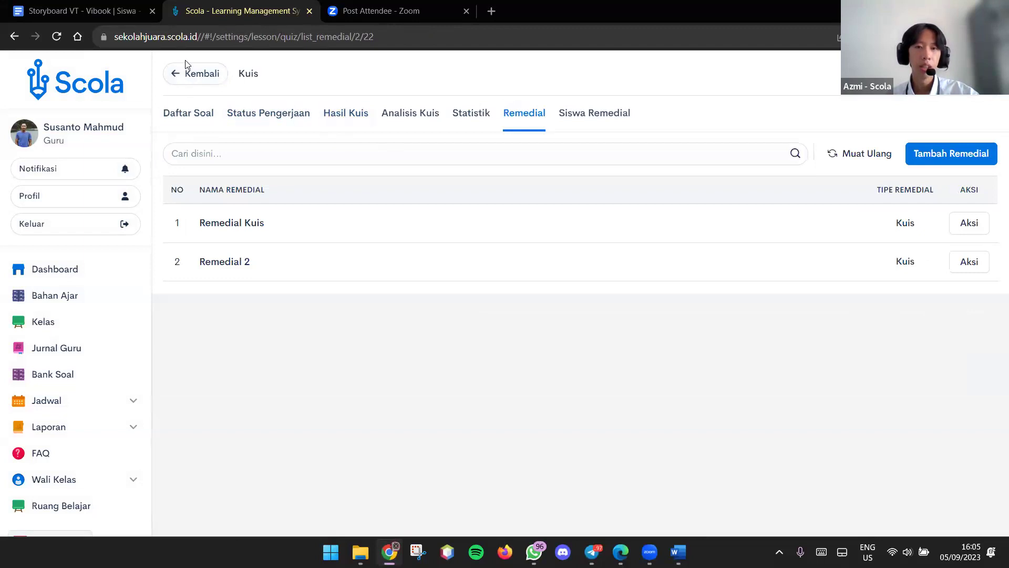
Open UTS - Bahasa Indonesia from the UTS topic of SMA 10A - Bahasa Indonesia and view its Hasil Kuis.
{"action": "left_click", "coordinate": [195, 77]}
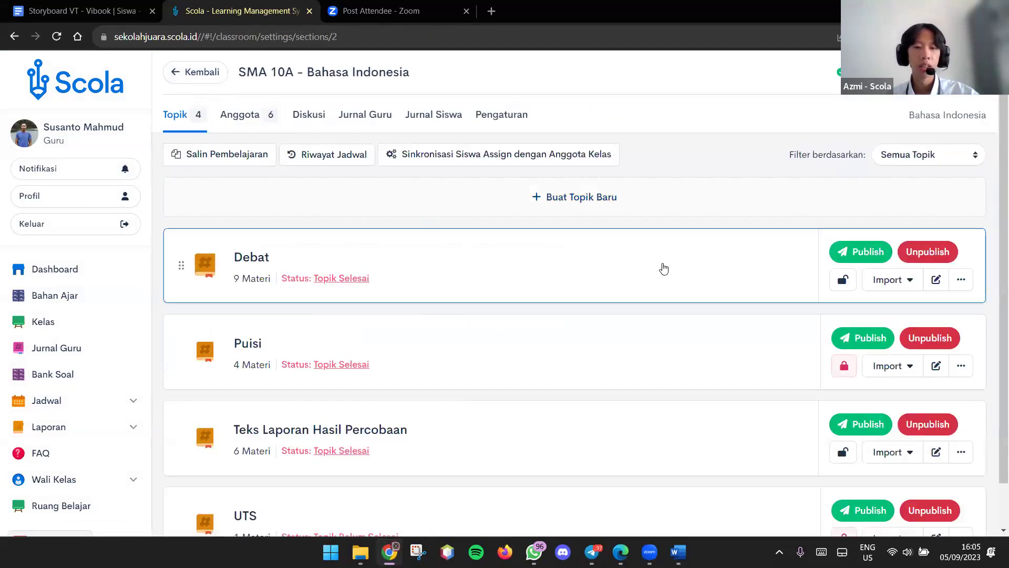
{"action": "scroll", "coordinate": [664, 269], "scroll_direction": "down", "scroll_amount": 1}
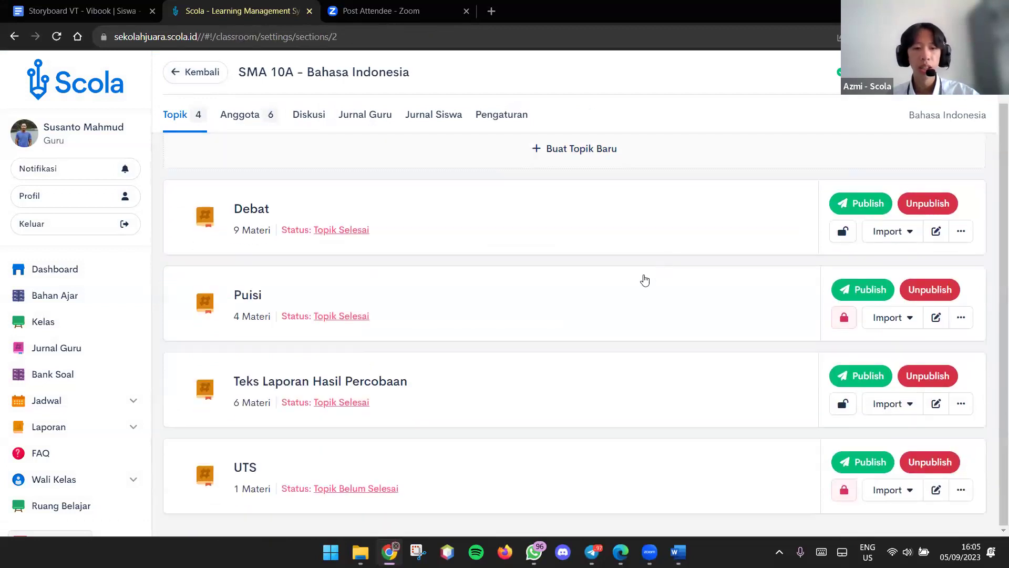
{"action": "left_click", "coordinate": [708, 489]}
{"action": "scroll", "coordinate": [834, 408], "scroll_direction": "down", "scroll_amount": 4}
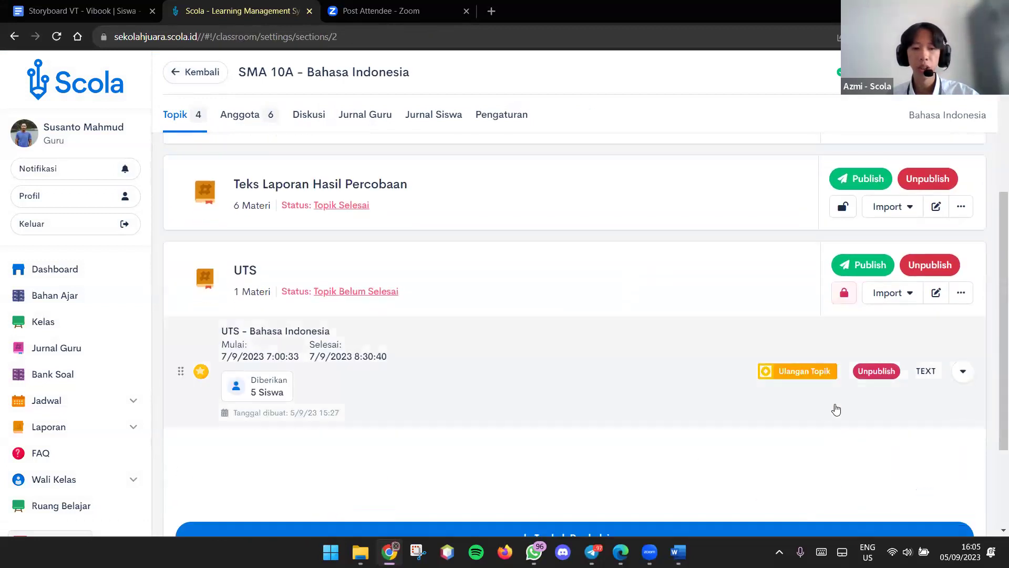
{"action": "left_click", "coordinate": [963, 371]}
{"action": "left_click", "coordinate": [892, 442]}
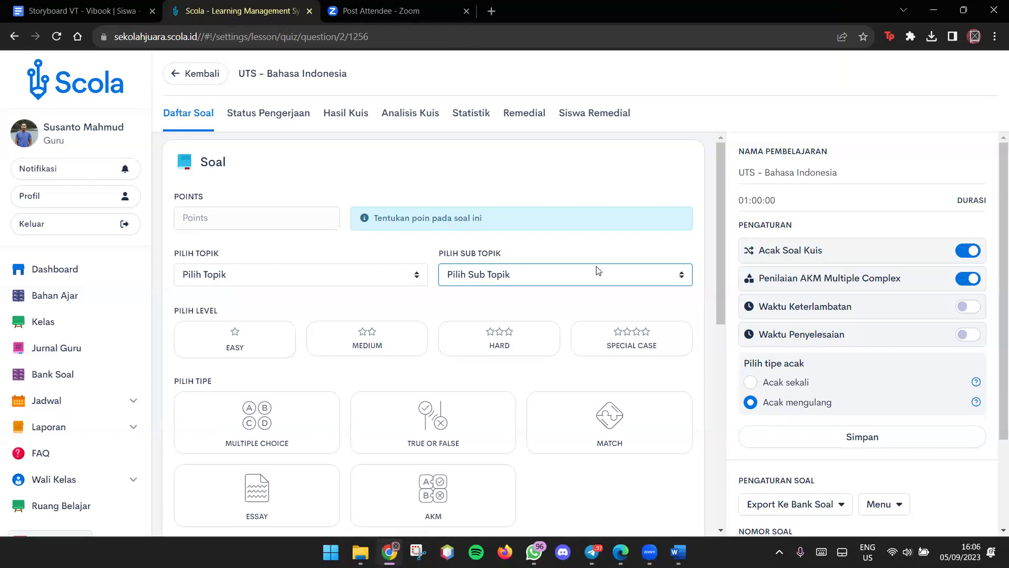
{"action": "left_click", "coordinate": [347, 113]}
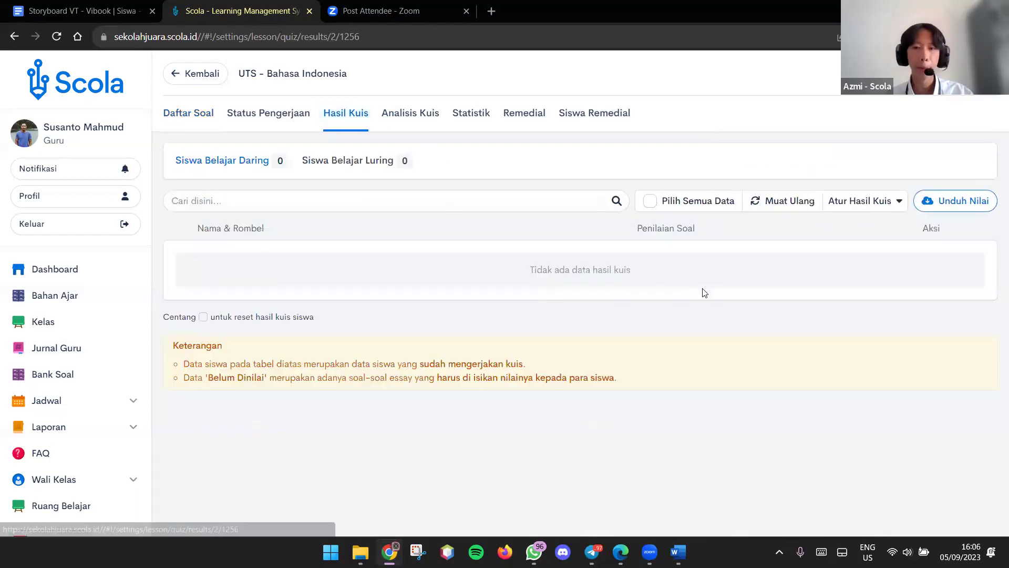
Open the first student's answer details in the Kuis quiz's Hasil Kuis and filter them to Essay.
{"action": "left_click", "coordinate": [212, 73]}
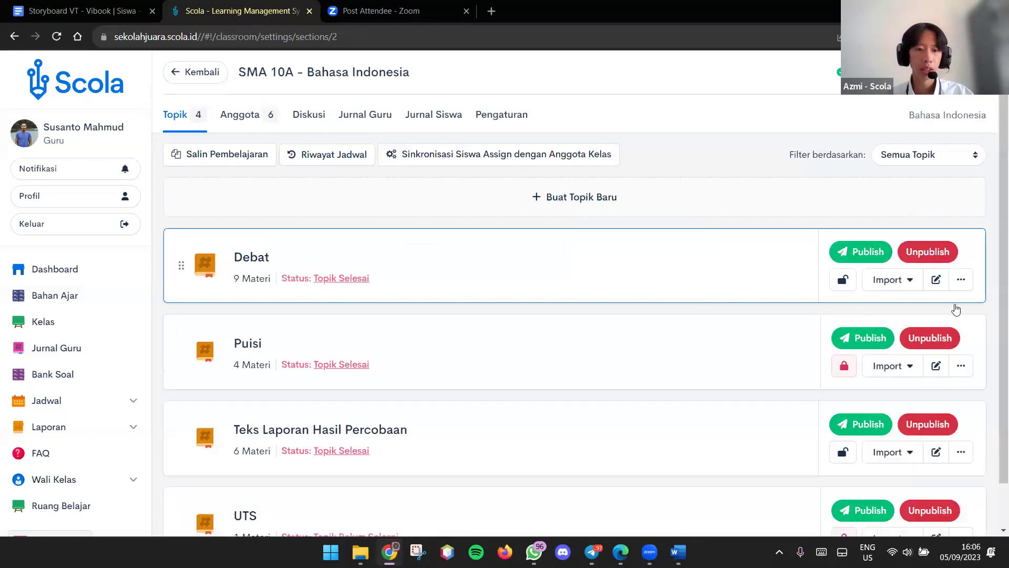
{"action": "scroll", "coordinate": [994, 299], "scroll_direction": "down", "scroll_amount": 5}
{"action": "left_click", "coordinate": [963, 363]}
{"action": "left_click", "coordinate": [920, 397]}
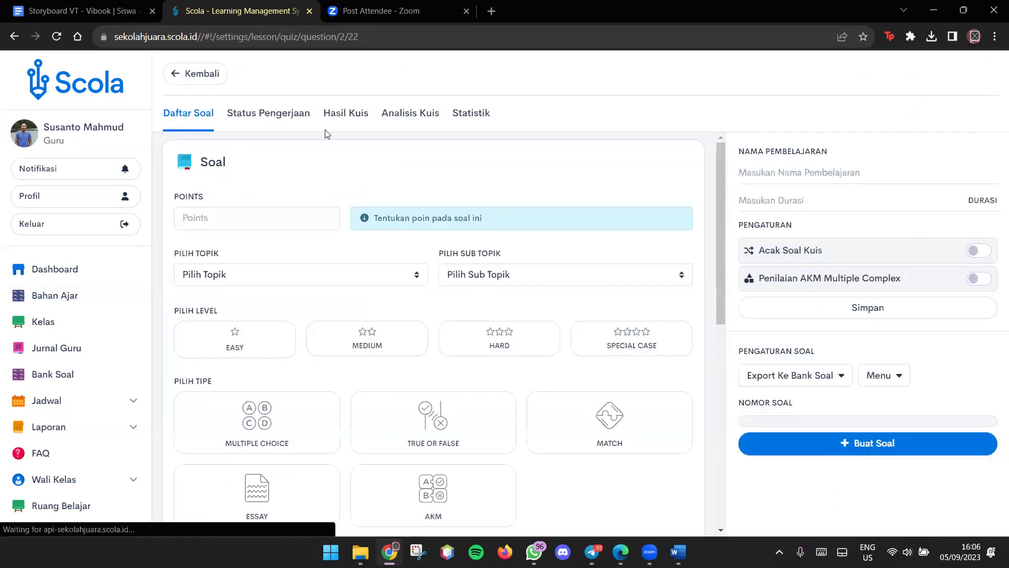
{"action": "left_click", "coordinate": [332, 115]}
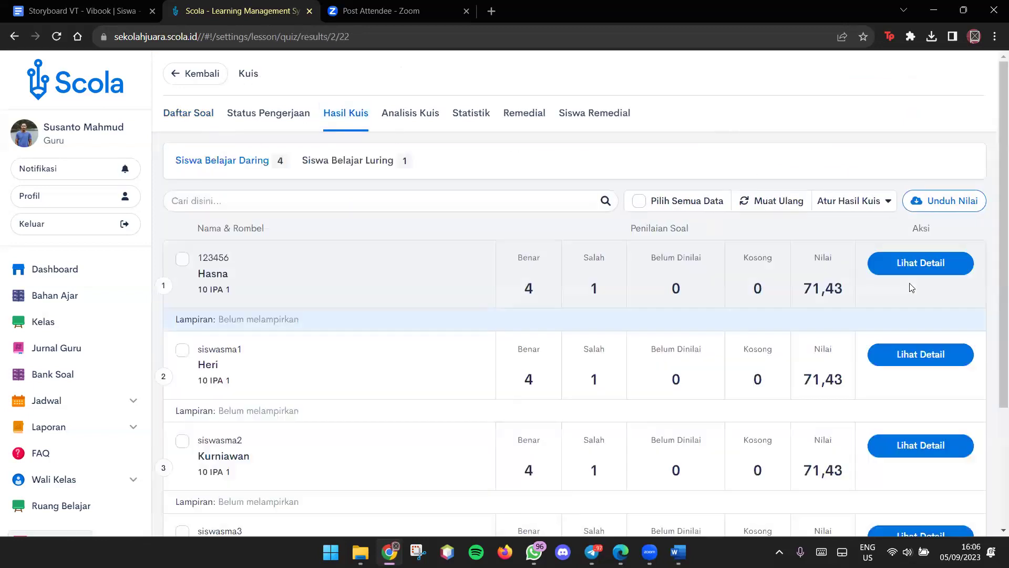
{"action": "left_click", "coordinate": [914, 263]}
{"action": "left_click", "coordinate": [136, 139]}
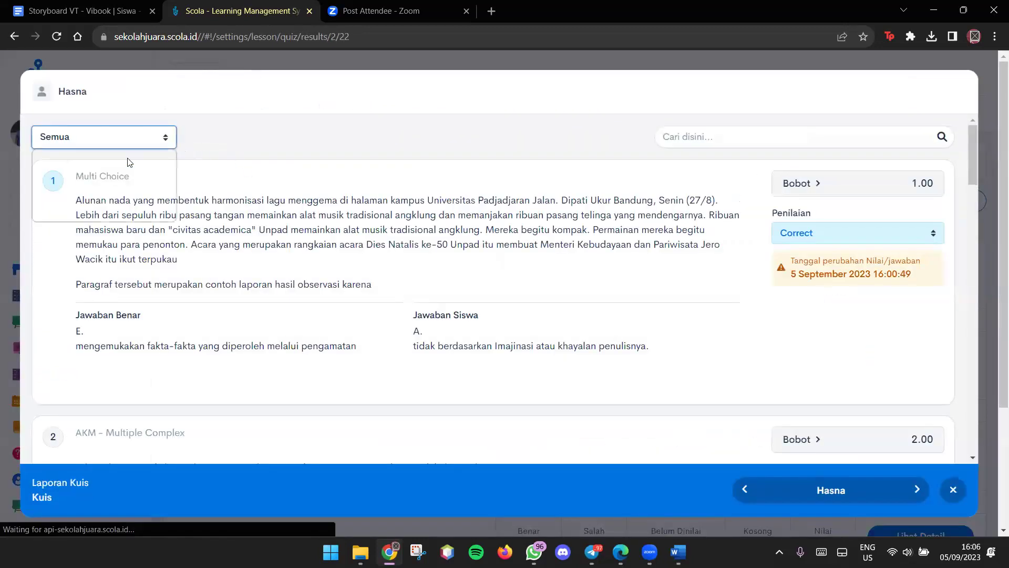
{"action": "left_click", "coordinate": [121, 184]}
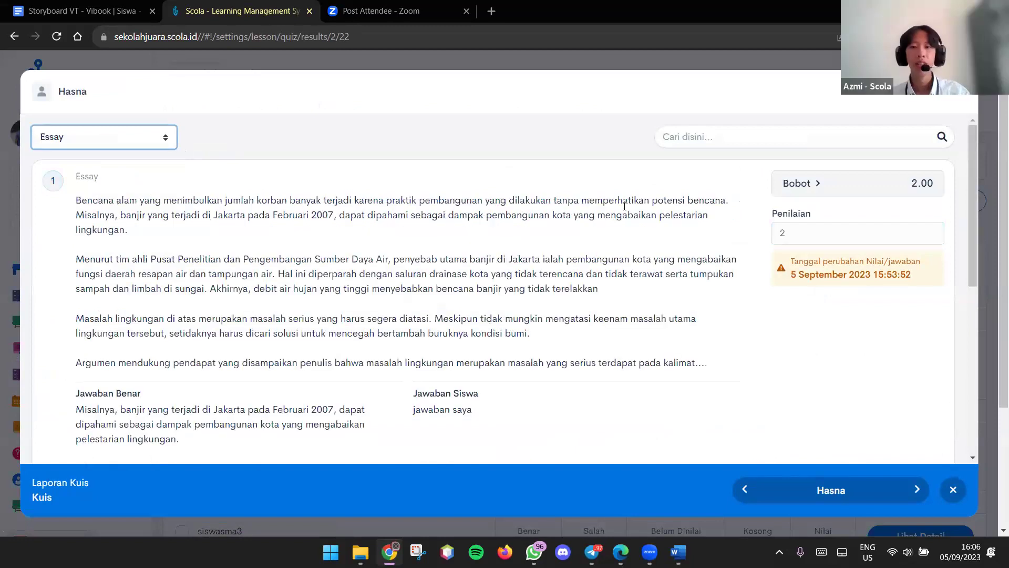
Examine the first student's essay answer together with its Penilaian, Berikan Koreksi and Lampiran fields.
{"action": "scroll", "coordinate": [624, 207], "scroll_direction": "down", "scroll_amount": 1}
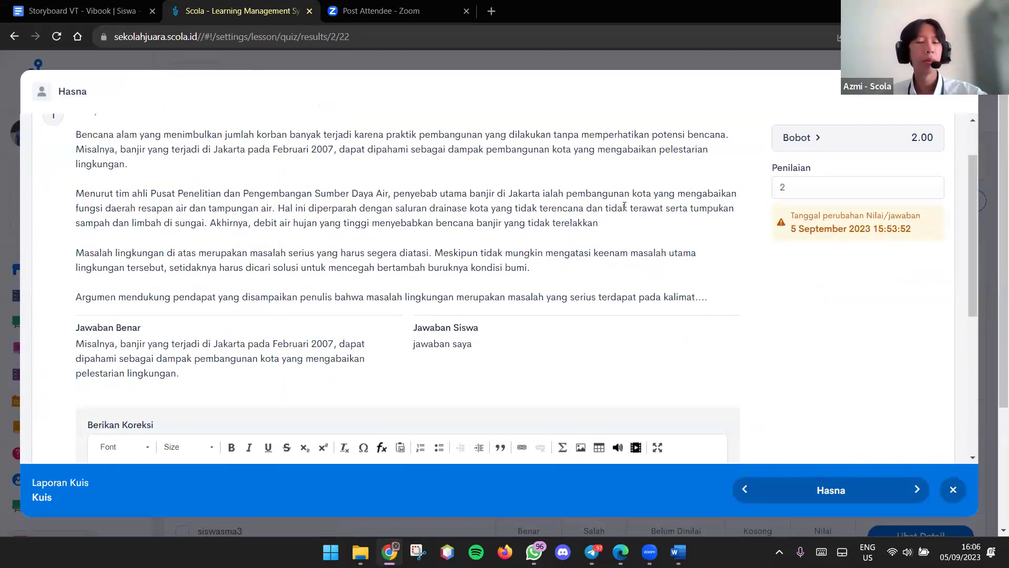
{"action": "scroll", "coordinate": [625, 207], "scroll_direction": "down", "scroll_amount": 4}
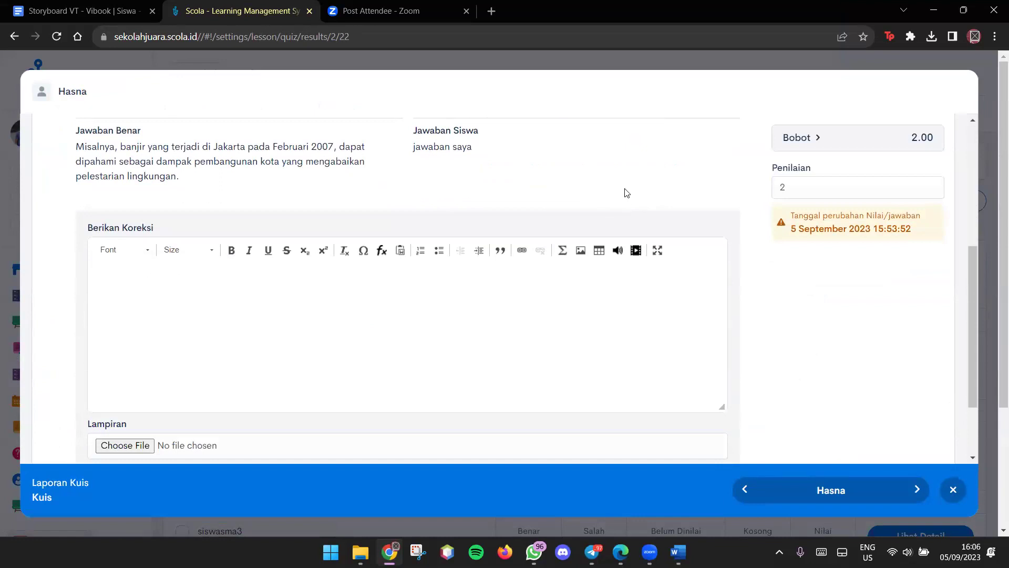
{"action": "left_click", "coordinate": [568, 270]}
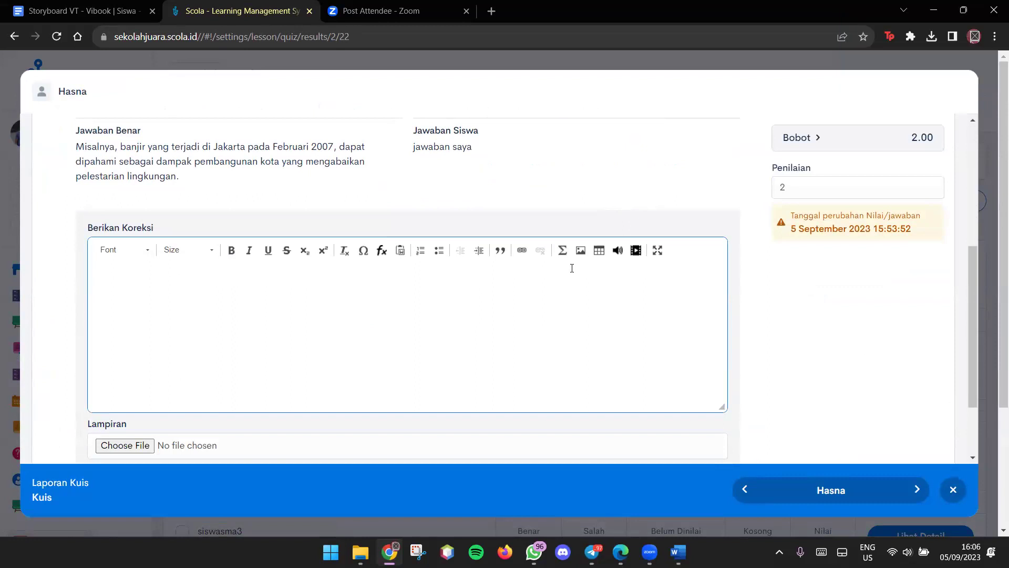
{"action": "left_click", "coordinate": [900, 284]}
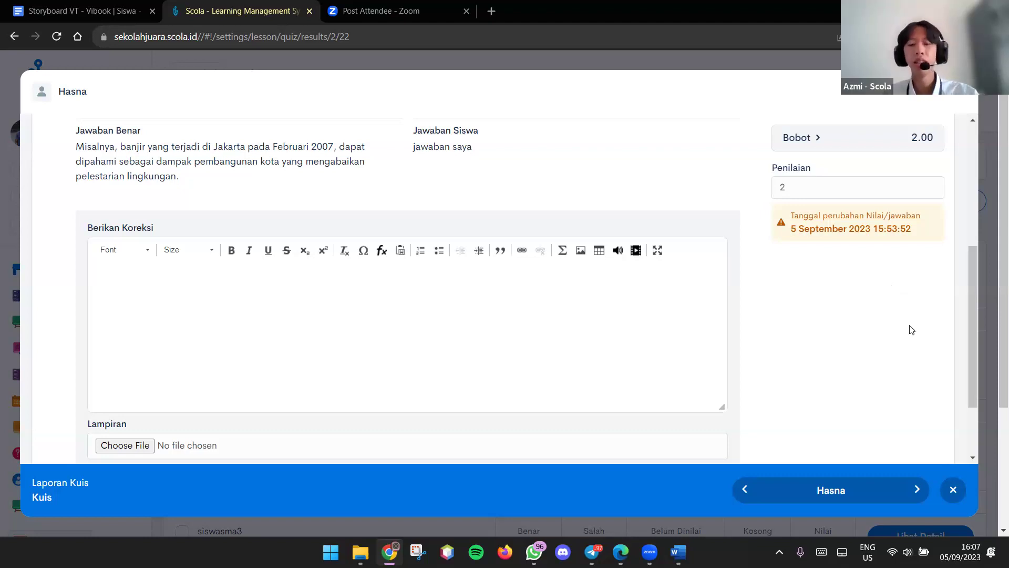
Switch to the second student's essay answer and examine the question, correct answer, Penilaian and correction area.
{"action": "left_click", "coordinate": [916, 489]}
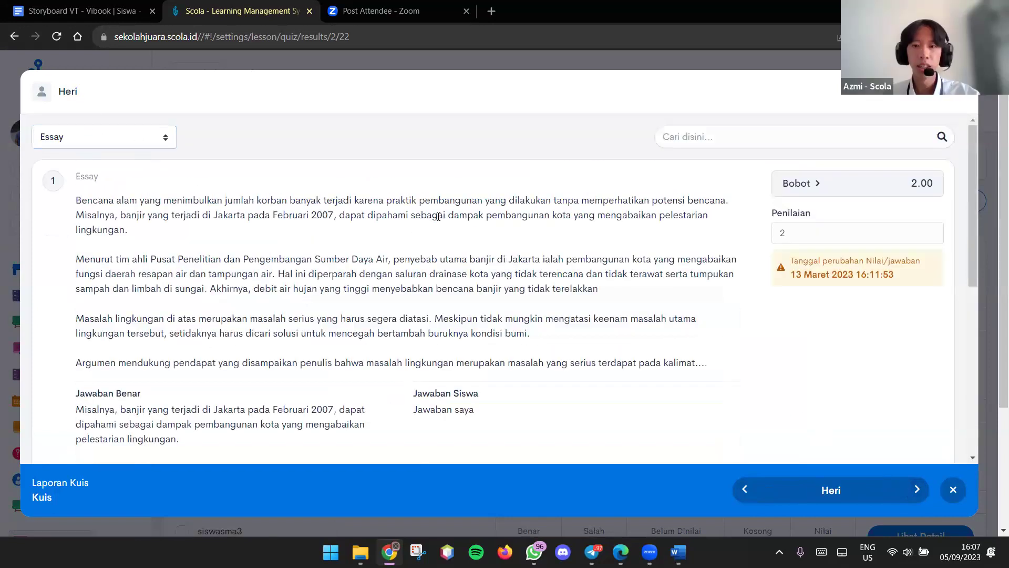
{"action": "scroll", "coordinate": [453, 217], "scroll_direction": "down", "scroll_amount": 4}
{"action": "scroll", "coordinate": [453, 217], "scroll_direction": "down", "scroll_amount": 3}
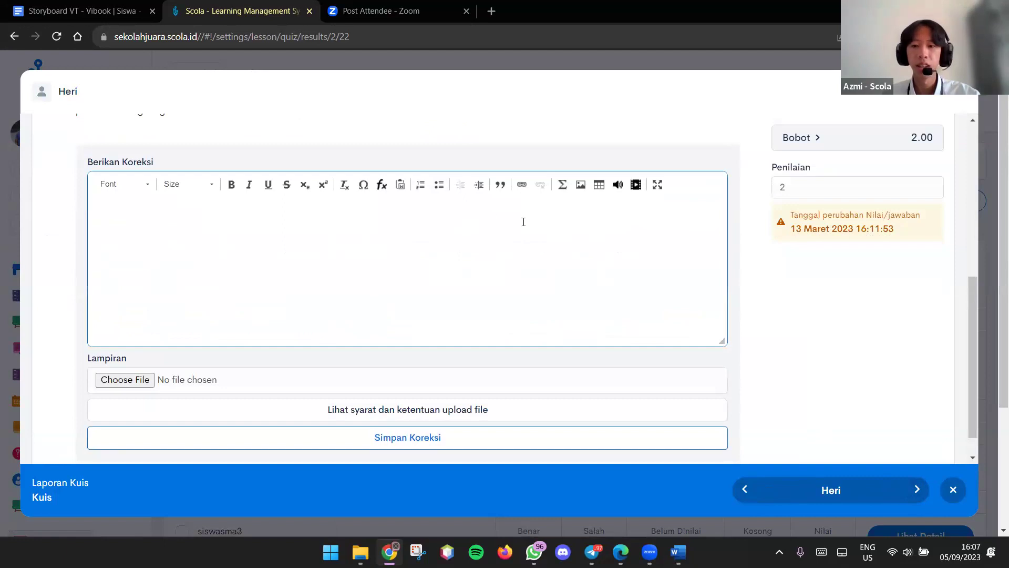
{"action": "scroll", "coordinate": [593, 237], "scroll_direction": "up", "scroll_amount": 10}
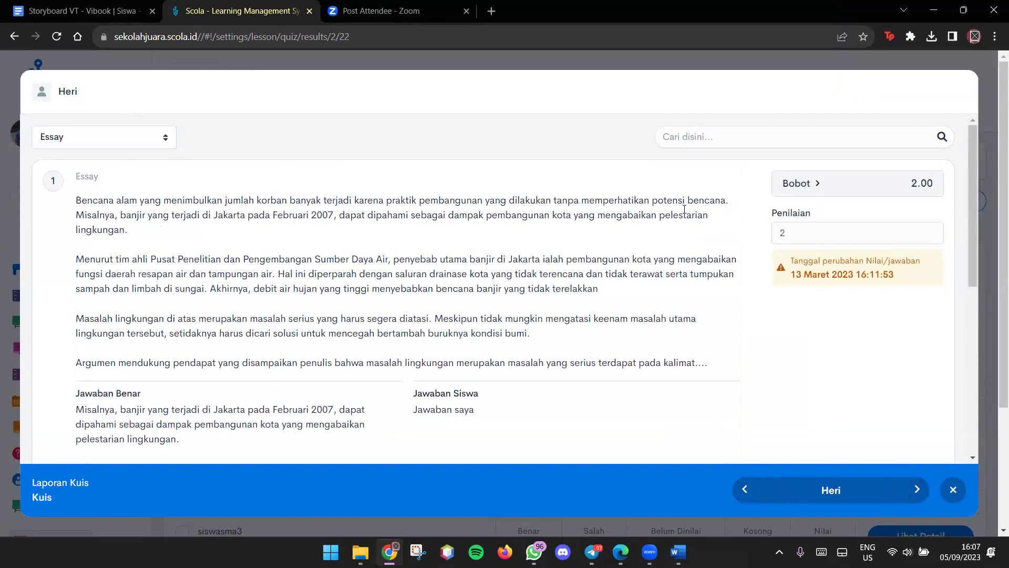
{"action": "scroll", "coordinate": [794, 240], "scroll_direction": "down", "scroll_amount": 10}
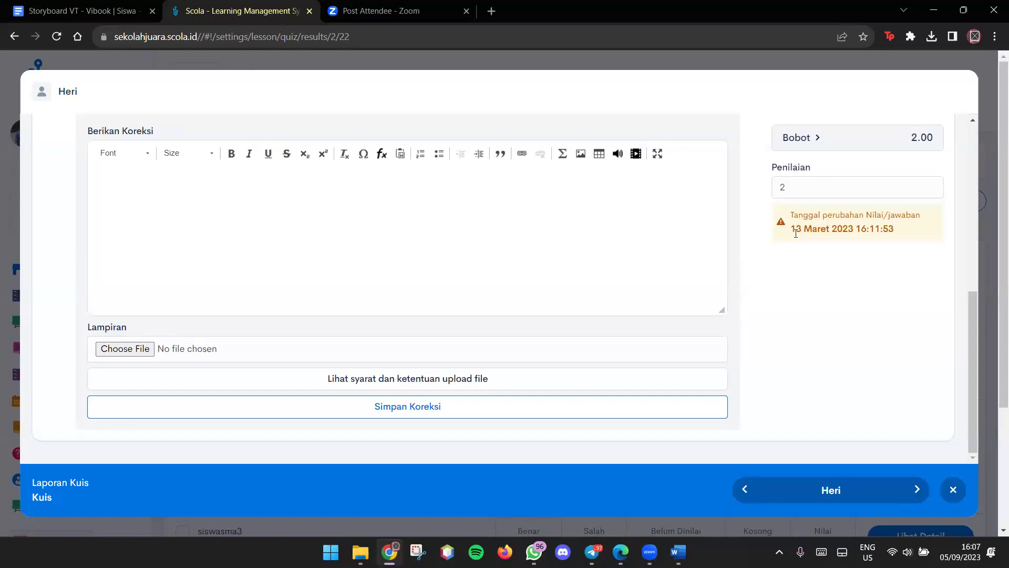
{"action": "scroll", "coordinate": [796, 234], "scroll_direction": "up", "scroll_amount": 10}
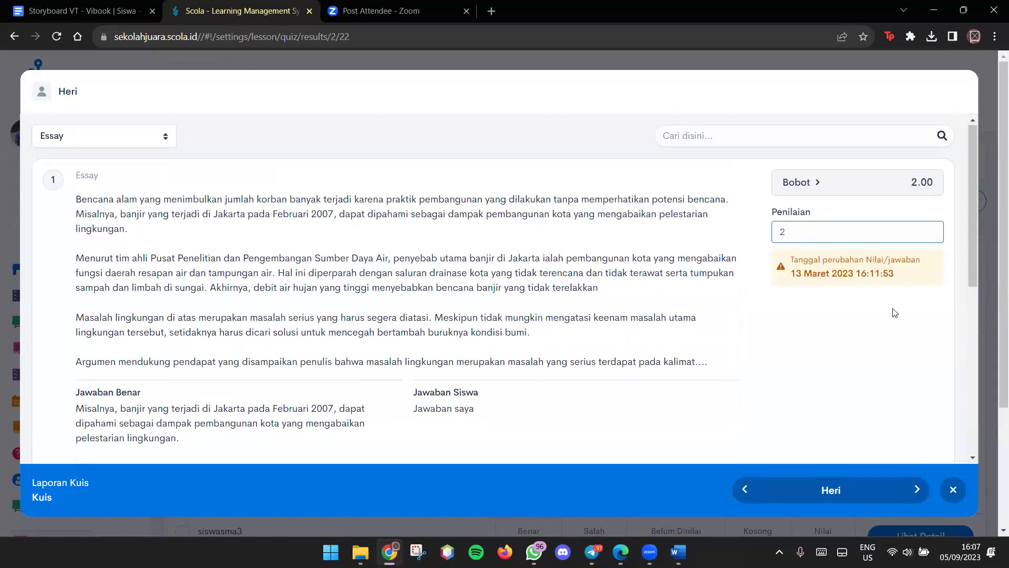
{"action": "scroll", "coordinate": [733, 288], "scroll_direction": "down", "scroll_amount": 7}
{"action": "scroll", "coordinate": [770, 271], "scroll_direction": "up", "scroll_amount": 3}
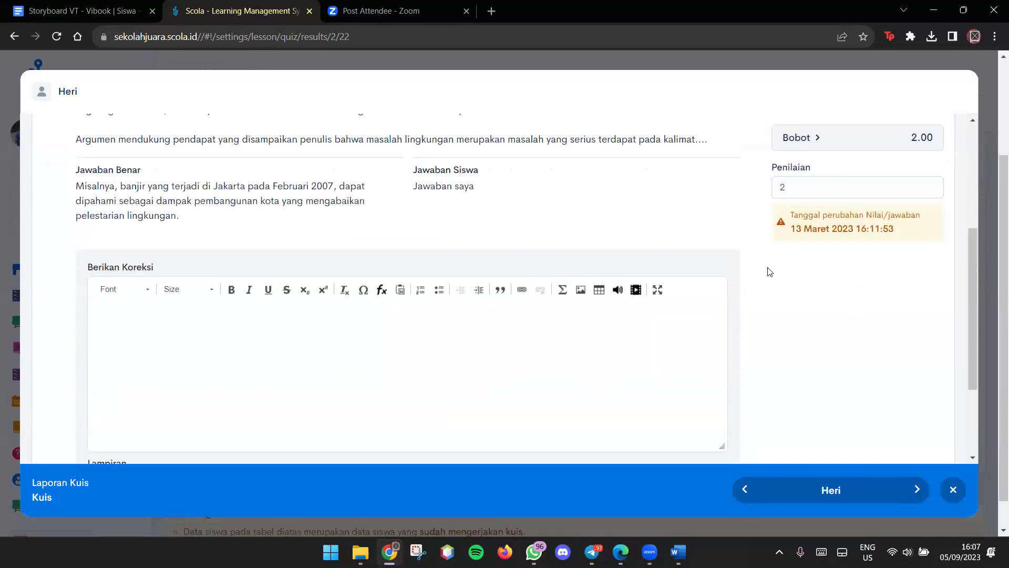
{"action": "scroll", "coordinate": [770, 272], "scroll_direction": "up", "scroll_amount": 5}
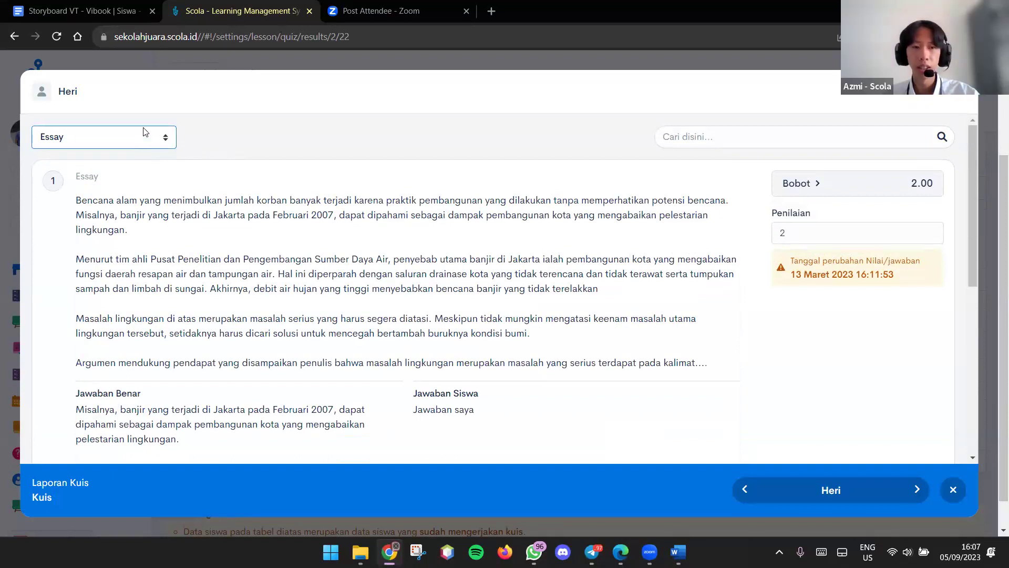
{"action": "scroll", "coordinate": [473, 316], "scroll_direction": "down", "scroll_amount": 3}
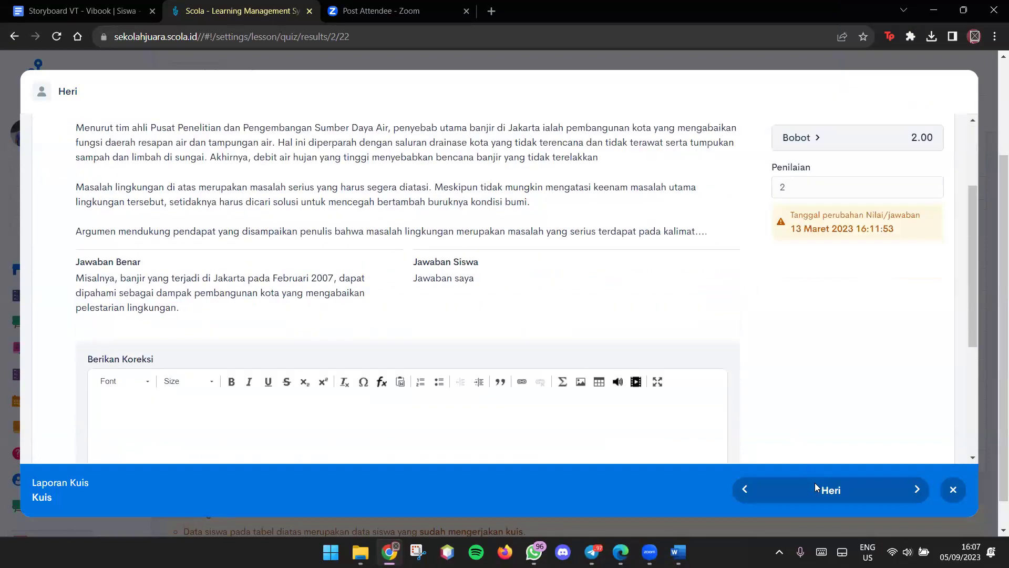
Switch to the third student's essay answer, examine it with its Penilaian and correction area, and close the answer details.
{"action": "scroll", "coordinate": [531, 221], "scroll_direction": "down", "scroll_amount": 1}
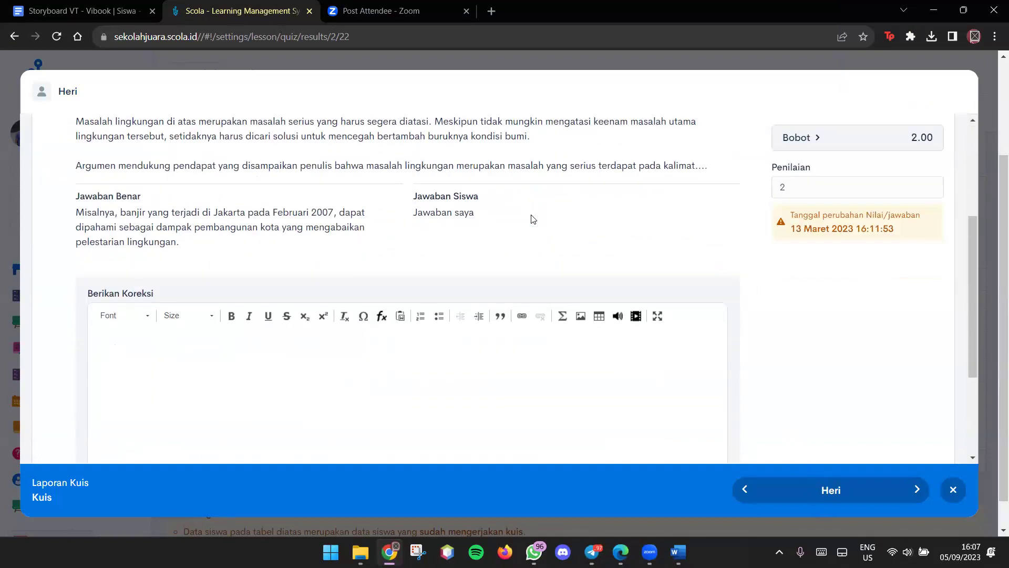
{"action": "scroll", "coordinate": [532, 219], "scroll_direction": "down", "scroll_amount": 3}
{"action": "scroll", "coordinate": [889, 489], "scroll_direction": "up", "scroll_amount": 4}
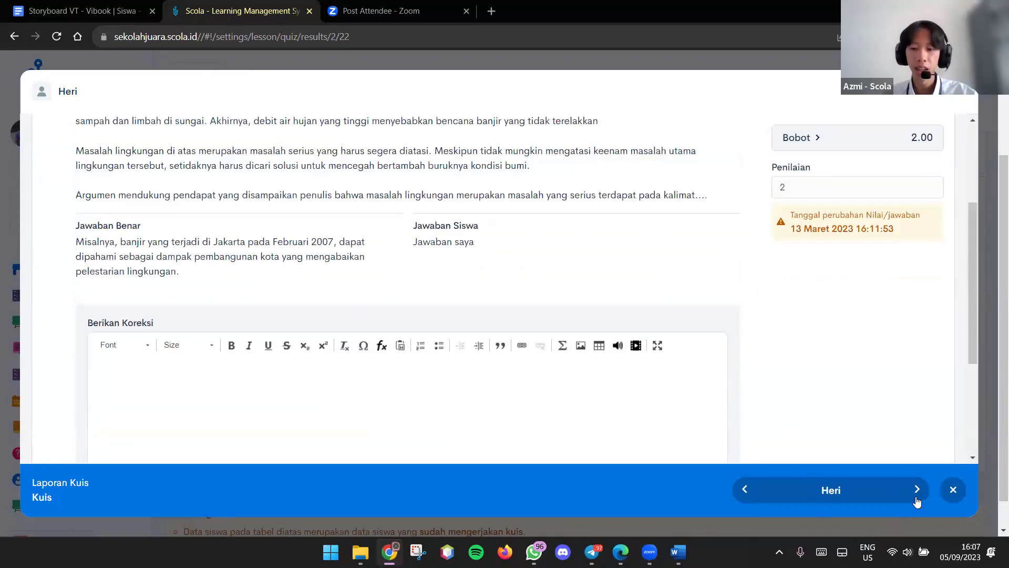
{"action": "left_click", "coordinate": [917, 497]}
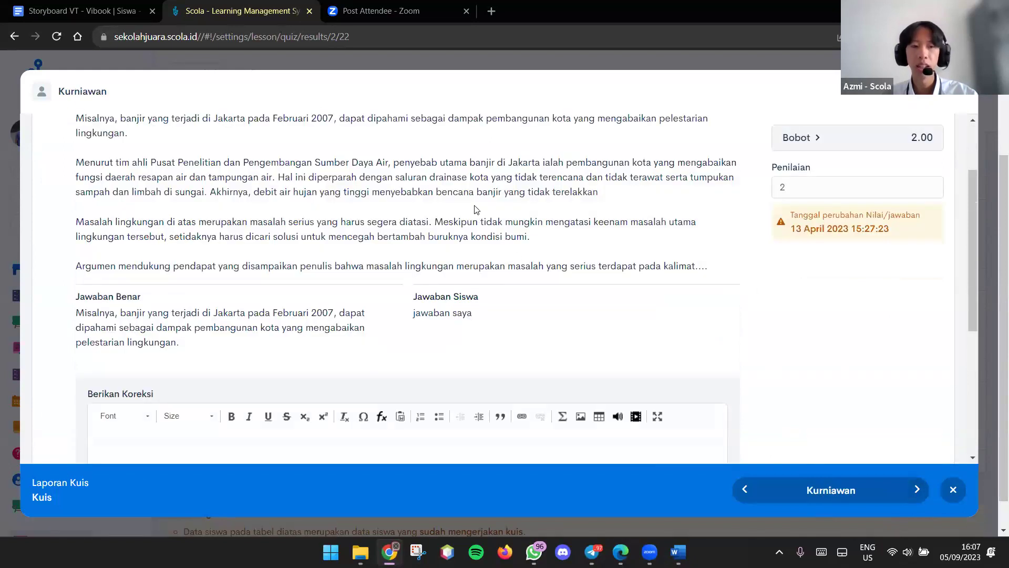
{"action": "scroll", "coordinate": [475, 209], "scroll_direction": "down", "scroll_amount": 4}
{"action": "left_click", "coordinate": [475, 207]}
{"action": "scroll", "coordinate": [476, 206], "scroll_direction": "up", "scroll_amount": 2}
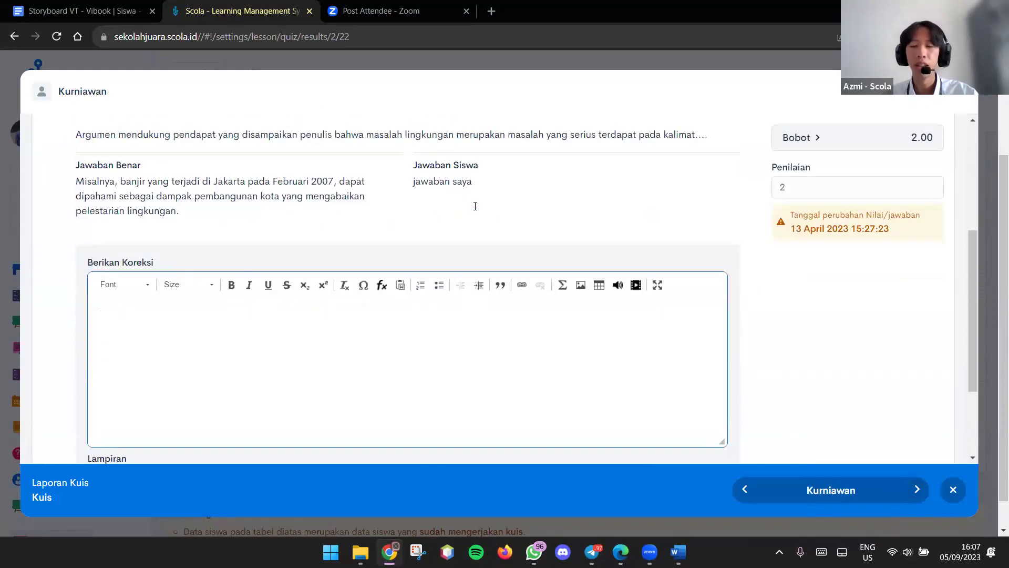
{"action": "scroll", "coordinate": [476, 206], "scroll_direction": "up", "scroll_amount": 4}
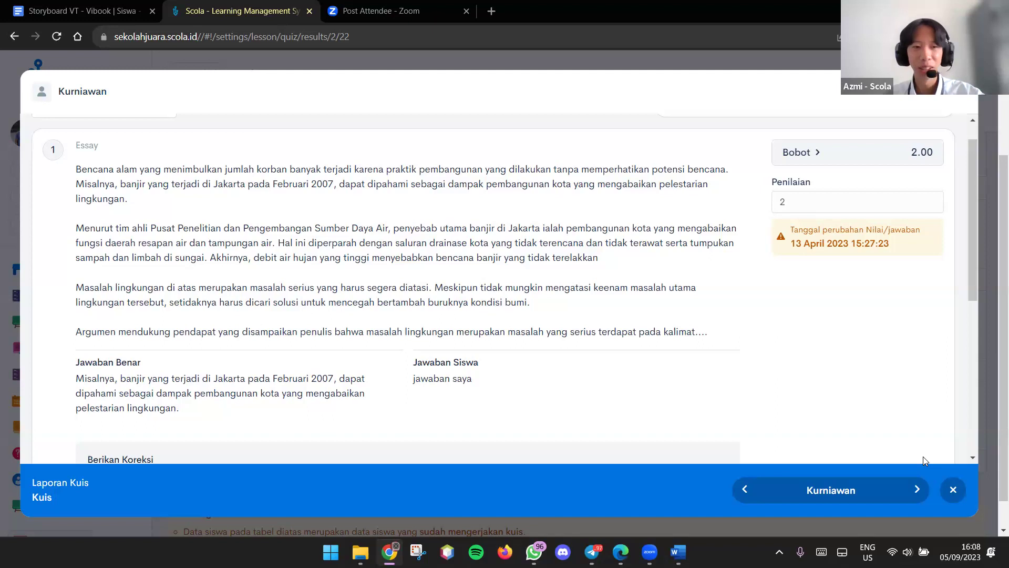
{"action": "left_click", "coordinate": [954, 491]}
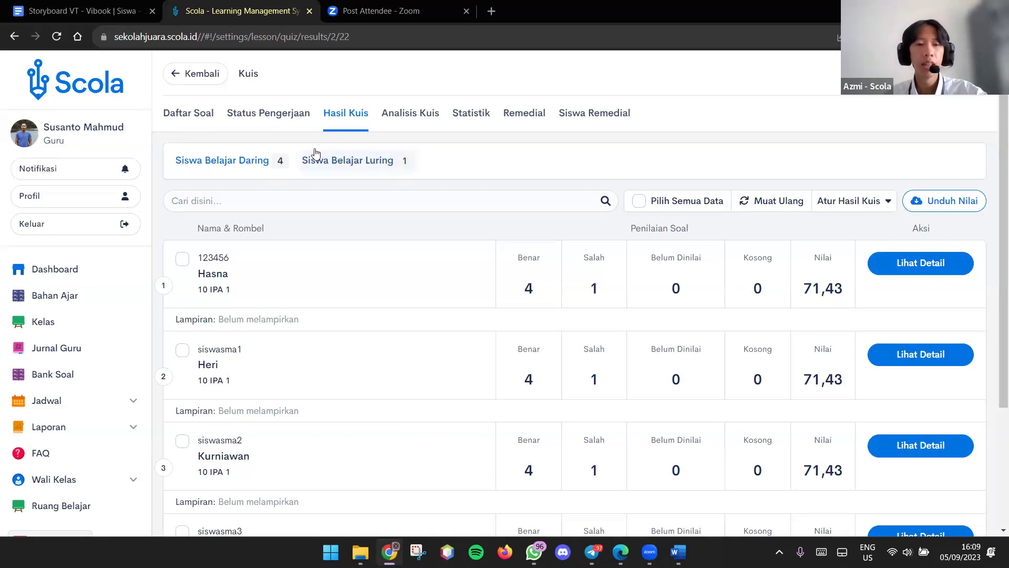
Select the first three online students in Status Pengerjaan and display the Tetapkan siswa menjadi luring action without applying it.
{"action": "left_click", "coordinate": [283, 118]}
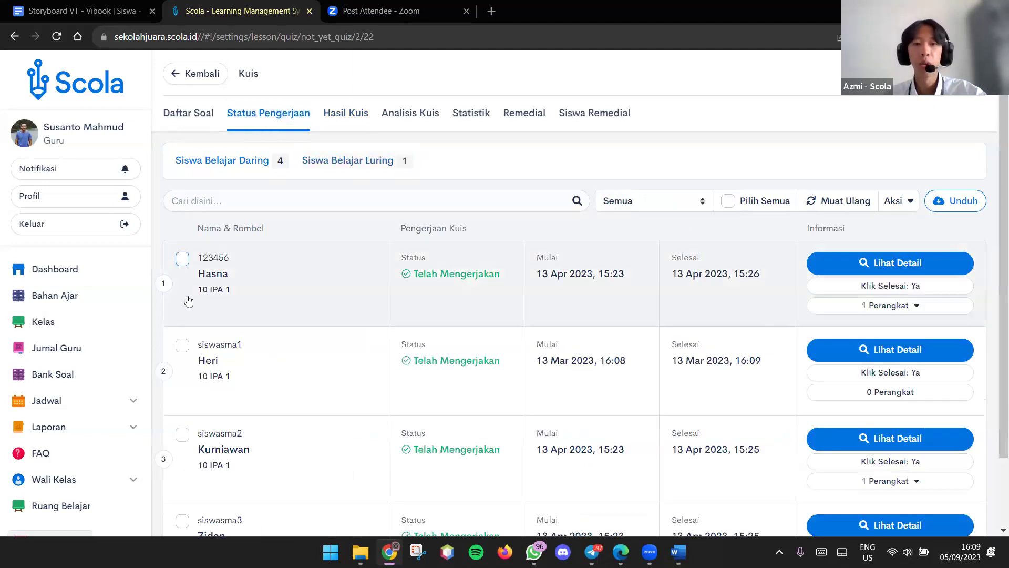
{"action": "left_click", "coordinate": [182, 345]}
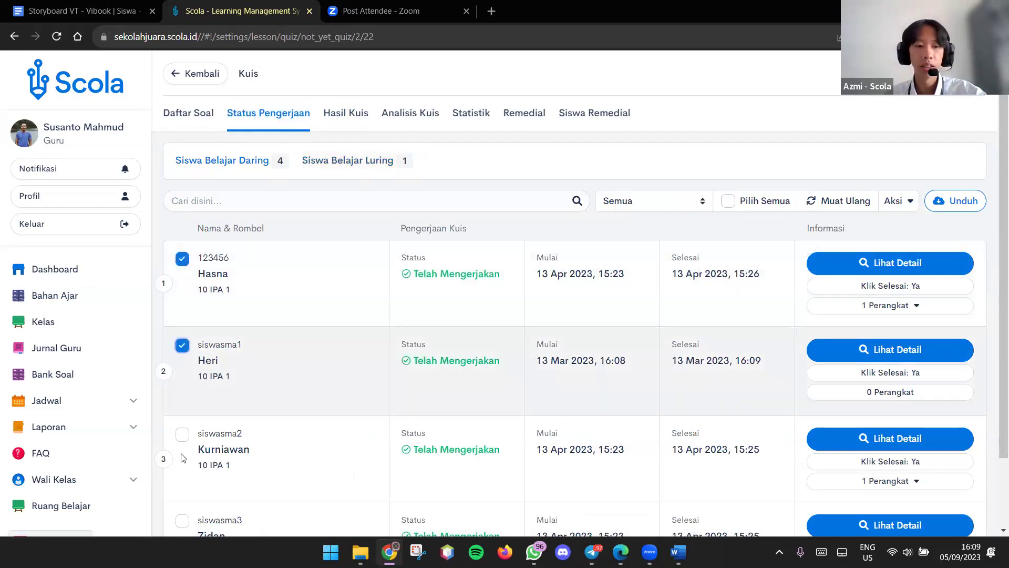
{"action": "left_click", "coordinate": [182, 434]}
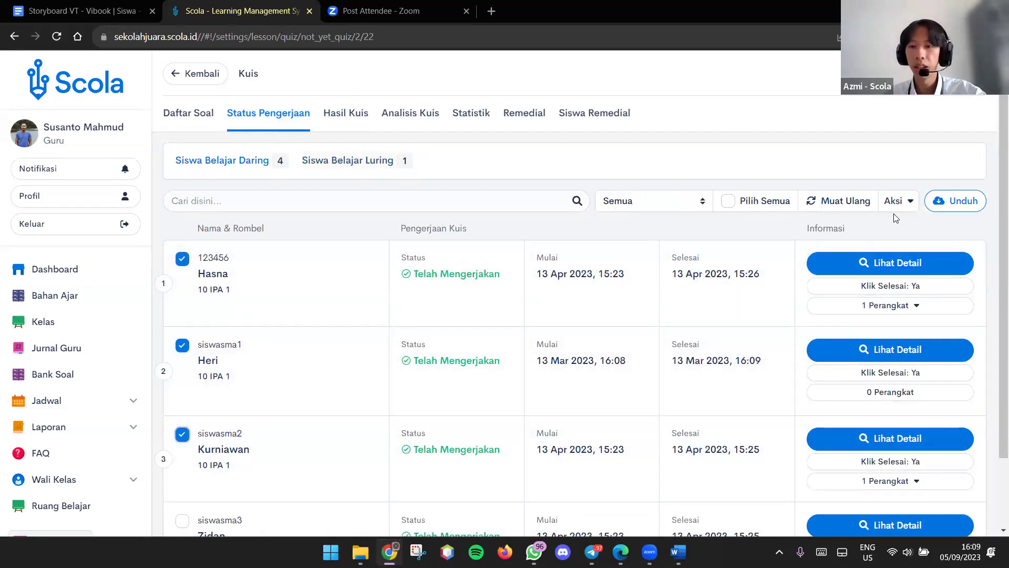
{"action": "left_click", "coordinate": [902, 206]}
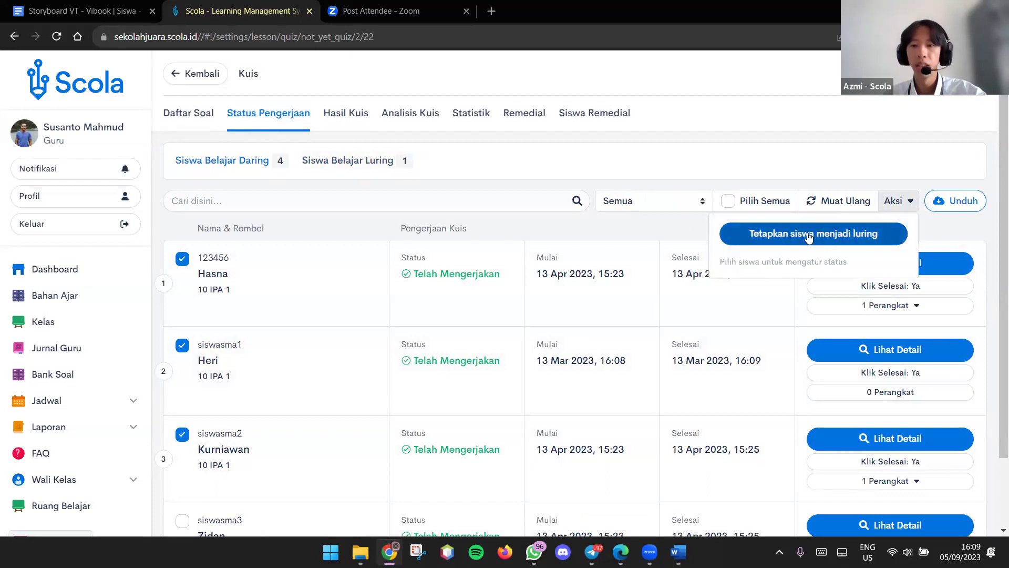
Show the Siswa Belajar Luring results in Hasil Kuis and open the offline student's Nilai for editing.
{"action": "left_click", "coordinate": [346, 120]}
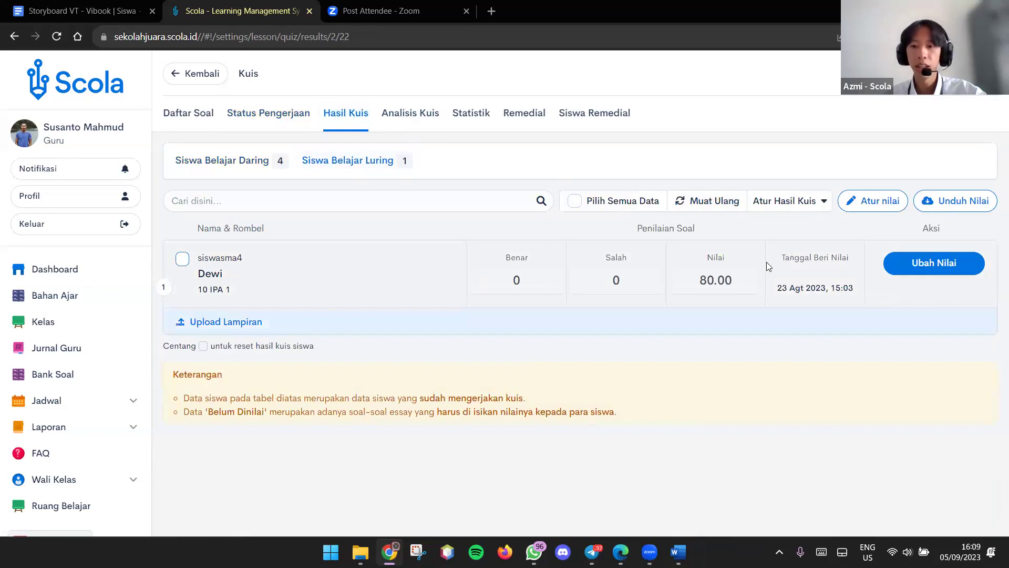
{"action": "left_click", "coordinate": [873, 201]}
{"action": "left_click", "coordinate": [750, 274]}
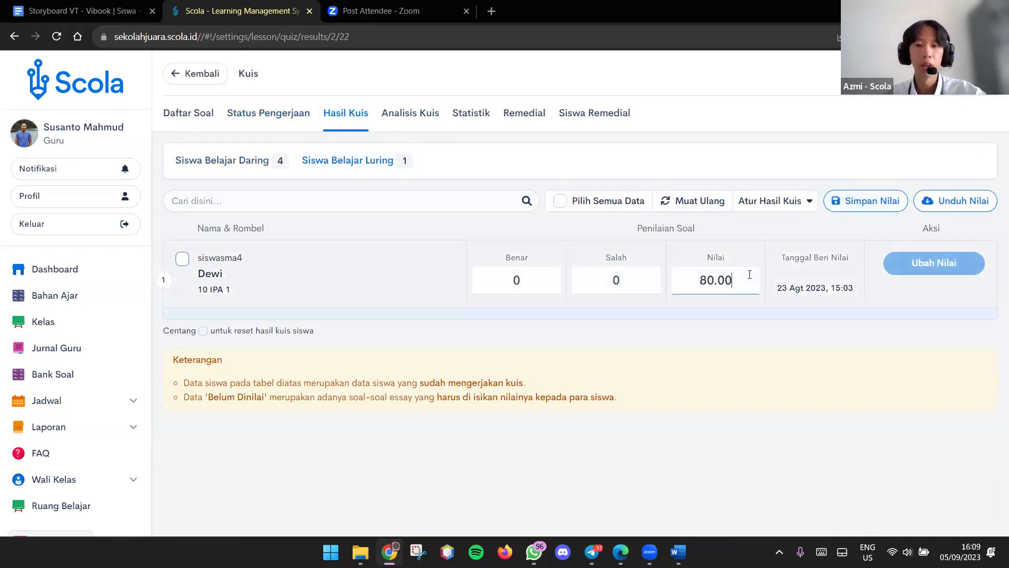
{"action": "left_click", "coordinate": [846, 286]}
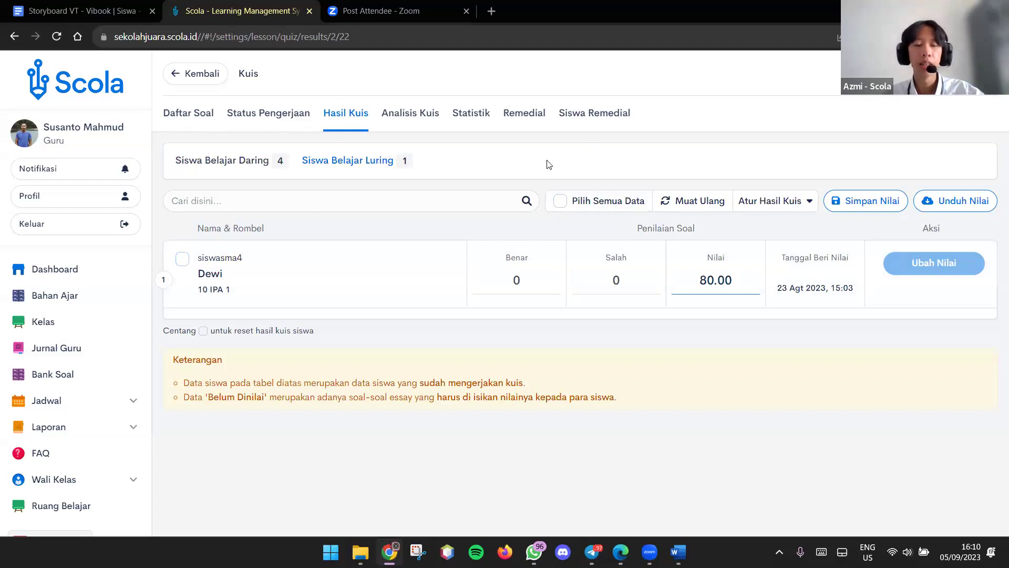
Return to the topics of SMA 10A - Bahasa Indonesia and start a new lesson in the UTS topic.
{"action": "left_click", "coordinate": [217, 80]}
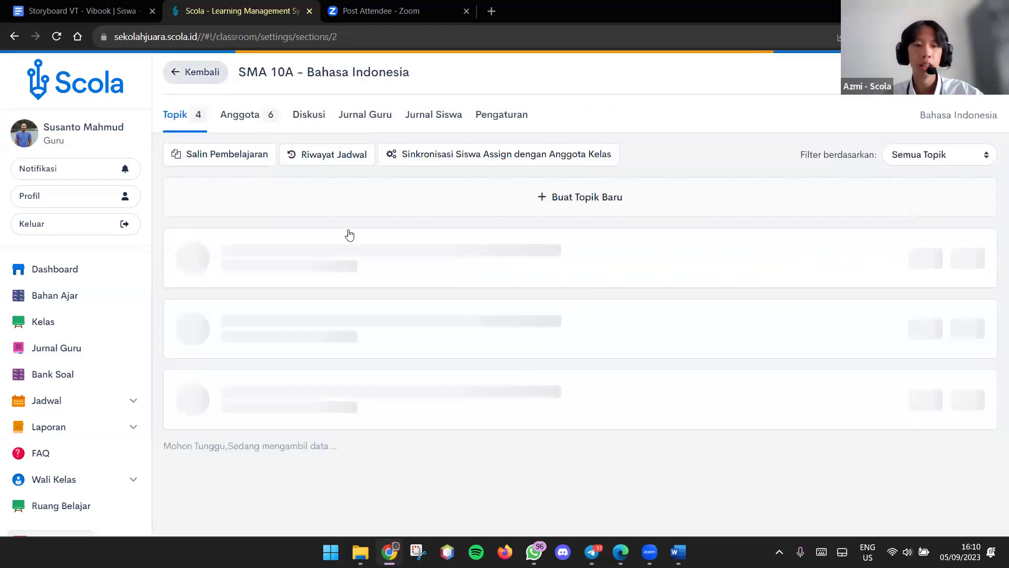
{"action": "scroll", "coordinate": [518, 329], "scroll_direction": "down", "scroll_amount": 1}
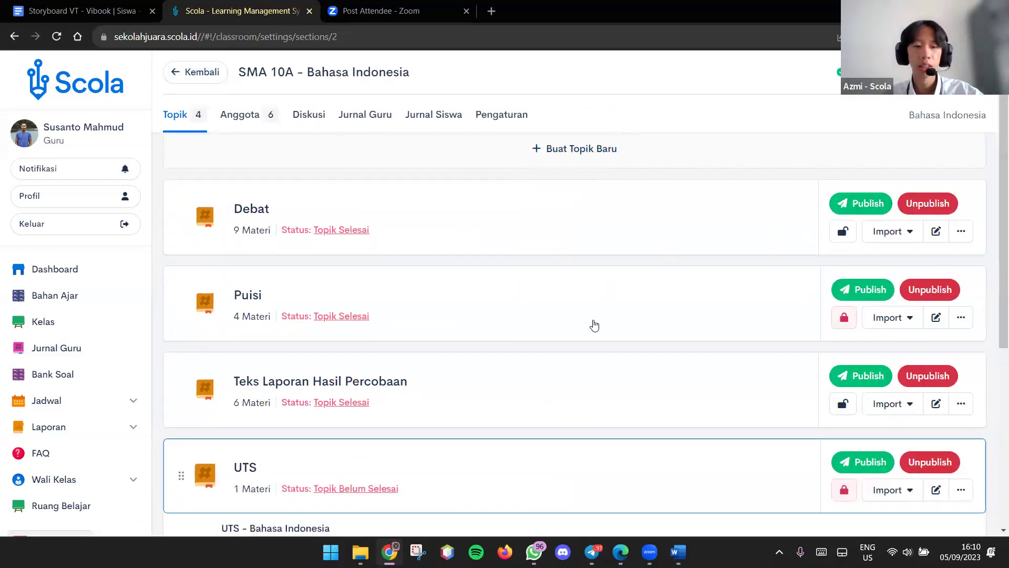
{"action": "scroll", "coordinate": [594, 325], "scroll_direction": "down", "scroll_amount": 5}
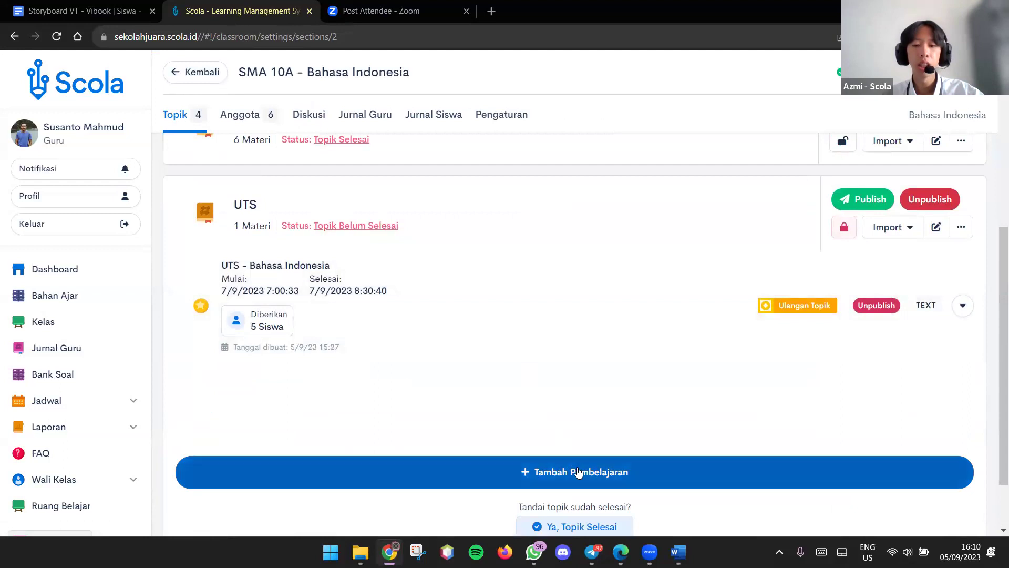
{"action": "left_click", "coordinate": [581, 477]}
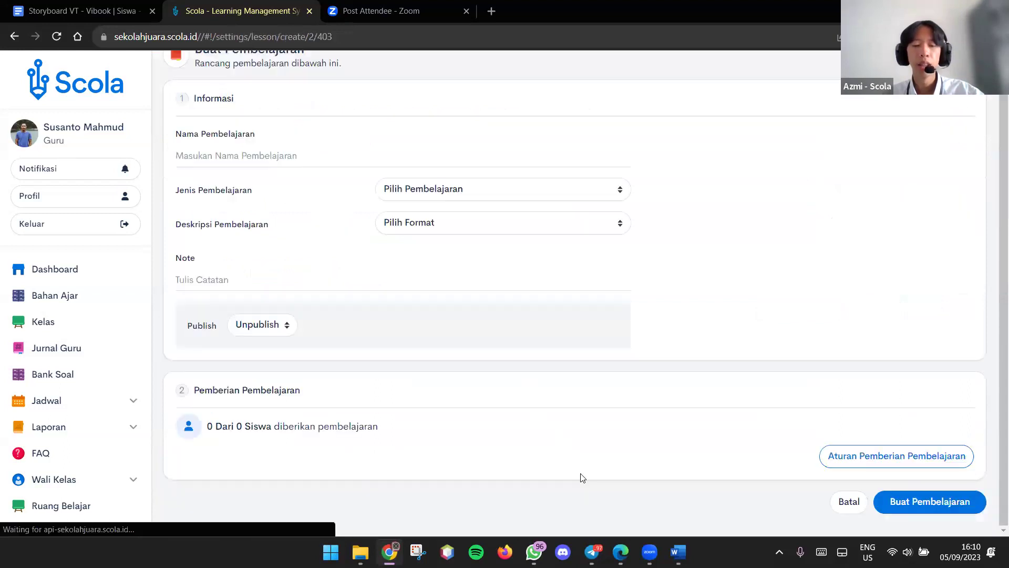
Name the new lesson "UTS - Bahasa Indonesia (PPT File)".
{"action": "left_click", "coordinate": [322, 173]}
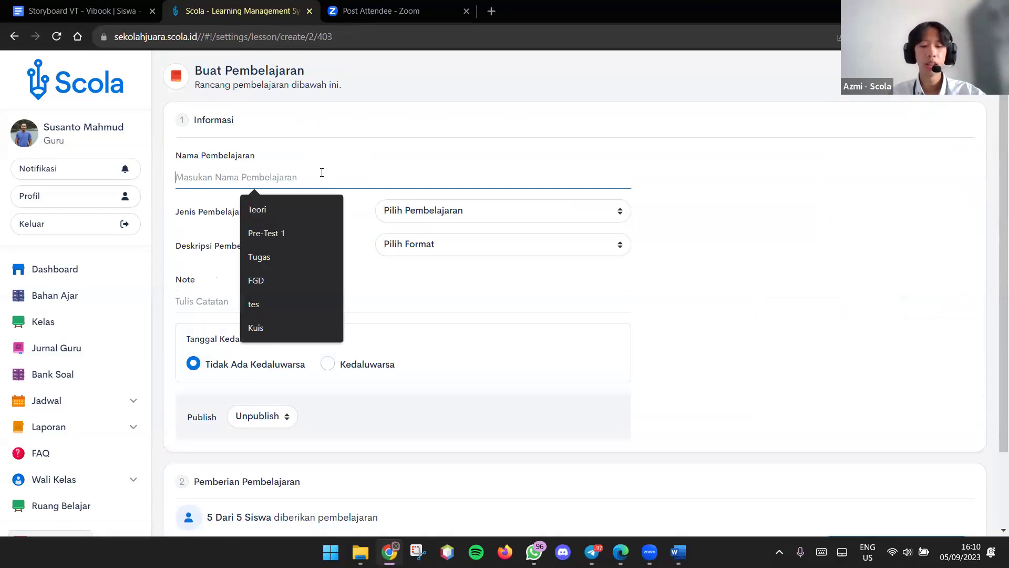
{"action": "type", "text": "UTS"}
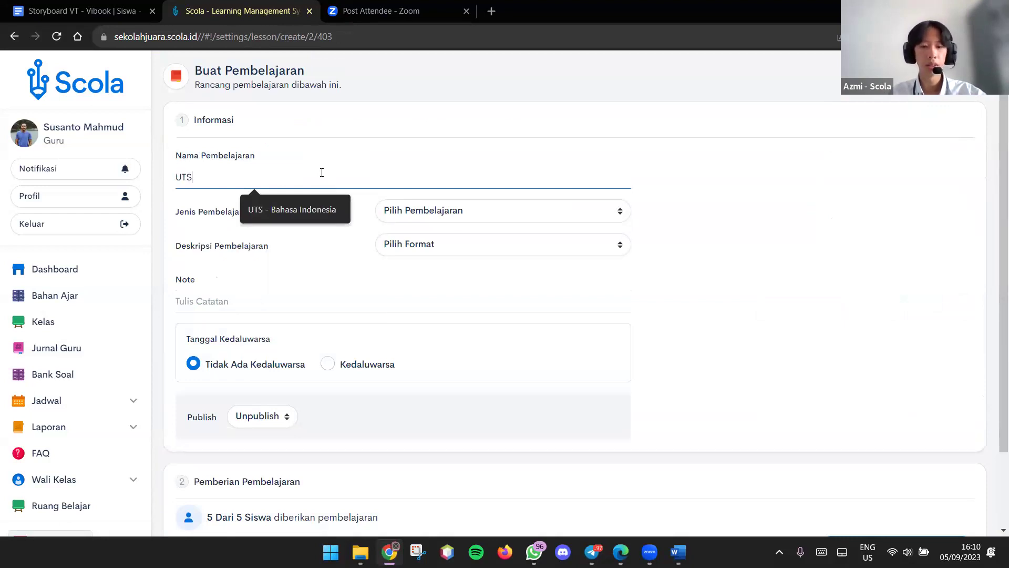
{"action": "type", "text": " - Bahasa Indonesia"}
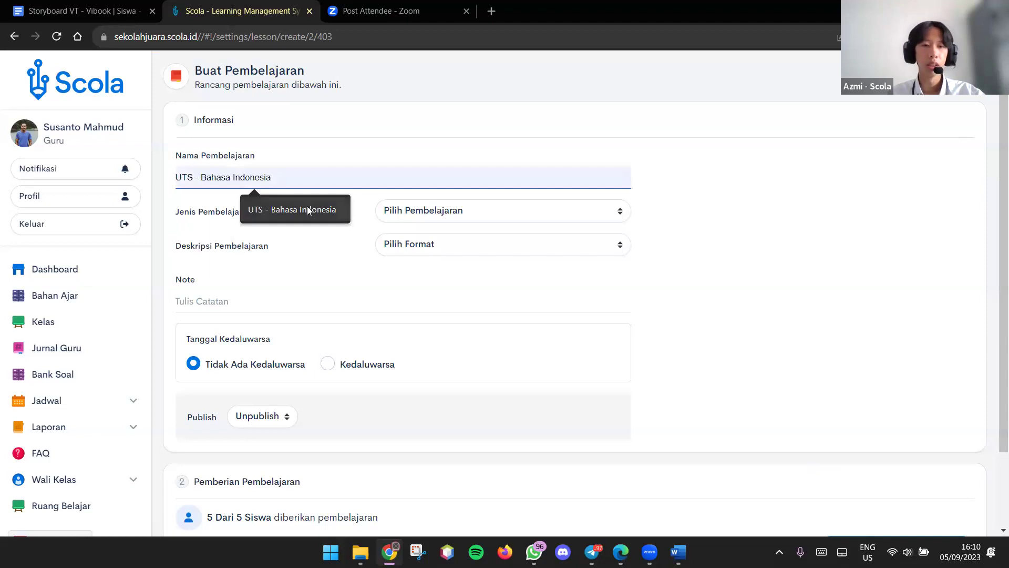
{"action": "left_click", "coordinate": [315, 211]}
{"action": "type", "text": "("}
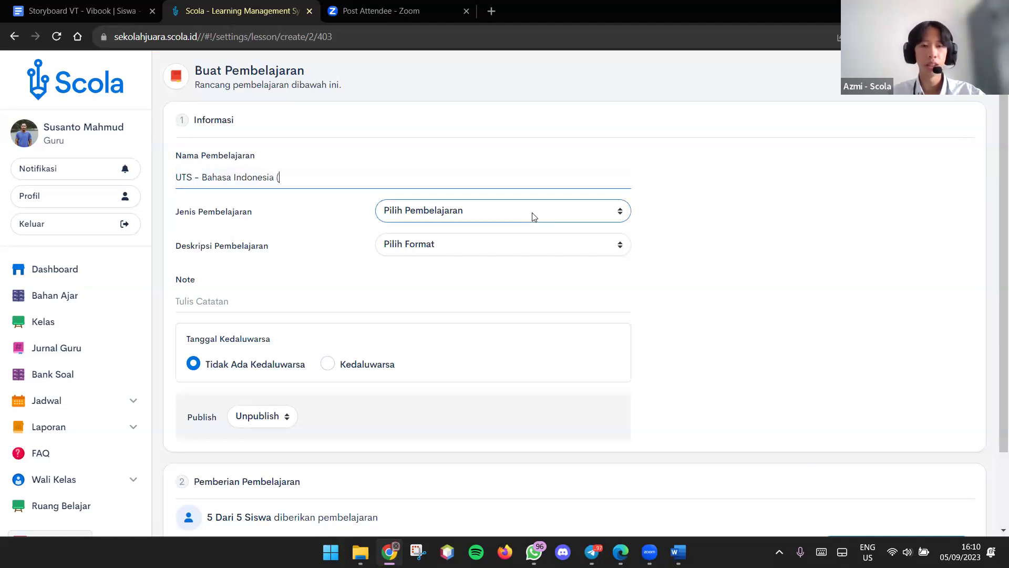
{"action": "type", "text": "PPT"}
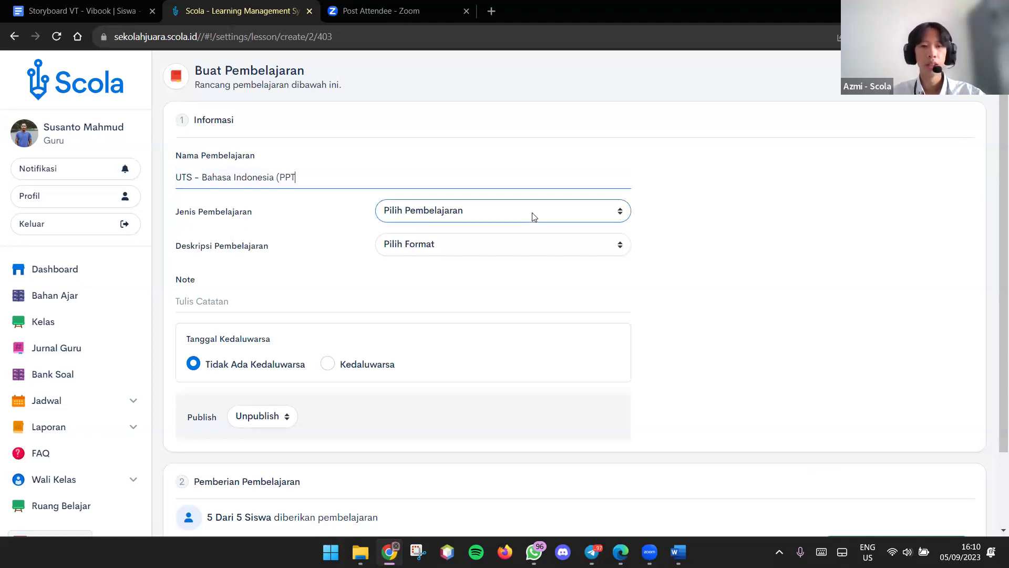
{"action": "type", "text": " File"}
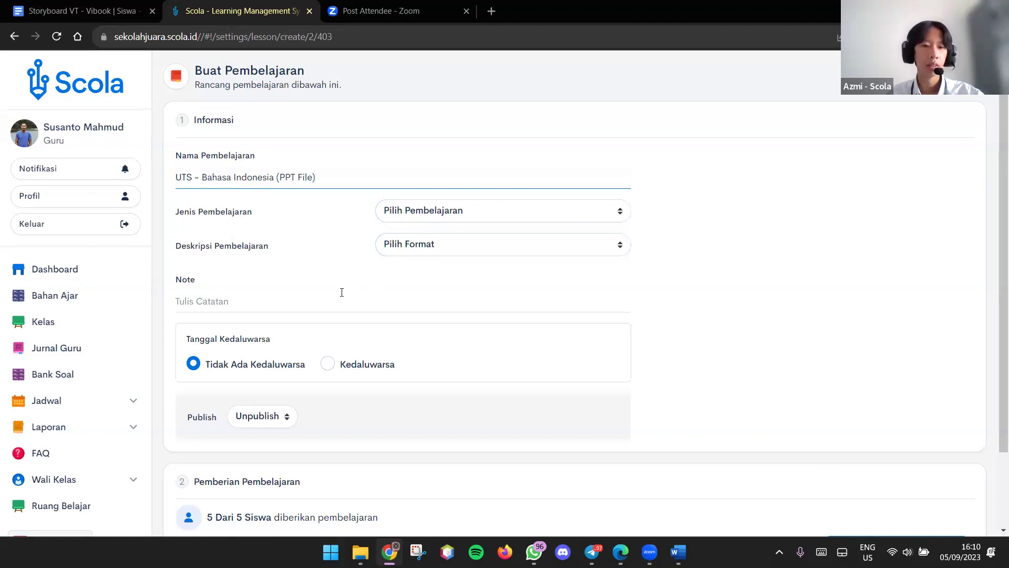
Enter "Upload Your PPT" as the lesson's Note.
{"action": "left_click", "coordinate": [338, 305]}
{"action": "type", "text": "Uploa"}
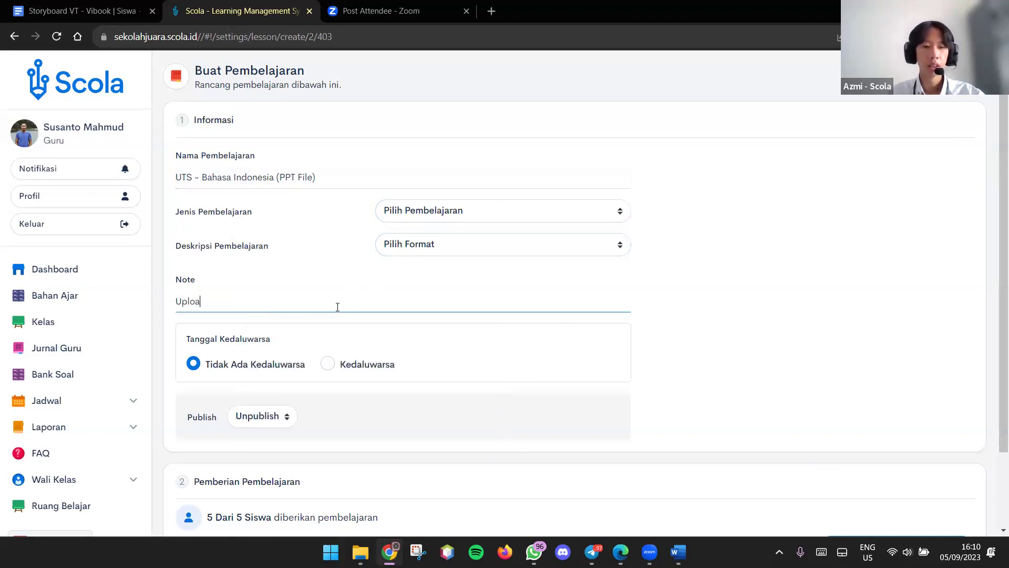
{"action": "type", "text": "d Your PPT"}
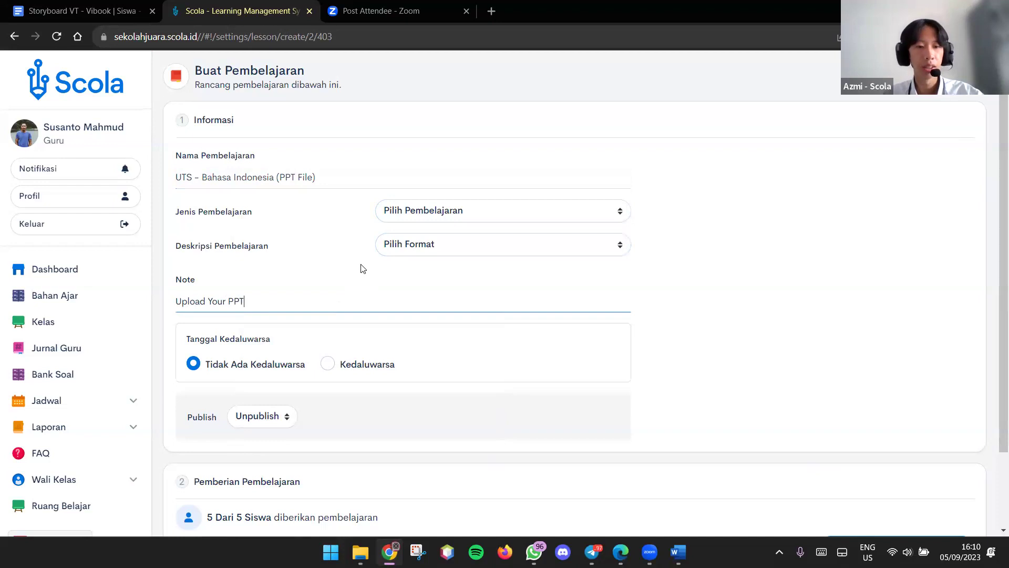
Set the lesson's Jenis Pembelajaran to Tugas and its Deskripsi Tugas format to TEXT (Text / Image / Link).
{"action": "left_click", "coordinate": [517, 208]}
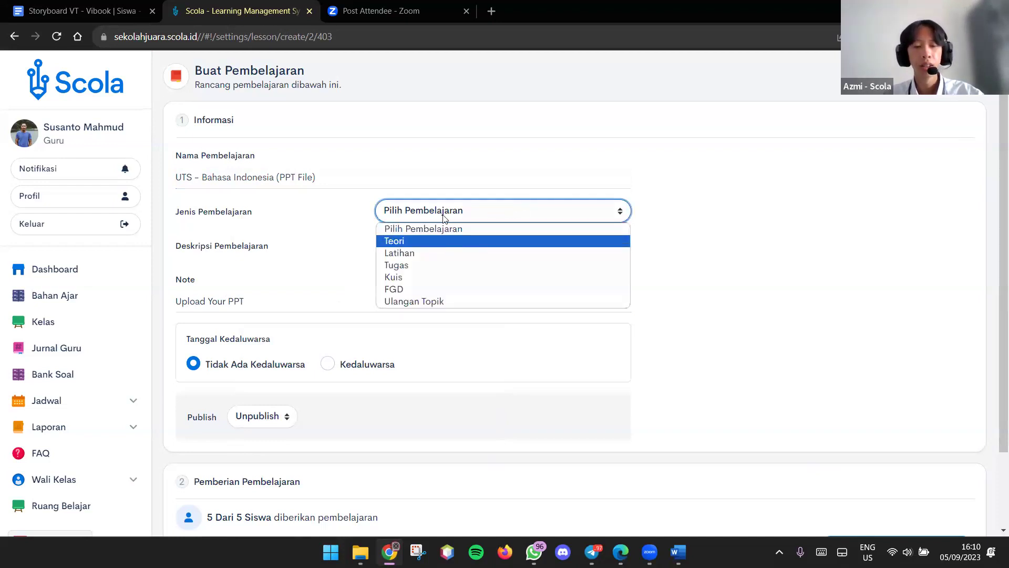
{"action": "left_click", "coordinate": [444, 265]}
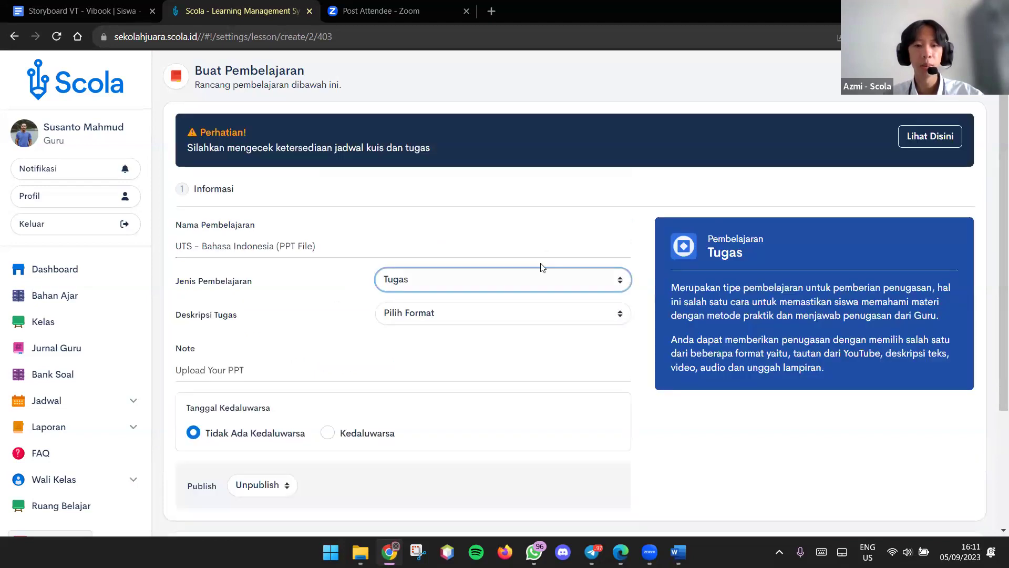
{"action": "scroll", "coordinate": [541, 262], "scroll_direction": "down", "scroll_amount": 3}
{"action": "left_click", "coordinate": [429, 186]}
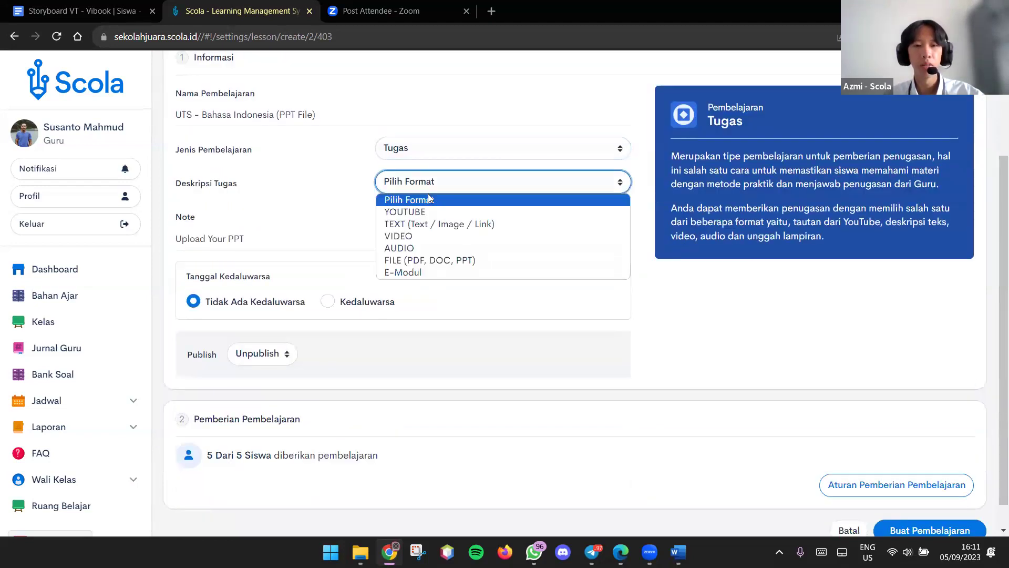
{"action": "left_click", "coordinate": [455, 225]}
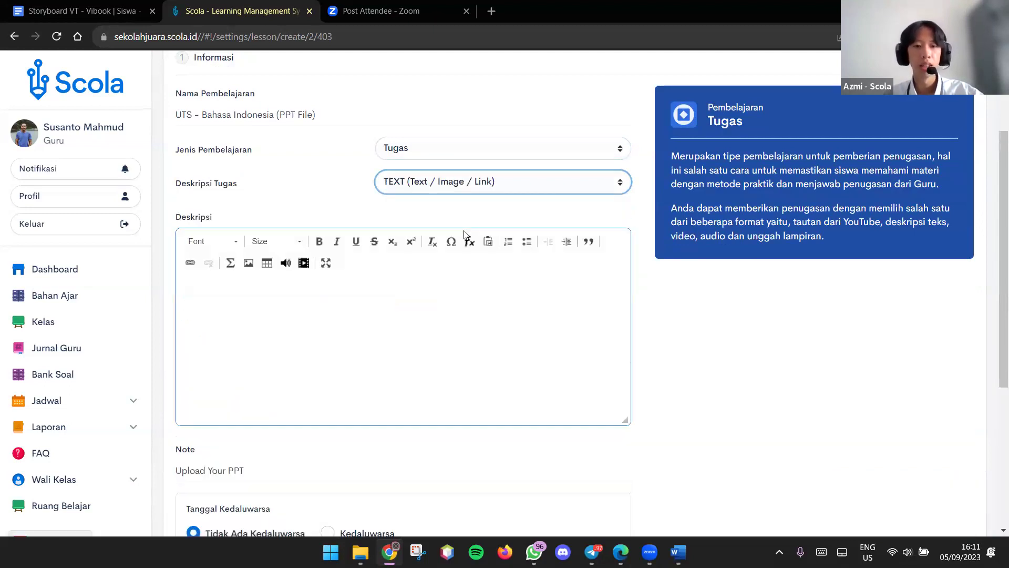
Enter "Buatlah ppt mengenai banjir lalu kumpulkan untuk nilai UTS" as the assignment's Deskripsi.
{"action": "scroll", "coordinate": [372, 216], "scroll_direction": "down", "scroll_amount": 3}
{"action": "left_click", "coordinate": [376, 212]}
{"action": "type", "text": "Buatlah "}
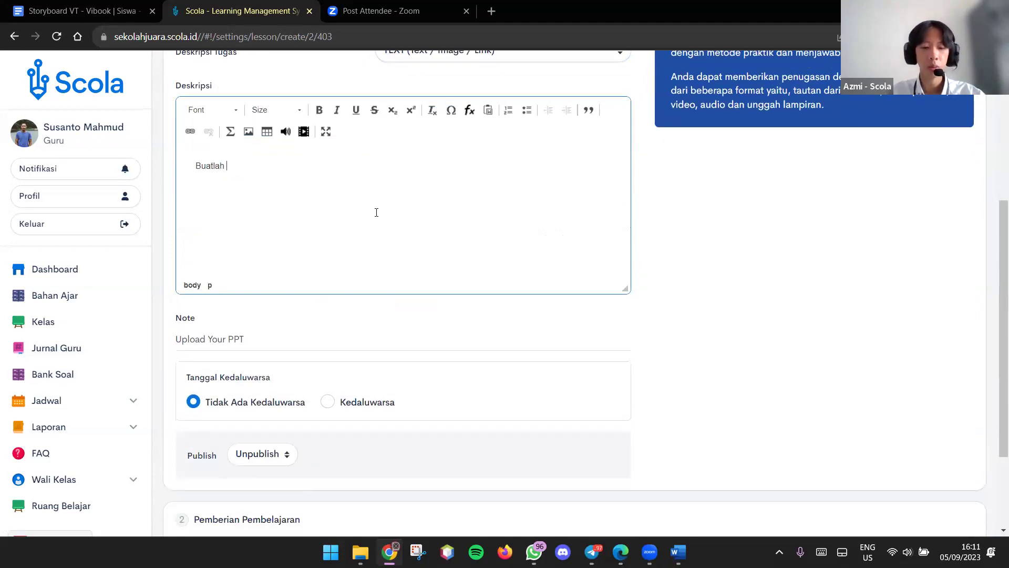
{"action": "type", "text": "ppt "}
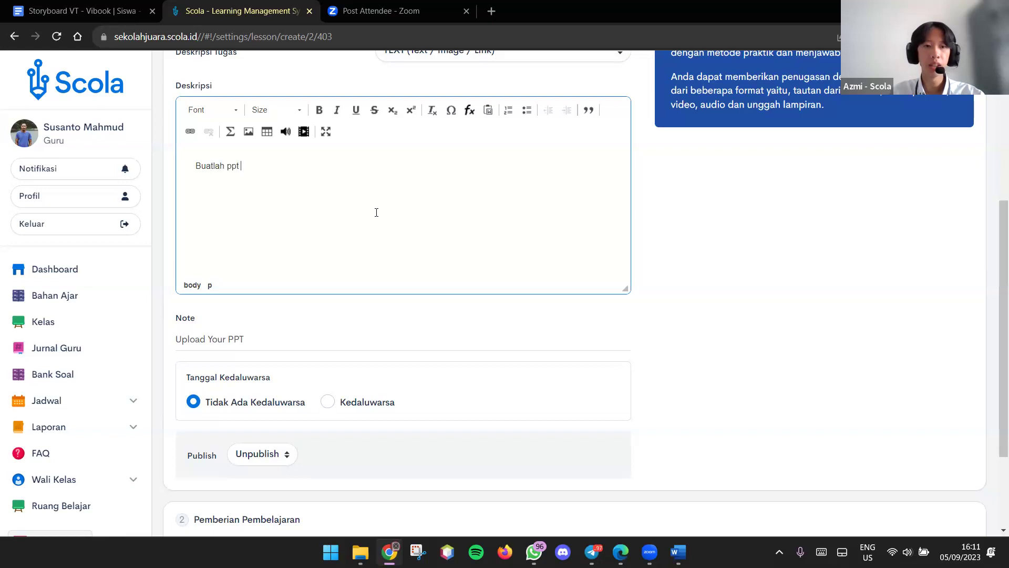
{"action": "type", "text": "mengenai"}
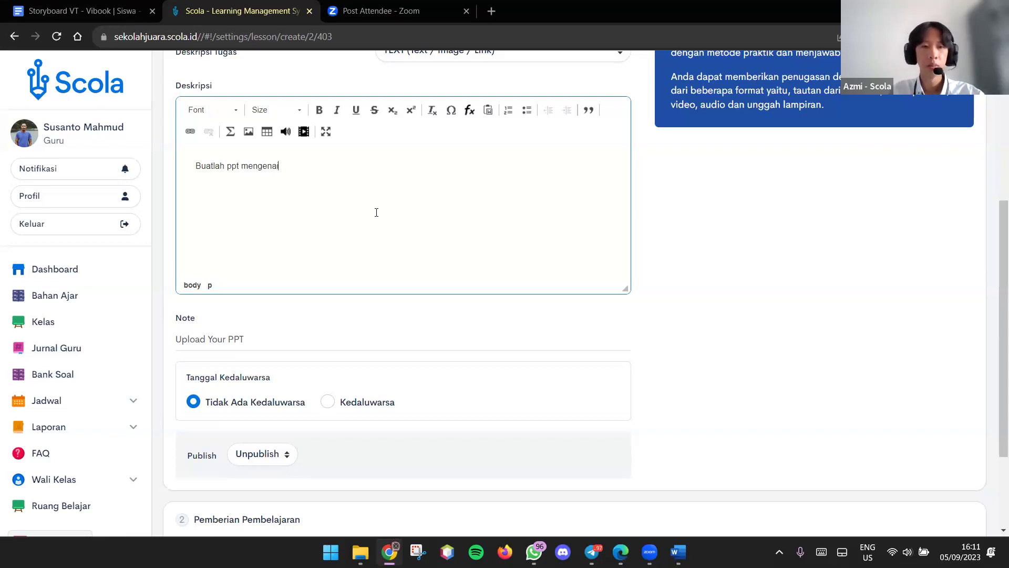
{"action": "type", "text": " banjir "}
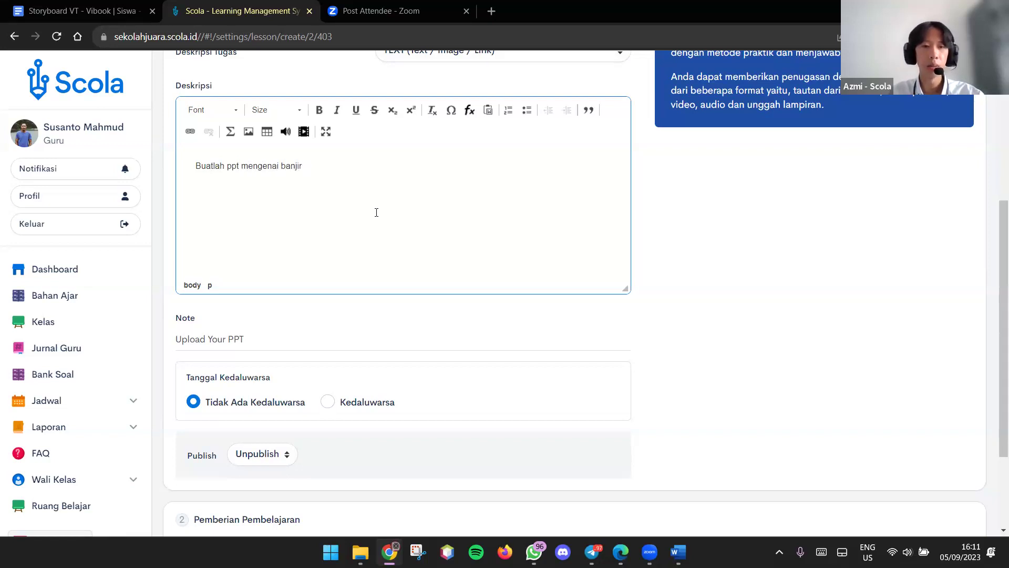
{"action": "type", "text": "lalu k"}
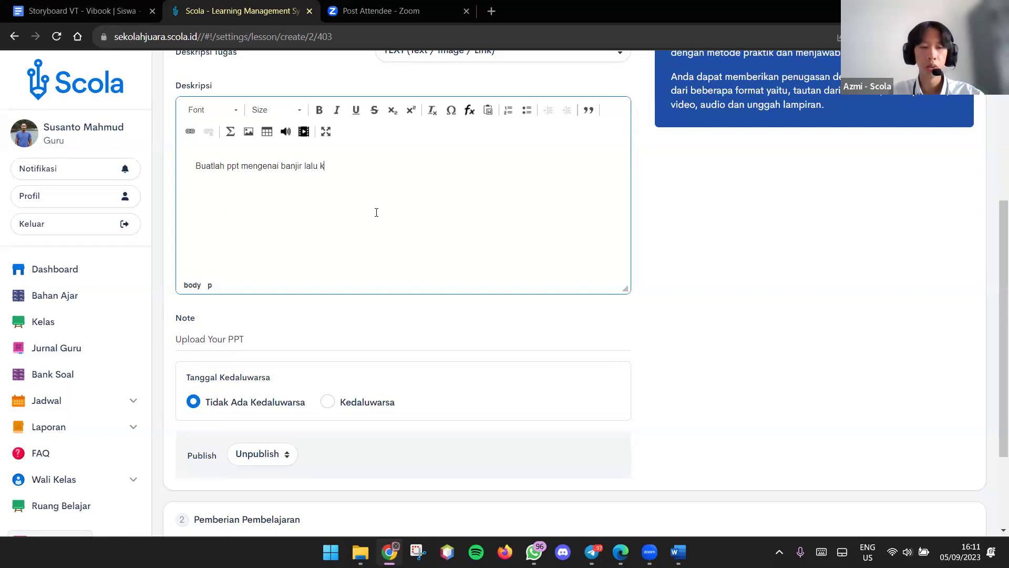
{"action": "type", "text": "umpulkan untuk bila"}
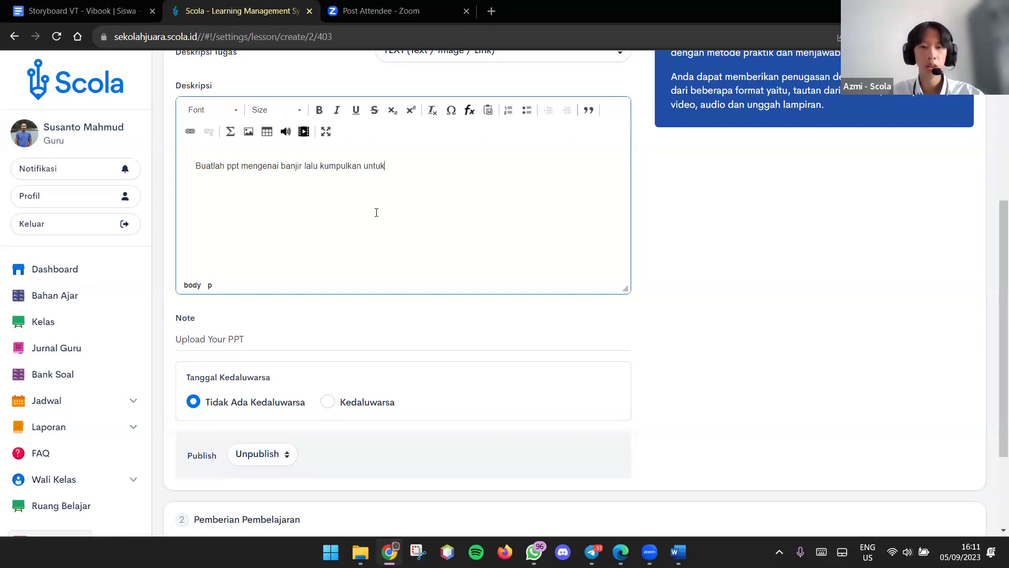
{"action": "key", "text": "BackSpace"}
{"action": "key", "text": "BackSpace"}
{"action": "key", "text": "BackSpace"}
{"action": "key", "text": "BackSpace"}
{"action": "type", "text": "nilai UTS"}
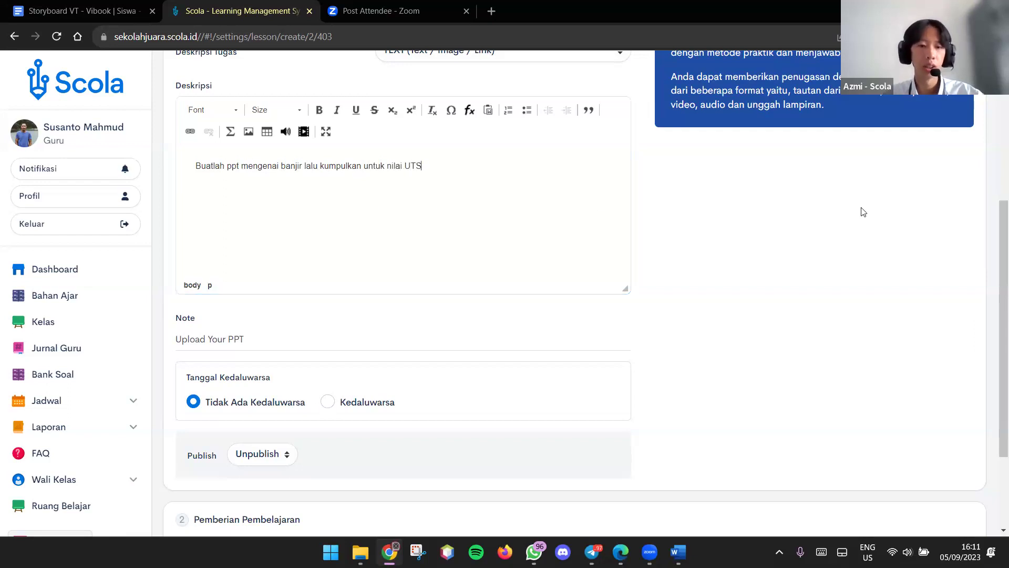
Set the assignment's publication status to Publish and create the lesson.
{"action": "scroll", "coordinate": [851, 221], "scroll_direction": "down", "scroll_amount": 3}
{"action": "left_click", "coordinate": [270, 328]}
{"action": "left_click", "coordinate": [283, 356]}
{"action": "left_click", "coordinate": [277, 333]}
{"action": "left_click", "coordinate": [273, 358]}
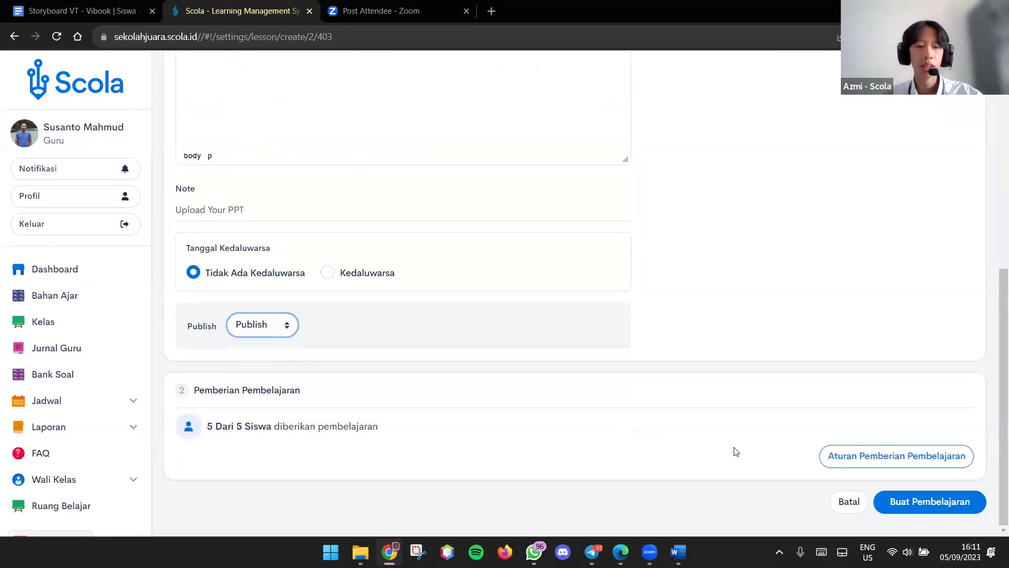
{"action": "left_click", "coordinate": [929, 502]}
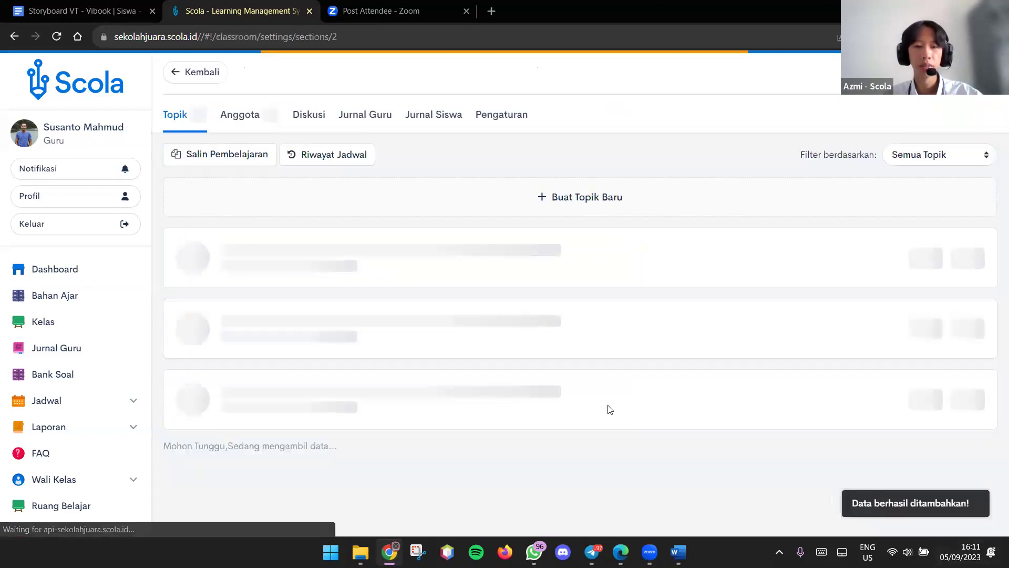
Open the Penilaian Tugas page of "UTS - Bahasa Indonesia (PPT File)" in the UTS topic and examine its student submission list.
{"action": "scroll", "coordinate": [507, 394], "scroll_direction": "down", "scroll_amount": 1}
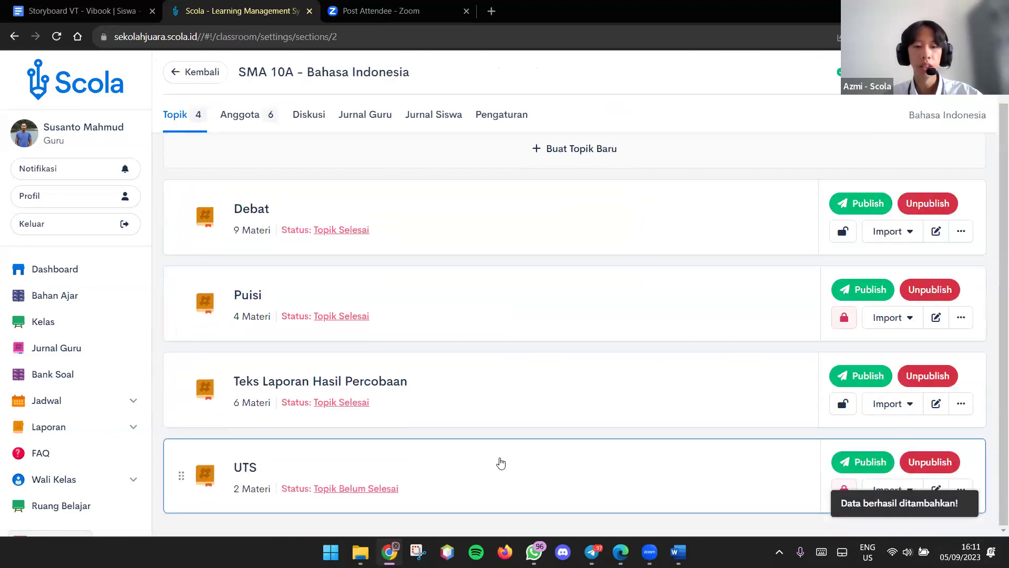
{"action": "scroll", "coordinate": [546, 321], "scroll_direction": "down", "scroll_amount": 6}
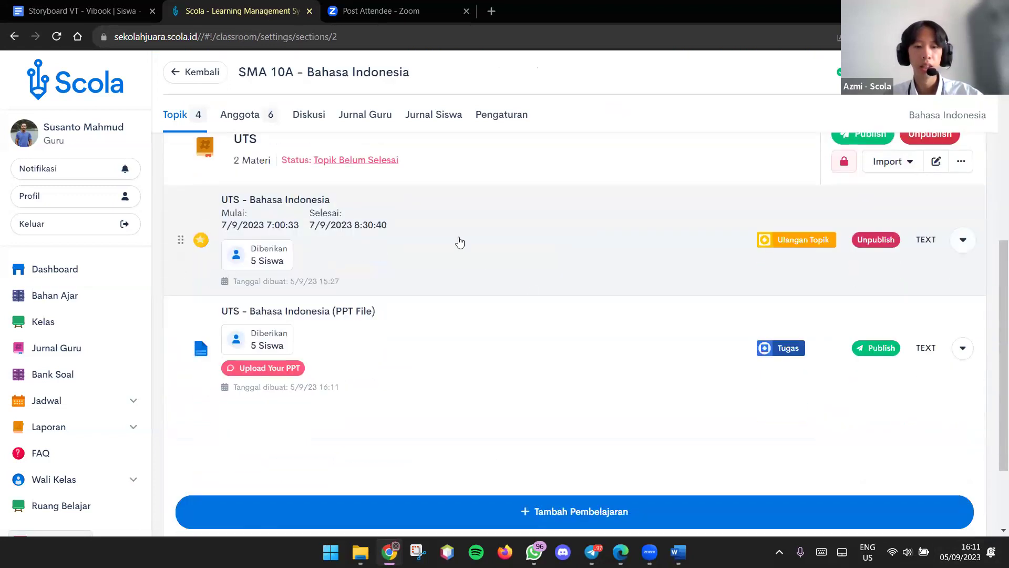
{"action": "scroll", "coordinate": [842, 284], "scroll_direction": "up", "scroll_amount": 1}
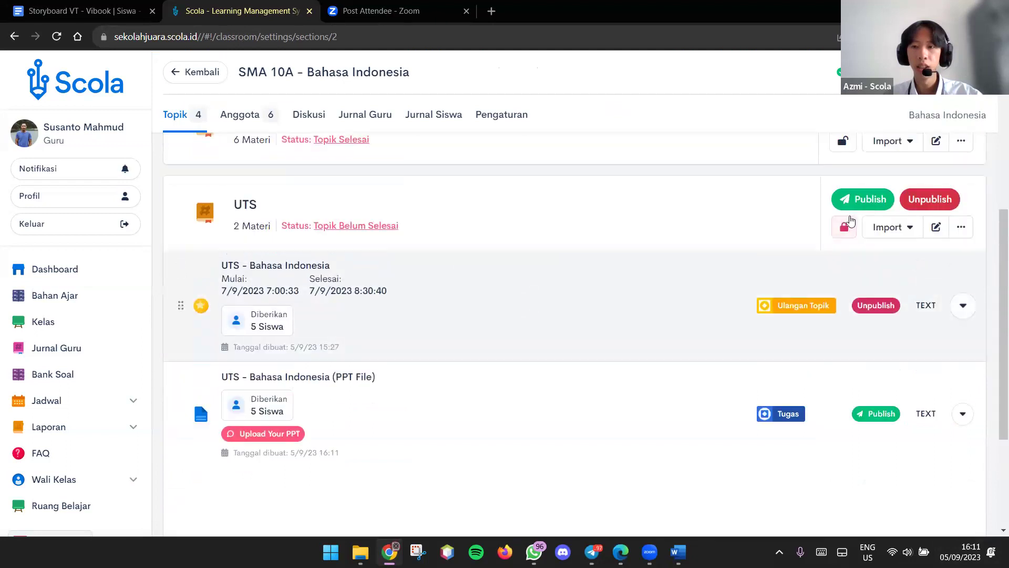
{"action": "left_click", "coordinate": [862, 199]}
{"action": "left_click", "coordinate": [436, 389]}
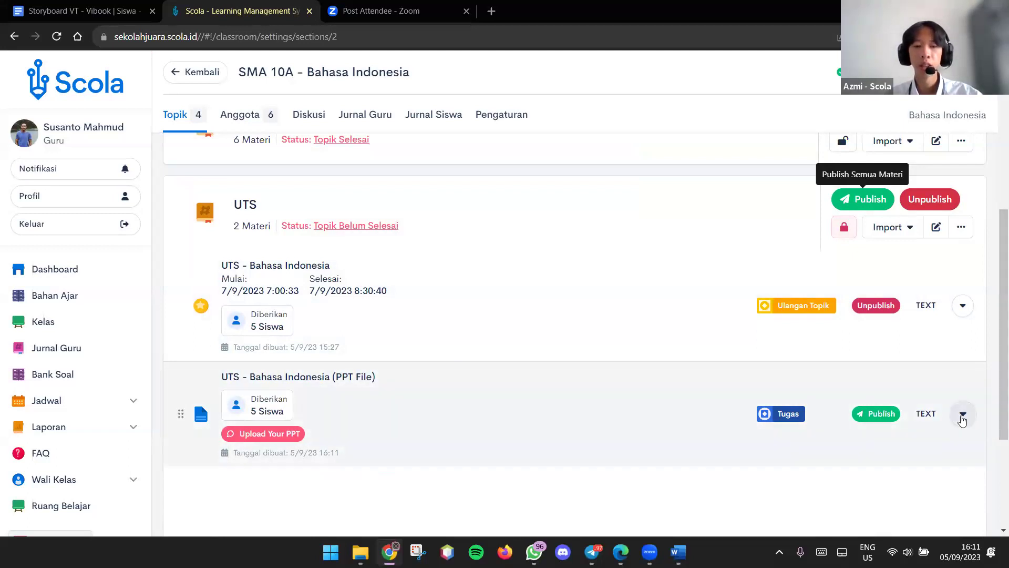
{"action": "left_click", "coordinate": [962, 415]}
{"action": "left_click", "coordinate": [934, 294]}
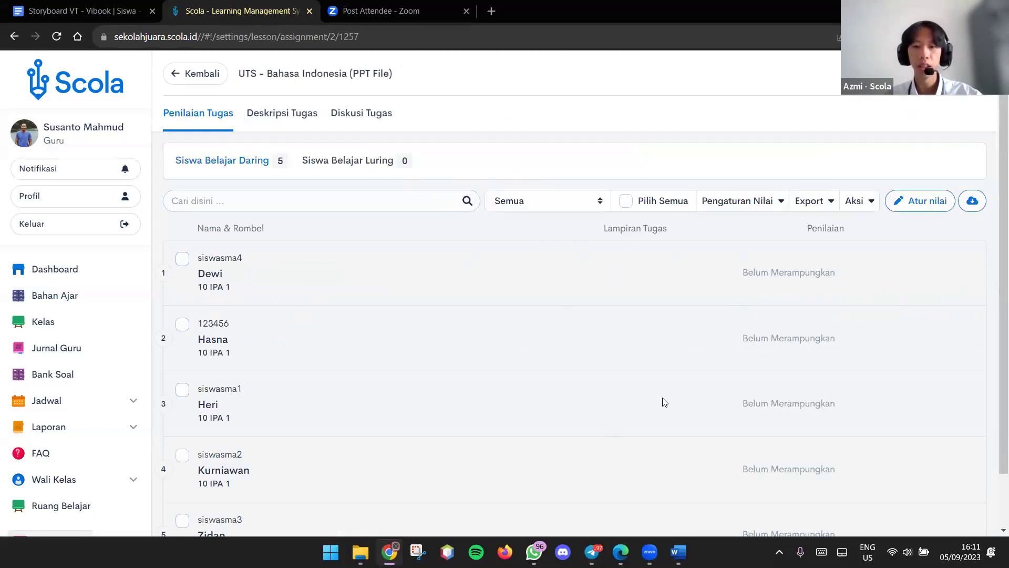
{"action": "scroll", "coordinate": [656, 266], "scroll_direction": "down", "scroll_amount": 1}
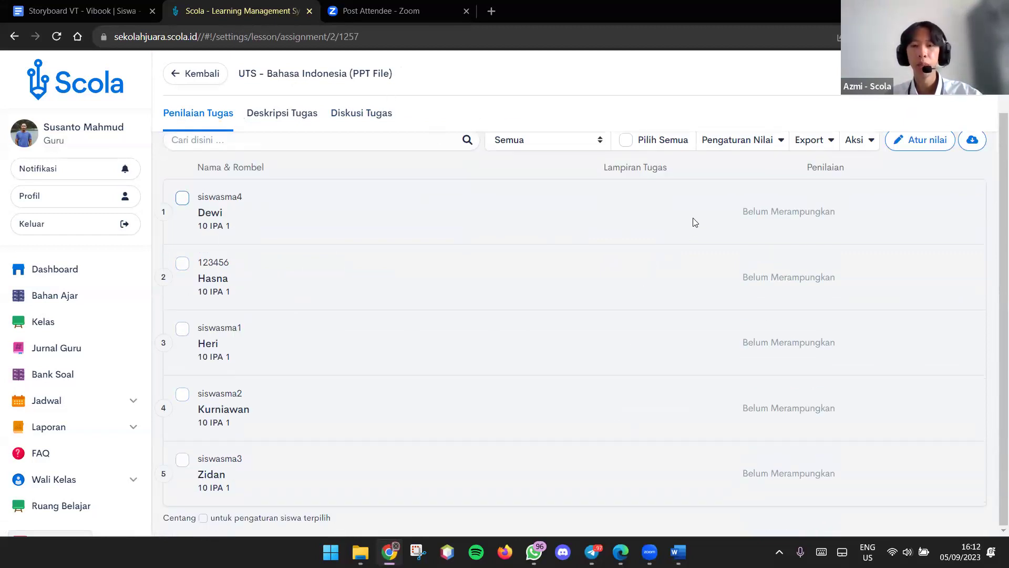
{"action": "scroll", "coordinate": [695, 223], "scroll_direction": "up", "scroll_amount": 1}
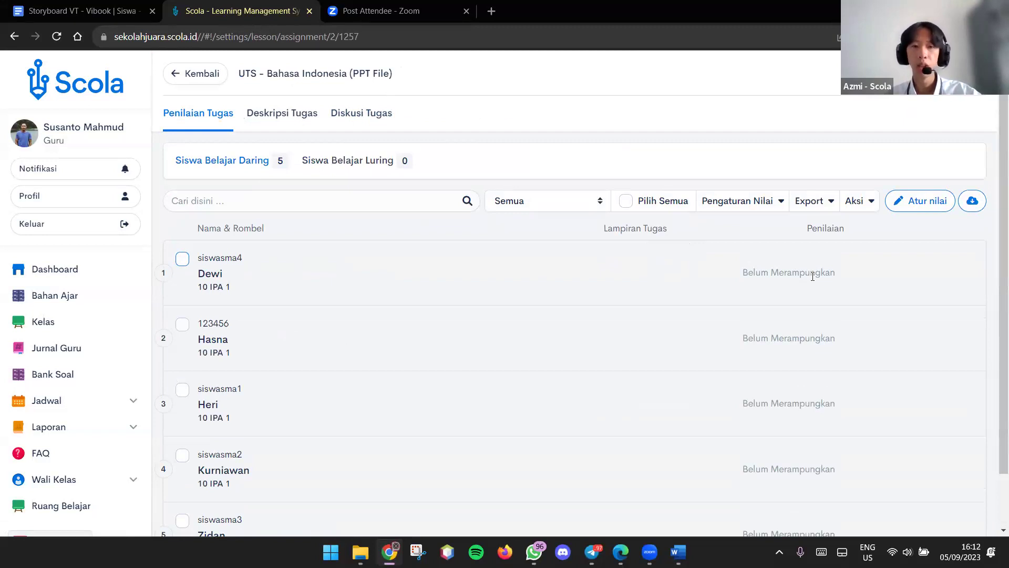
{"action": "left_click", "coordinate": [413, 160]}
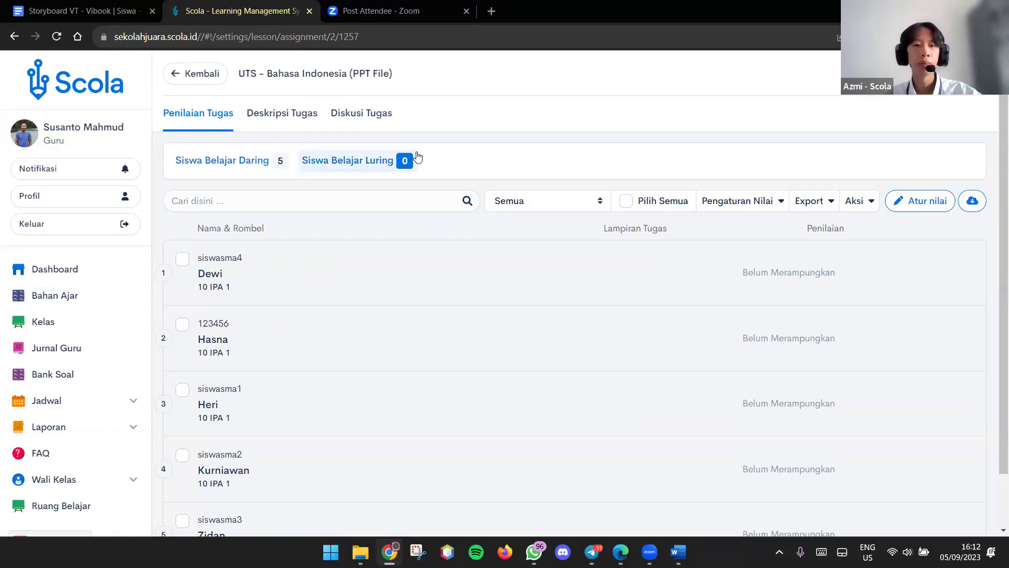
Return to the class topics and view the lessons inside the UTS topic.
{"action": "left_click", "coordinate": [211, 78]}
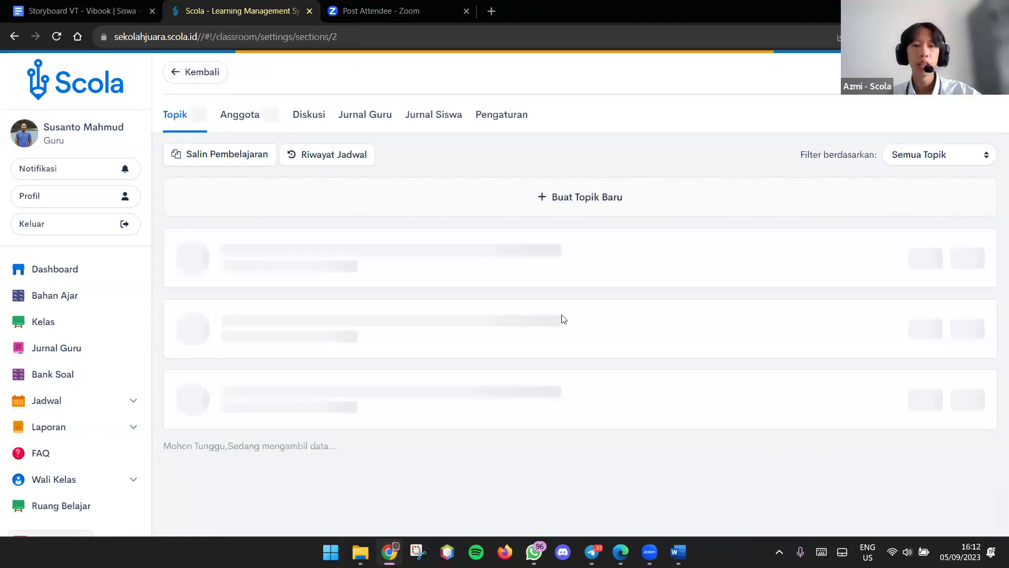
{"action": "scroll", "coordinate": [644, 422], "scroll_direction": "down", "scroll_amount": 2}
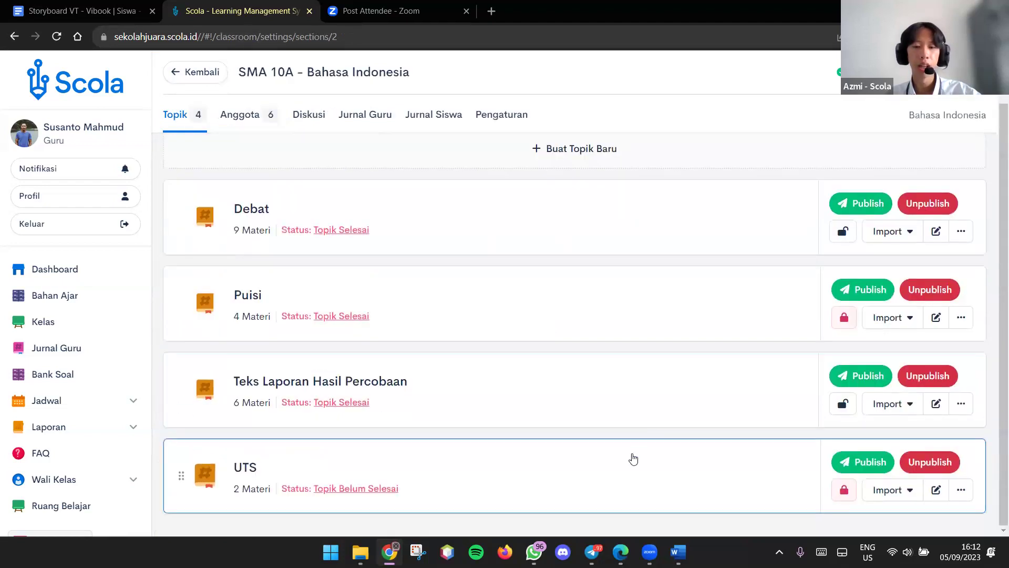
{"action": "left_click", "coordinate": [633, 459]}
{"action": "scroll", "coordinate": [633, 459], "scroll_direction": "down", "scroll_amount": 4}
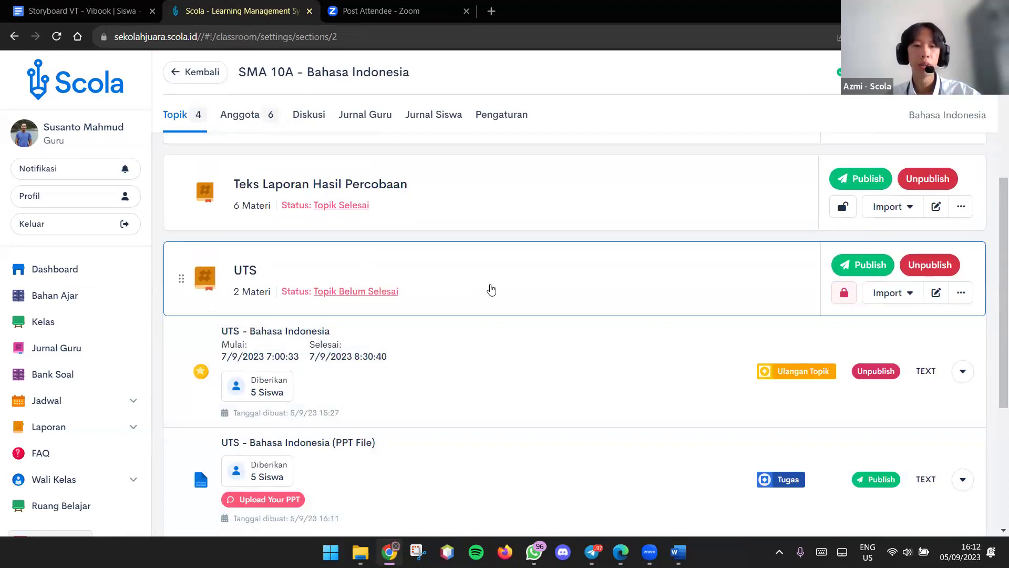
{"action": "scroll", "coordinate": [491, 289], "scroll_direction": "up", "scroll_amount": 1}
{"action": "left_click", "coordinate": [490, 289]}
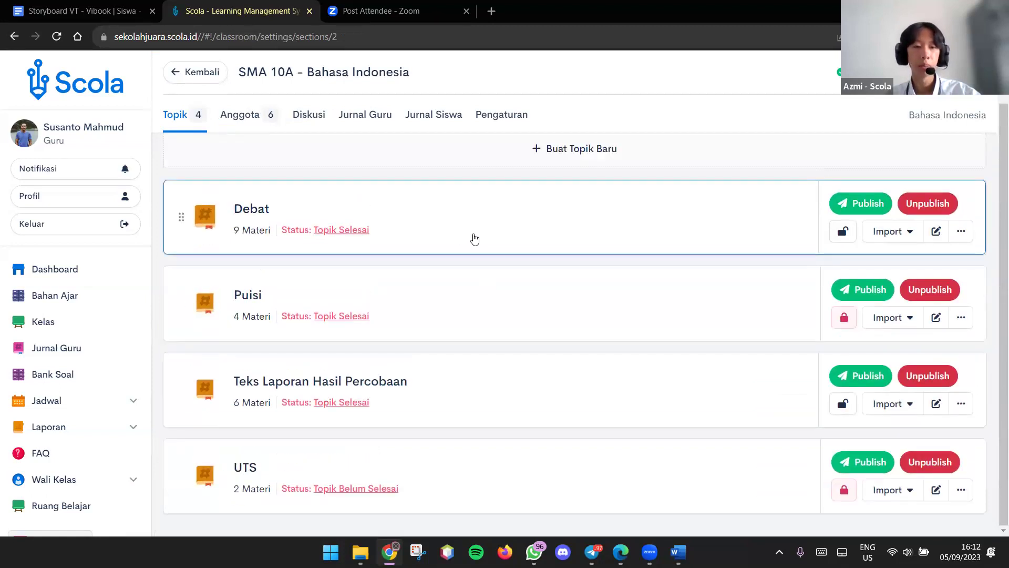
Open the grading page of the Tugas lesson above Ulangan Harian in the Debat topic and view one student's submitted work.
{"action": "left_click", "coordinate": [475, 240]}
{"action": "scroll", "coordinate": [983, 279], "scroll_direction": "down", "scroll_amount": 5}
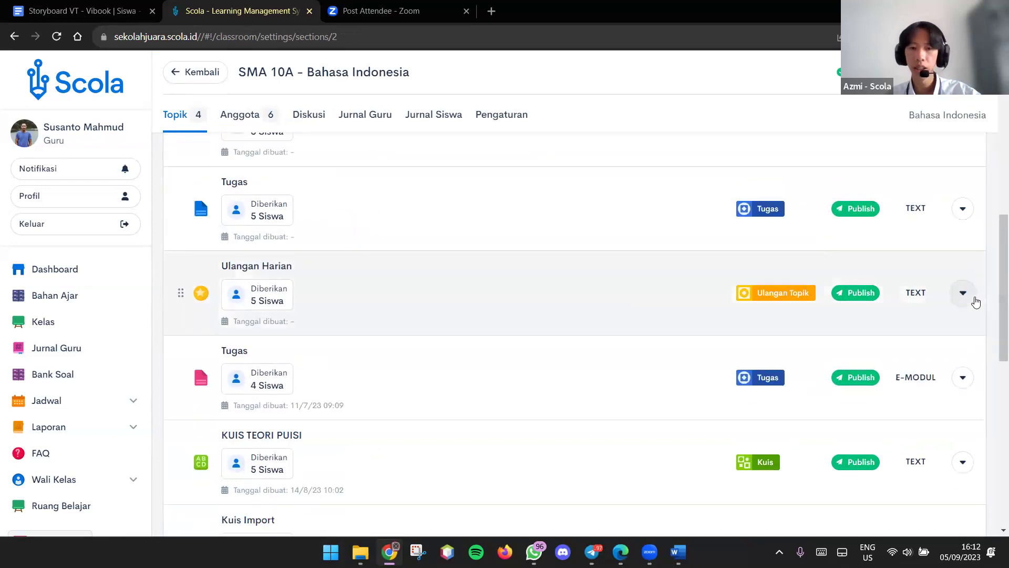
{"action": "left_click", "coordinate": [963, 208]}
{"action": "left_click", "coordinate": [929, 243]}
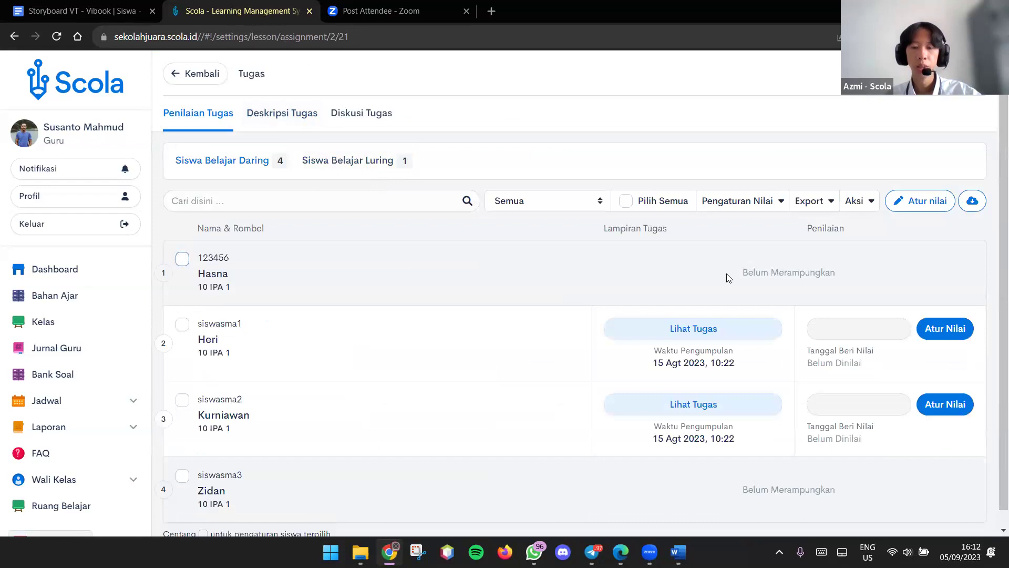
{"action": "scroll", "coordinate": [728, 278], "scroll_direction": "down", "scroll_amount": 1}
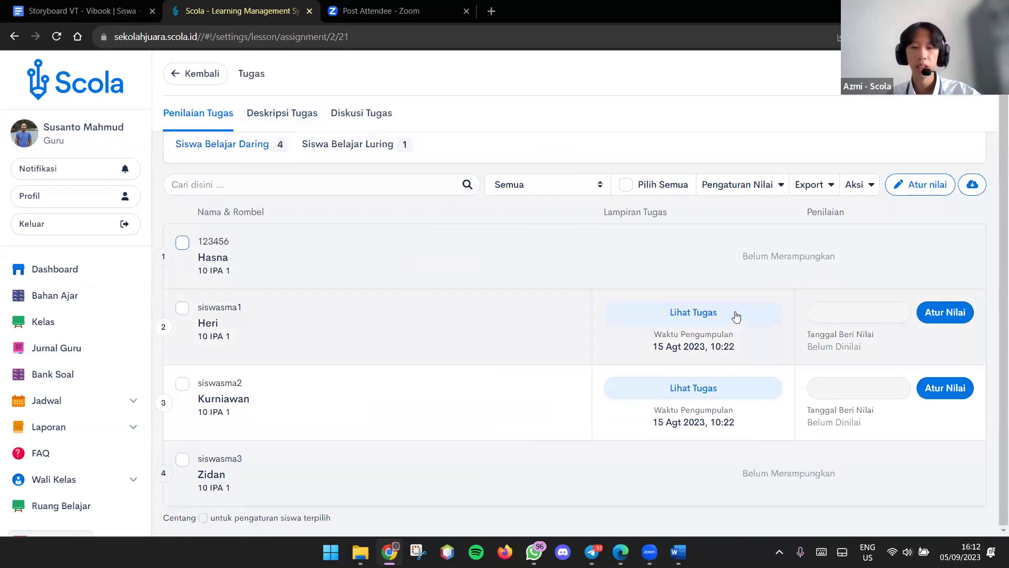
{"action": "left_click", "coordinate": [695, 313]}
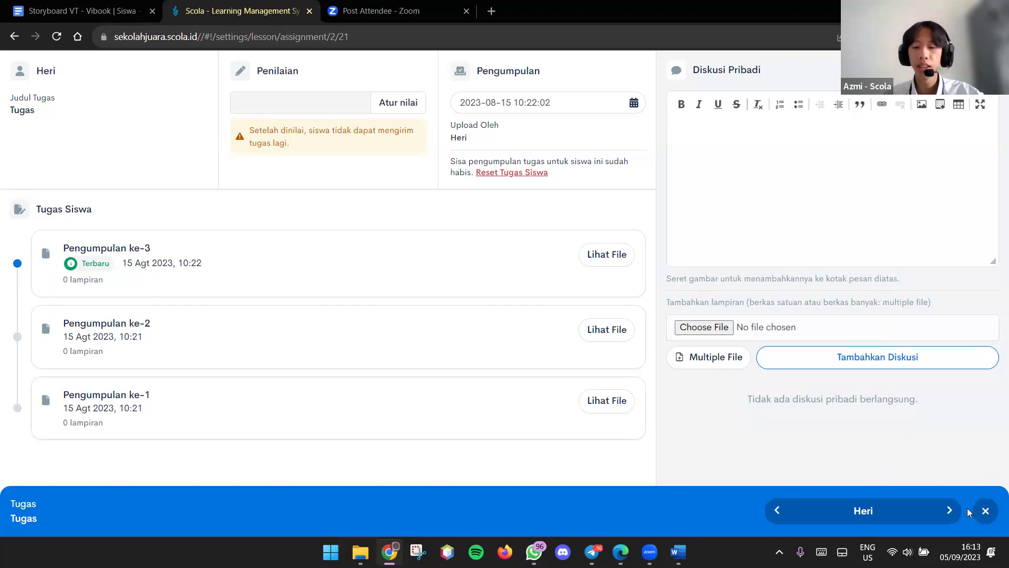
{"action": "left_click", "coordinate": [985, 511]}
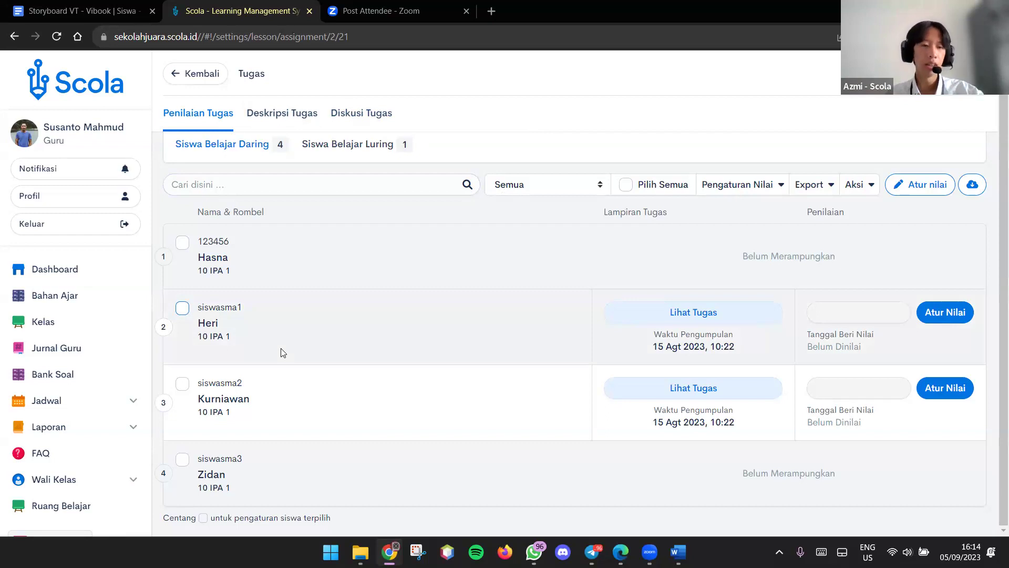
Show the Buku Nilai report for SMA 10A - Bahasa Indonesia, limited to the UTS topic.
{"action": "left_click", "coordinate": [129, 427]}
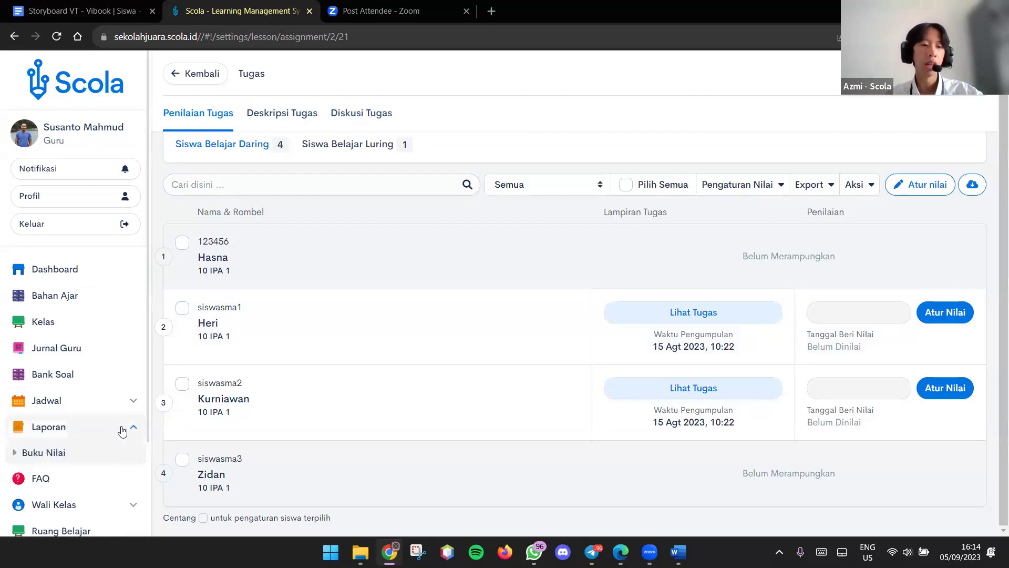
{"action": "left_click", "coordinate": [78, 461]}
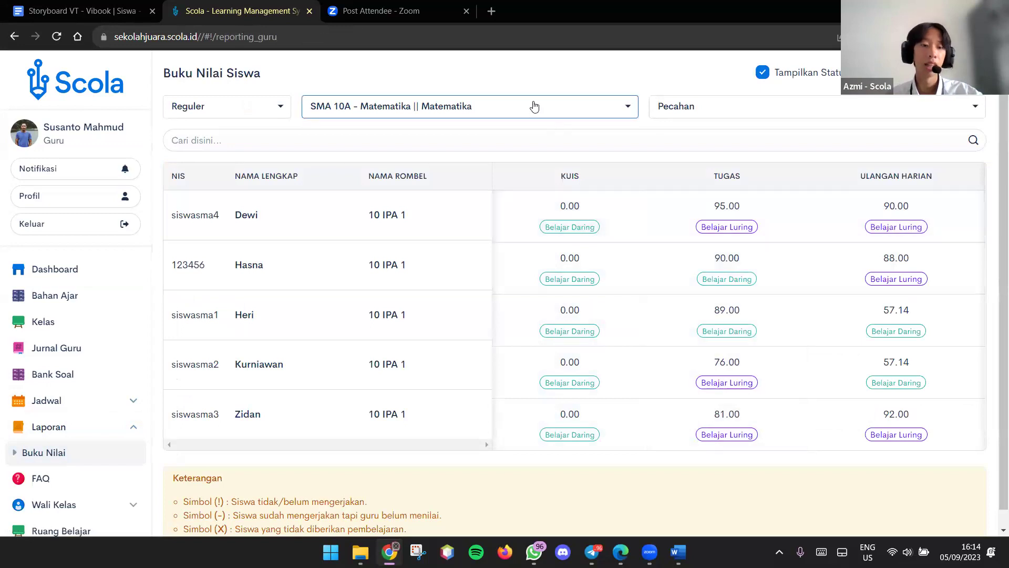
{"action": "left_click", "coordinate": [552, 108]}
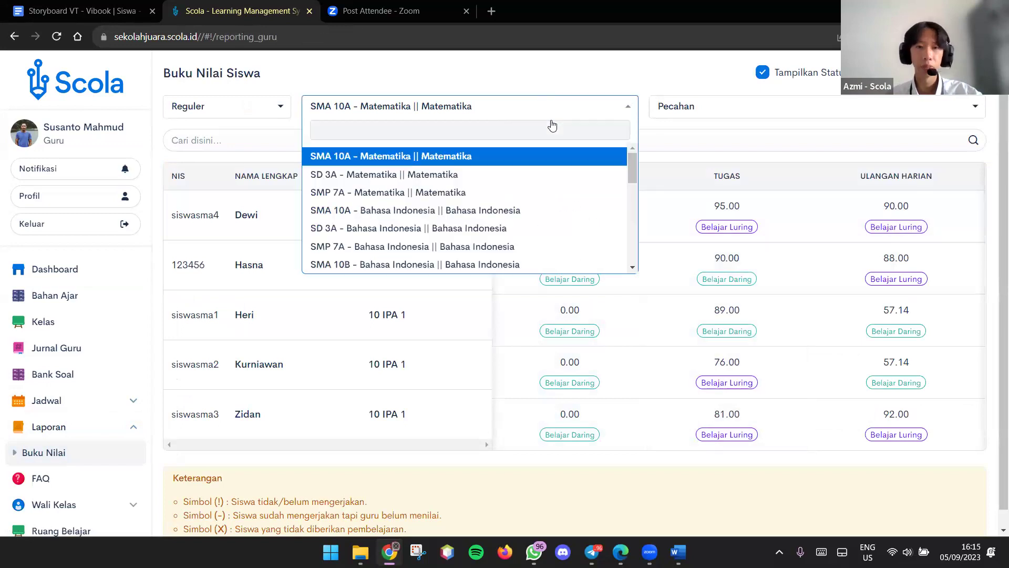
{"action": "left_click", "coordinate": [451, 211]}
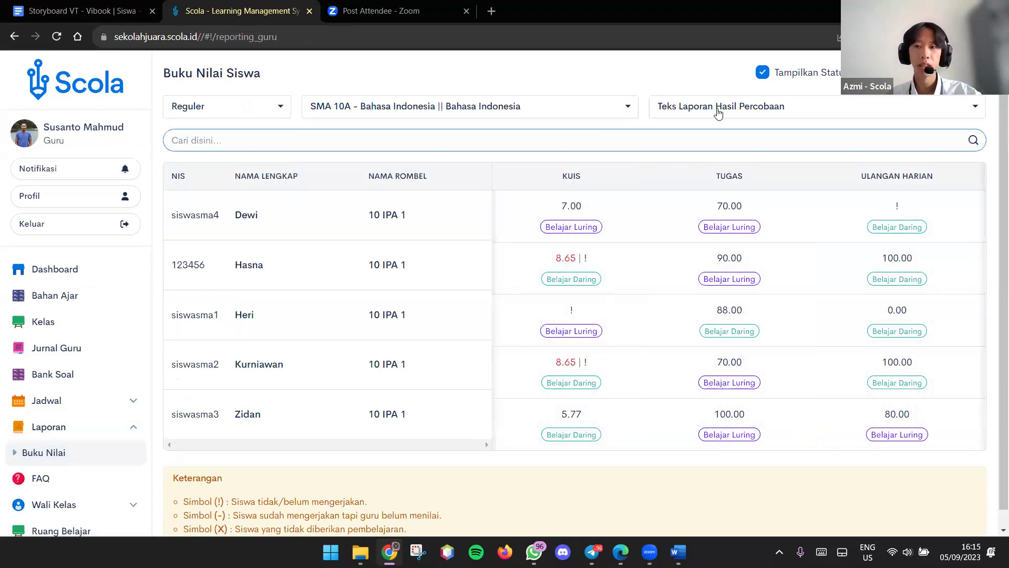
{"action": "left_click", "coordinate": [720, 109]}
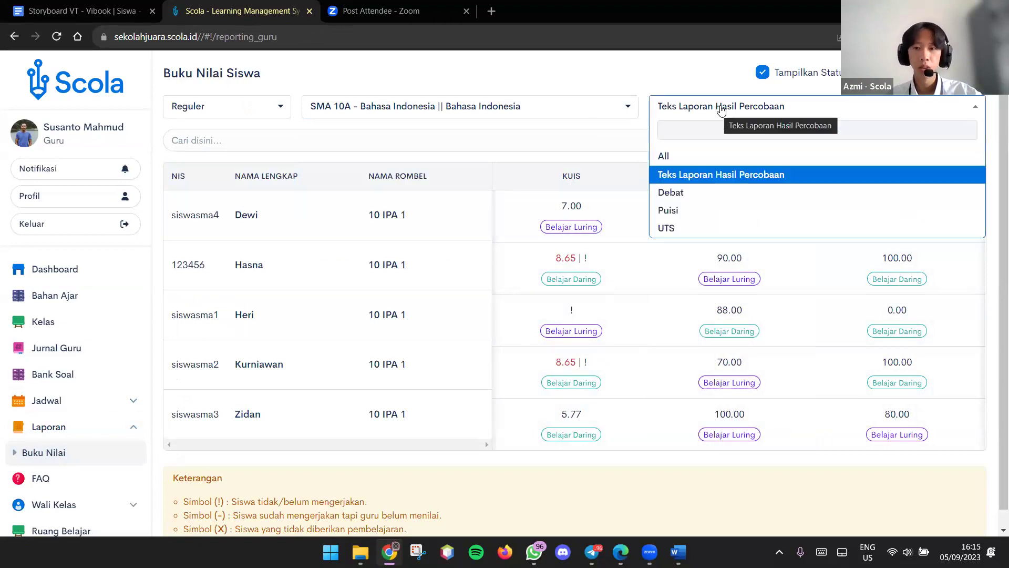
{"action": "left_click", "coordinate": [690, 229]}
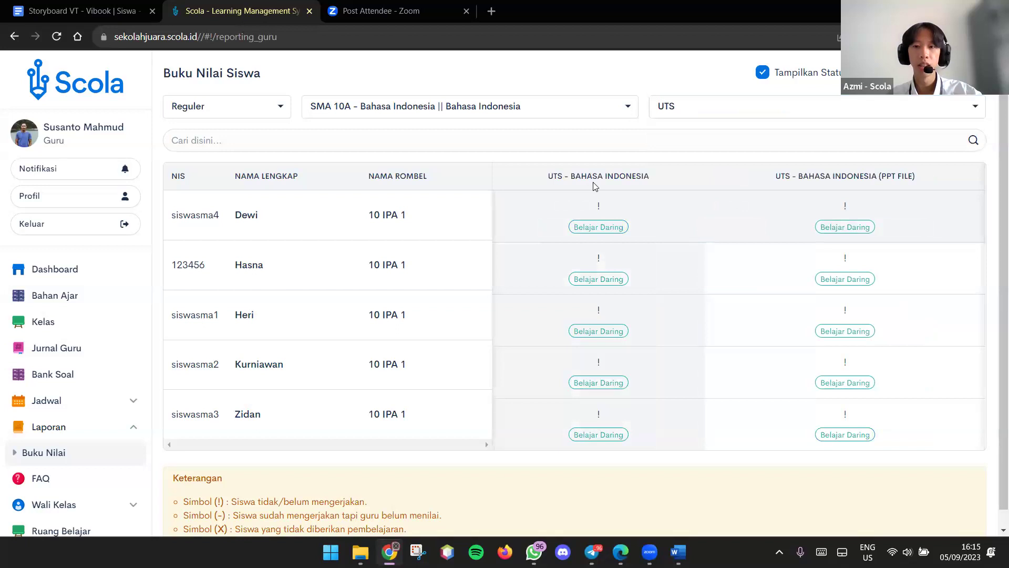
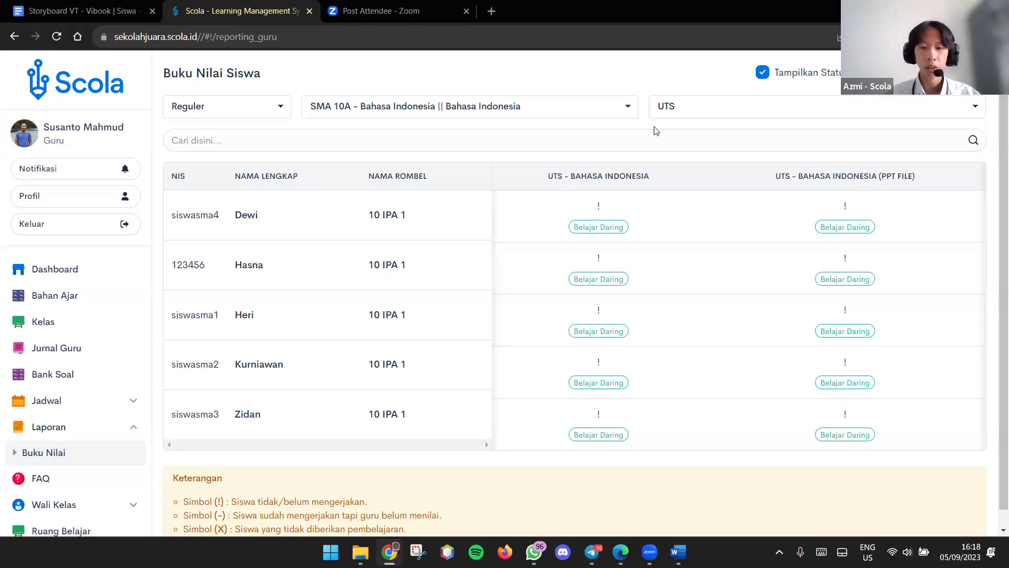
Switch to the MID EXAM PDF in Edge to check the exam's Ketentuan, and return to the Buku Nilai page in Chrome.
{"action": "left_click", "coordinate": [621, 553]}
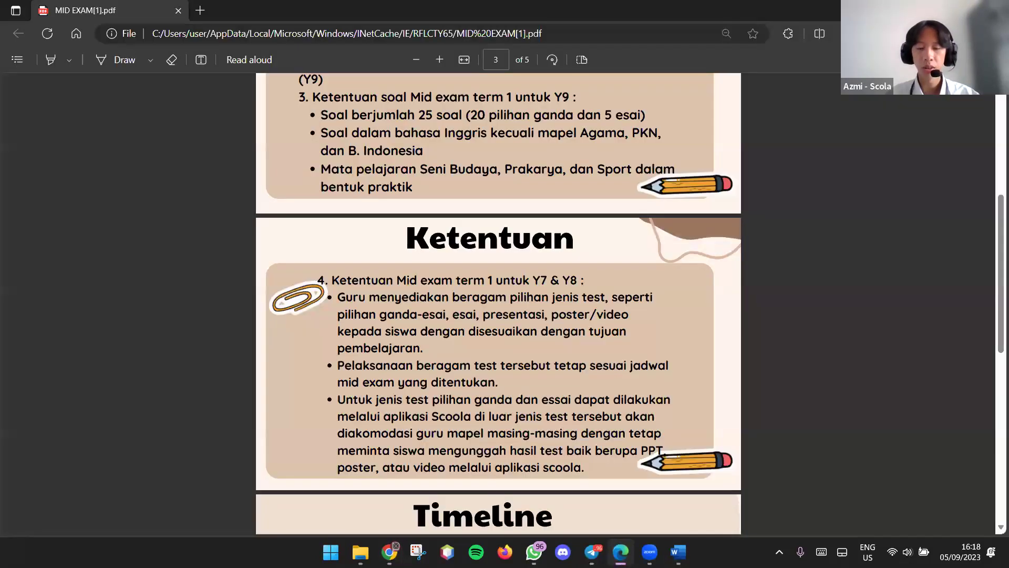
{"action": "left_click", "coordinate": [622, 553]}
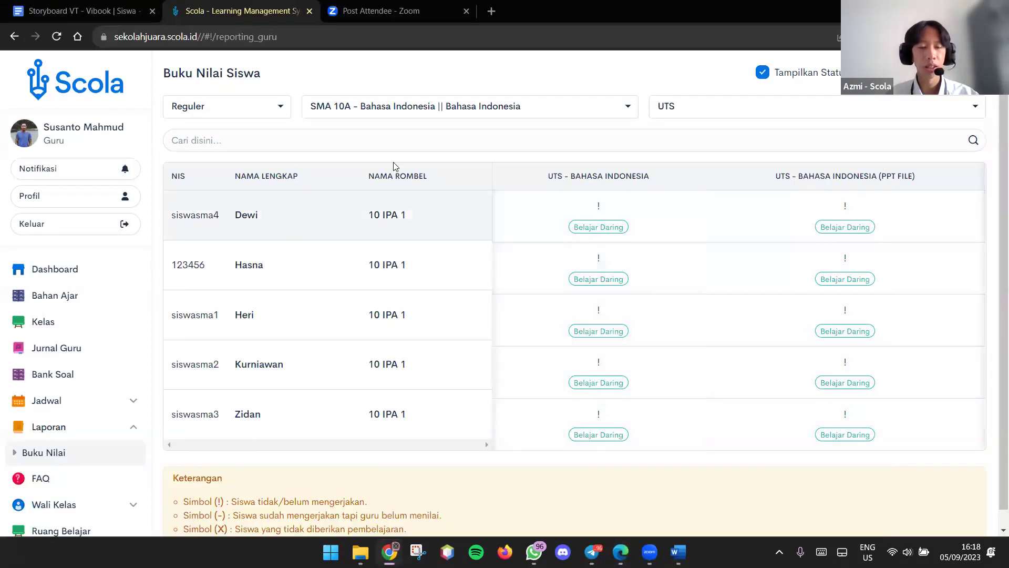